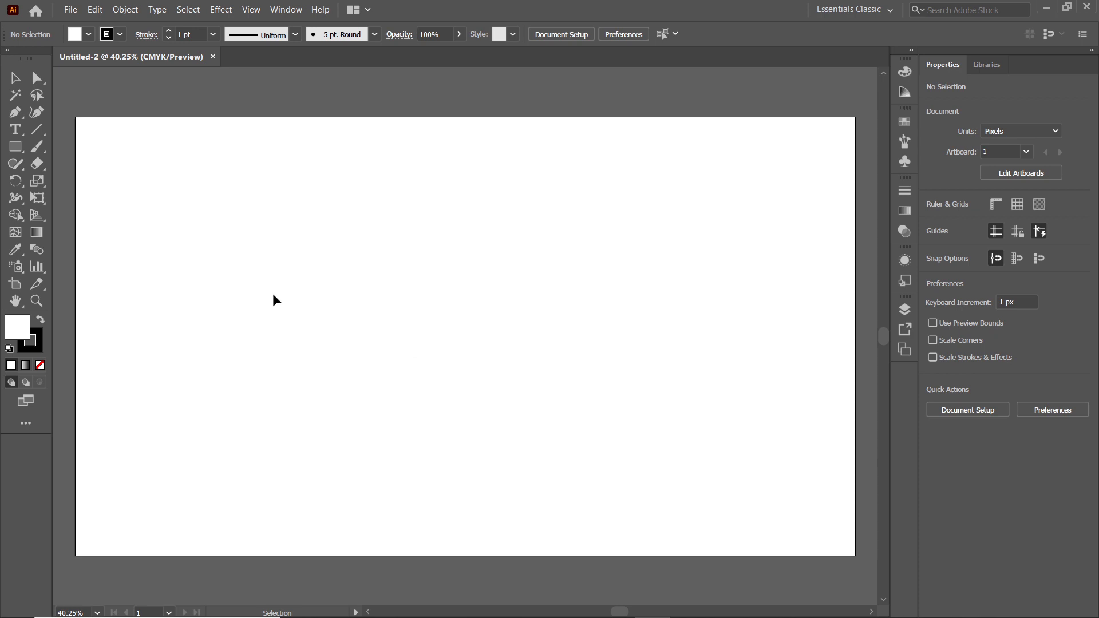
# Draw a 200 × 75 px rectangle in the upper part of the artboard and fill it with red.
pyautogui.click(15, 148)
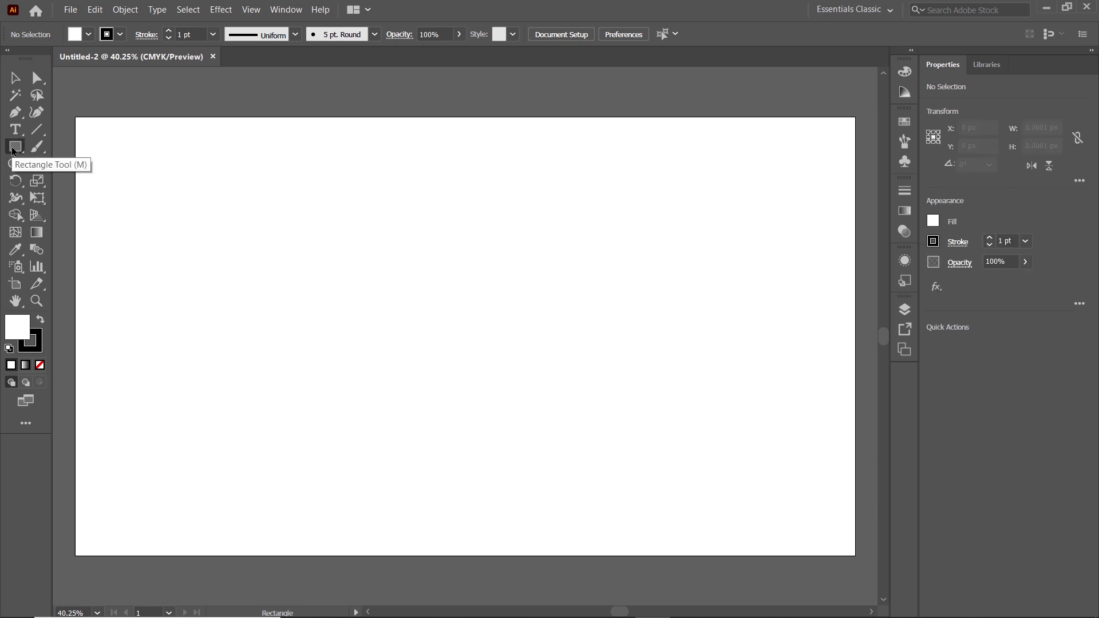
pyautogui.click(355, 213)
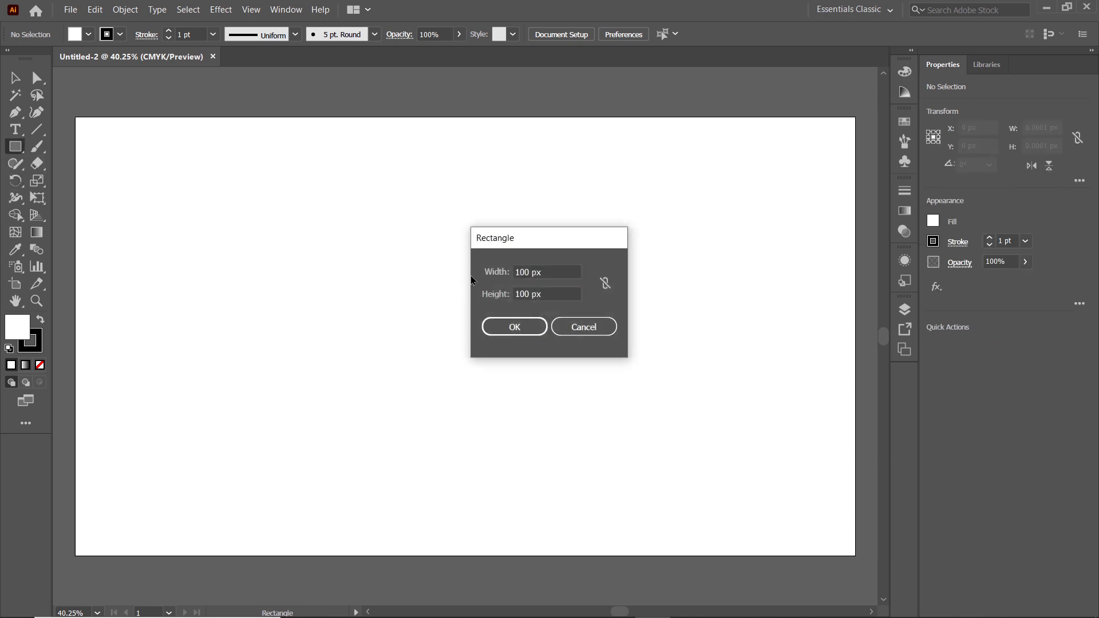
pyautogui.press('Tab')
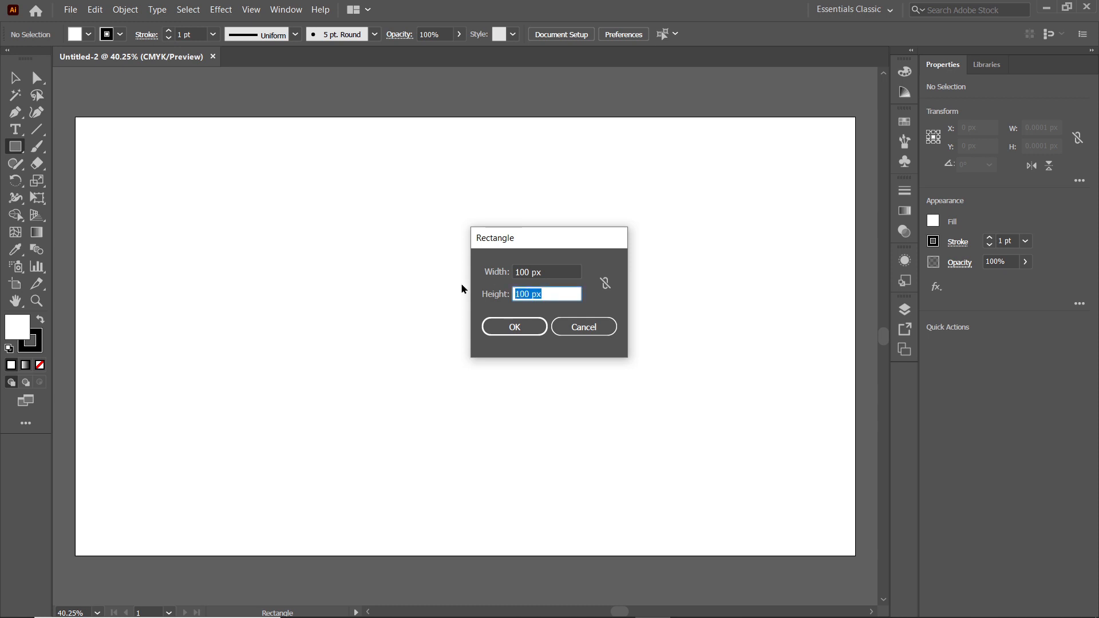
pyautogui.write('75')
pyautogui.moveTo(541, 273); pyautogui.dragTo(445, 267)
pyautogui.write('200')
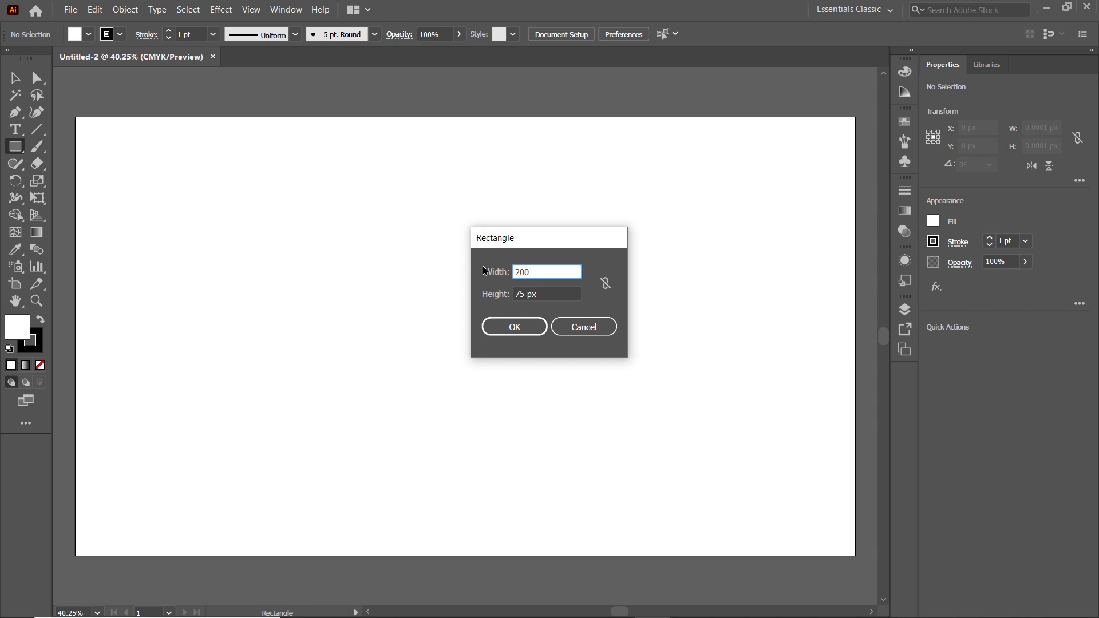
pyautogui.click(531, 328)
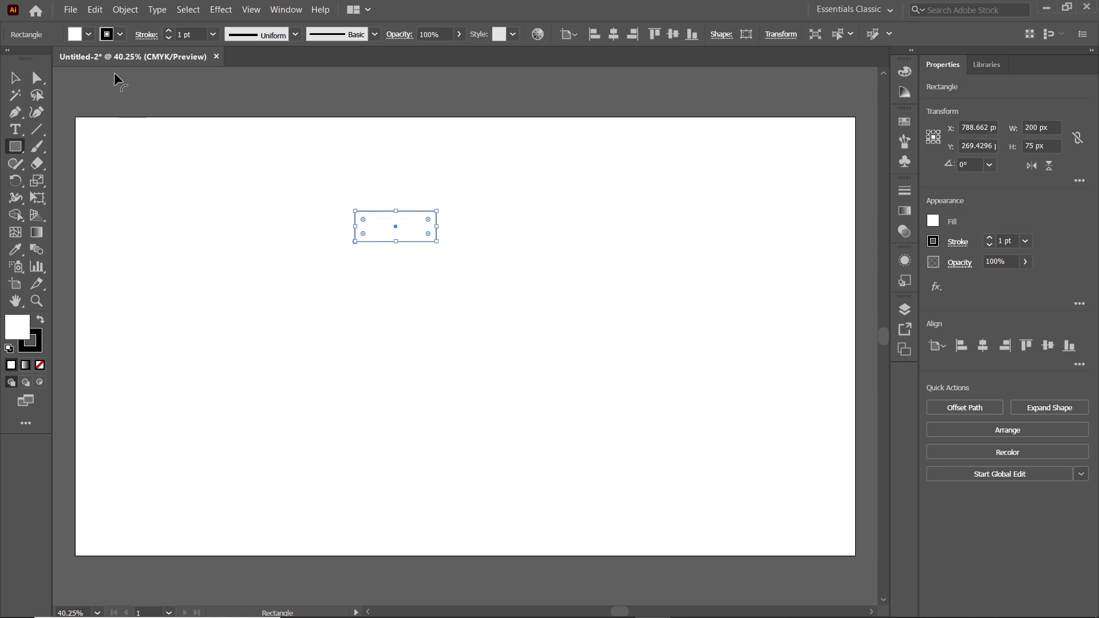
pyautogui.click(88, 35)
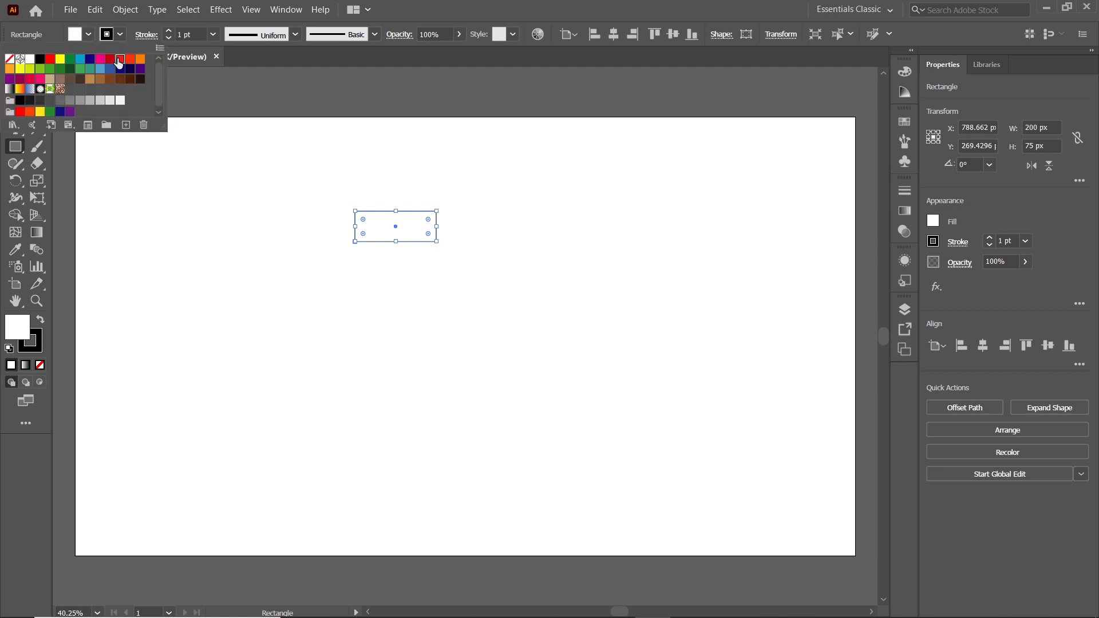
pyautogui.click(118, 60)
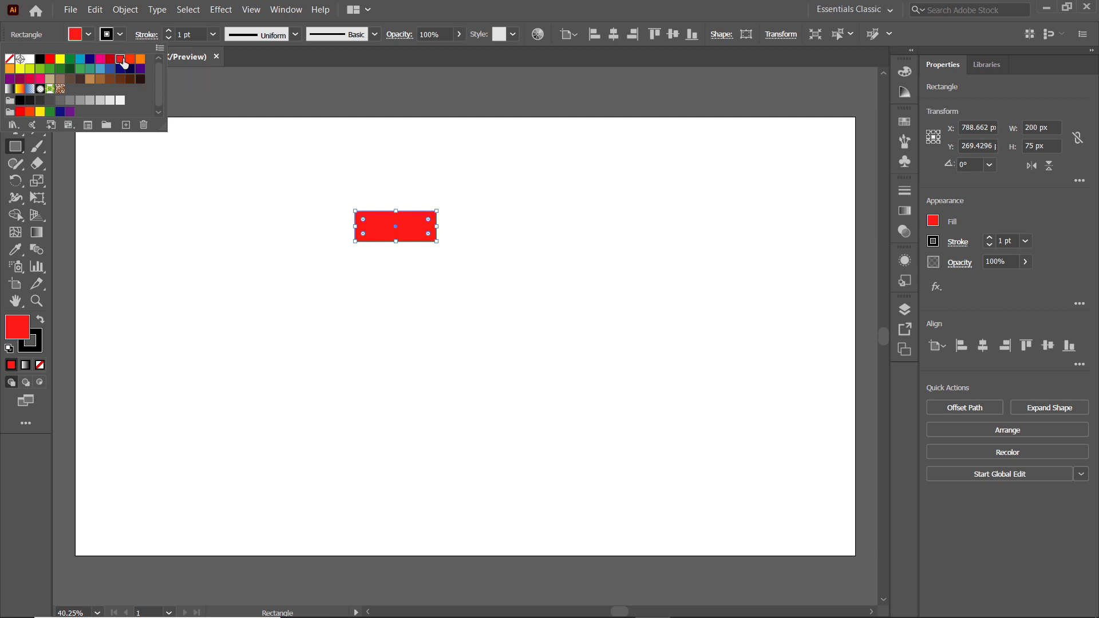
# Create a second red rectangle, 200 px wide and 340 px high, below and left of the first one.
pyautogui.click(245, 250)
pyautogui.click(248, 259)
pyautogui.press('Tab')
pyautogui.press('BackSpace')
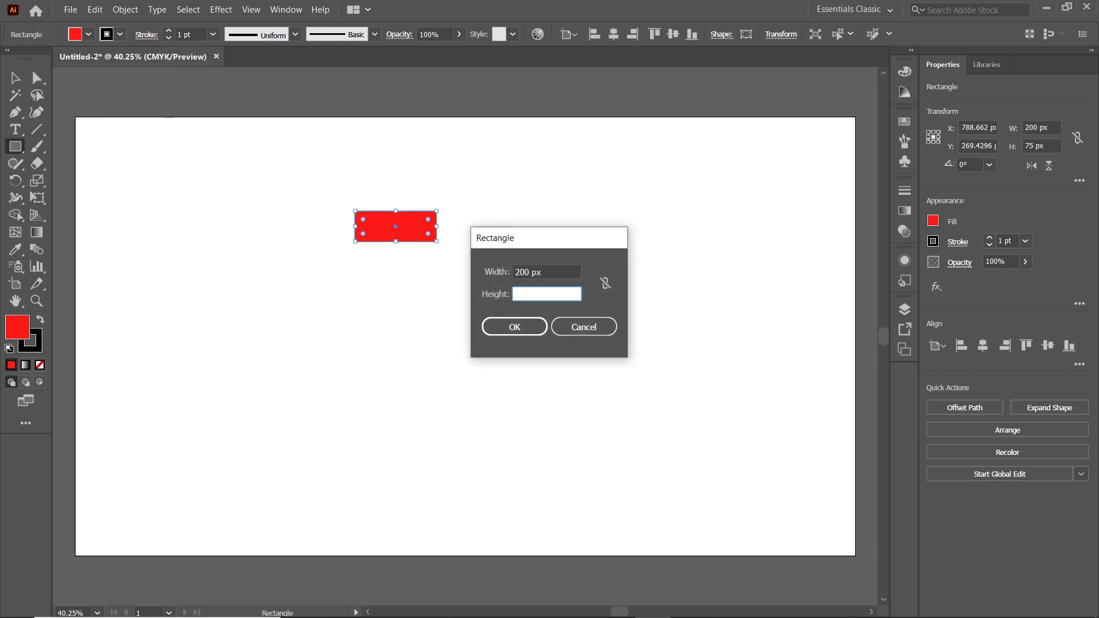
pyautogui.write('340')
pyautogui.click(523, 328)
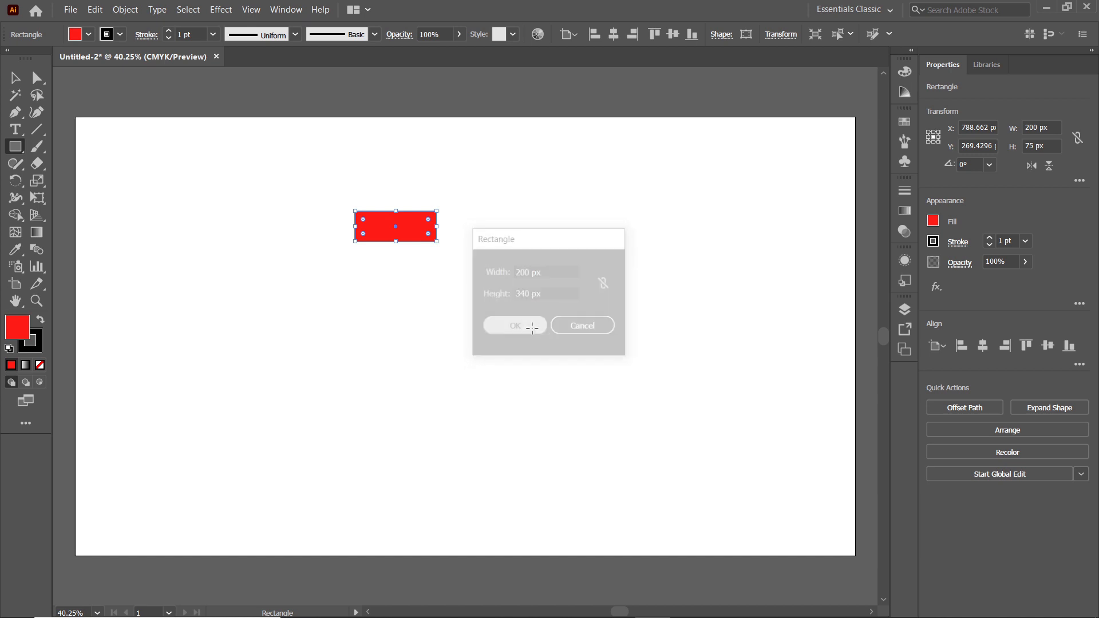
# Duplicate the 200 × 75 px rectangle by copy and paste, and fill the copy with green.
pyautogui.press('v')
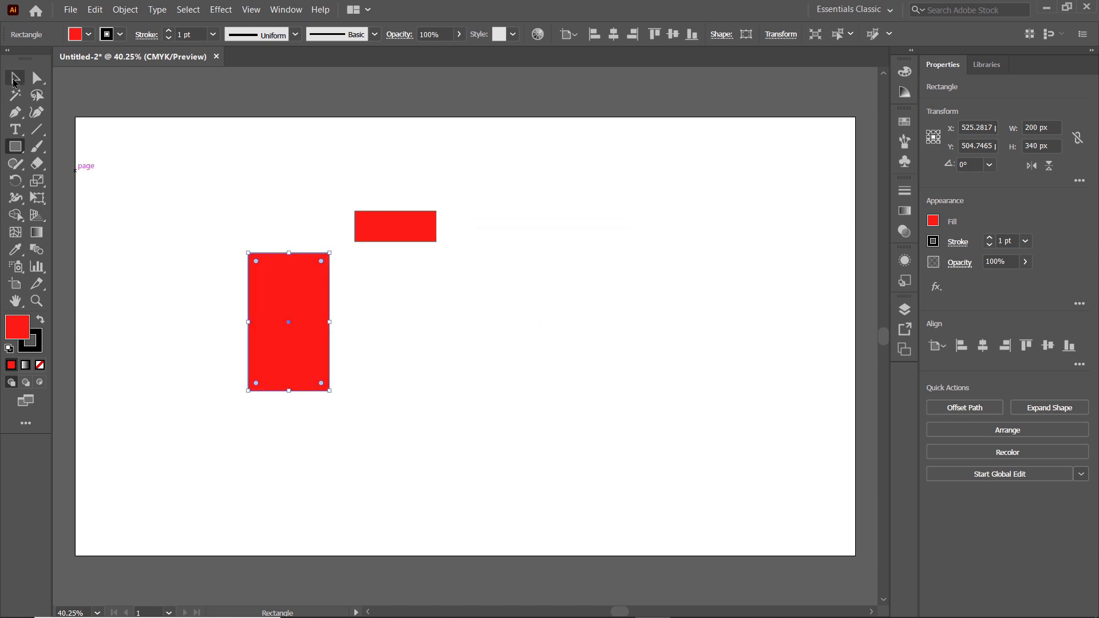
pyautogui.click(376, 232)
pyautogui.click(95, 10)
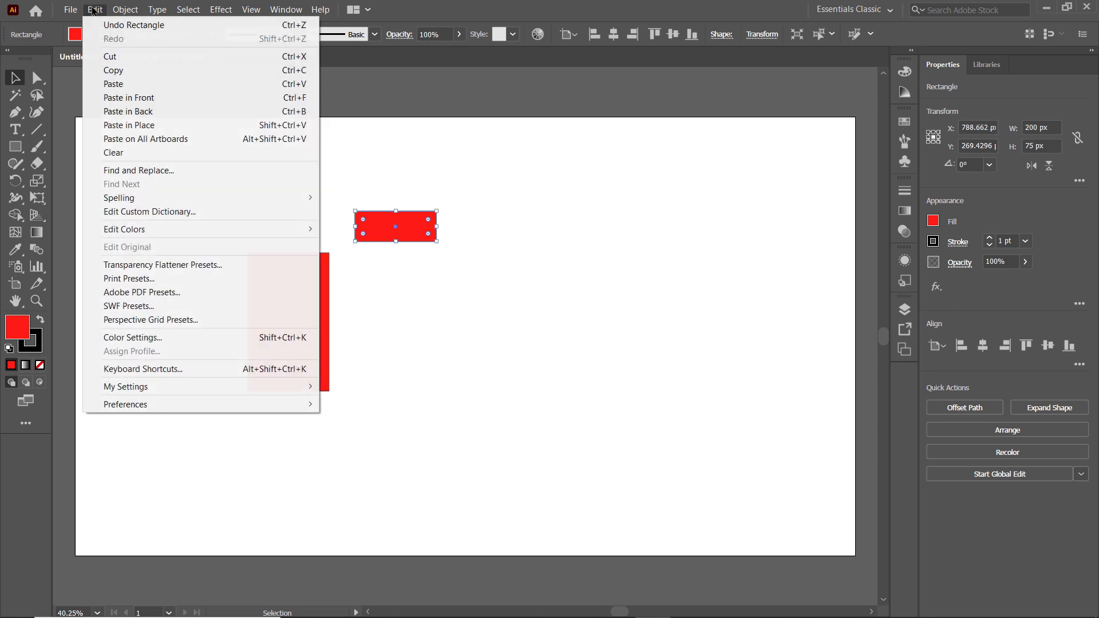
pyautogui.click(122, 72)
pyautogui.click(95, 9)
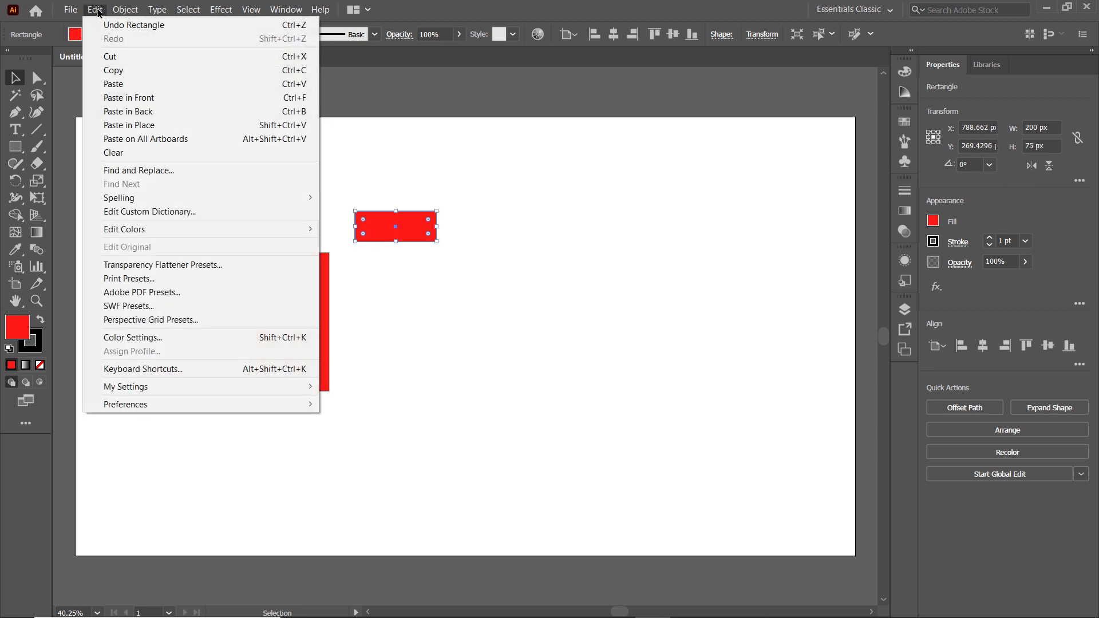
pyautogui.click(122, 84)
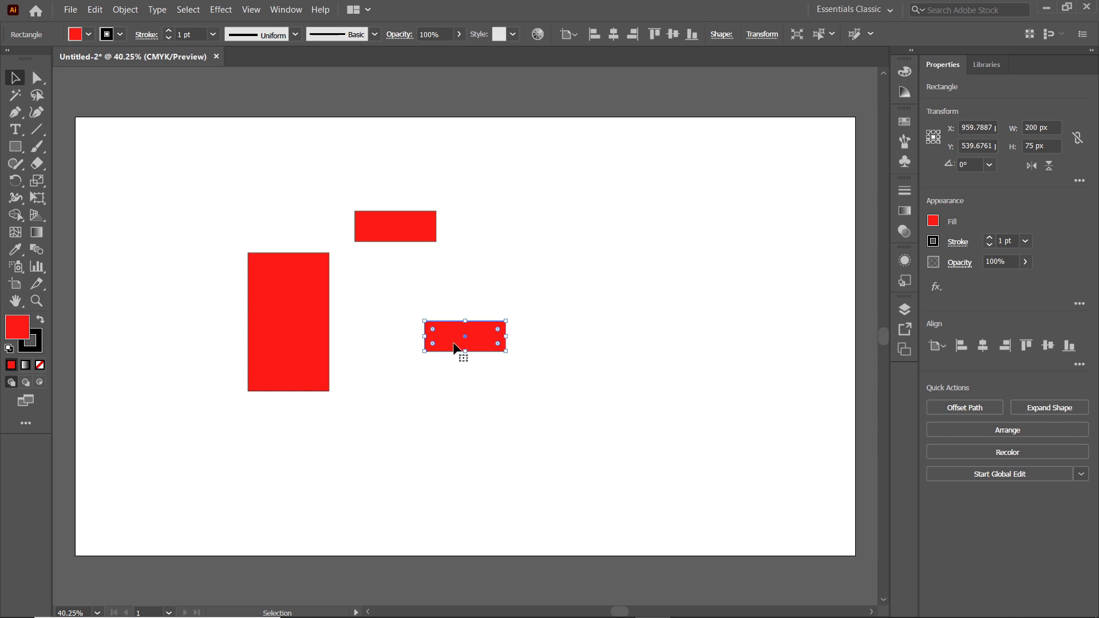
pyautogui.click(89, 34)
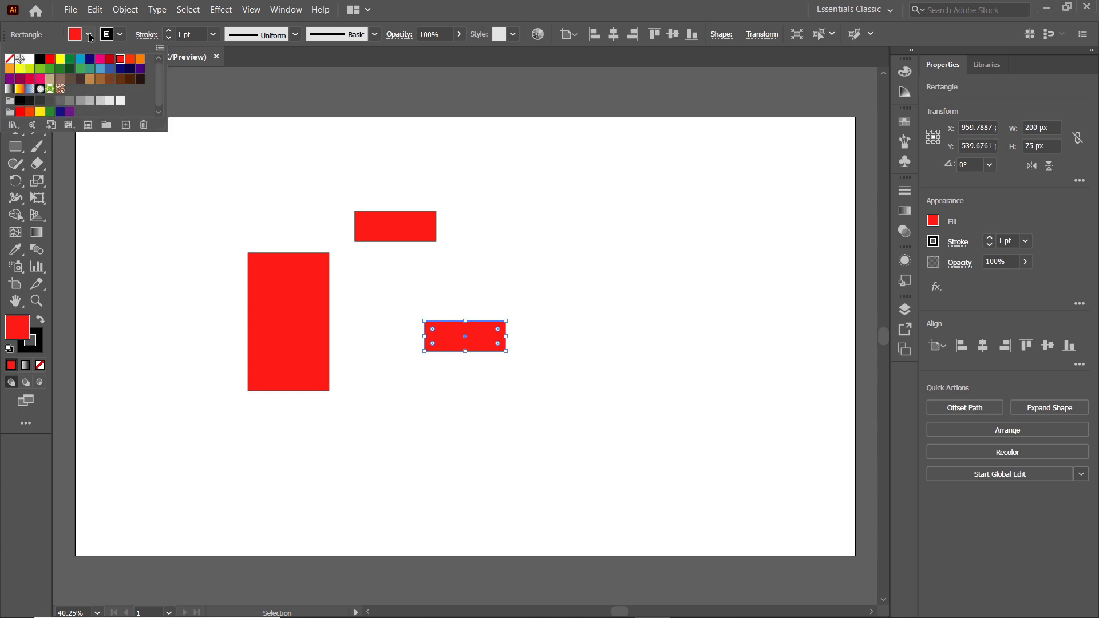
pyautogui.click(69, 60)
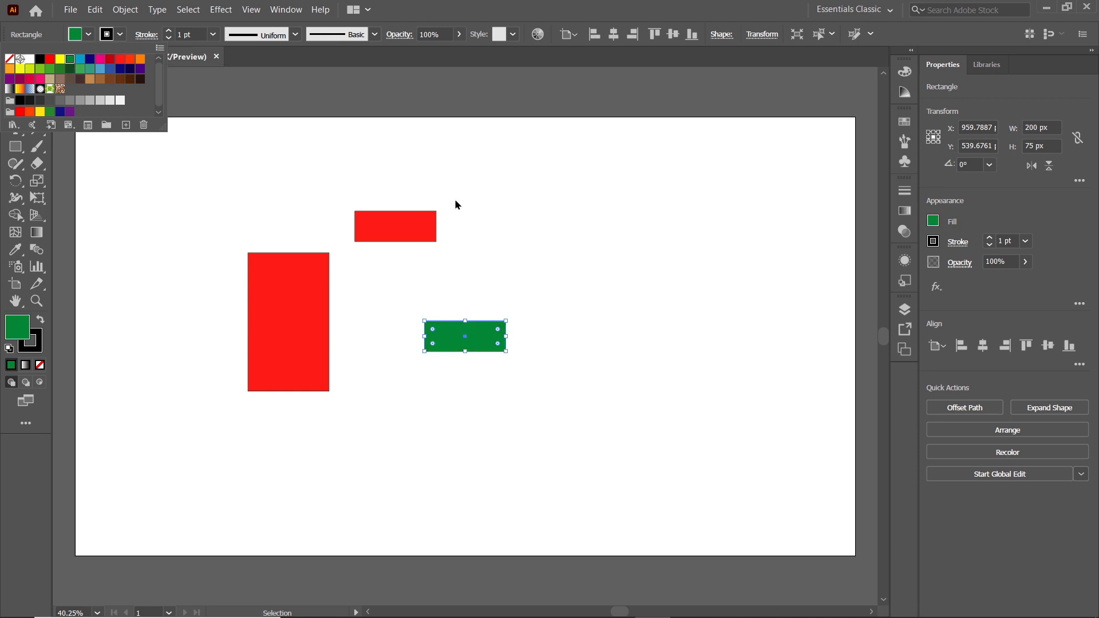
# Remove the stroke from all three rectangles.
pyautogui.moveTo(551, 166); pyautogui.dragTo(253, 410)
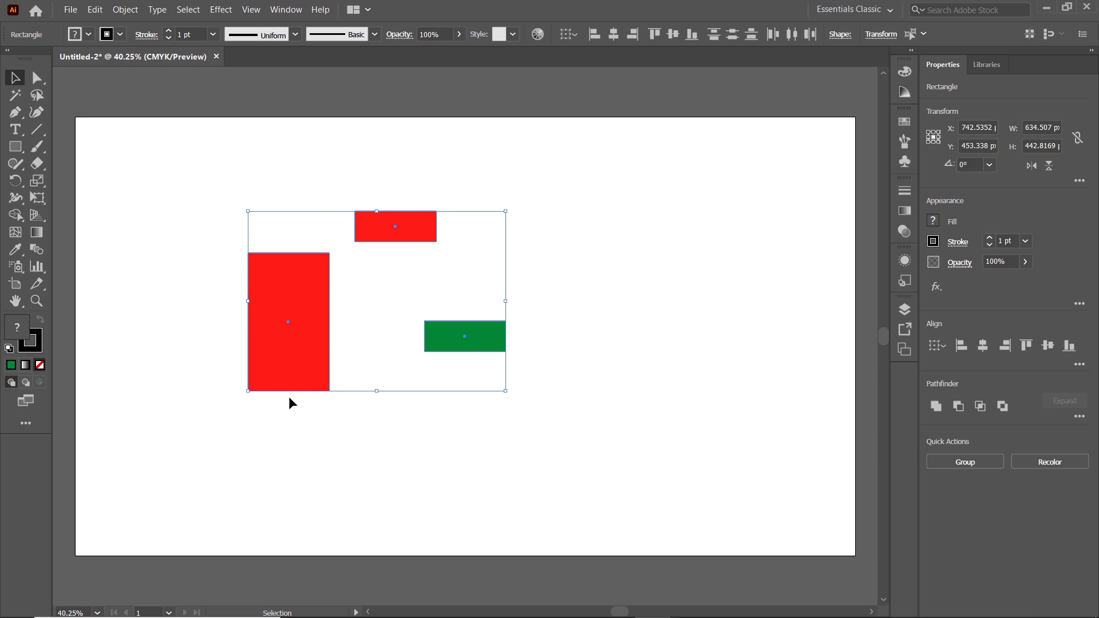
pyautogui.click(121, 34)
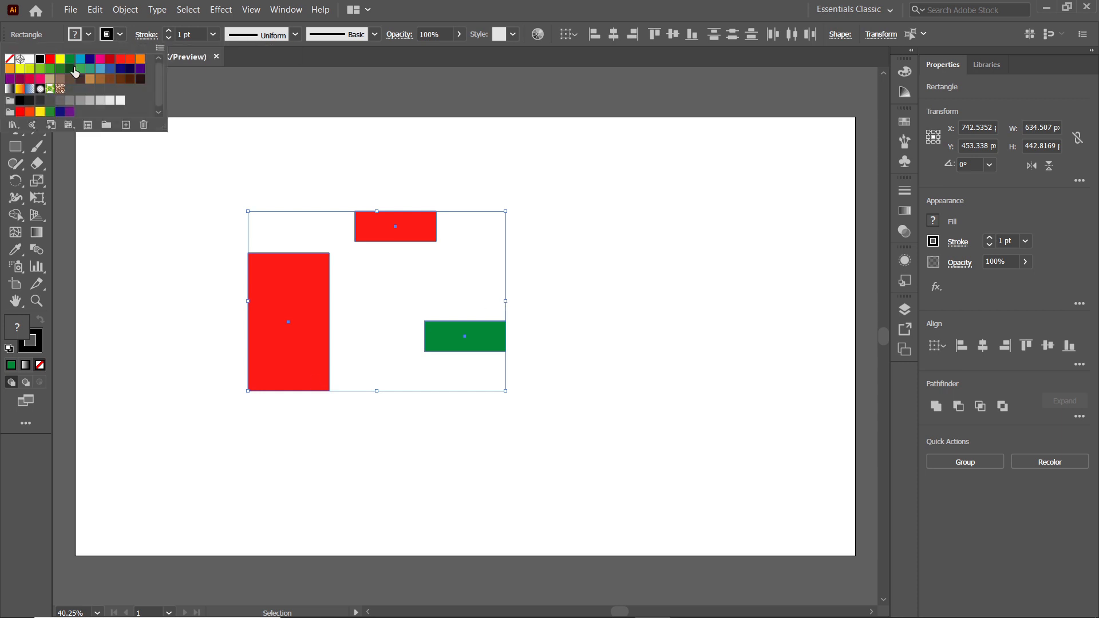
pyautogui.click(9, 58)
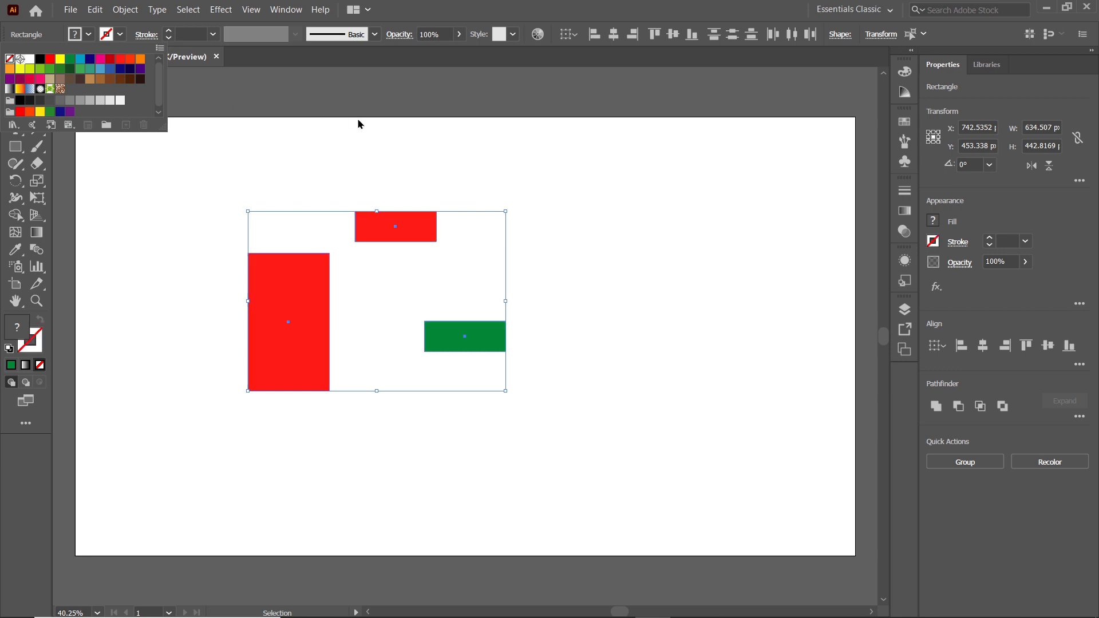
# Set the opacity of all three rectangles to 50% and deselect them.
pyautogui.click(286, 10)
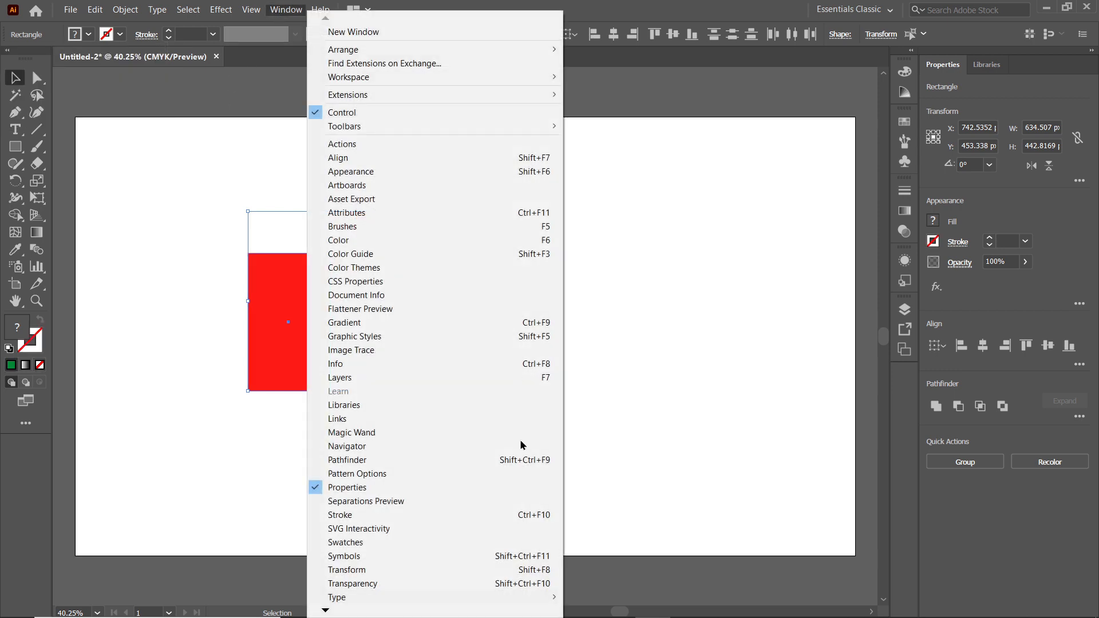
pyautogui.click(381, 583)
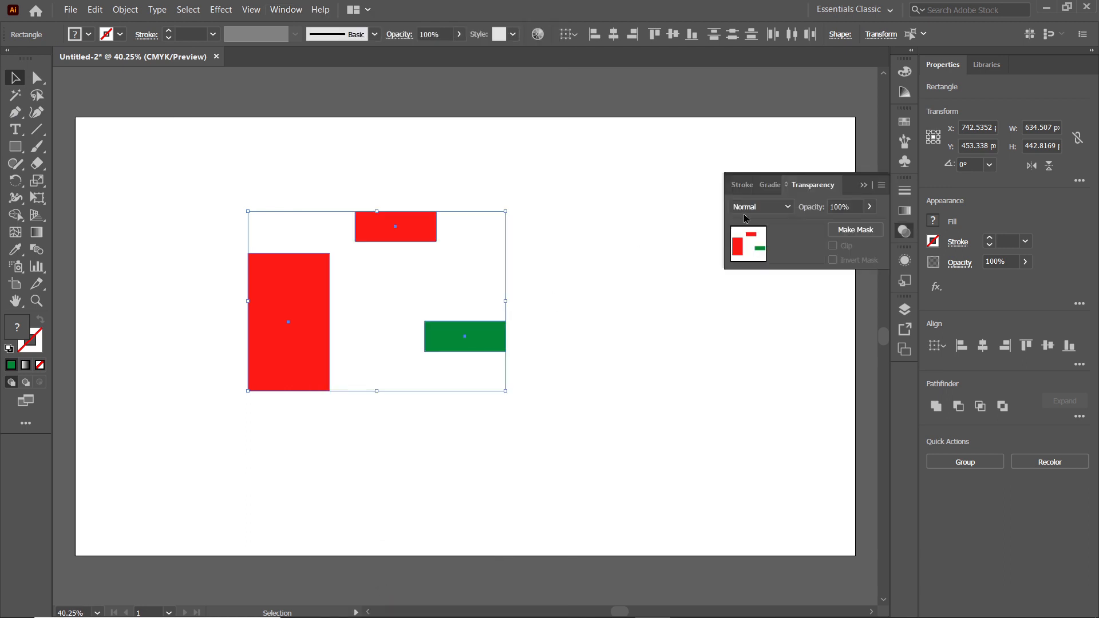
pyautogui.click(849, 206)
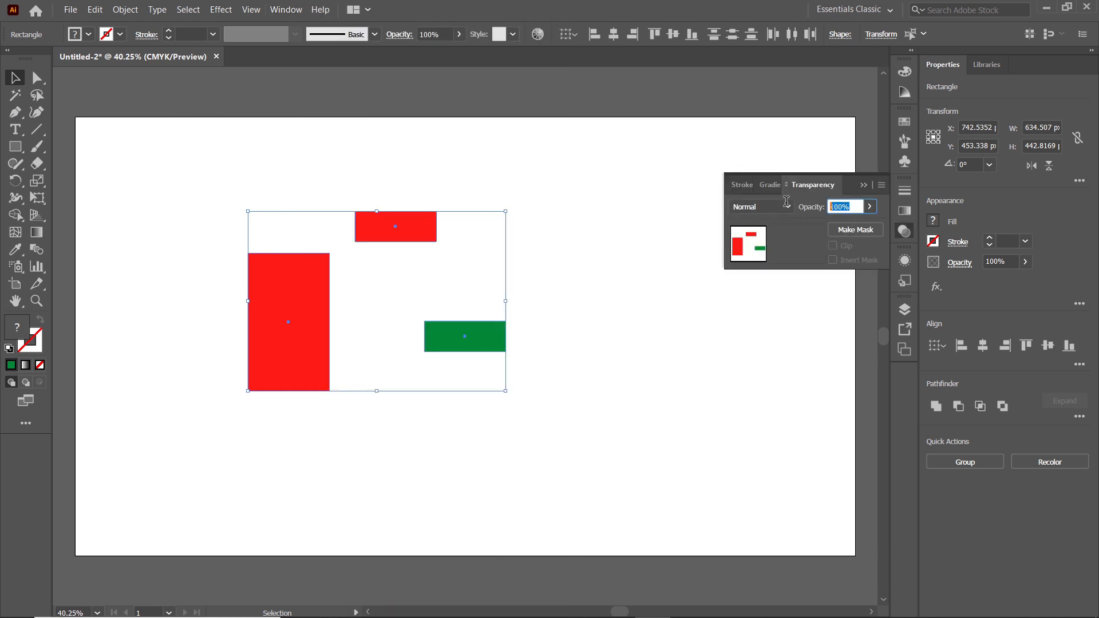
pyautogui.write('50')
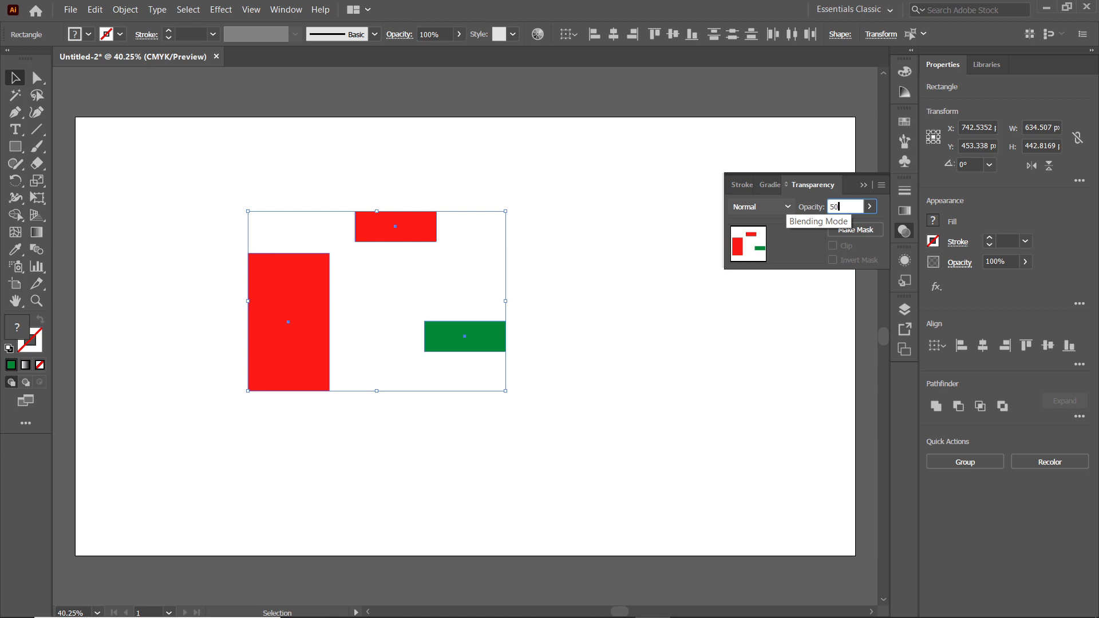
pyautogui.press('Return')
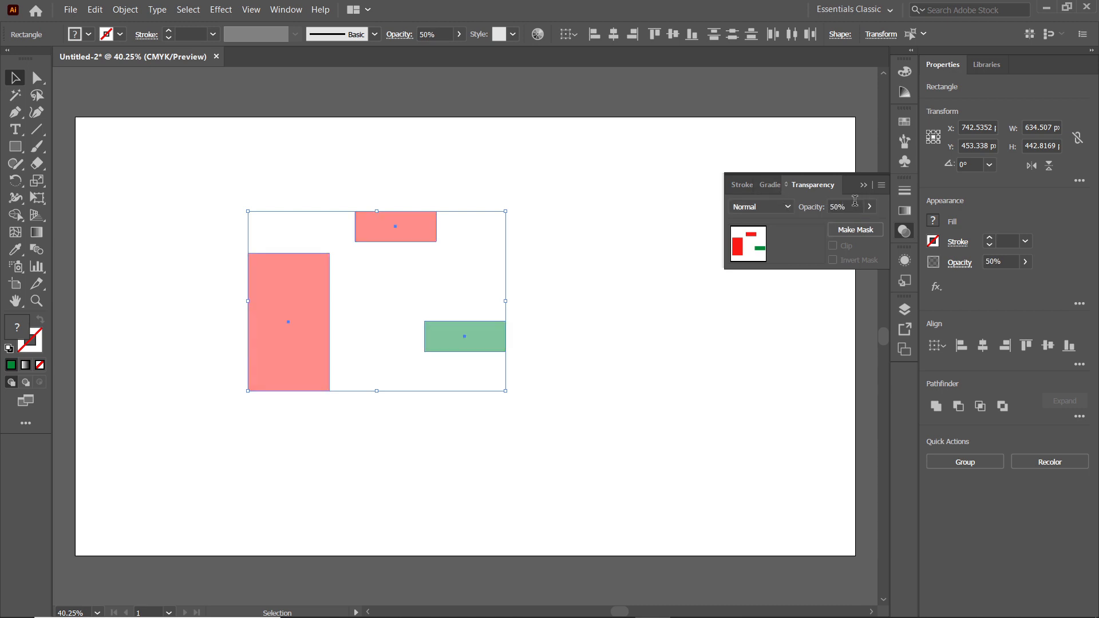
pyautogui.click(863, 185)
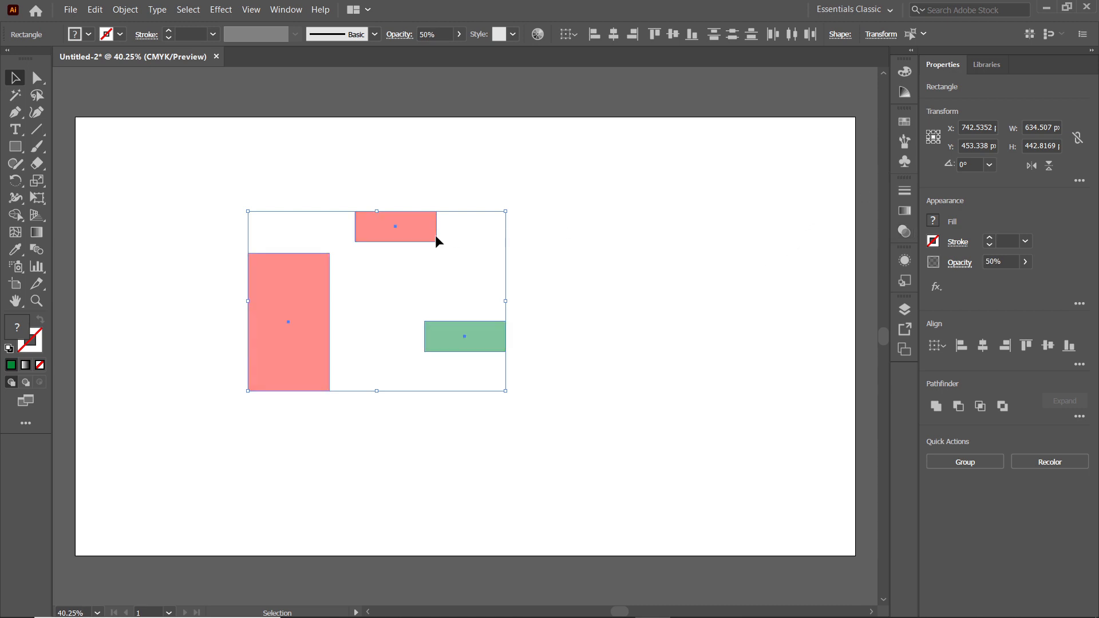
pyautogui.click(604, 283)
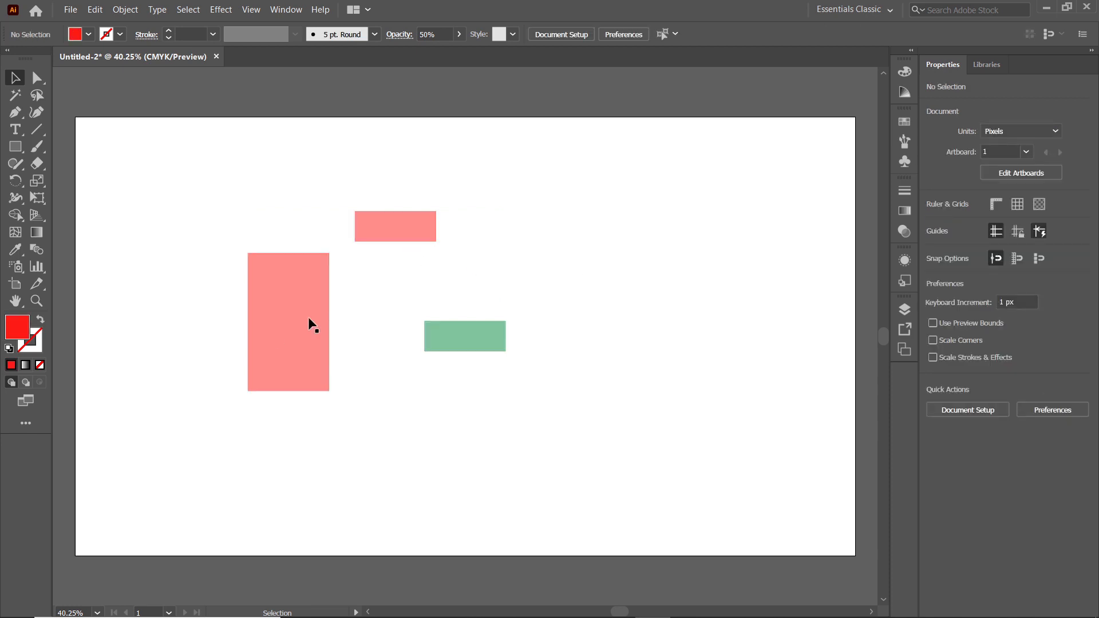
# Move the tall red rectangle down and to the left, and place the green rectangle on top of its upper edge.
pyautogui.click(292, 315)
pyautogui.moveTo(283, 299); pyautogui.dragTo(256, 370)
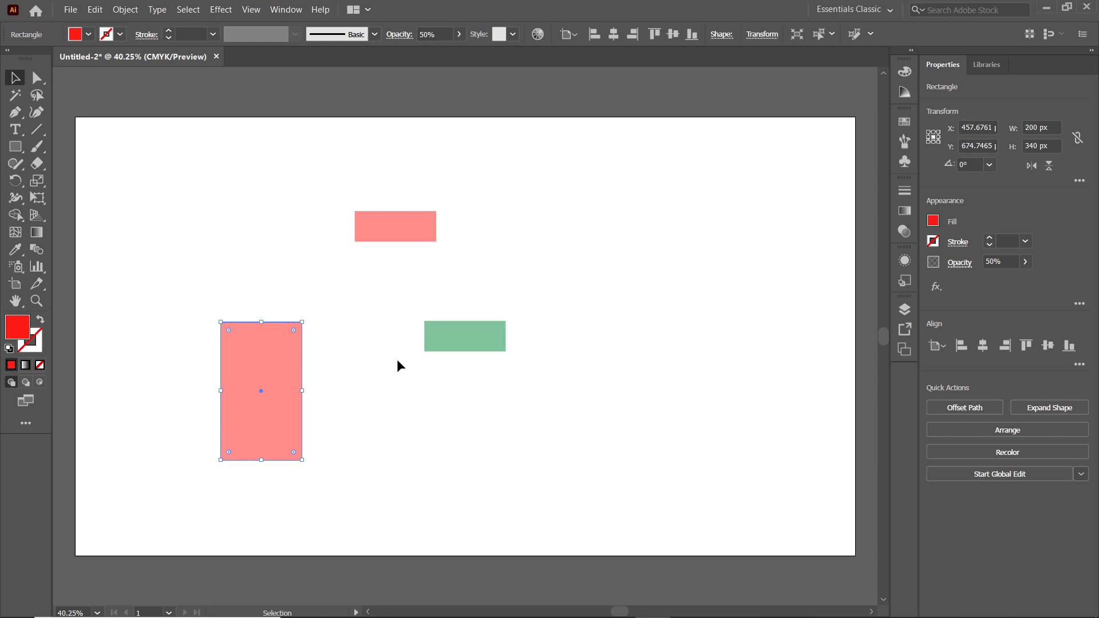
pyautogui.click(459, 337)
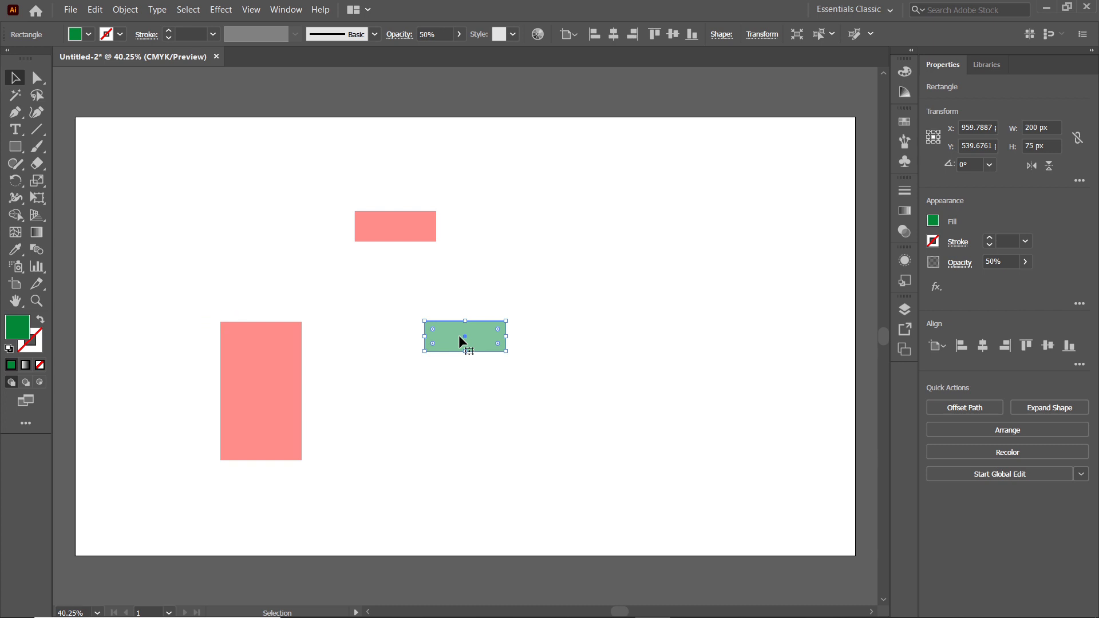
pyautogui.moveTo(447, 339); pyautogui.dragTo(242, 309)
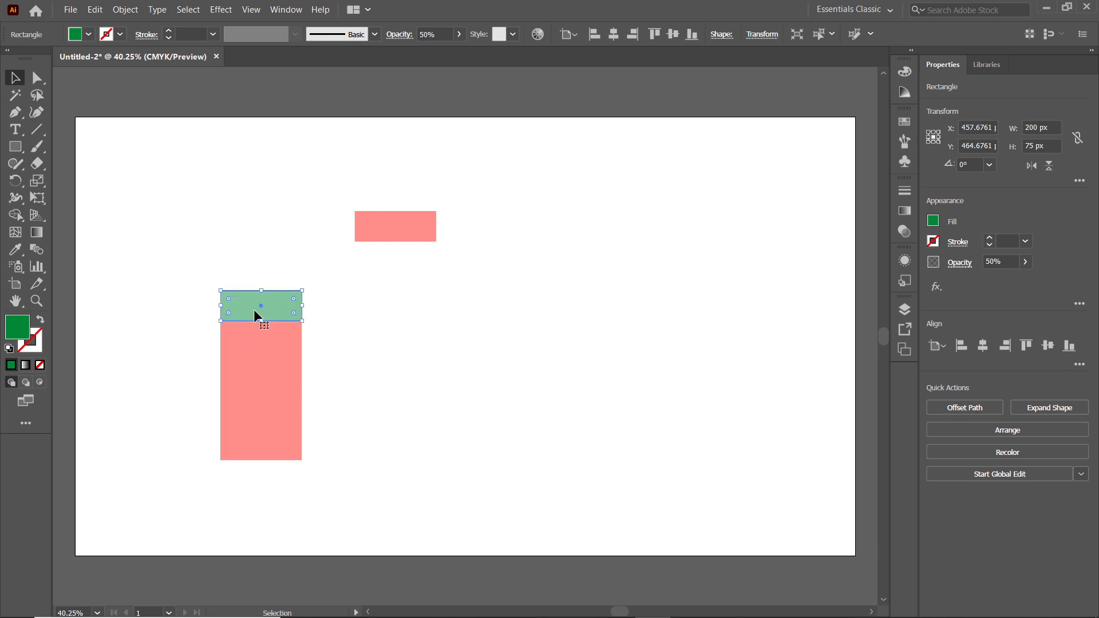
# Close the gap between the green rectangle and the tall red one by snapping the green bottom edge to the red top edge.
pyautogui.press('z')
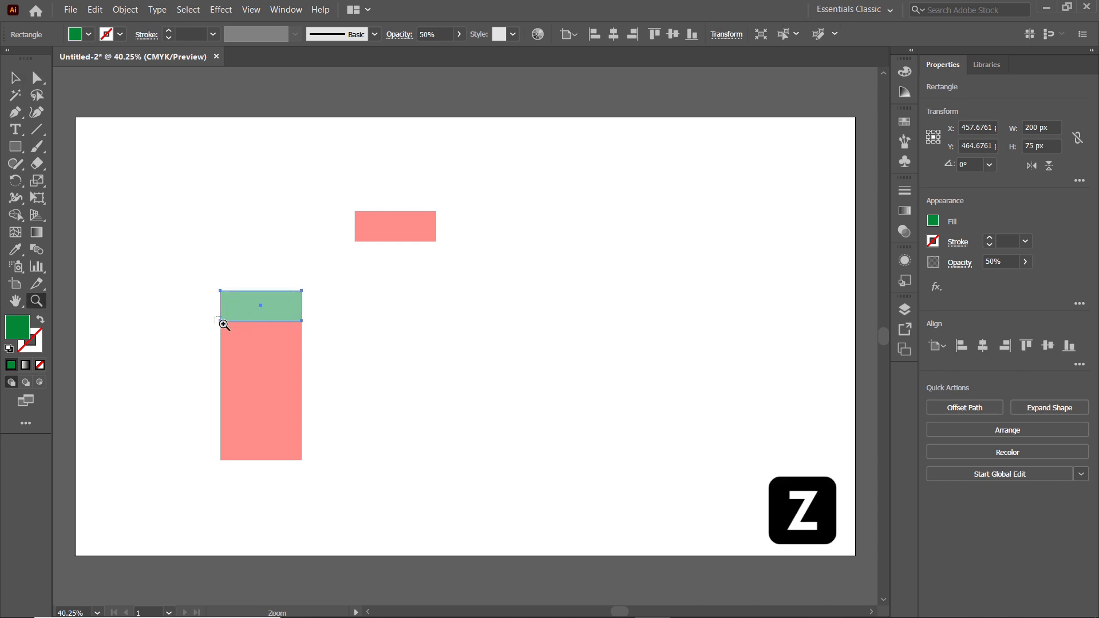
pyautogui.moveTo(221, 320); pyautogui.dragTo(238, 336)
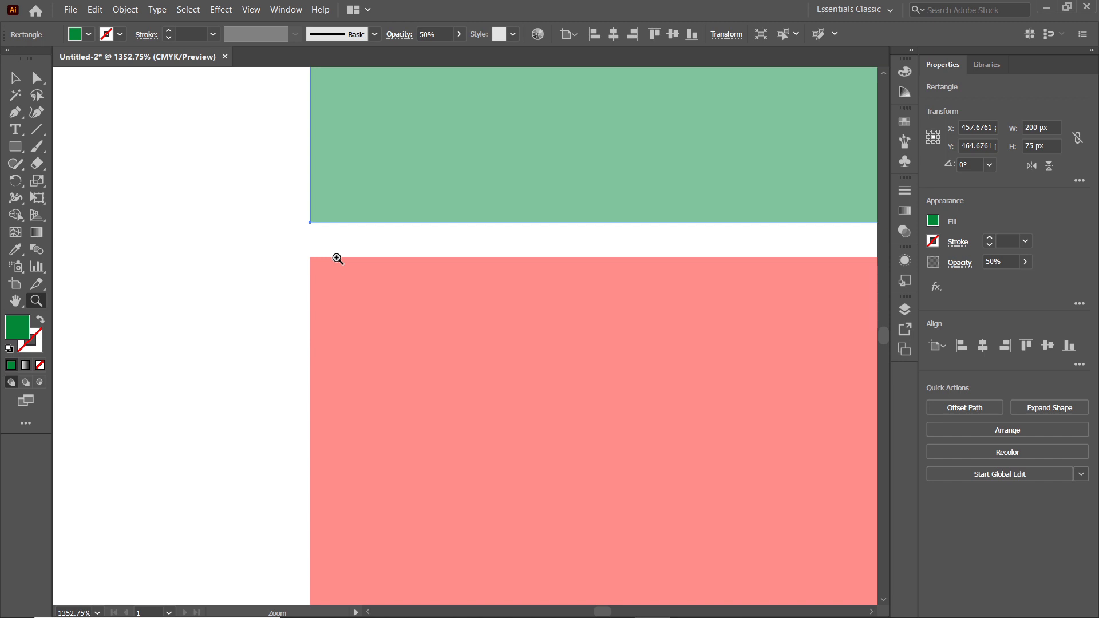
pyautogui.click(16, 78)
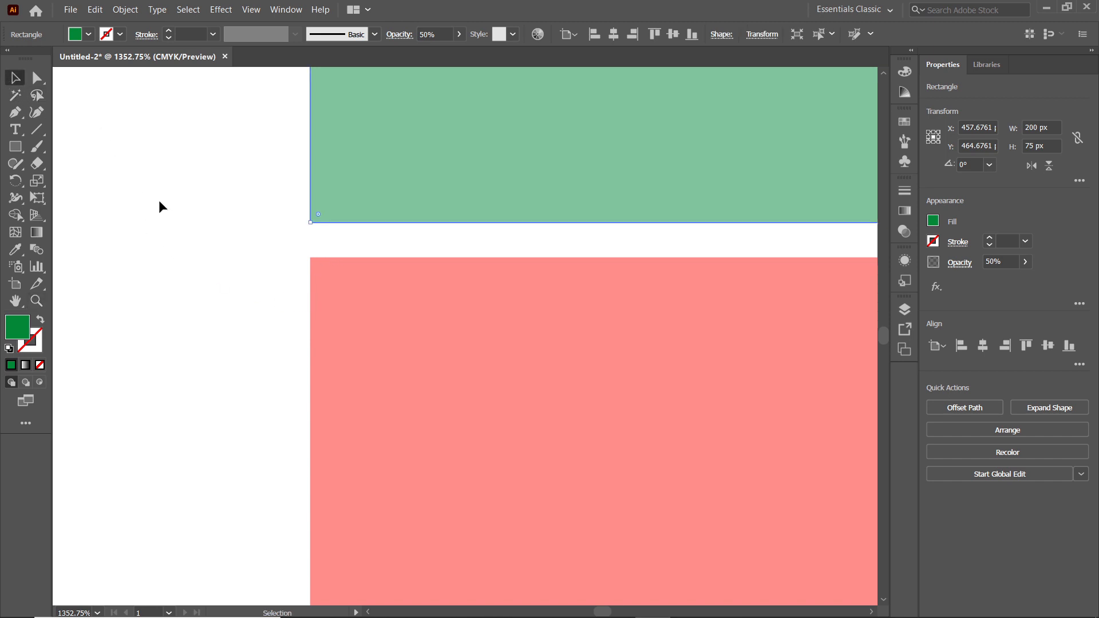
pyautogui.moveTo(338, 202); pyautogui.dragTo(338, 237)
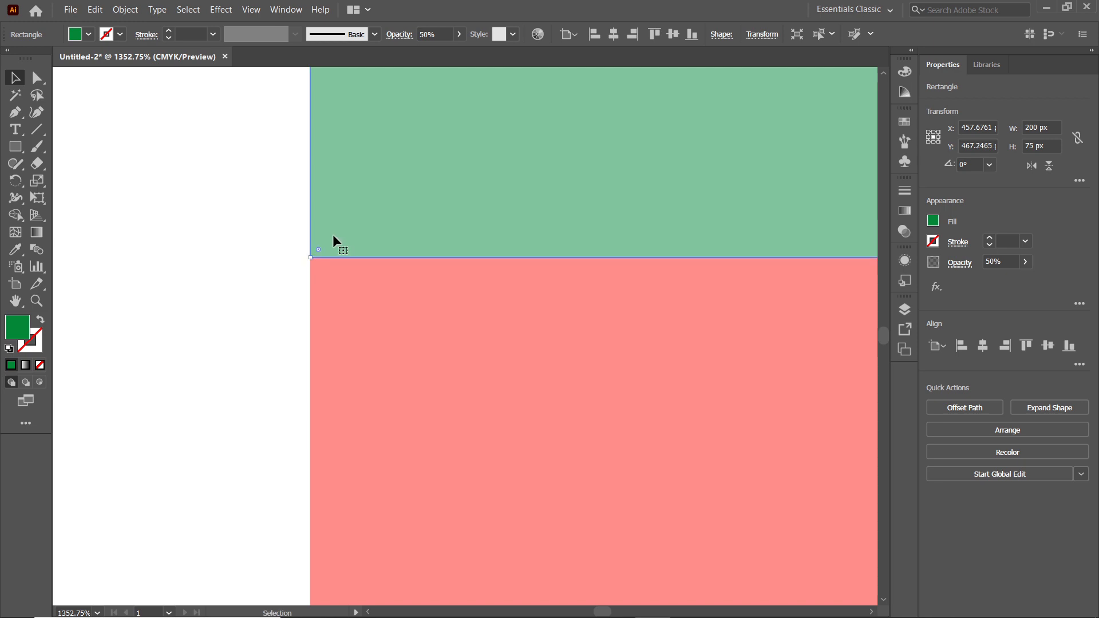
pyautogui.press('ctrl')
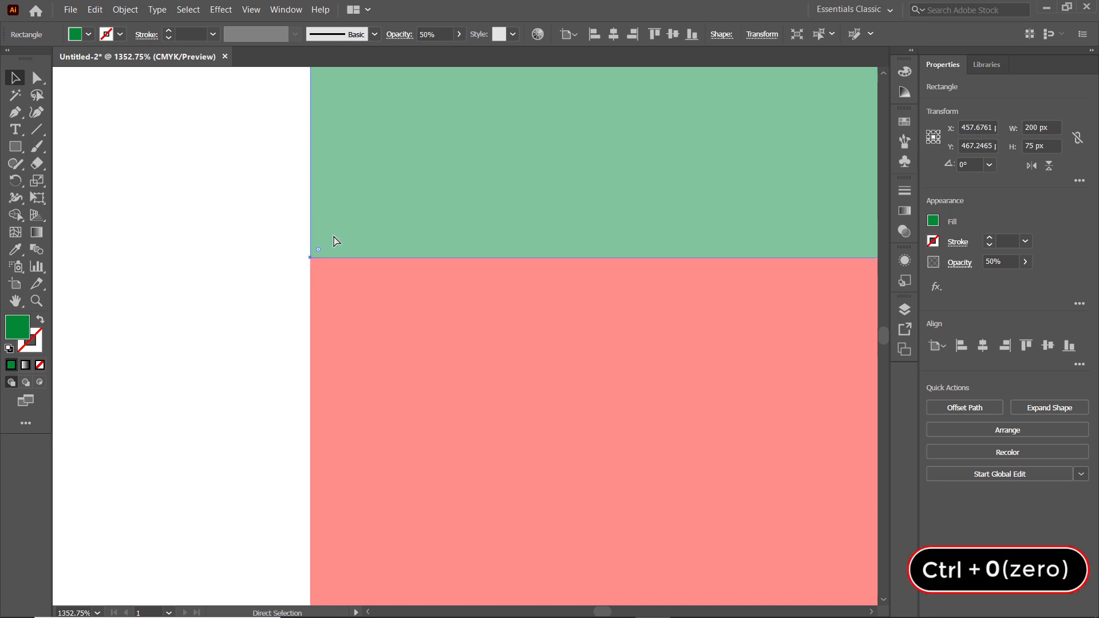
pyautogui.hotkey('ctrl', '0')
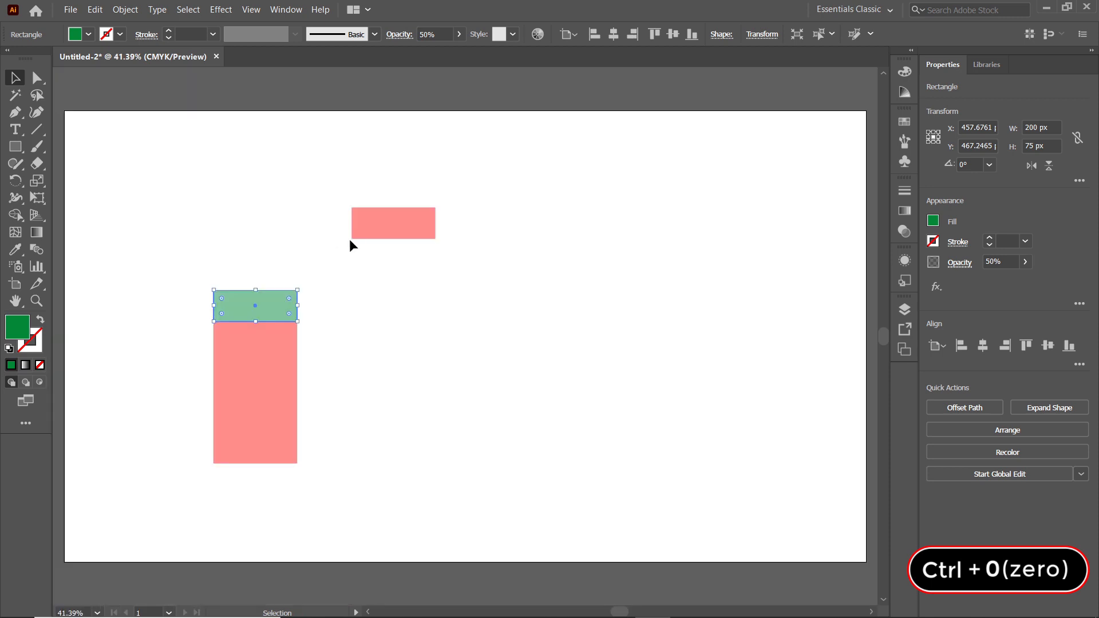
# Snap the short red rectangle onto the green rectangle's upper edge and check the joint up close.
pyautogui.click(379, 229)
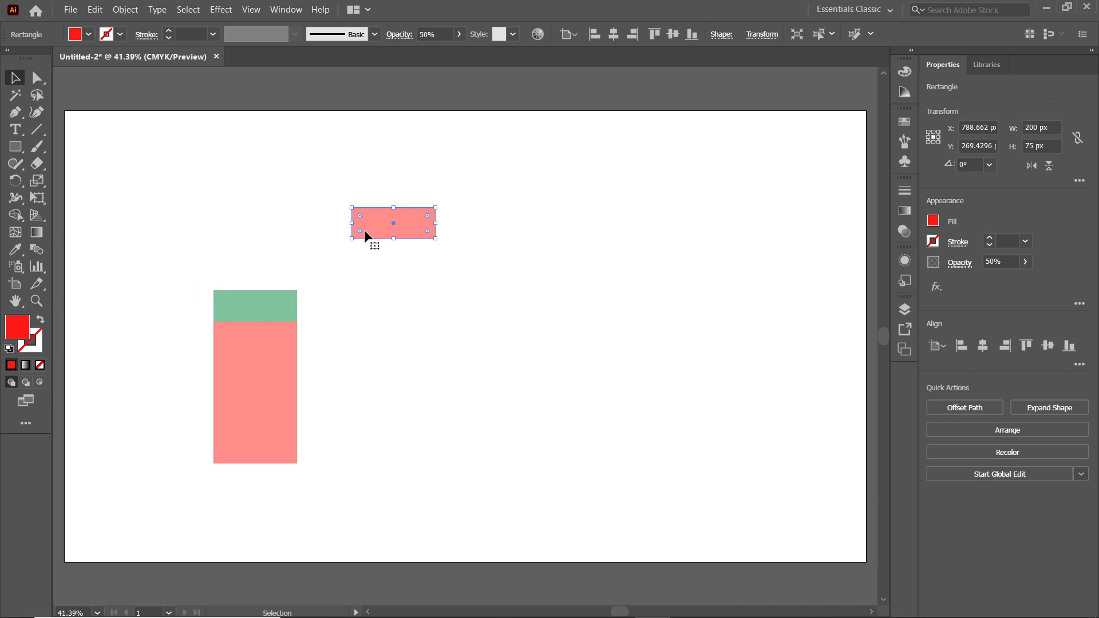
pyautogui.moveTo(372, 229); pyautogui.dragTo(235, 280)
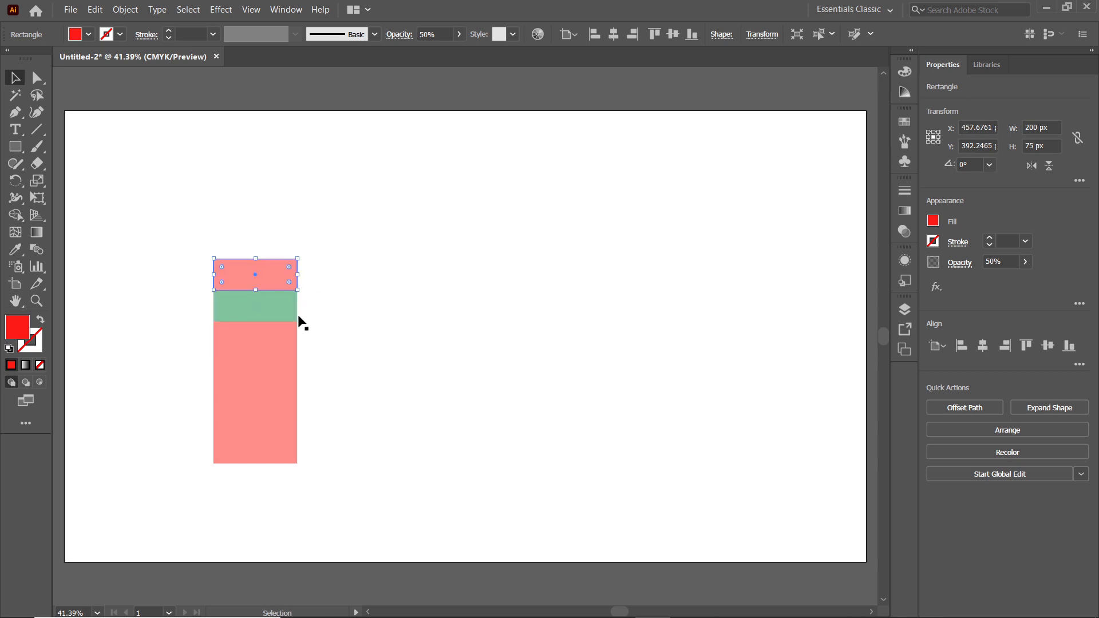
pyautogui.press('z')
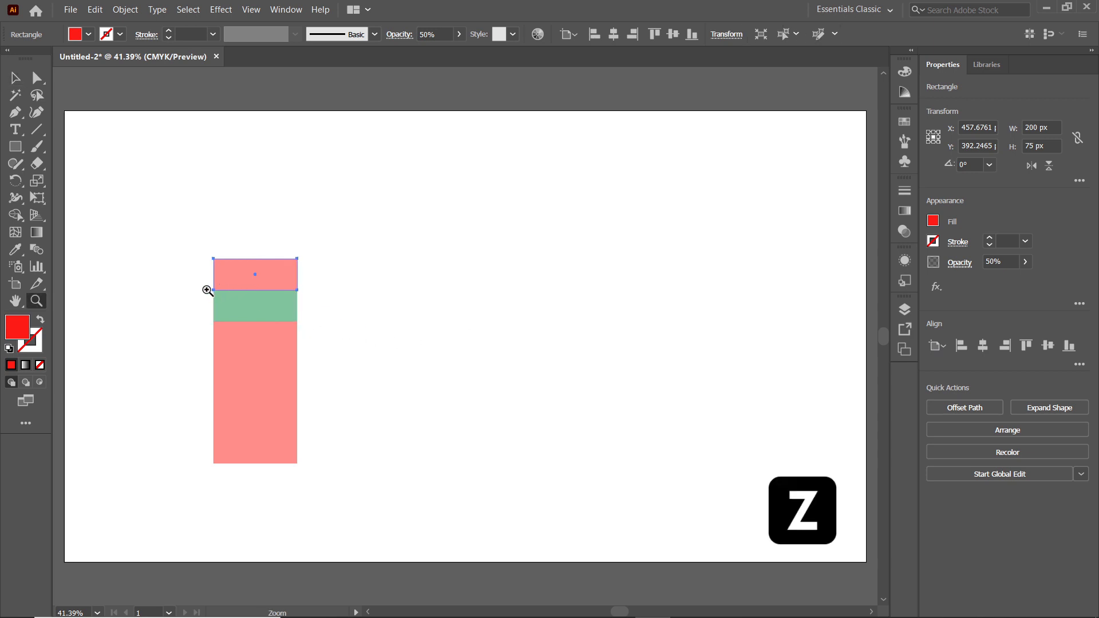
pyautogui.moveTo(208, 289); pyautogui.dragTo(228, 297)
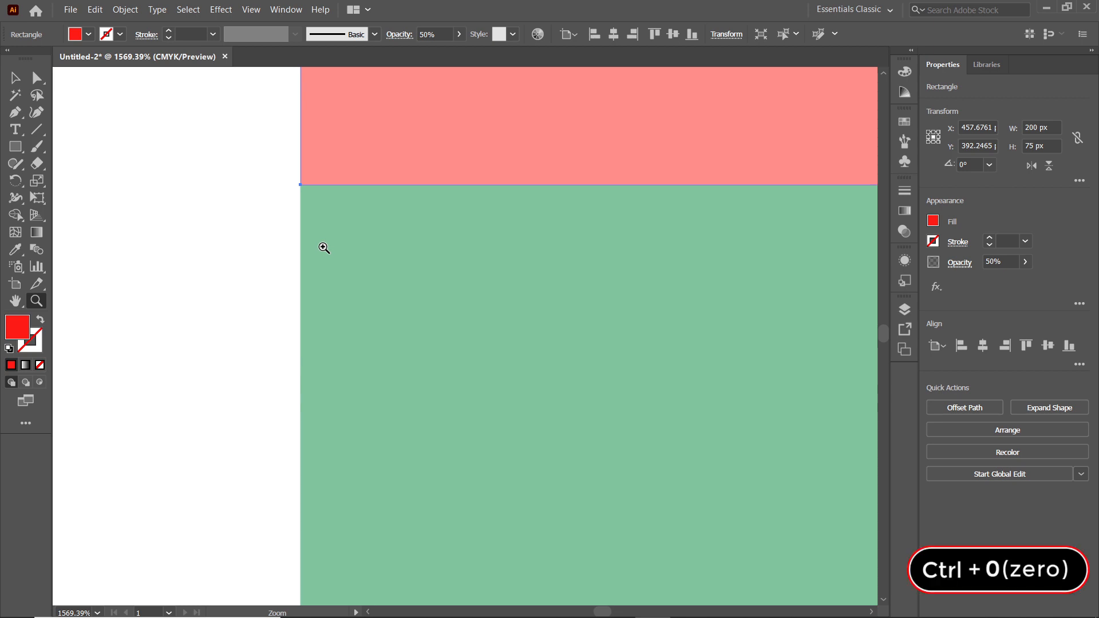
pyautogui.hotkey('ctrl', '0')
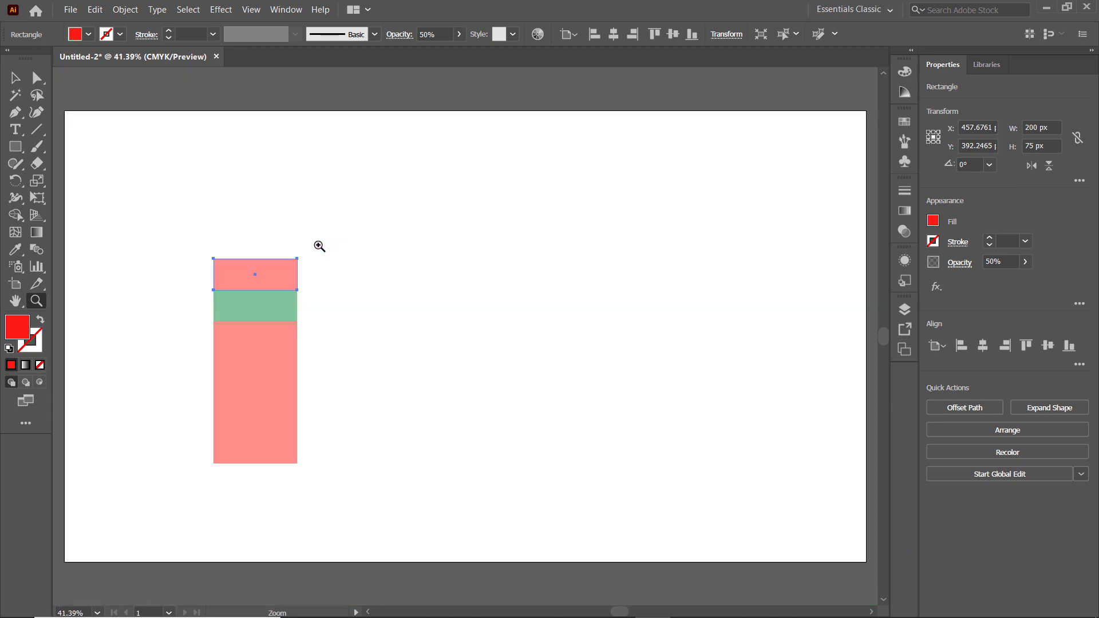
# Move the stack of all three rectangles up and slightly to the left, and deselect it.
pyautogui.click(15, 79)
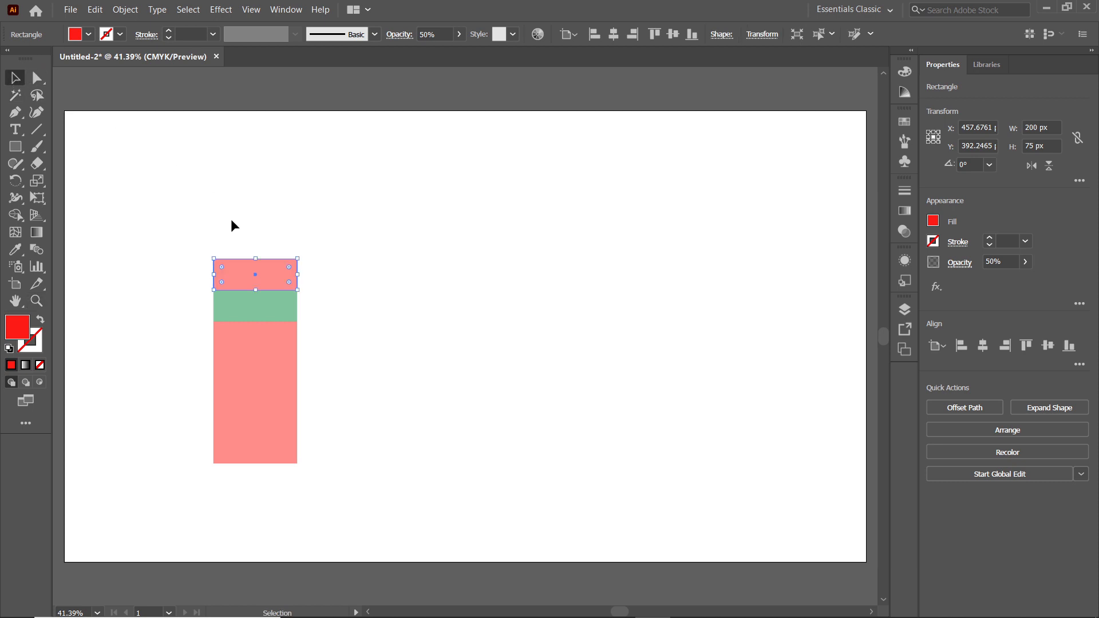
pyautogui.moveTo(184, 198); pyautogui.dragTo(283, 468)
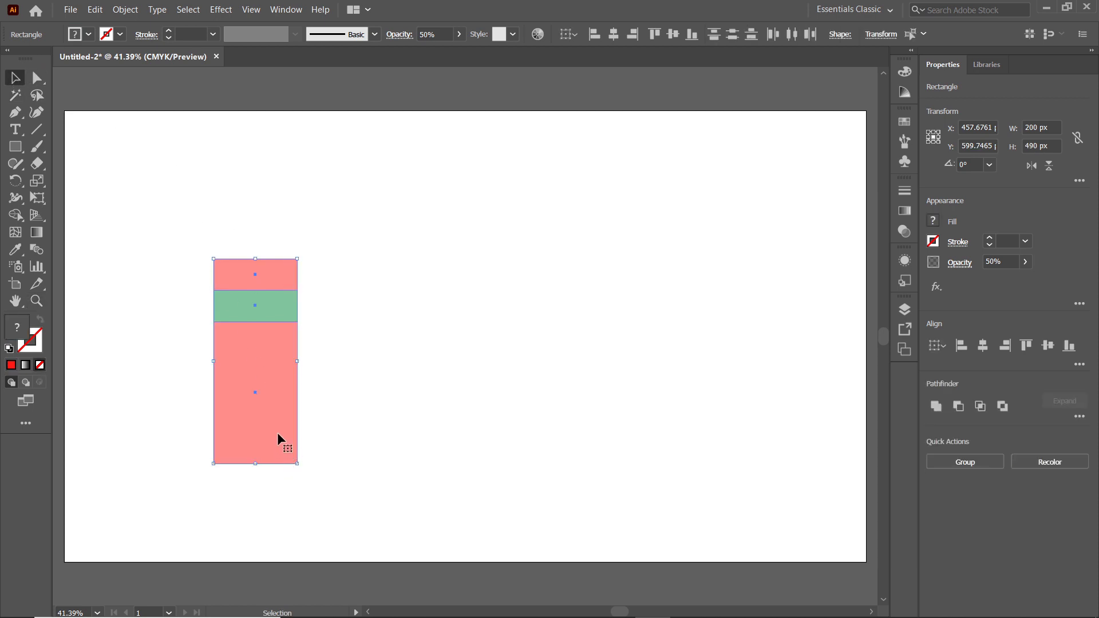
pyautogui.moveTo(276, 420); pyautogui.dragTo(271, 390)
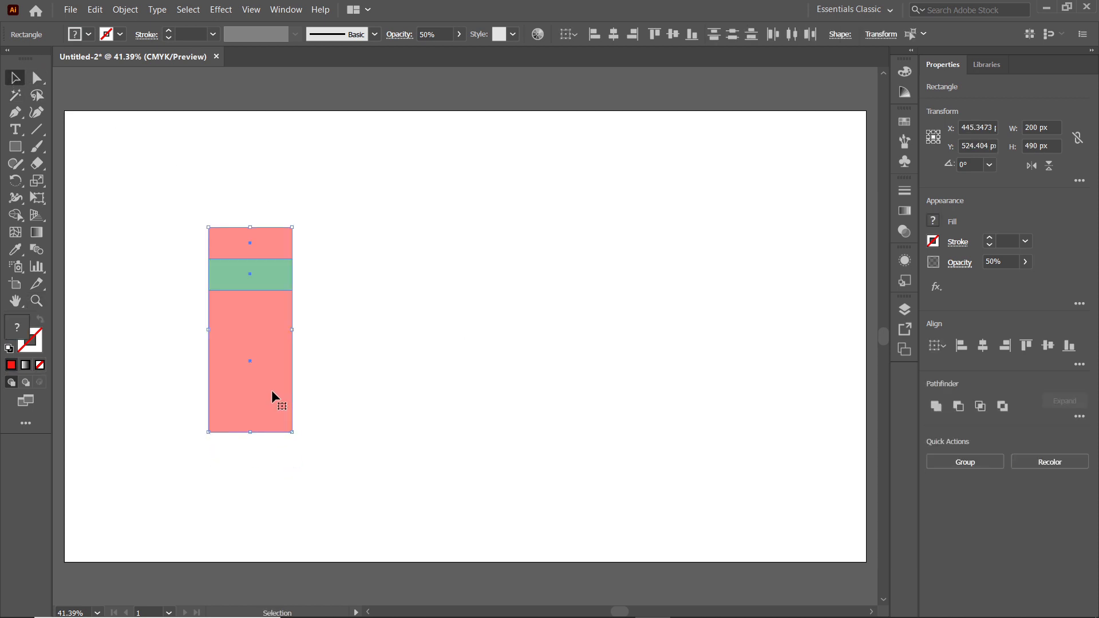
pyautogui.click(189, 242)
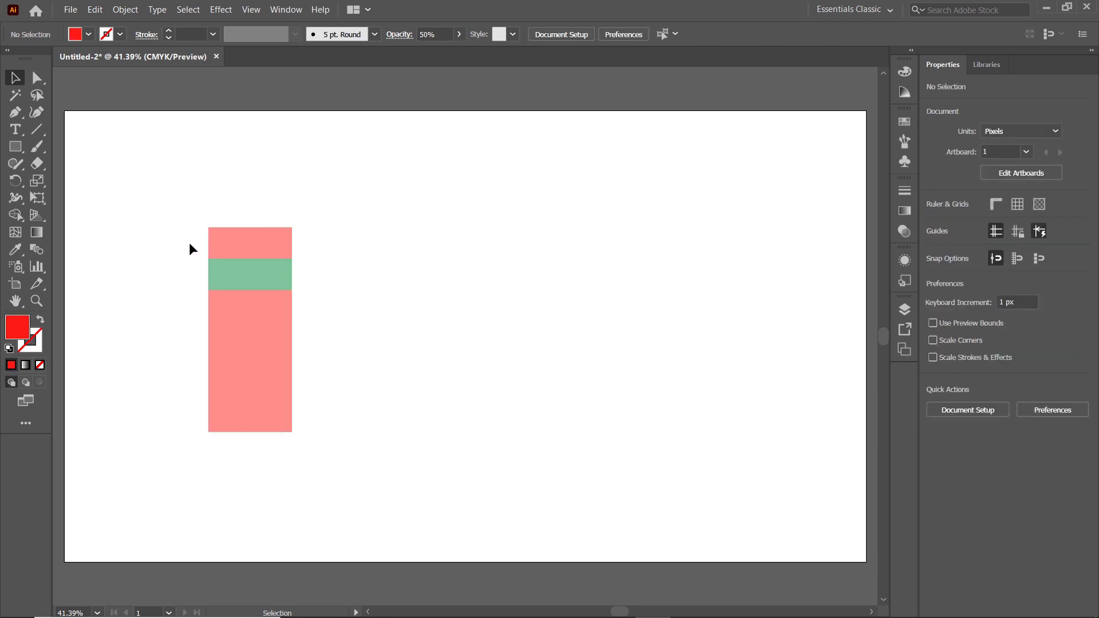
# Draw a straight horizontal line about 1163 px long with the Pen tool, starting rightward from the stack's upper-left corner.
pyautogui.click(15, 113)
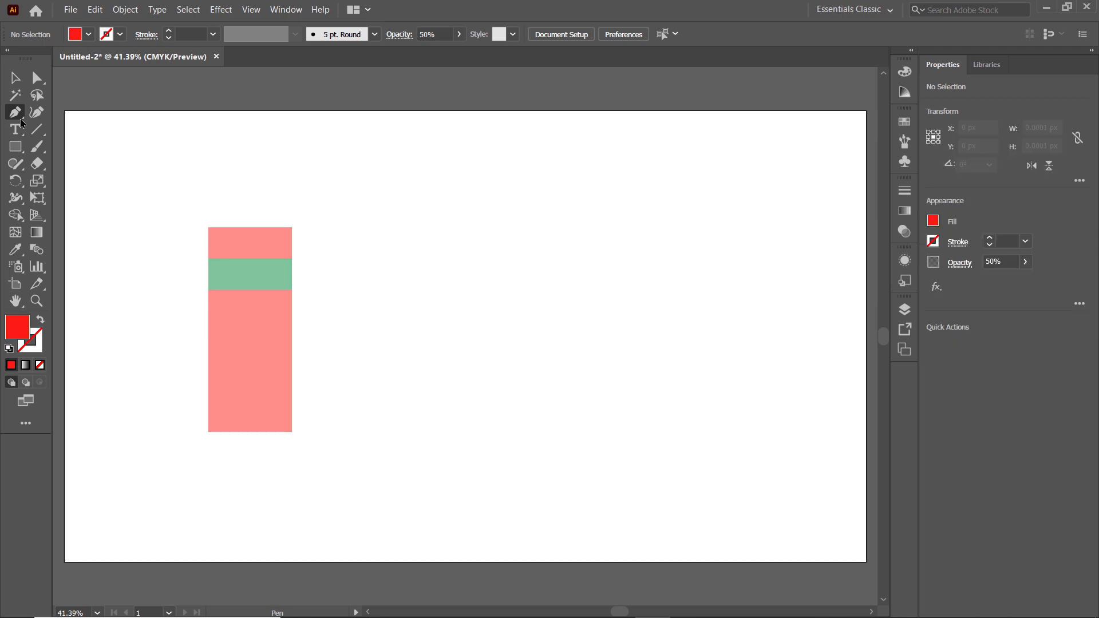
pyautogui.click(208, 228)
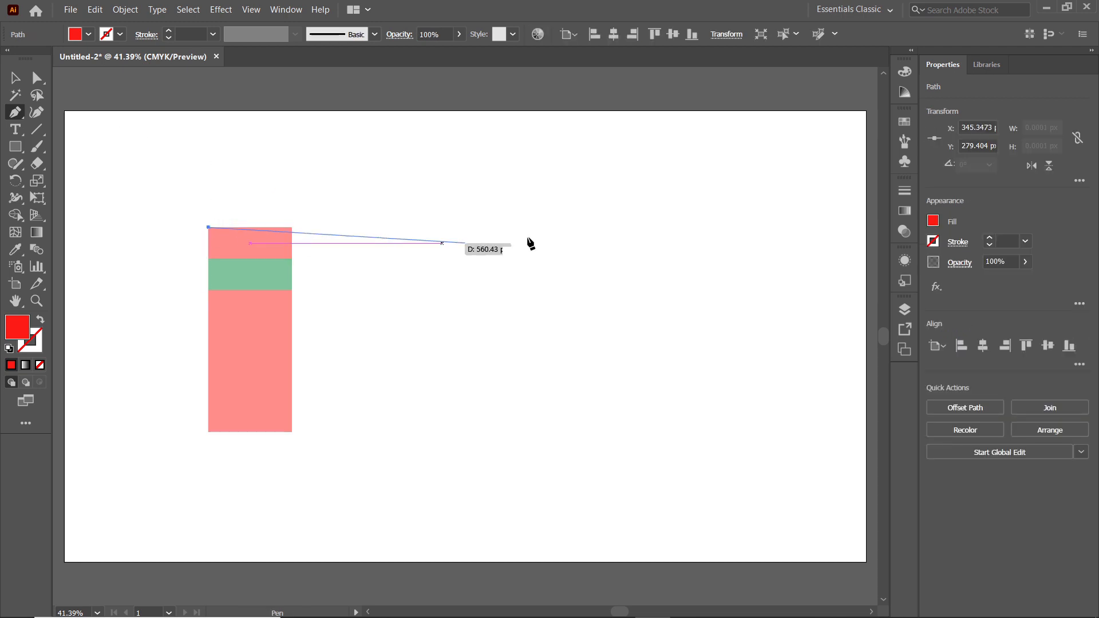
pyautogui.keyDown('shift'); pyautogui.click(694, 227); pyautogui.keyUp('shift')
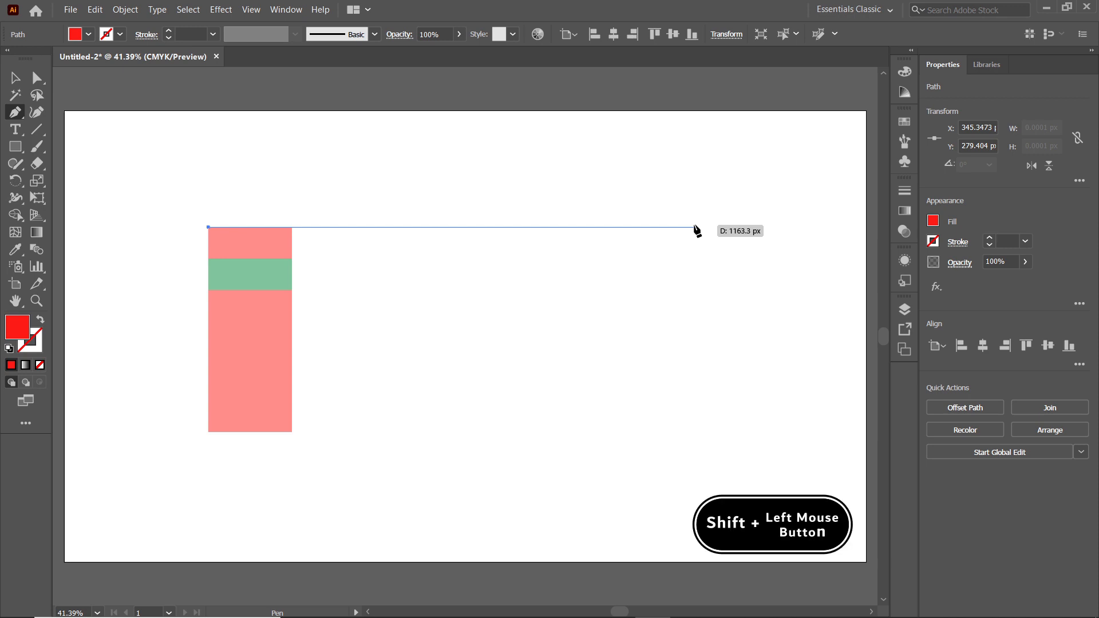
pyautogui.keyDown('shift'); pyautogui.click(694, 227); pyautogui.keyUp('shift')
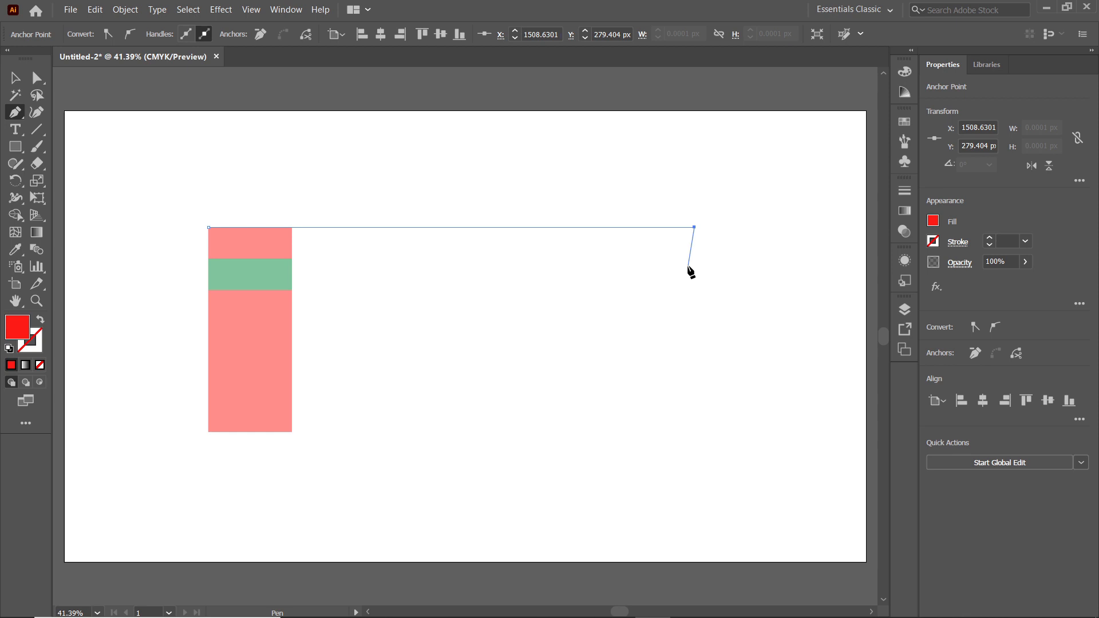
pyautogui.press('Escape')
pyautogui.click(15, 78)
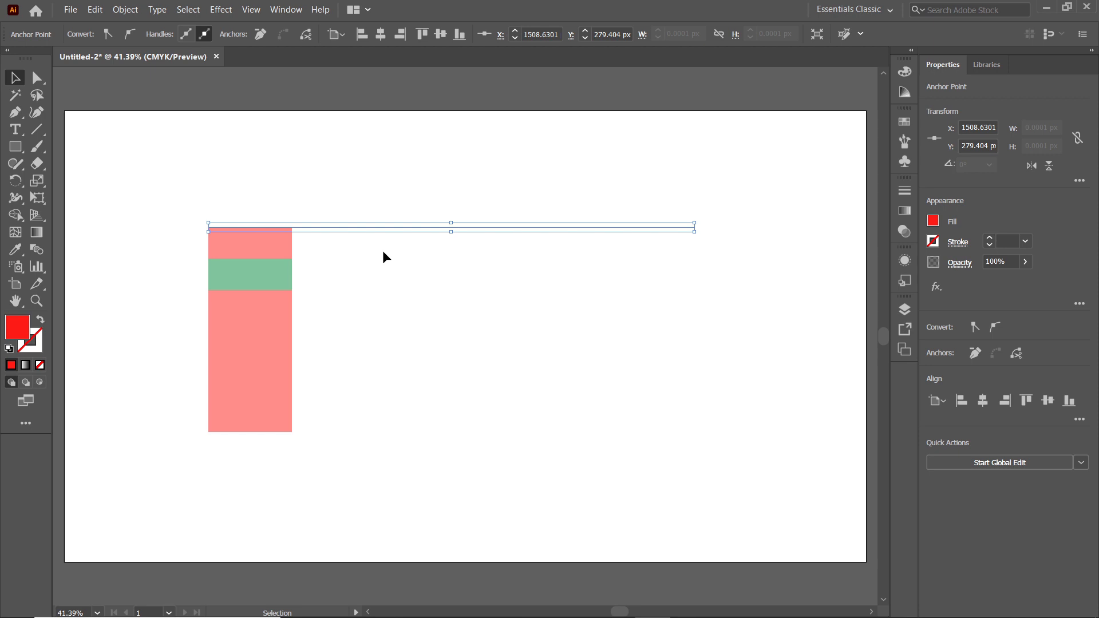
# Give the line a 2 pt stroke and place copies along the two joints and the bottom edge of the rectangle stack.
pyautogui.click(359, 230)
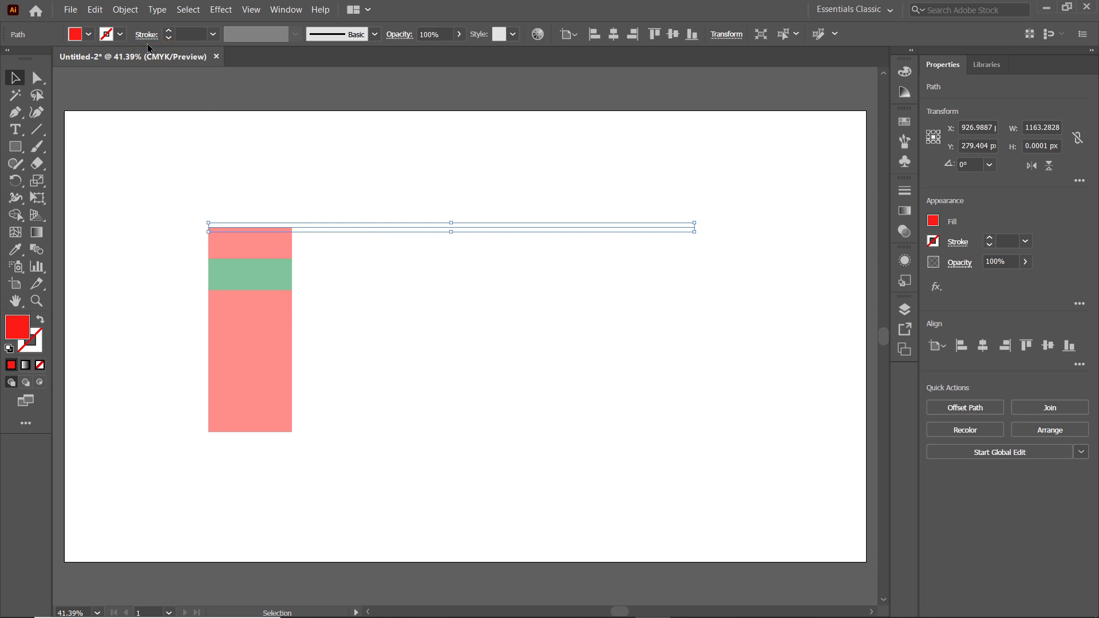
pyautogui.click(213, 35)
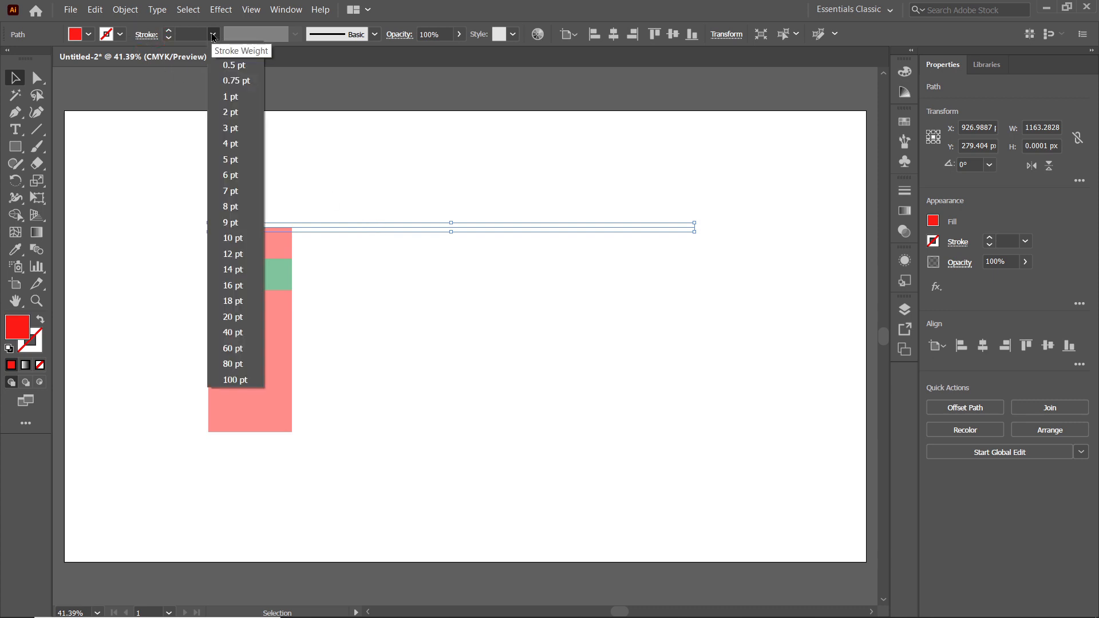
pyautogui.click(230, 112)
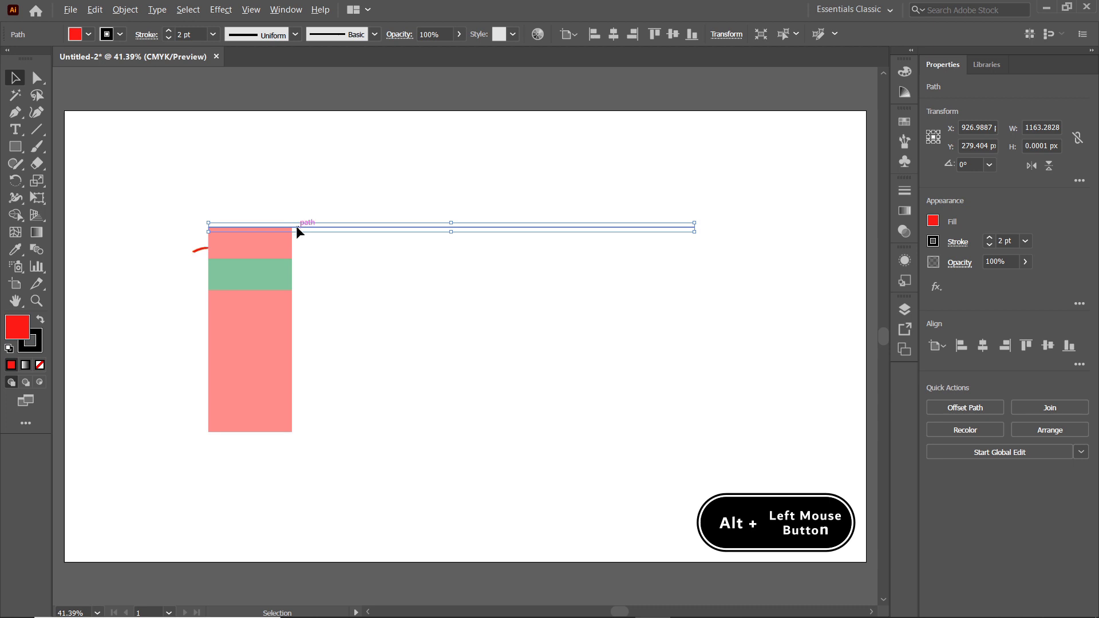
pyautogui.moveTo(296, 230); pyautogui.dragTo(303, 433)
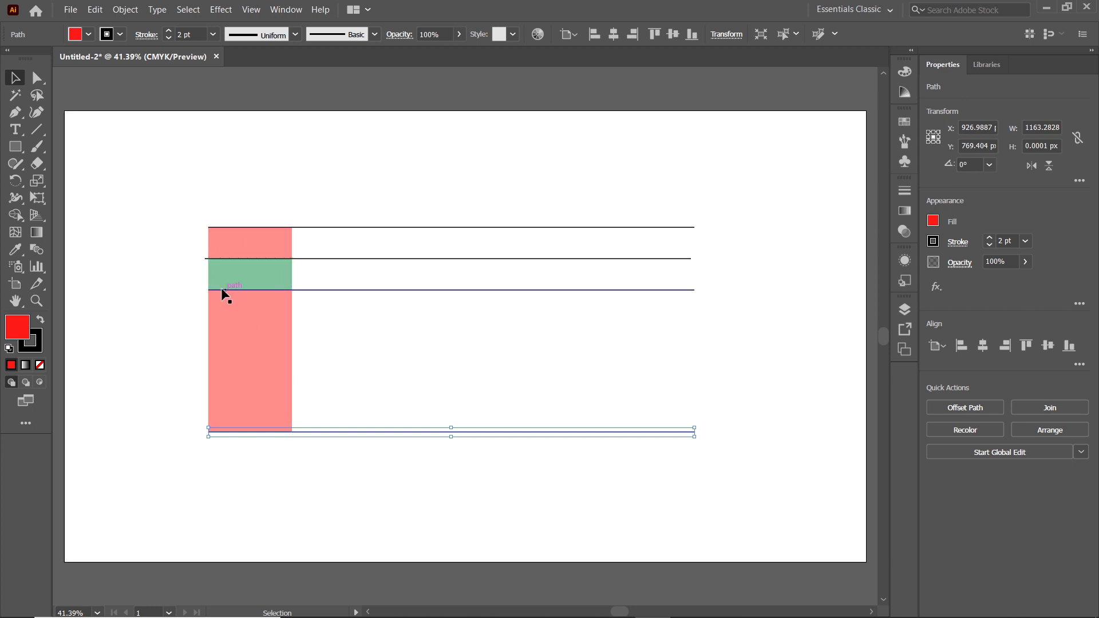
# Delete the tall red, the green and the short red rectangle, keeping only the four horizontal lines.
pyautogui.click(237, 312)
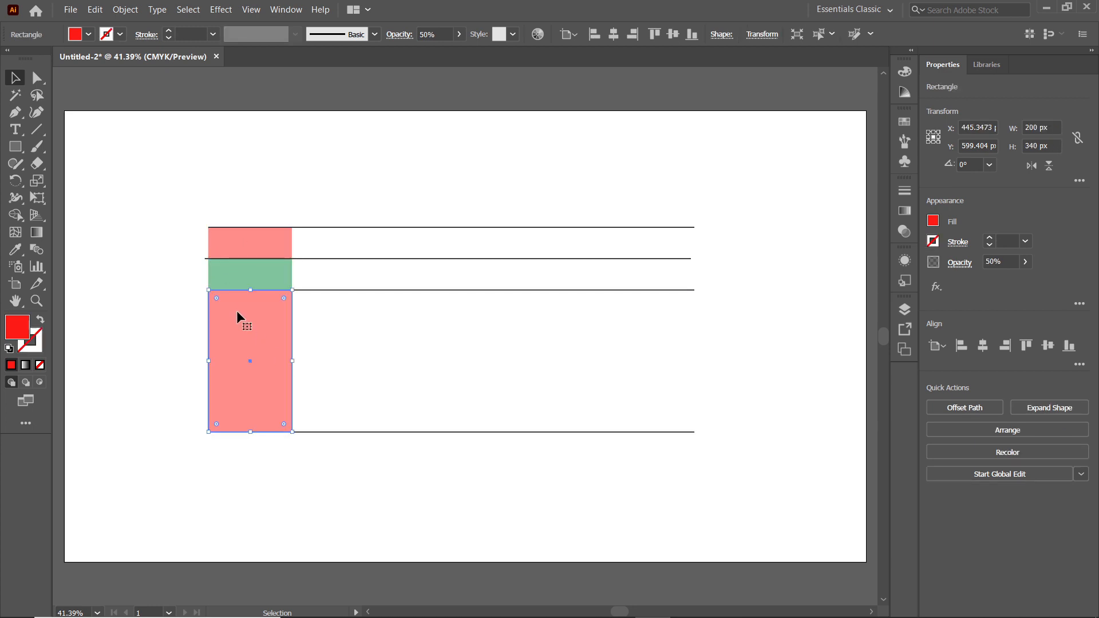
pyautogui.press('Delete')
pyautogui.click(255, 274)
pyautogui.press('Delete')
pyautogui.click(259, 245)
pyautogui.press('Delete')
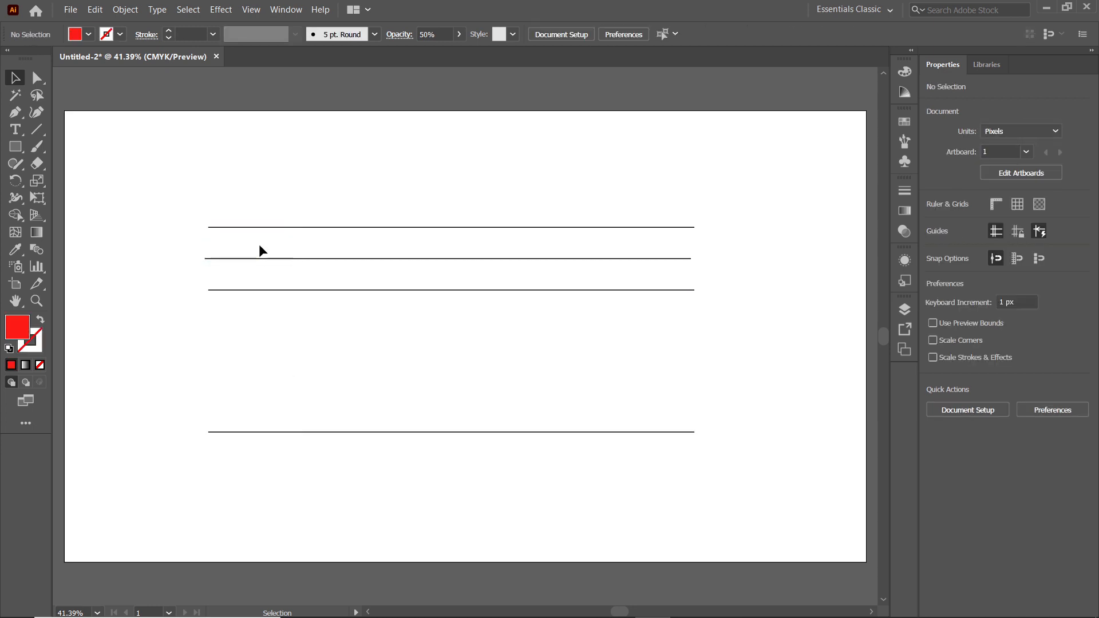
# Create a red rectangle 1000 px wide and 115 px high.
pyautogui.click(15, 146)
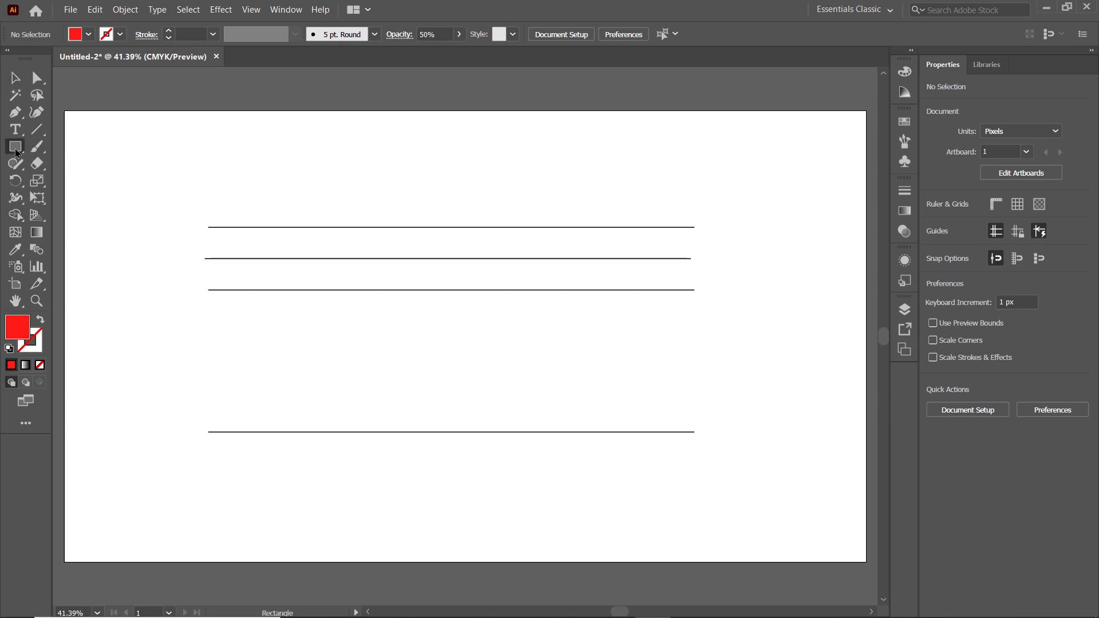
pyautogui.click(454, 334)
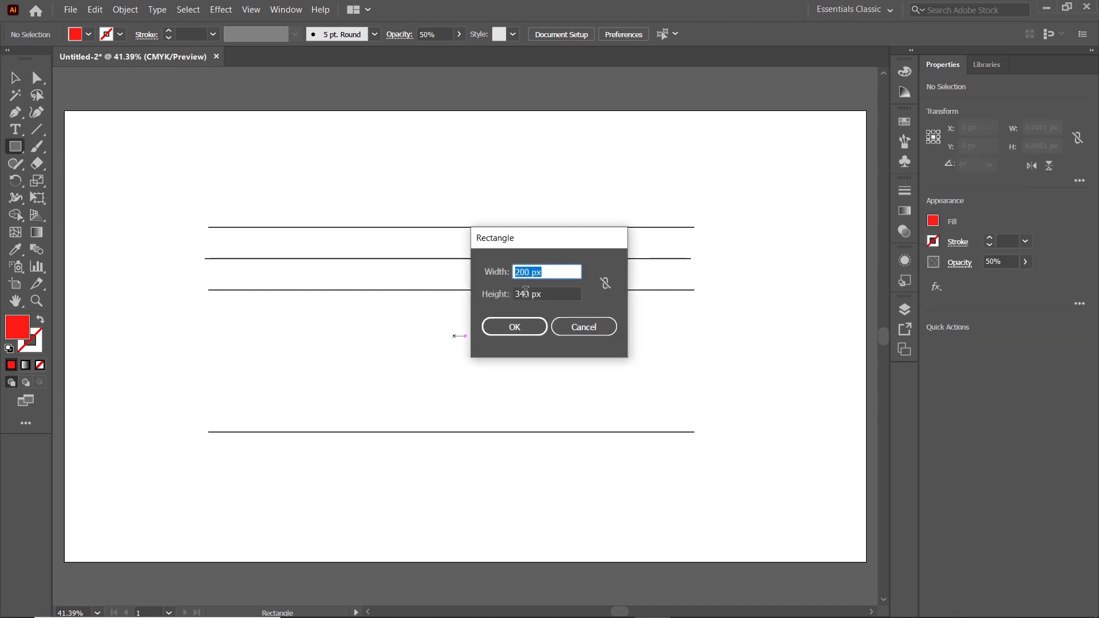
pyautogui.press('Tab')
pyautogui.press('BackSpace')
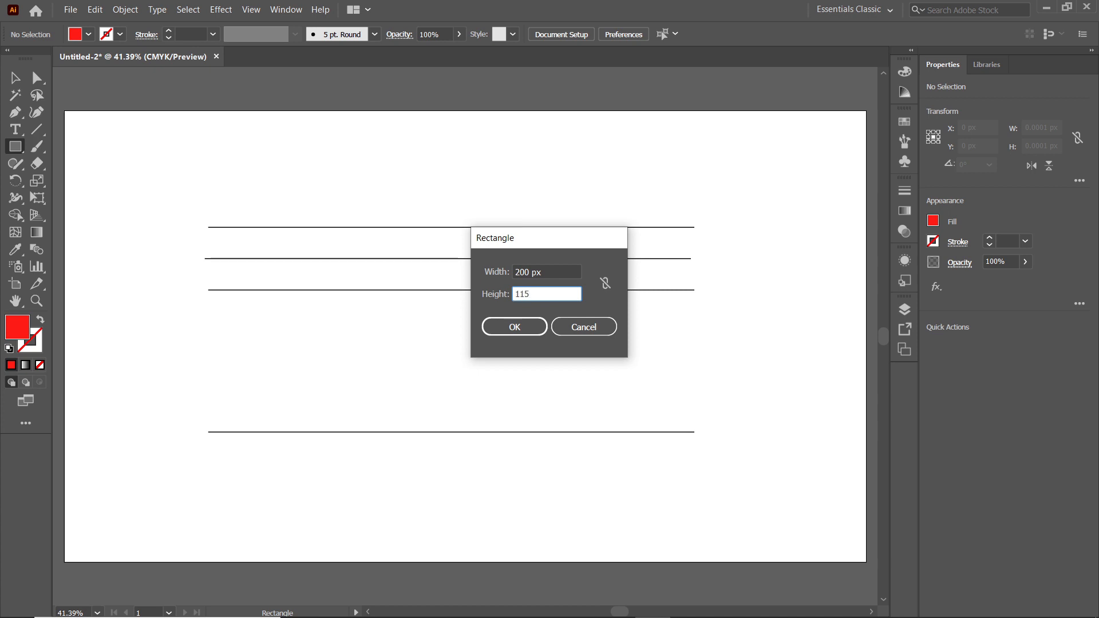
pyautogui.write('115')
pyautogui.hotkey('shift', 'Tab')
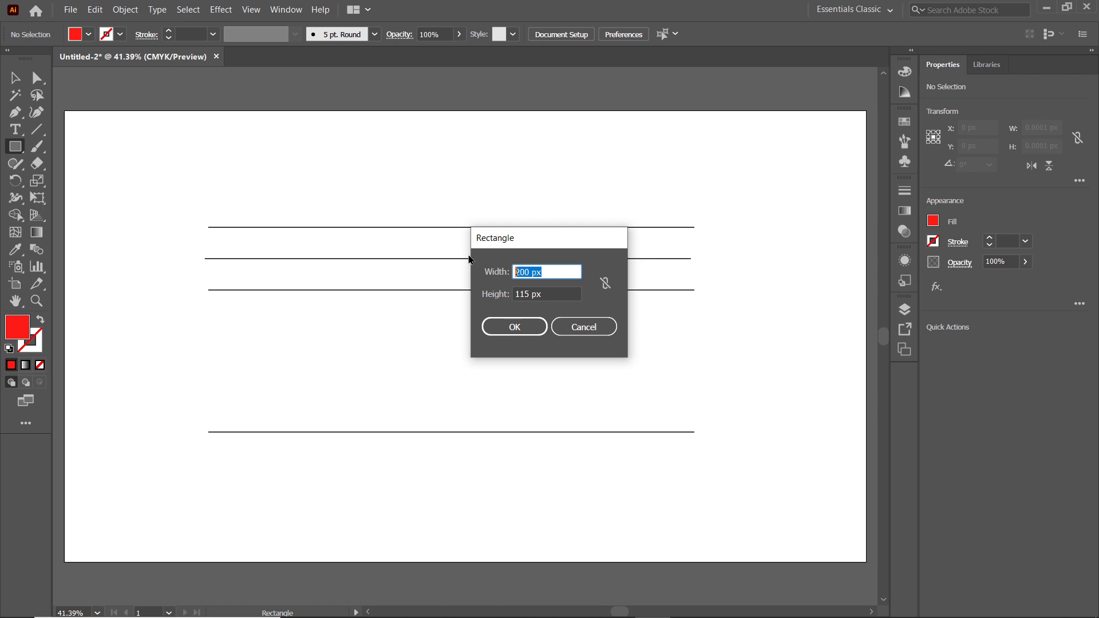
pyautogui.write('1000')
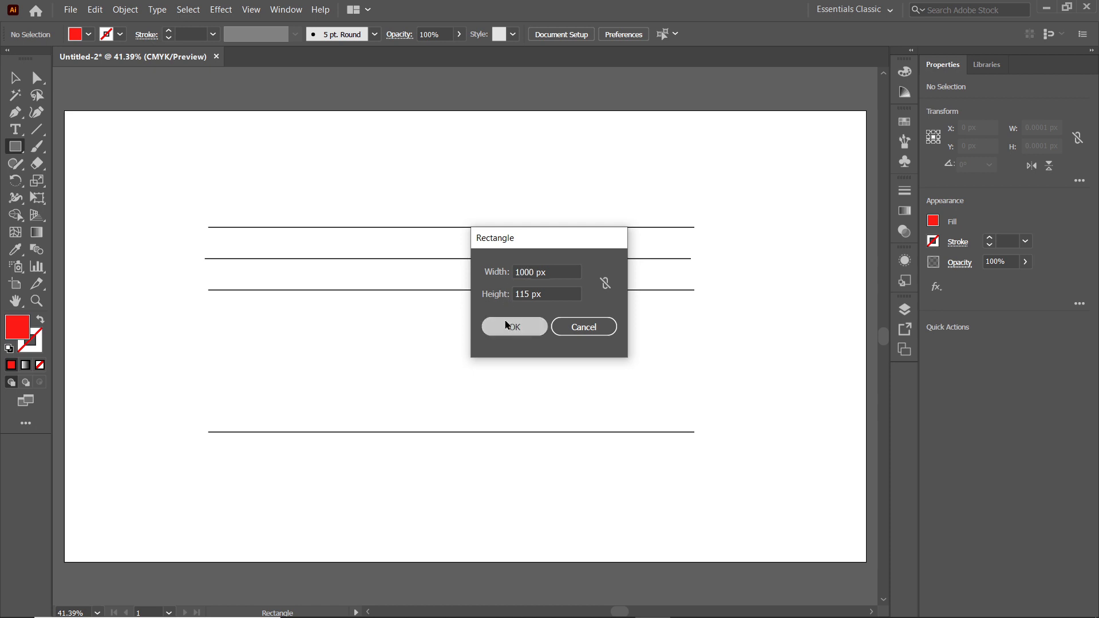
pyautogui.click(509, 321)
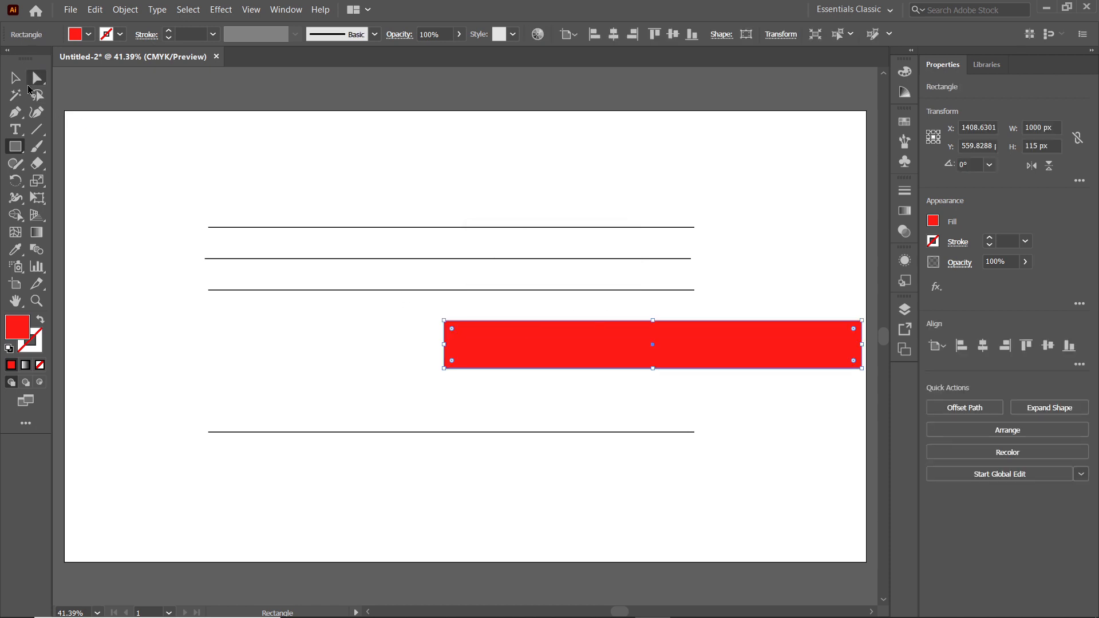
# Move the new red rectangle left between the two lowest lines and set its opacity to 50%.
pyautogui.press('v')
pyautogui.moveTo(621, 346); pyautogui.dragTo(406, 356)
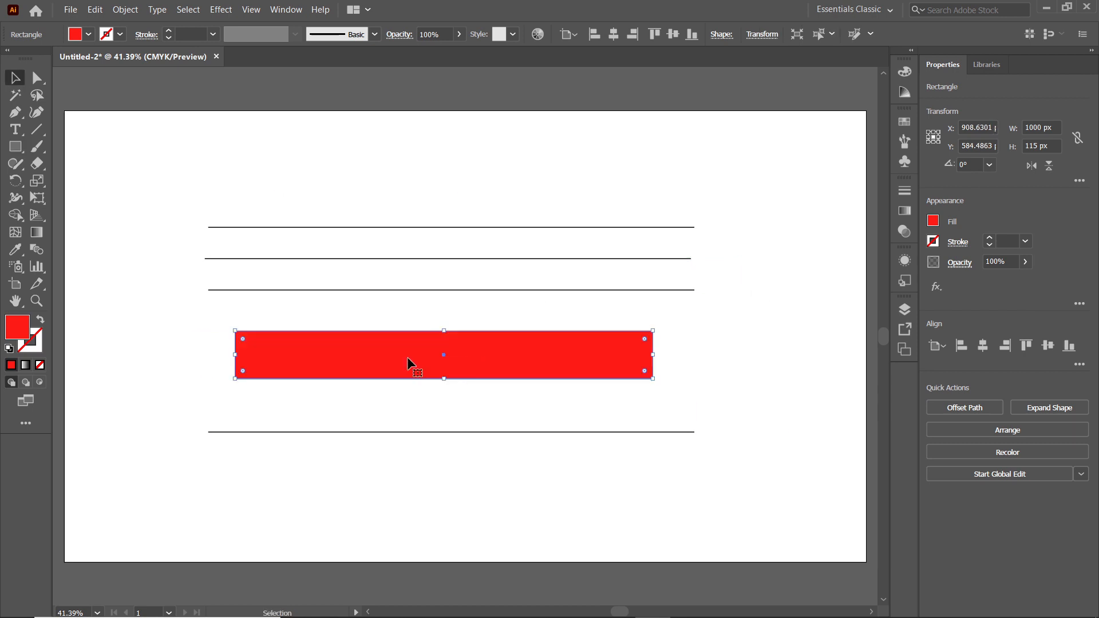
pyautogui.click(286, 10)
pyautogui.click(435, 583)
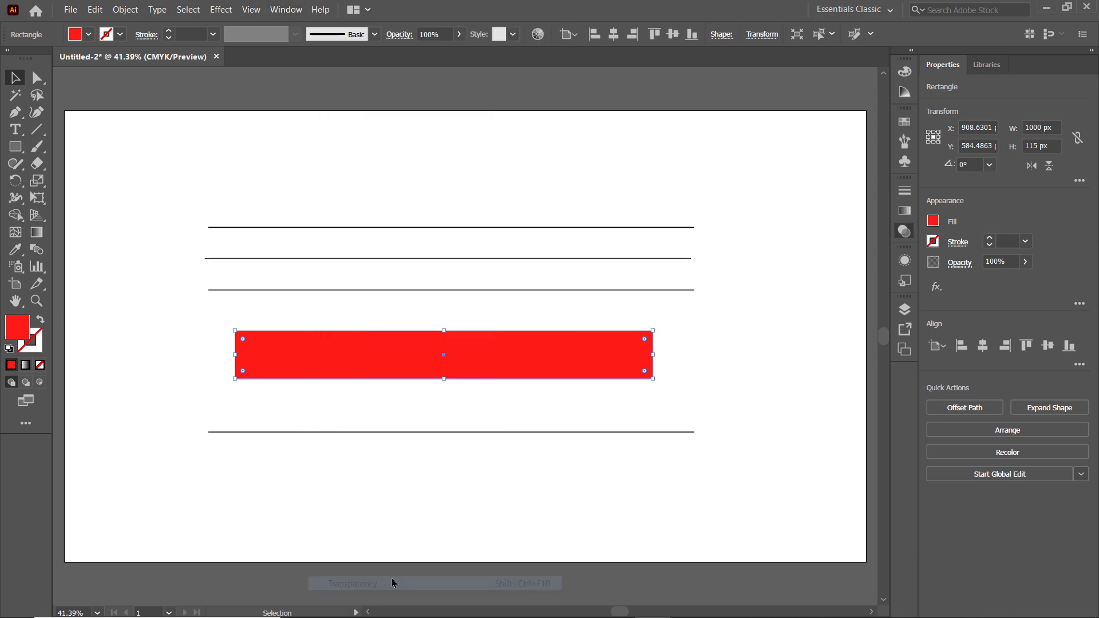
pyautogui.click(850, 204)
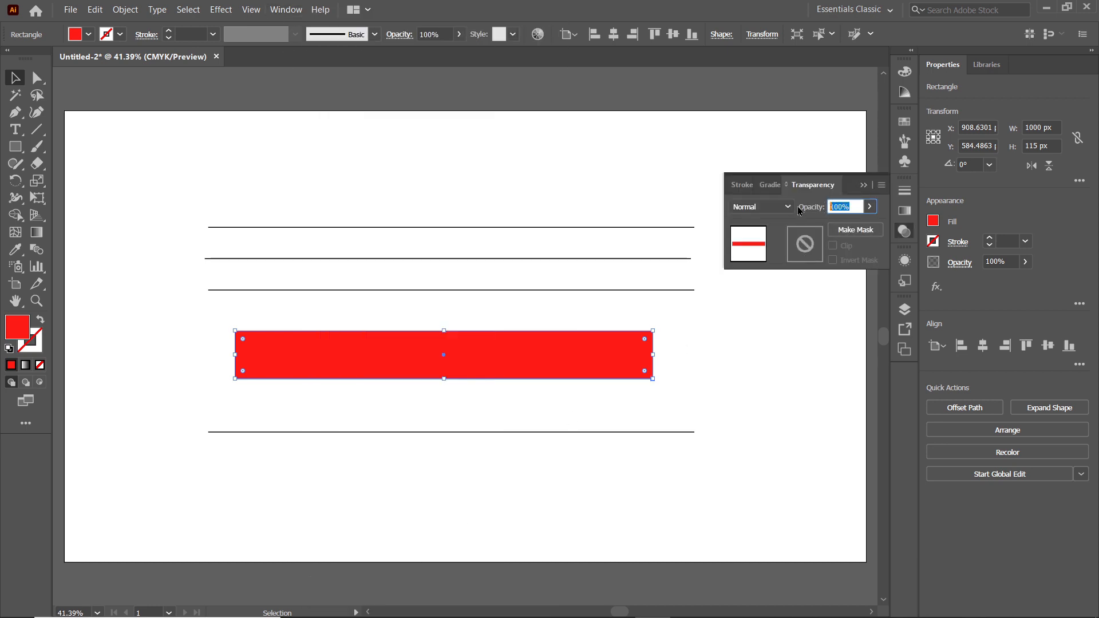
pyautogui.write('50')
pyautogui.press('Return')
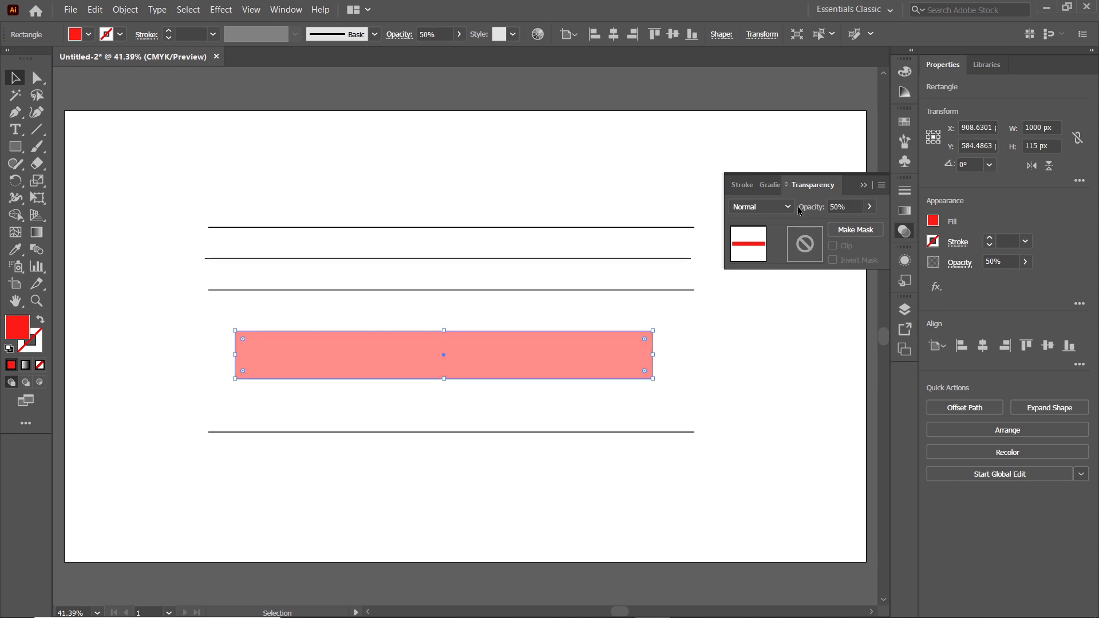
pyautogui.click(864, 184)
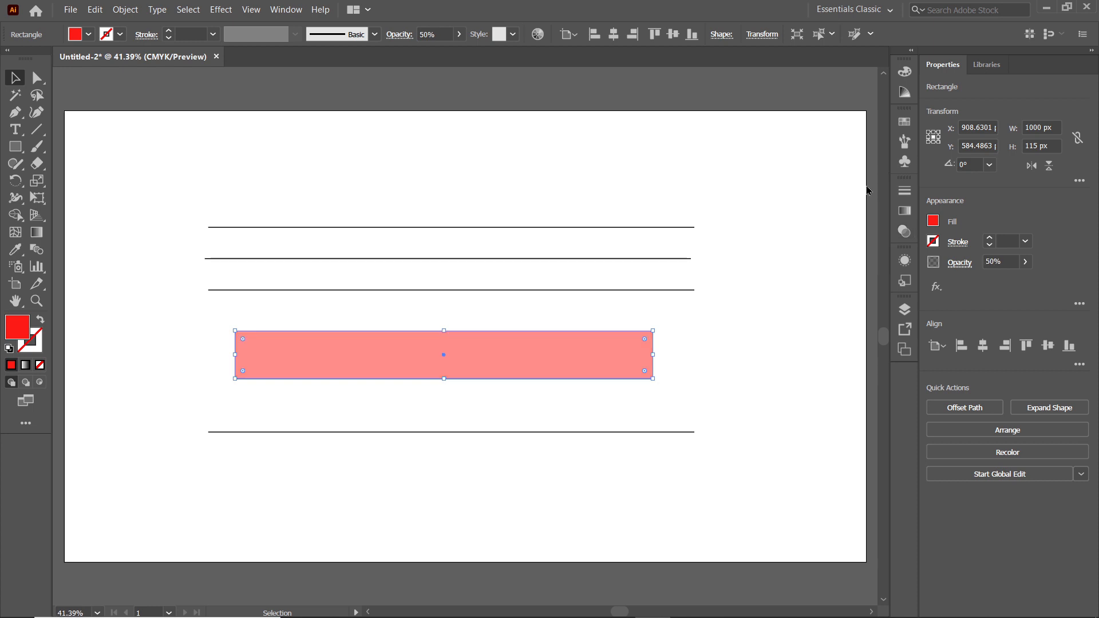
# Rotate the red rectangle by 90° and move it right so it crosses the right-hand part of the lines.
pyautogui.doubleClick(13, 182)
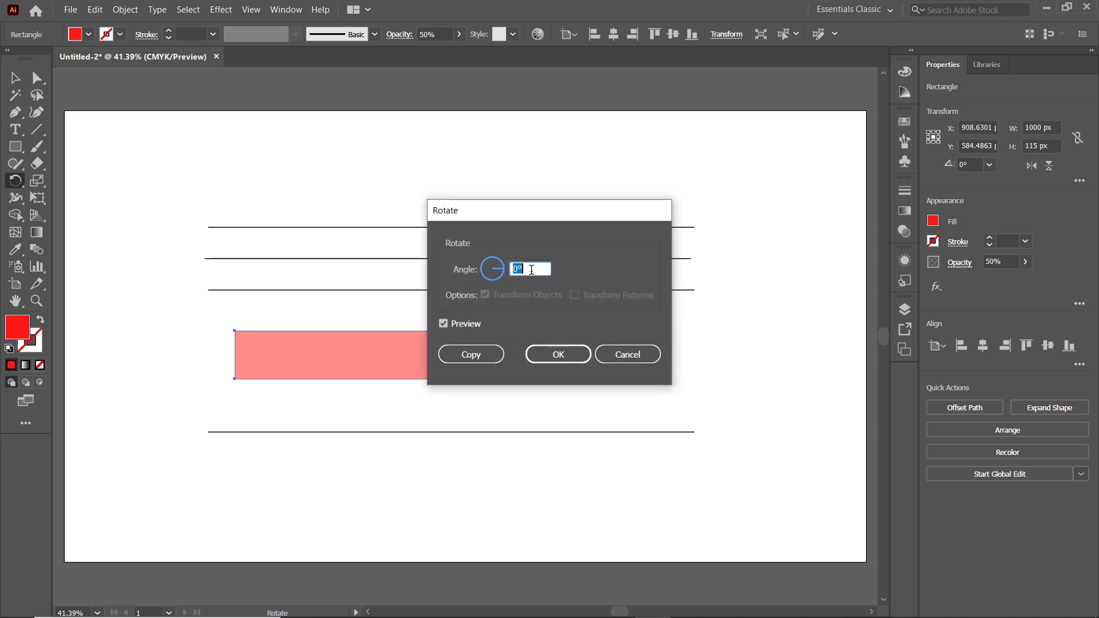
pyautogui.write('90')
pyautogui.click(559, 354)
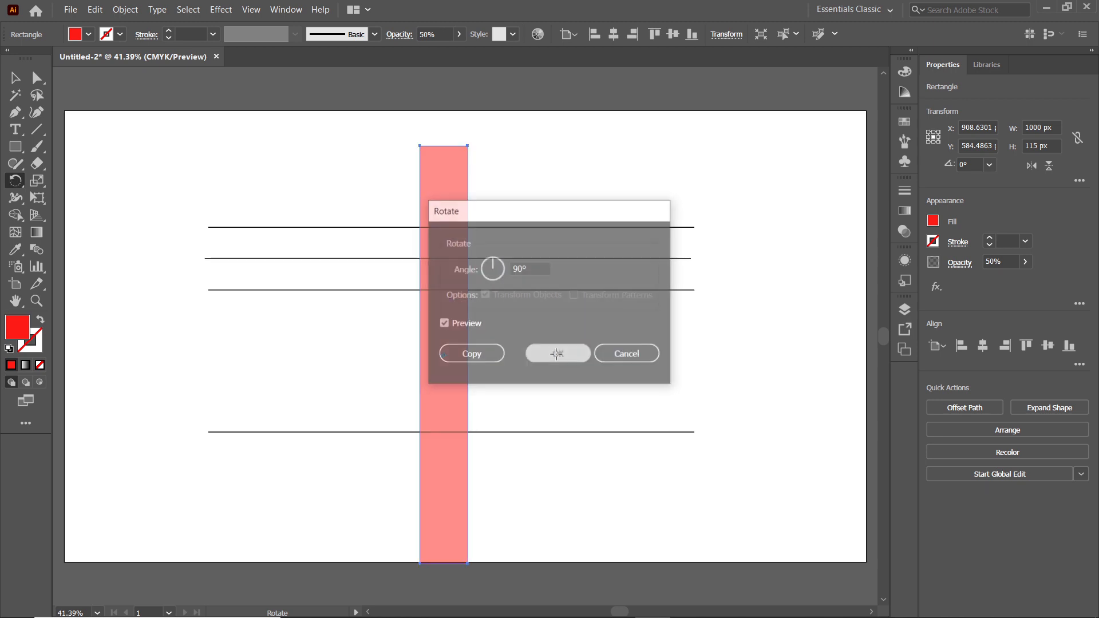
pyautogui.click(15, 78)
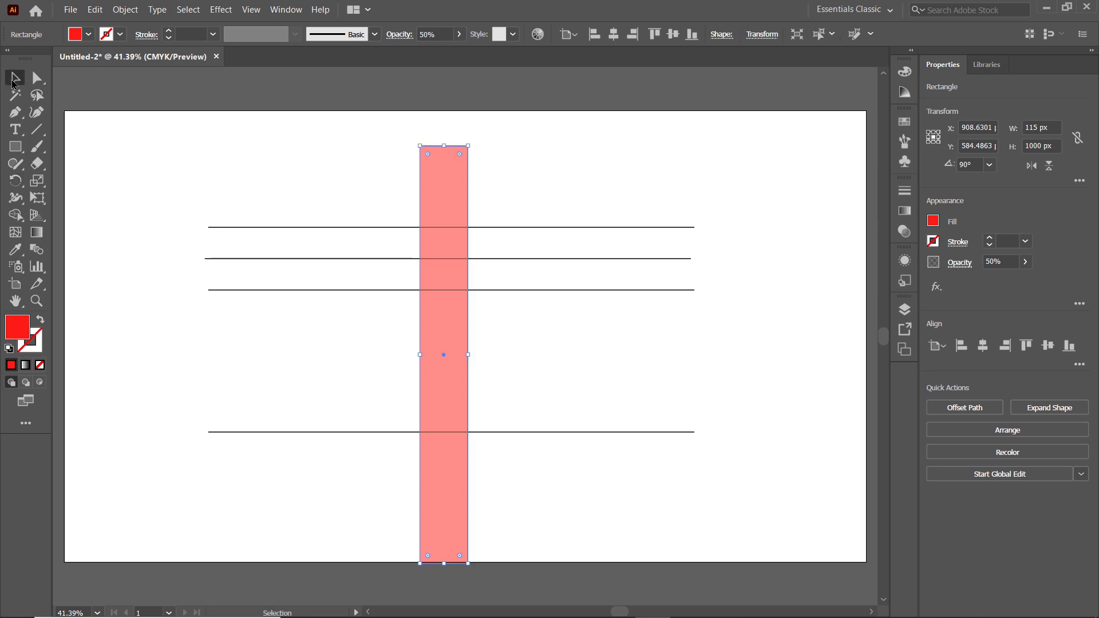
pyautogui.moveTo(447, 197); pyautogui.dragTo(589, 180)
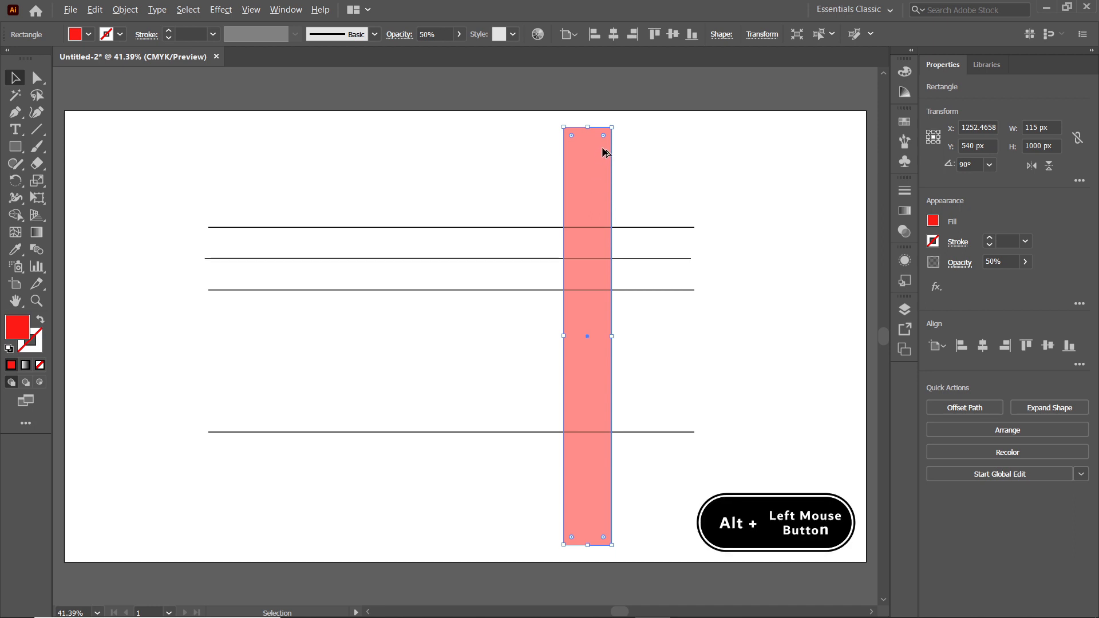
# Duplicate the vertical red bar so the copy touches its left edge, and fill the copy with green.
pyautogui.moveTo(602, 150); pyautogui.dragTo(554, 149)
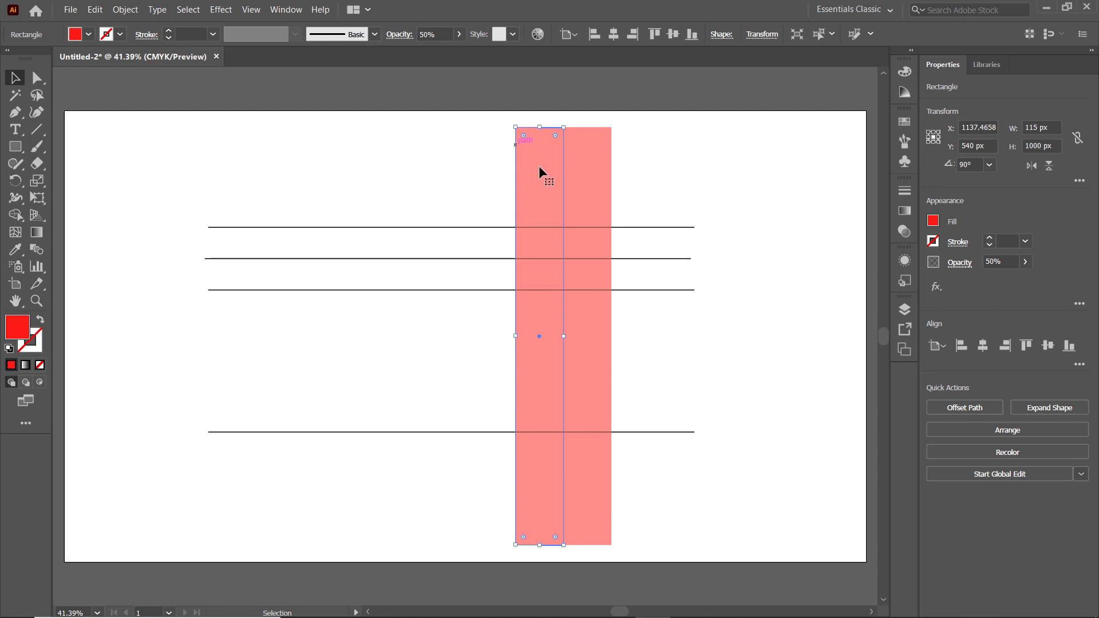
pyautogui.click(88, 36)
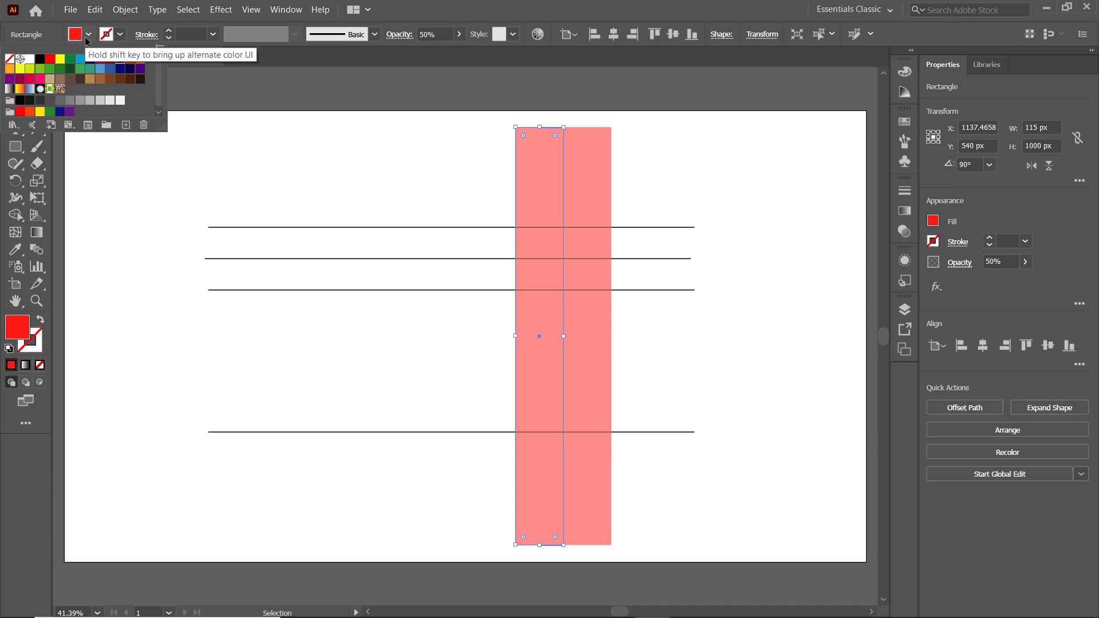
pyautogui.click(70, 60)
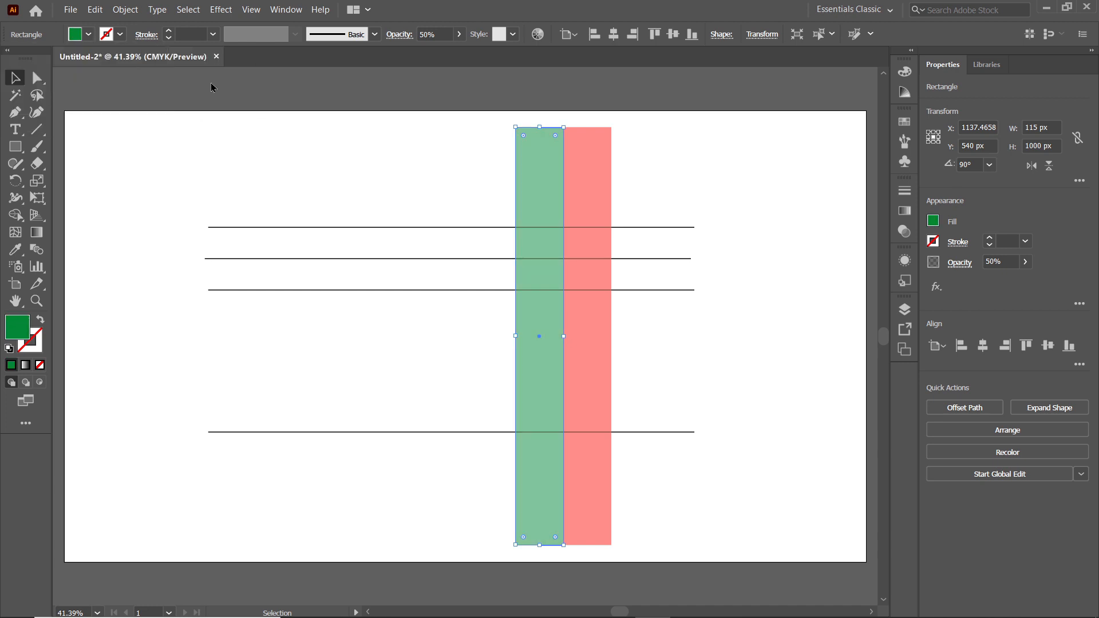
# Continue the row leftward with edge-to-edge copies of the red, green and red bars, making five alternating bars.
pyautogui.click(589, 175)
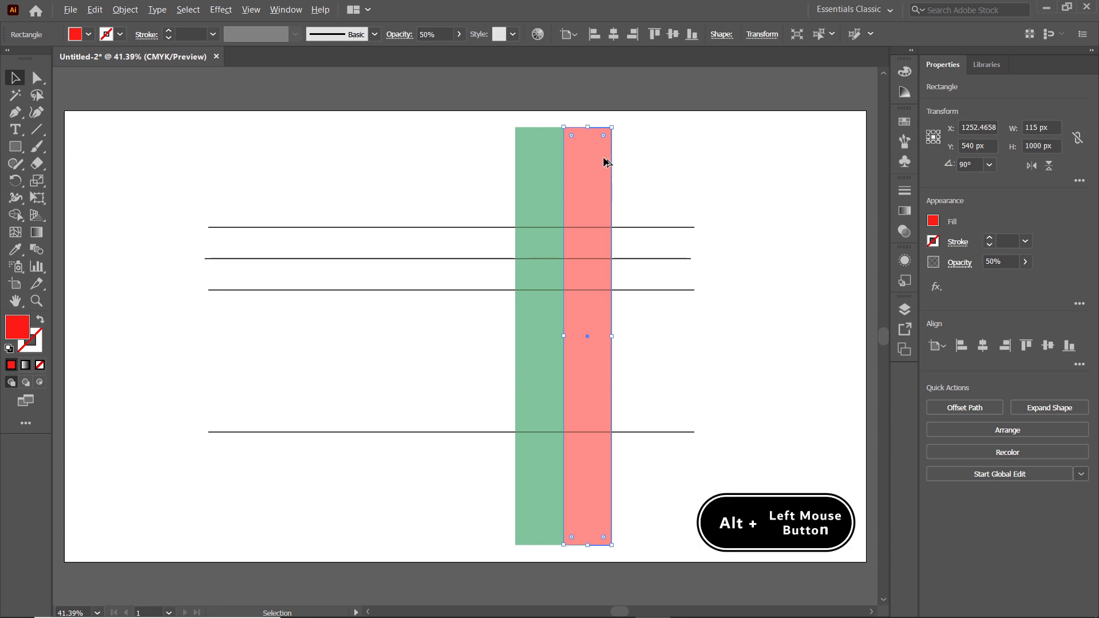
pyautogui.moveTo(602, 166); pyautogui.dragTo(509, 158)
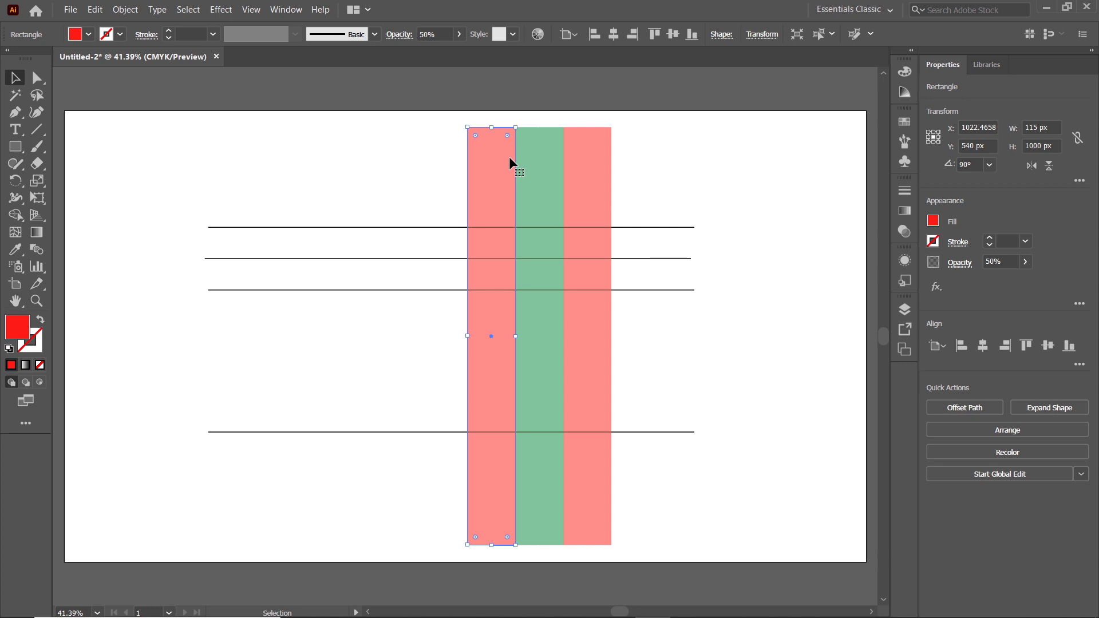
pyautogui.click(542, 156)
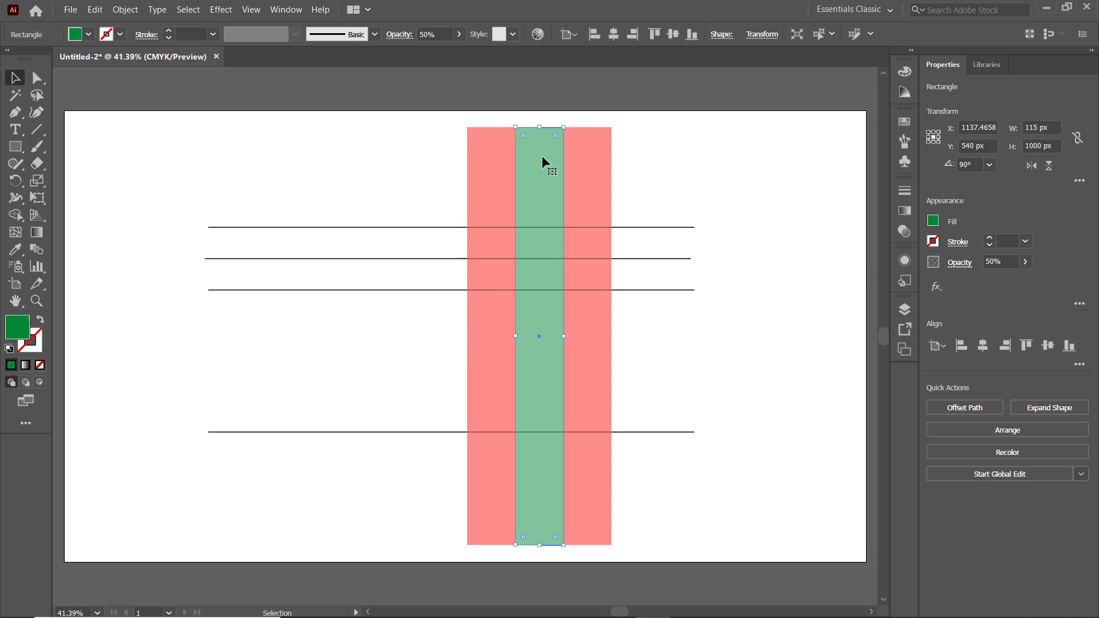
pyautogui.moveTo(554, 146); pyautogui.dragTo(459, 144)
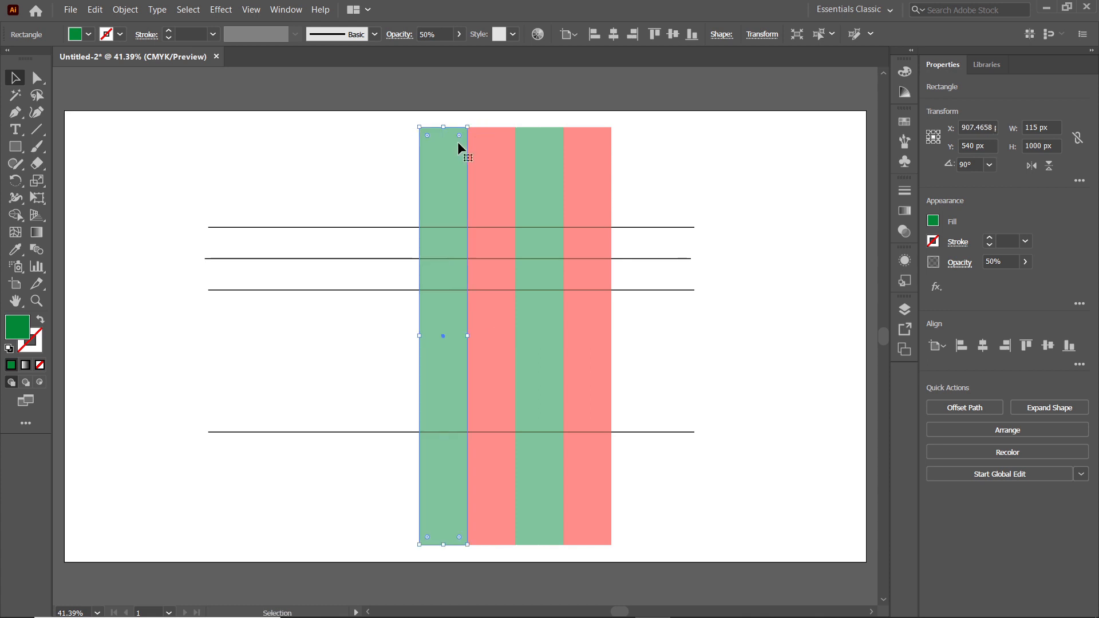
pyautogui.click(494, 166)
pyautogui.moveTo(495, 153); pyautogui.dragTo(408, 151)
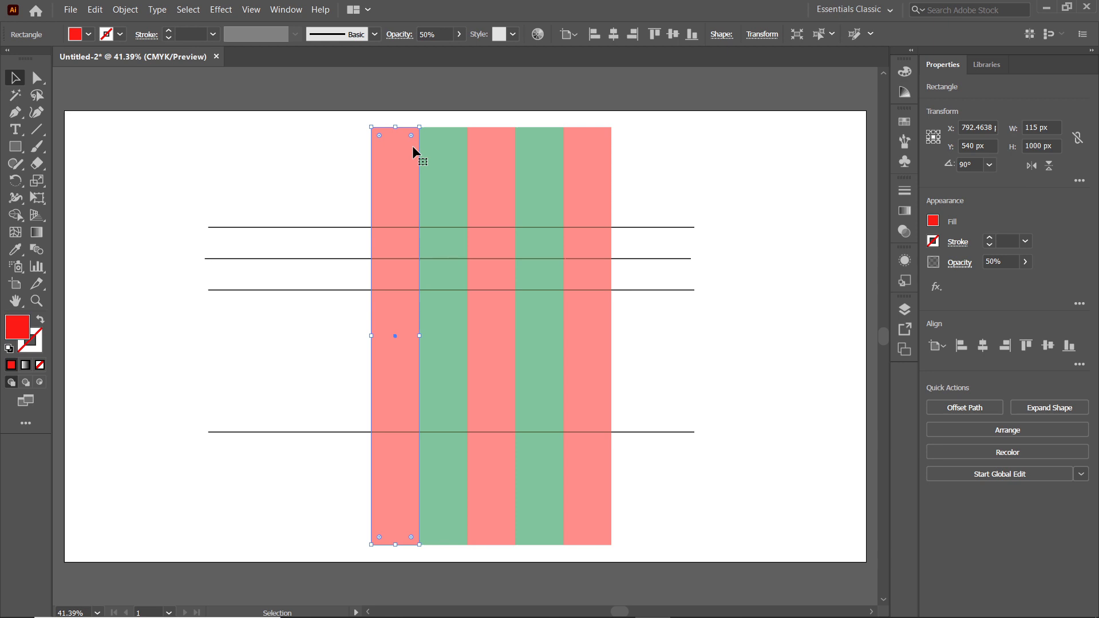
# Delete both green bars, keeping the three evenly spaced red ones.
pyautogui.click(443, 155)
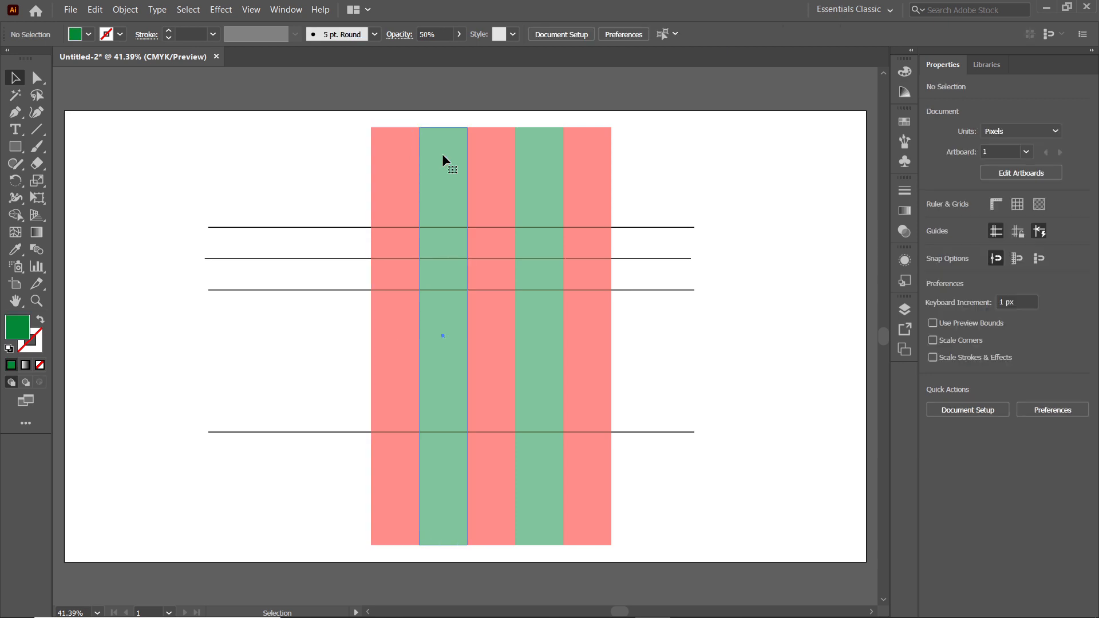
pyautogui.moveTo(442, 153); pyautogui.dragTo(537, 159)
pyautogui.press('Delete')
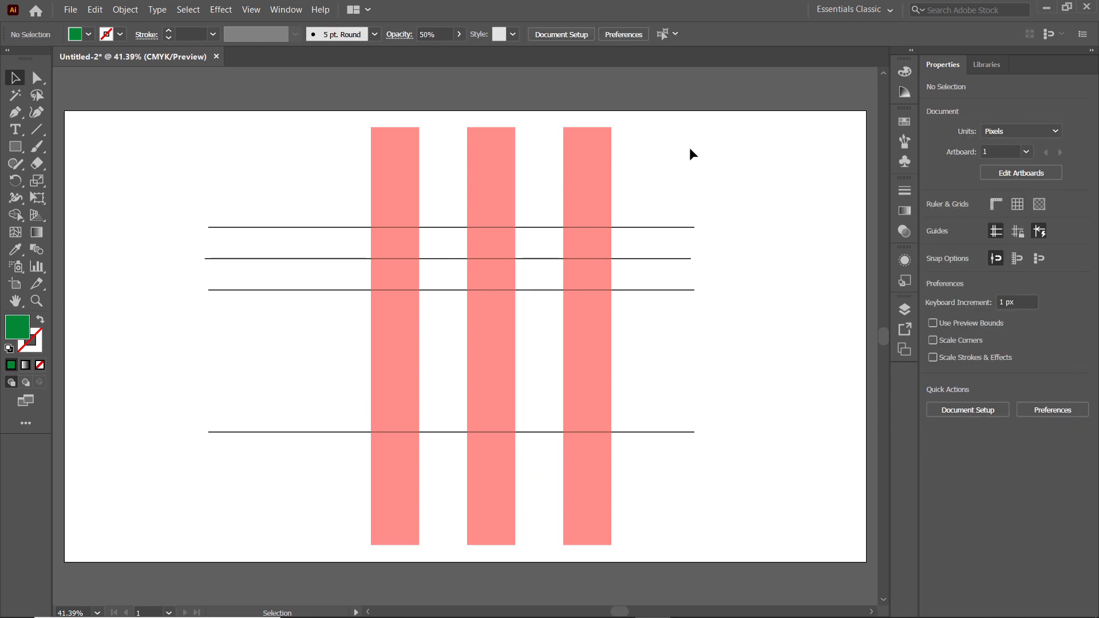
# Group the three red bars and rotate the group by -25°.
pyautogui.moveTo(690, 148); pyautogui.dragTo(333, 167)
pyautogui.rightClick(430, 172)
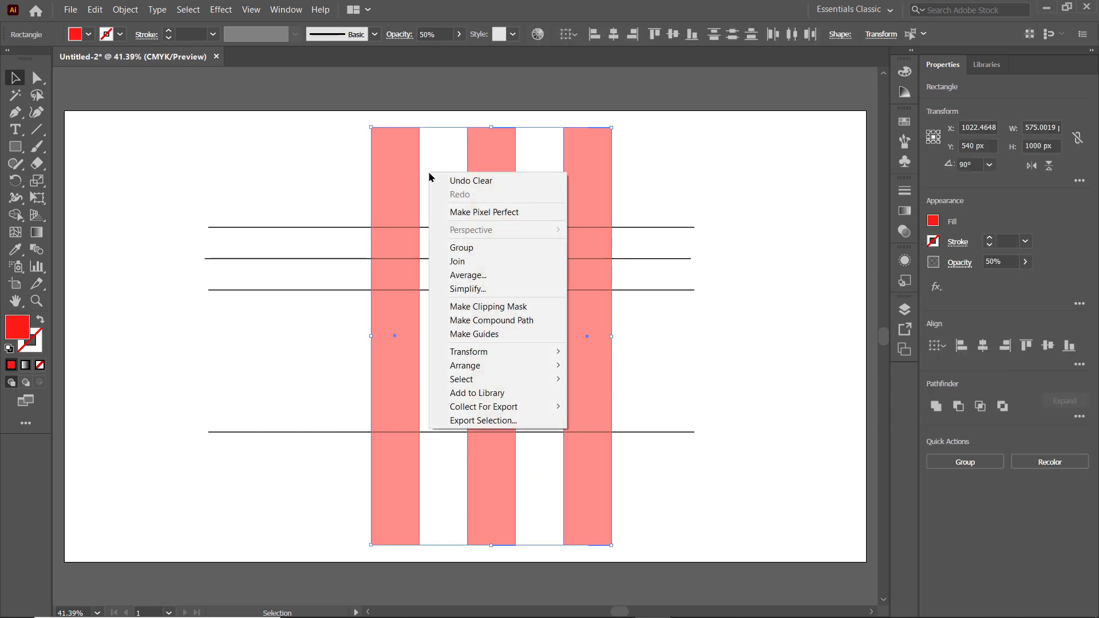
pyautogui.click(475, 253)
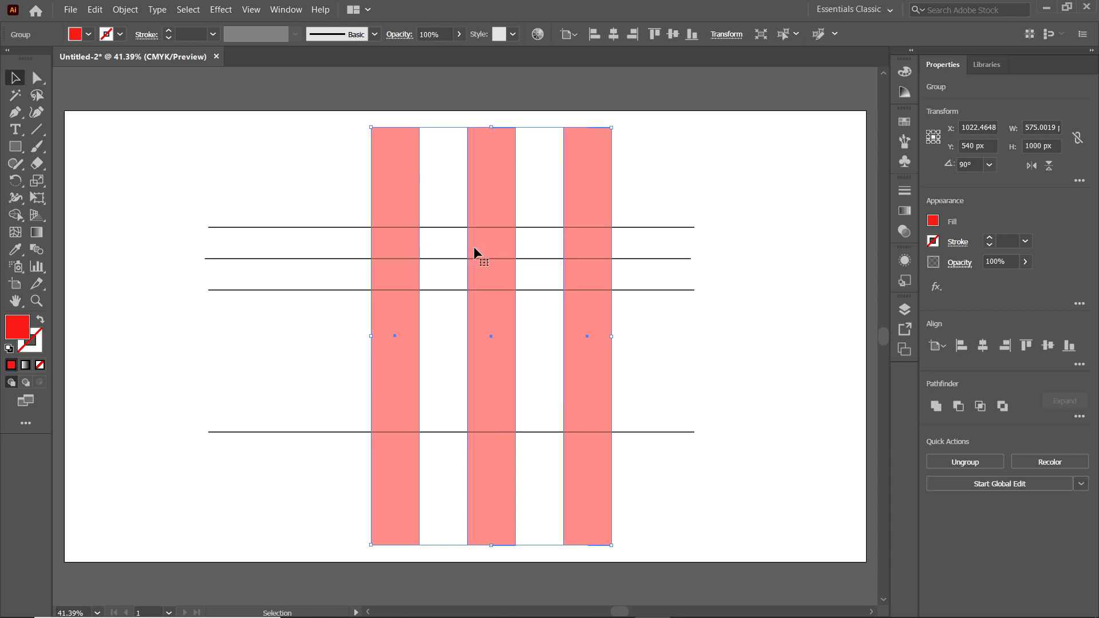
pyautogui.doubleClick(16, 180)
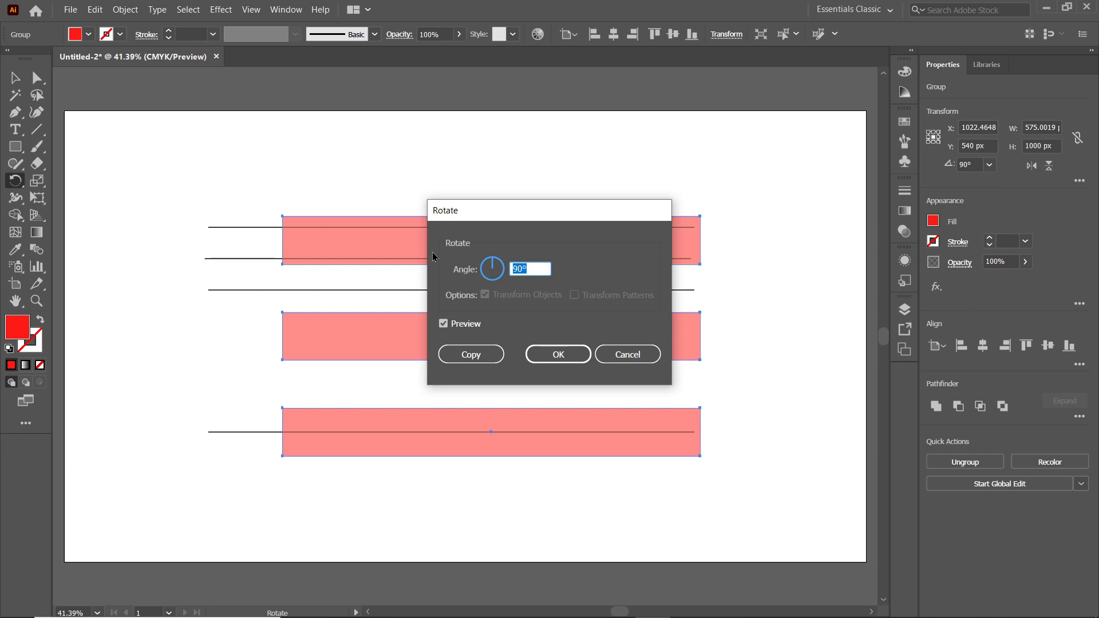
pyautogui.write('-25')
pyautogui.click(555, 354)
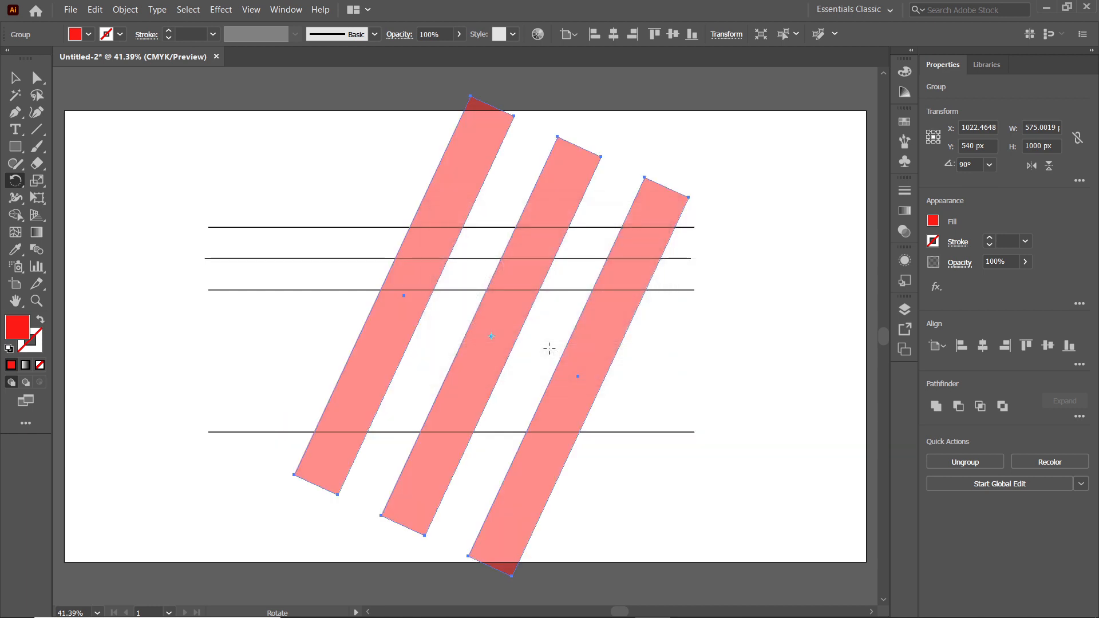
pyautogui.click(19, 84)
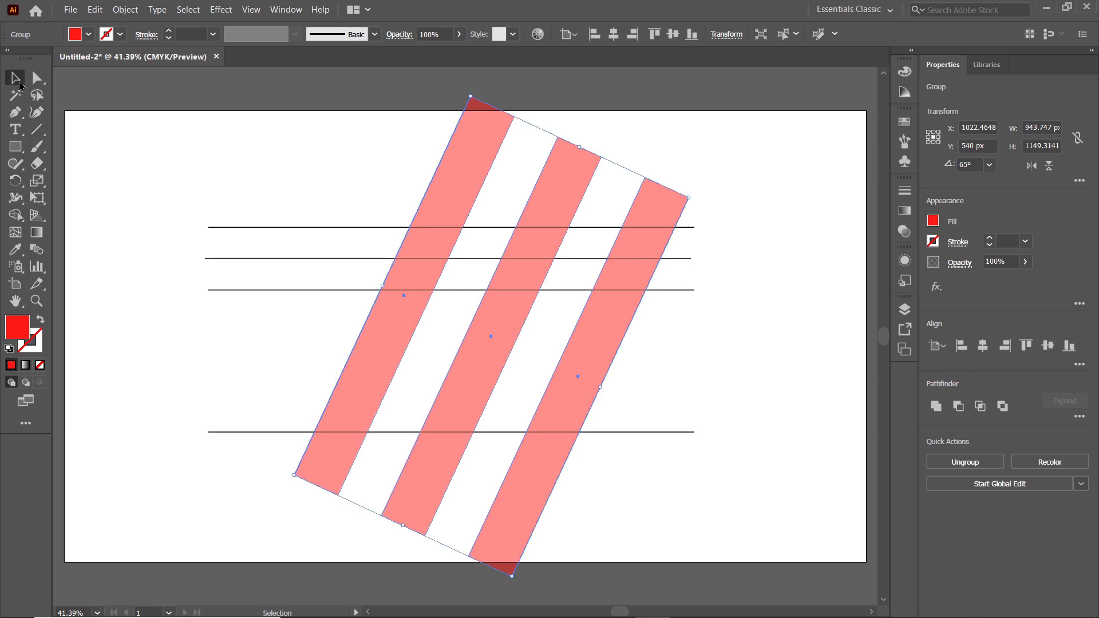
# Ungroup the three slanted red bars and deselect them.
pyautogui.rightClick(535, 237)
pyautogui.click(582, 299)
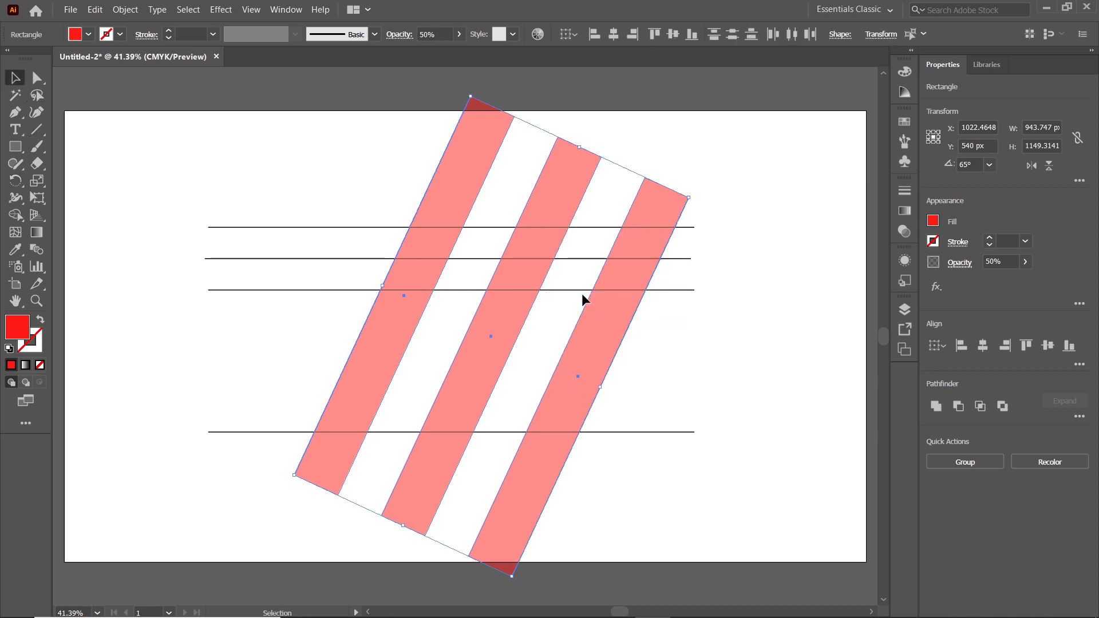
pyautogui.click(655, 328)
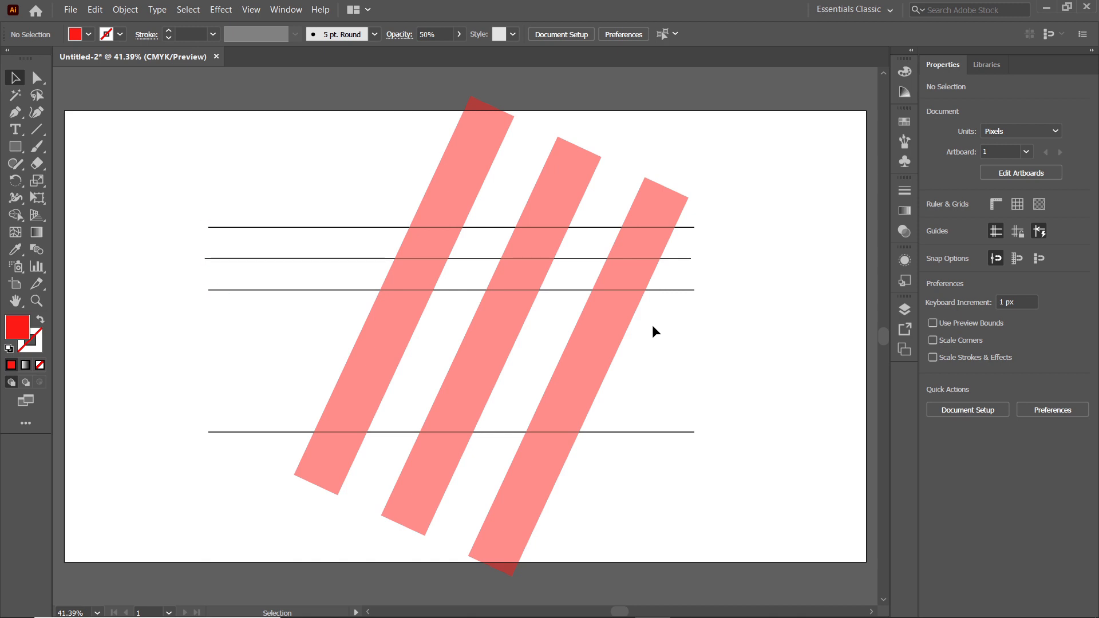
# Trim the rightmost bar at the top line by drawing a rectangle about 204 × 162 px over its upper end and applying Minus Front.
pyautogui.click(17, 151)
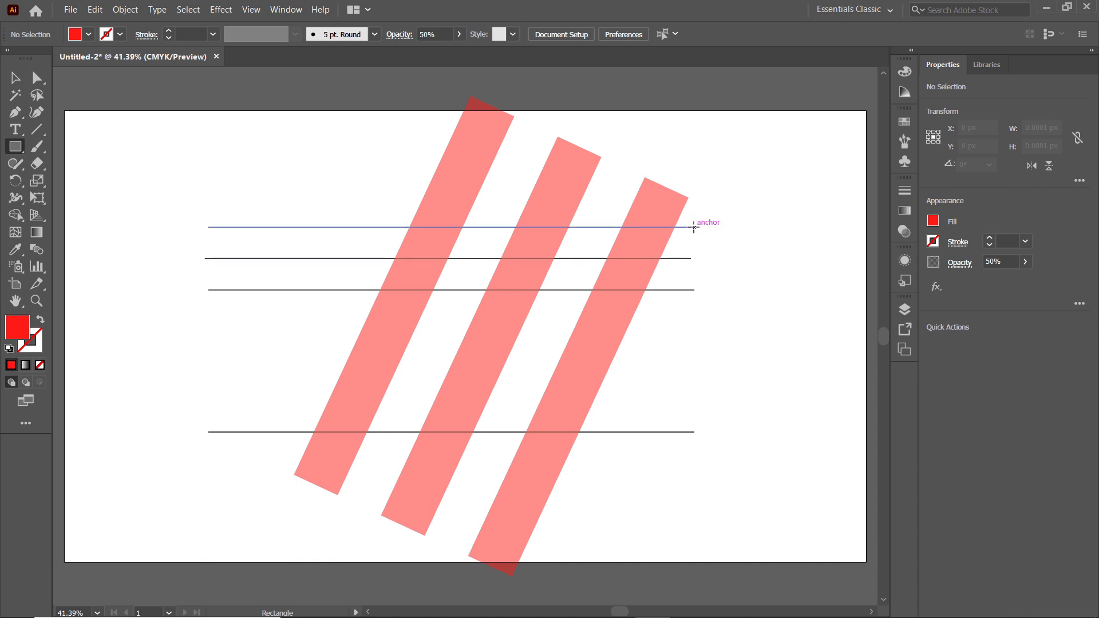
pyautogui.moveTo(693, 227); pyautogui.dragTo(609, 160)
pyautogui.click(14, 80)
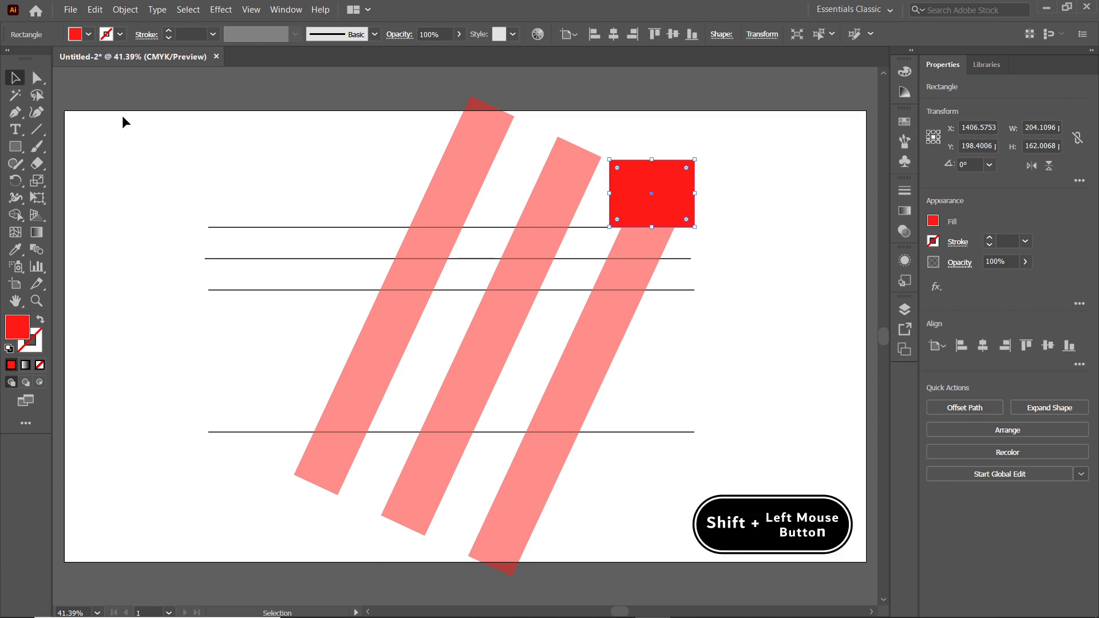
pyautogui.keyDown('shift'); pyautogui.click(605, 336); pyautogui.keyUp('shift')
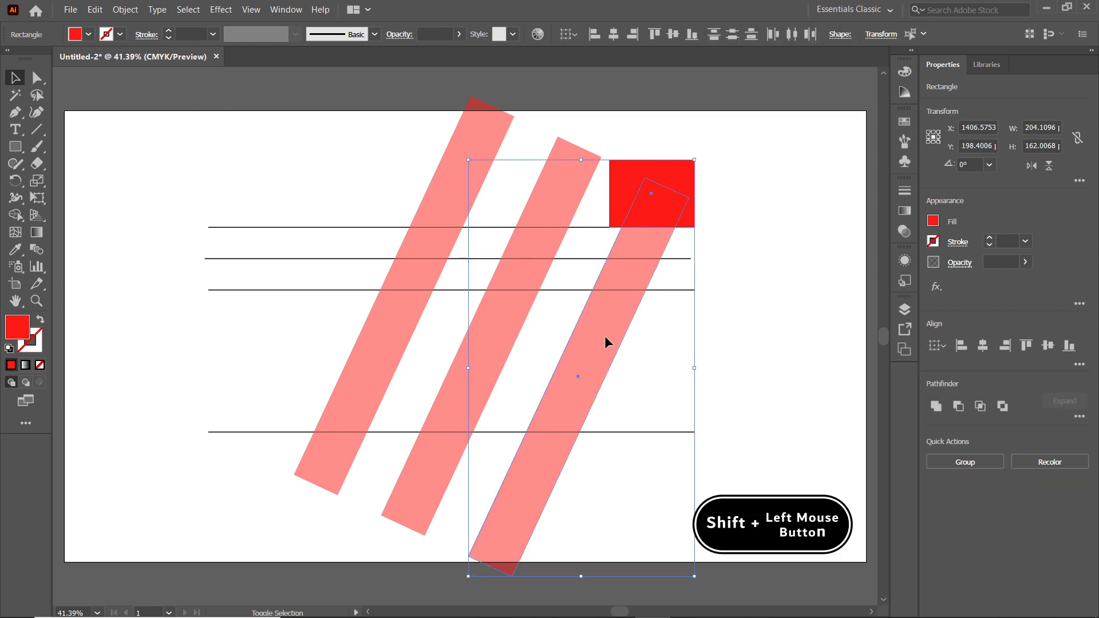
pyautogui.click(287, 9)
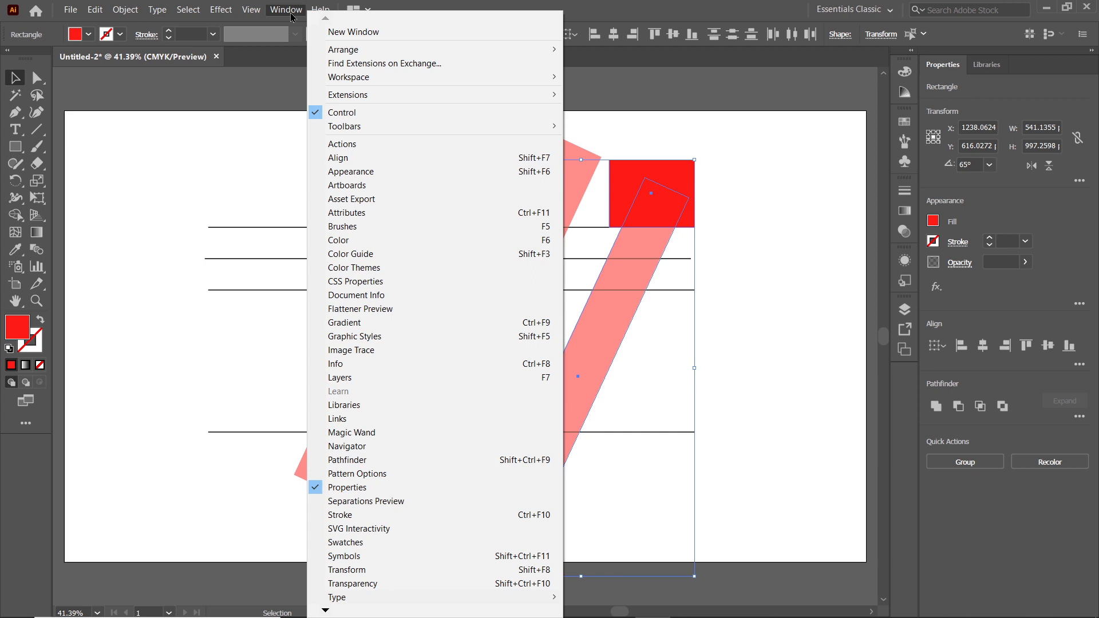
pyautogui.click(378, 461)
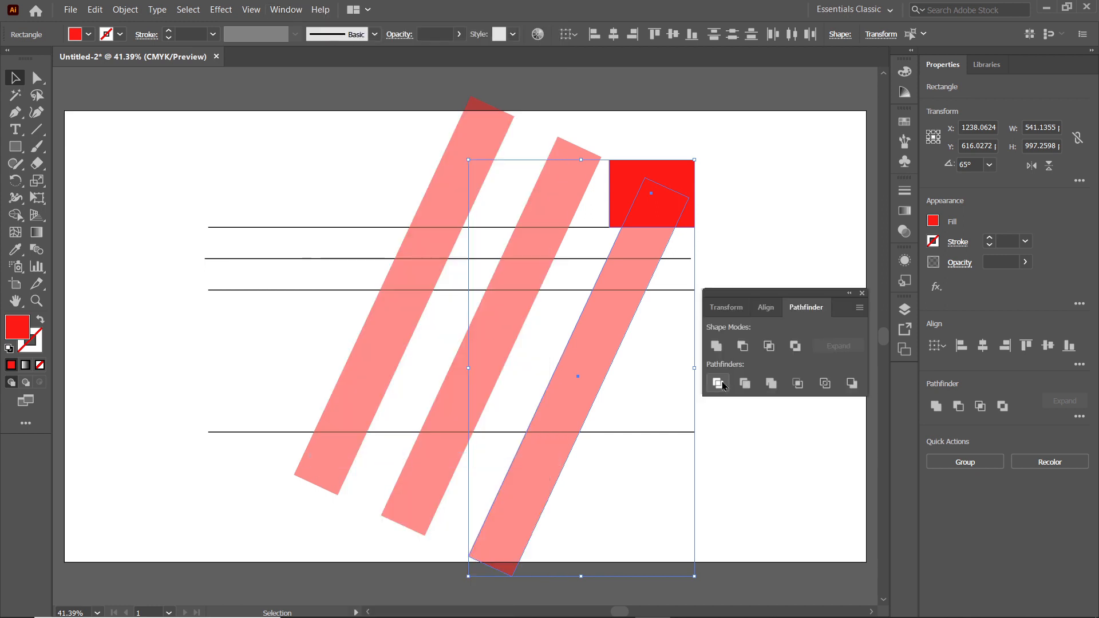
pyautogui.click(742, 346)
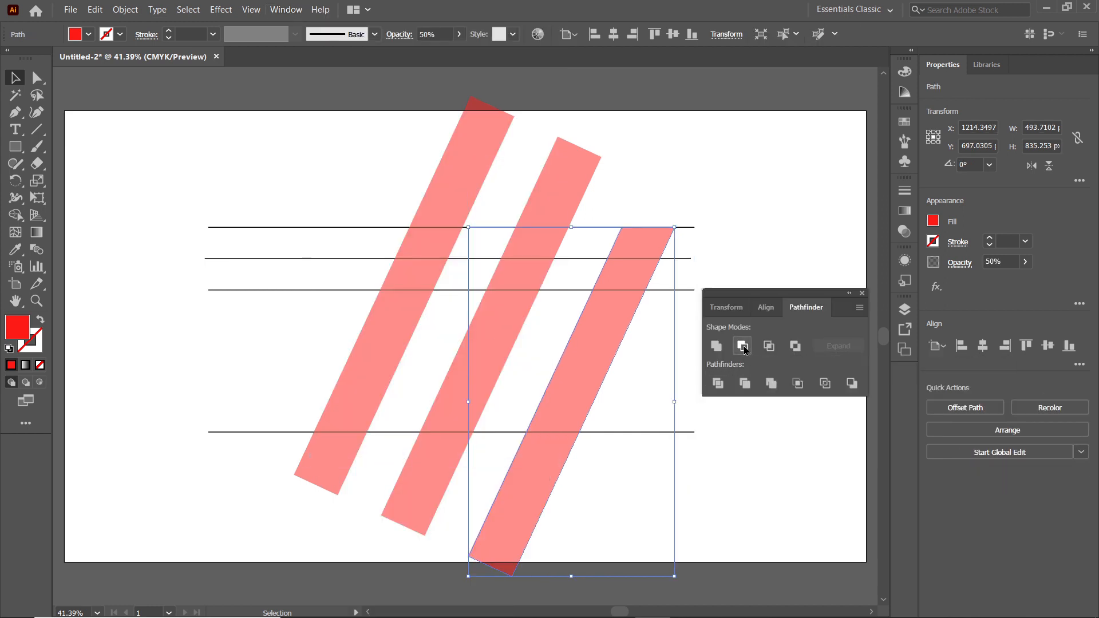
# Trim the middle bar at the second line by subtracting a rectangle about 503 × 336 px from its upper end with Minus Front.
pyautogui.click(17, 148)
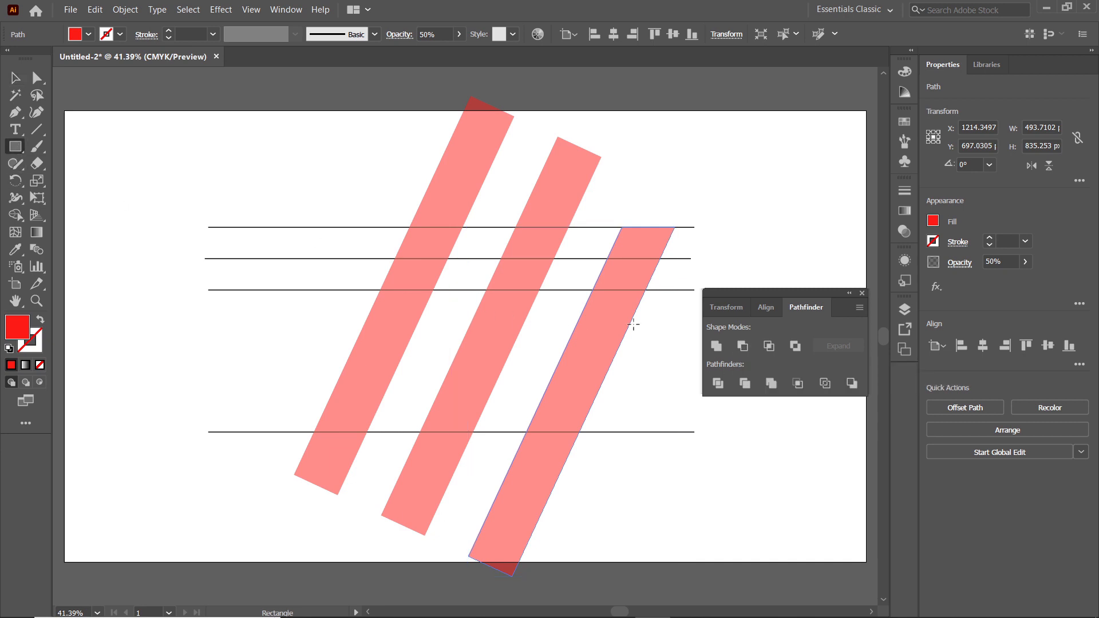
pyautogui.moveTo(694, 258); pyautogui.dragTo(484, 119)
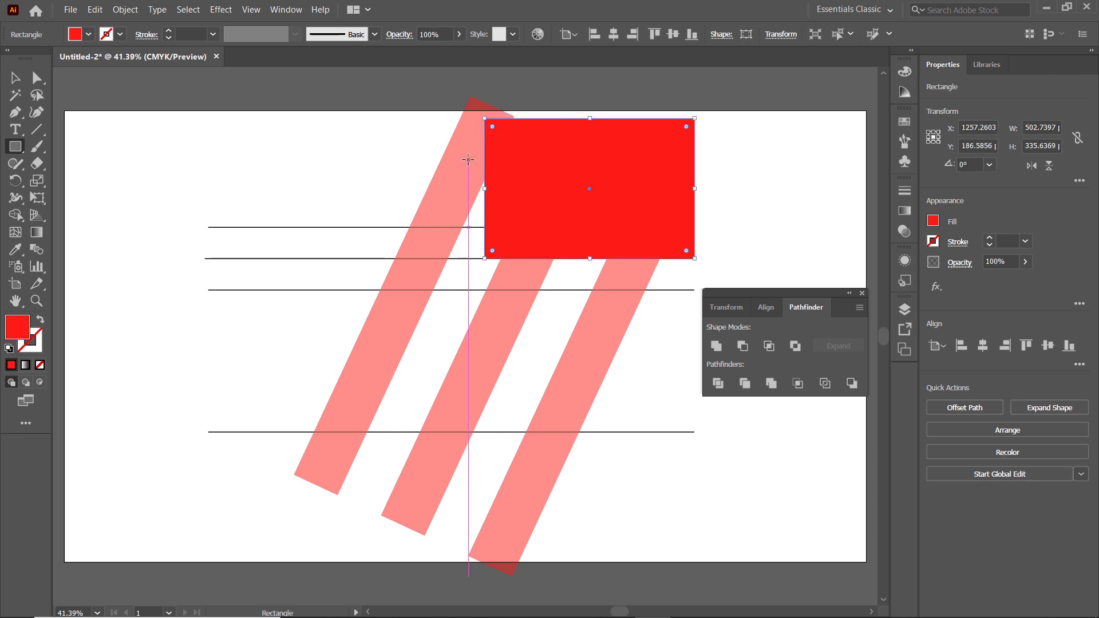
pyautogui.click(14, 77)
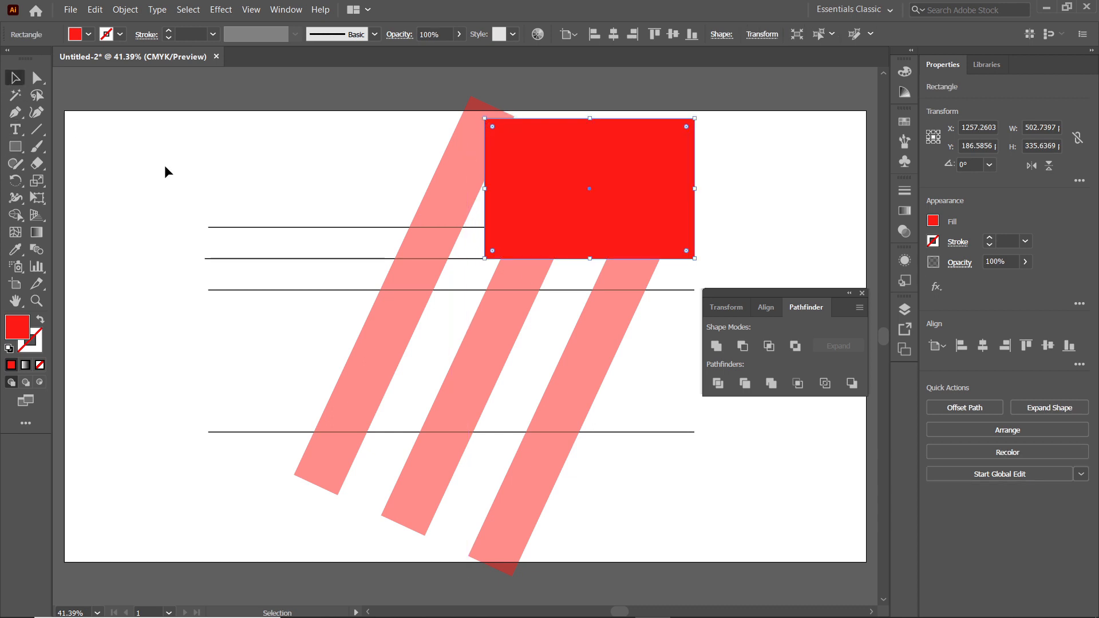
pyautogui.keyDown('shift'); pyautogui.click(480, 339); pyautogui.keyUp('shift')
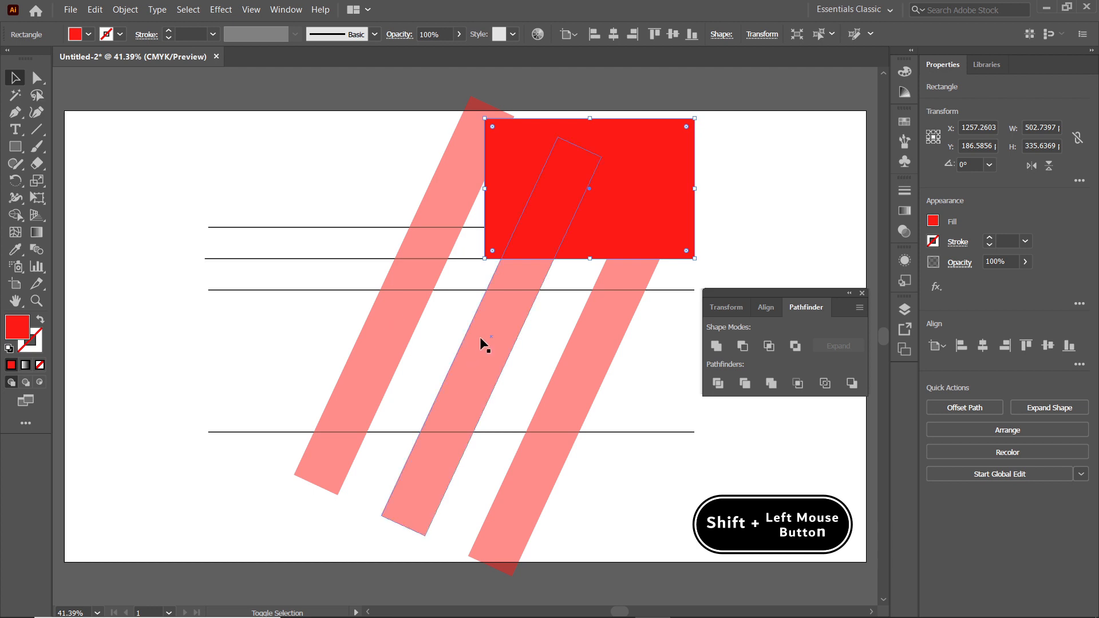
pyautogui.keyDown('shift'); pyautogui.click(483, 337); pyautogui.keyUp('shift')
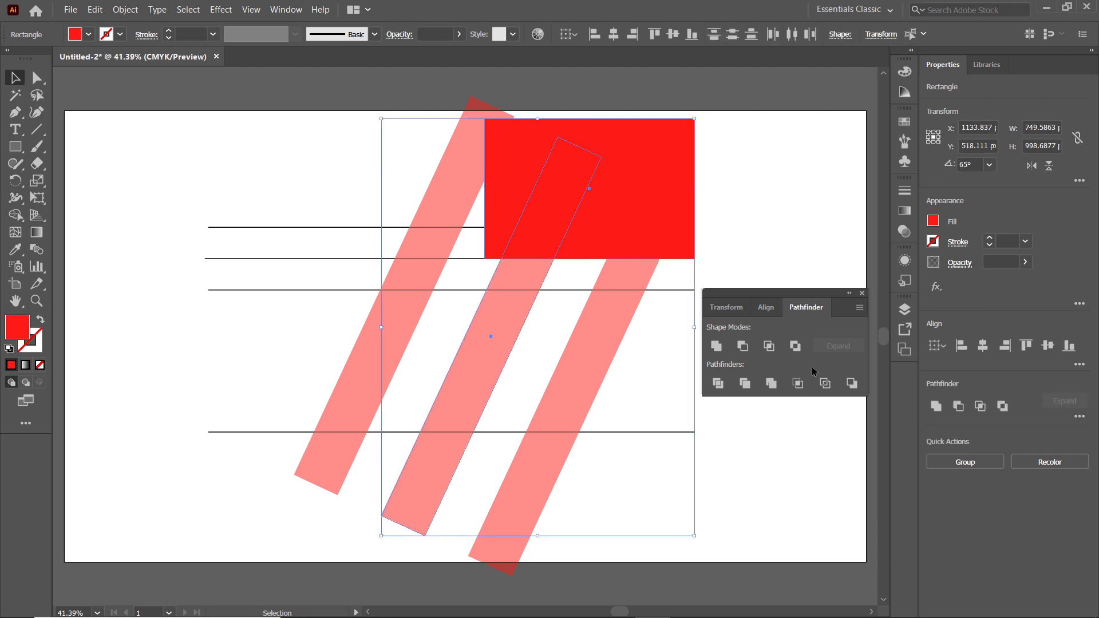
pyautogui.click(742, 347)
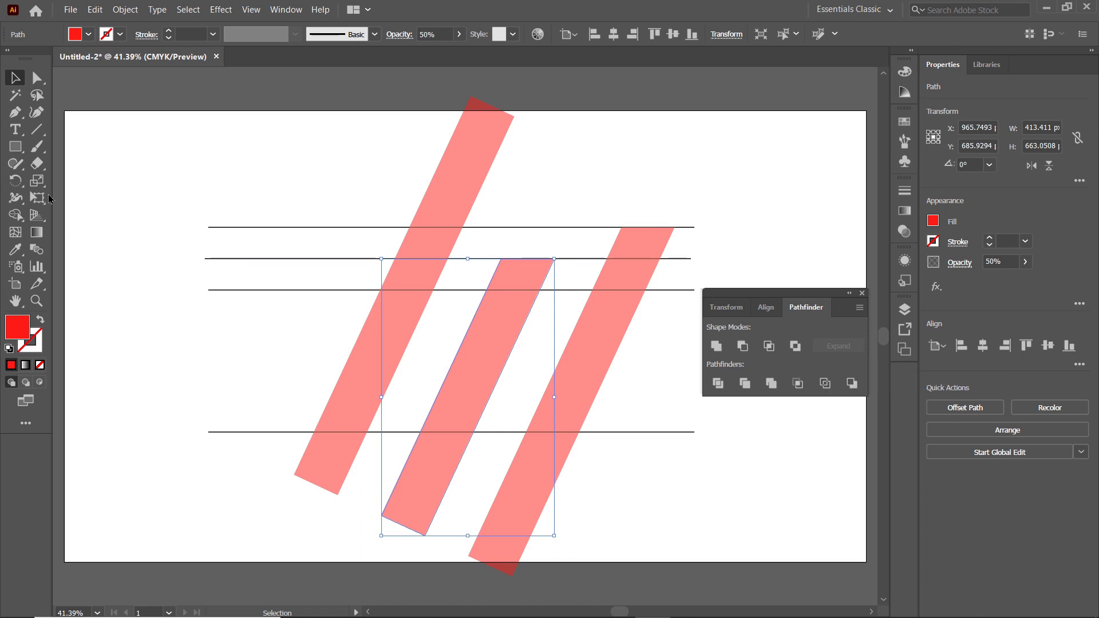
# Trim the leftmost bar at the third line by subtracting a rectangle about 962 × 541 px from its upper end with Minus Front.
pyautogui.click(17, 147)
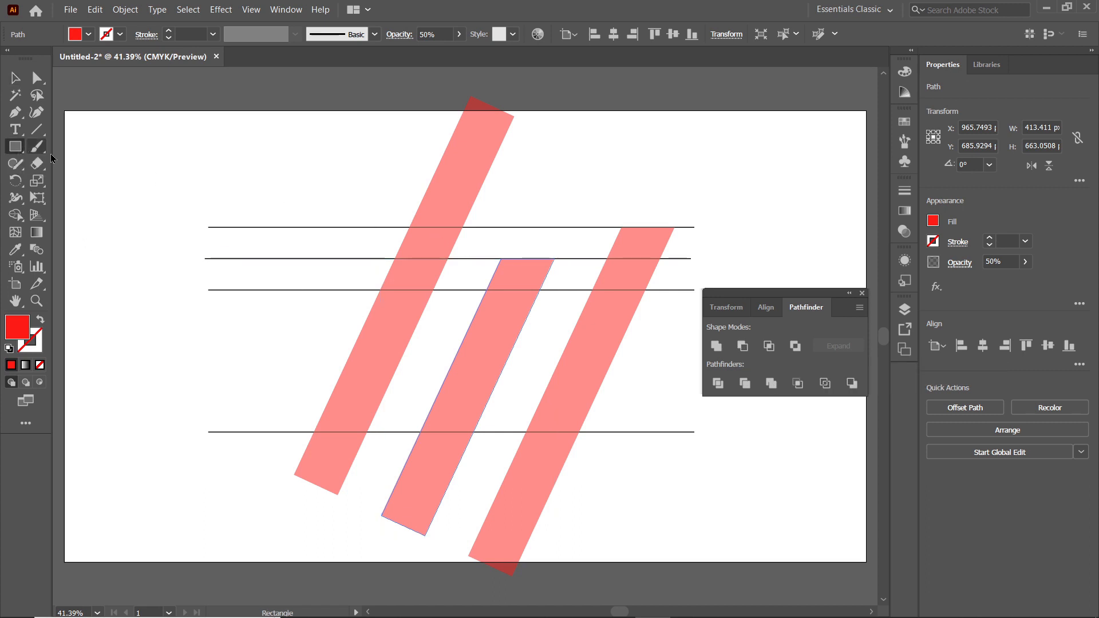
pyautogui.moveTo(692, 289); pyautogui.dragTo(290, 101)
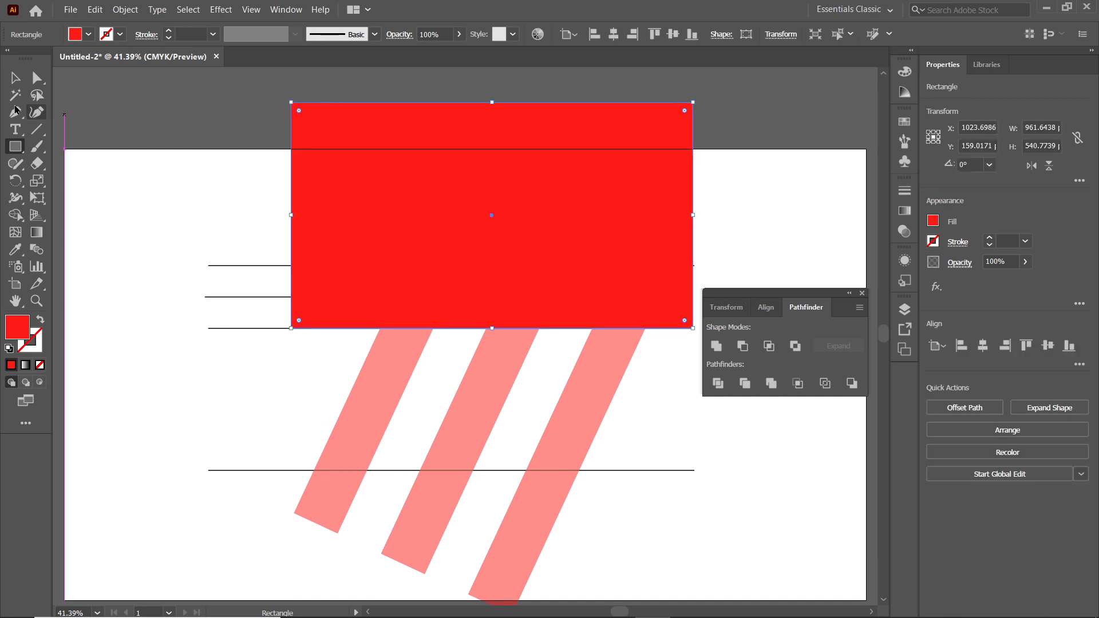
pyautogui.press('v')
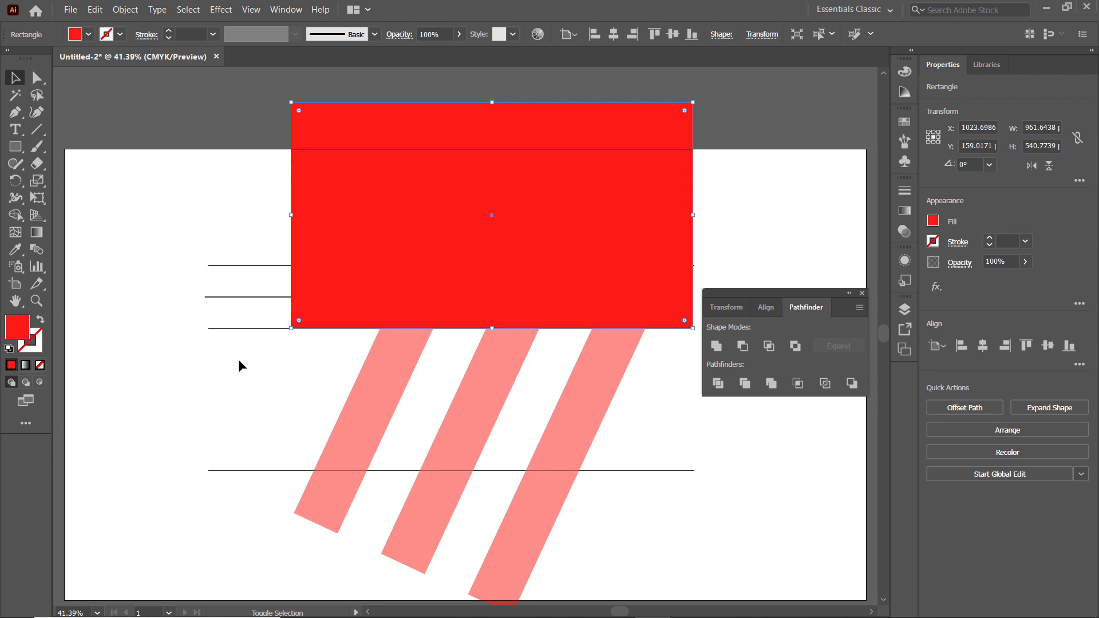
pyautogui.keyDown('shift'); pyautogui.click(380, 369); pyautogui.keyUp('shift')
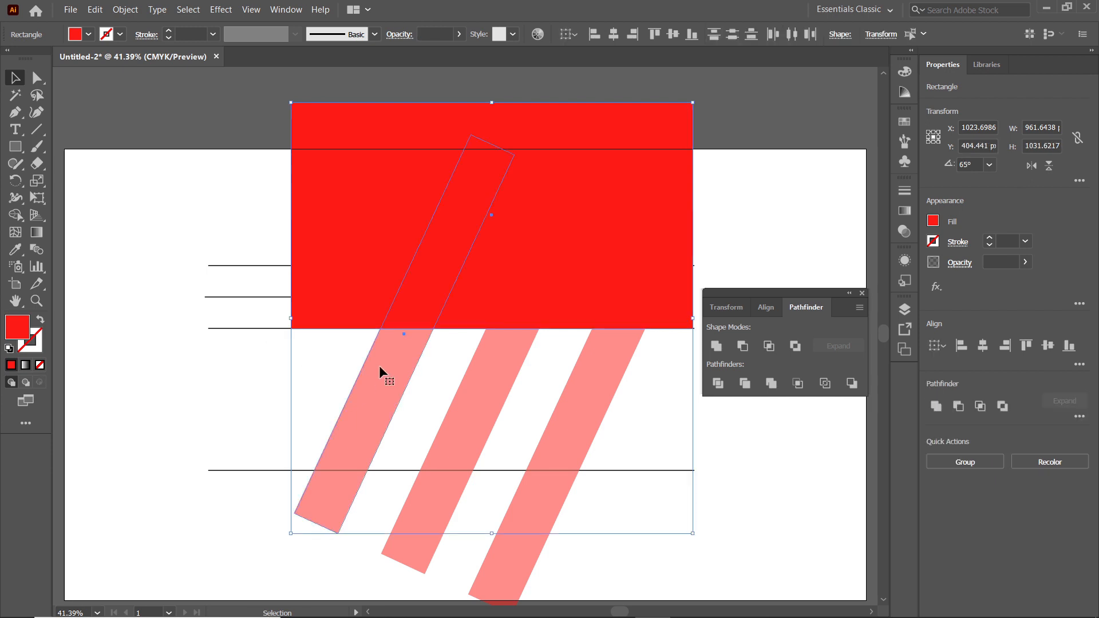
pyautogui.click(742, 346)
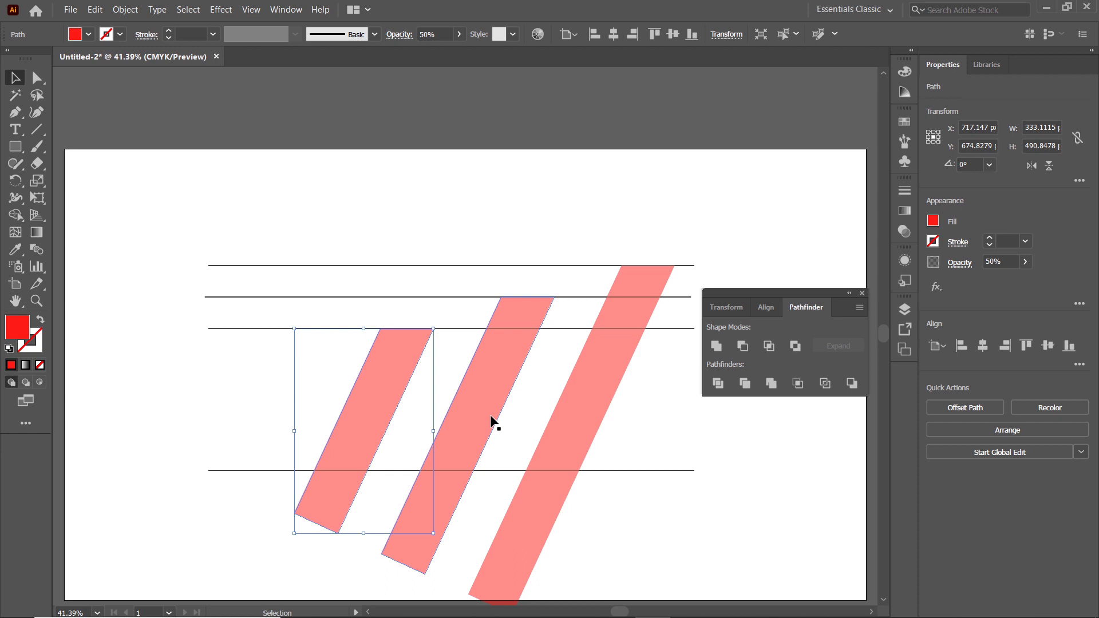
pyautogui.press('a')
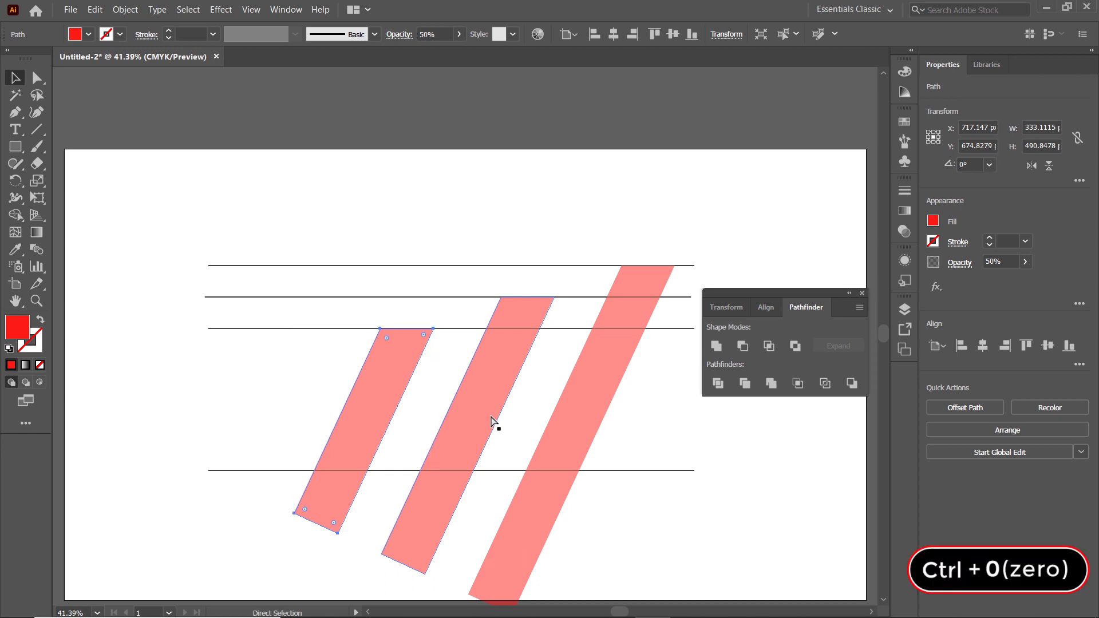
# Trim the leftmost bar at the lower line by subtracting a rectangle about 288 × 225 px from its lower end with Minus Front.
pyautogui.hotkey('ctrl', '0')
pyautogui.press('v')
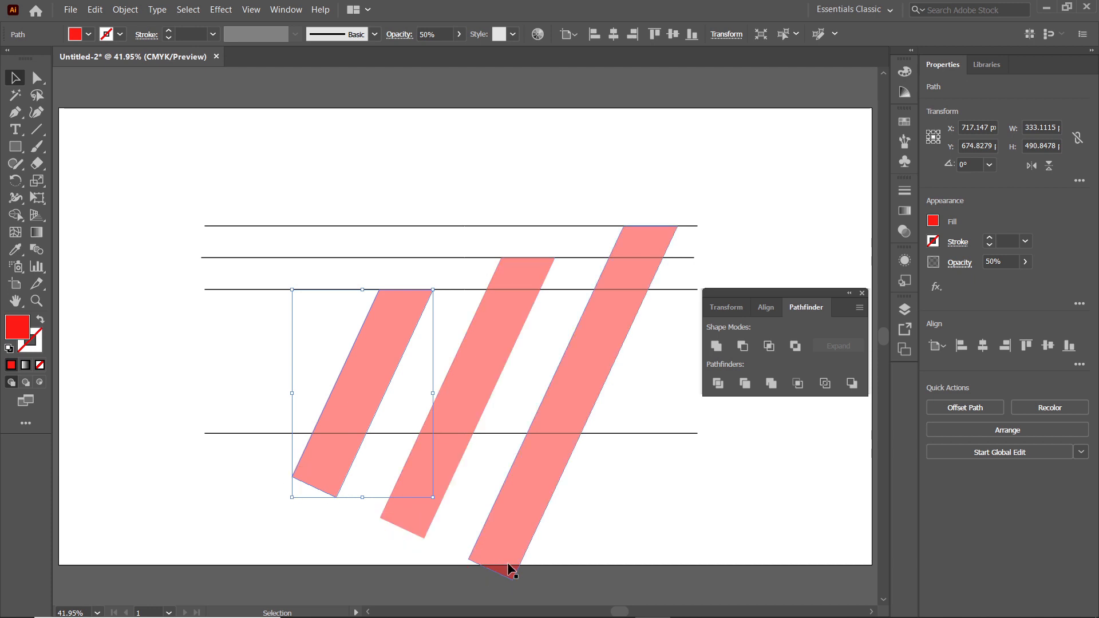
pyautogui.click(15, 146)
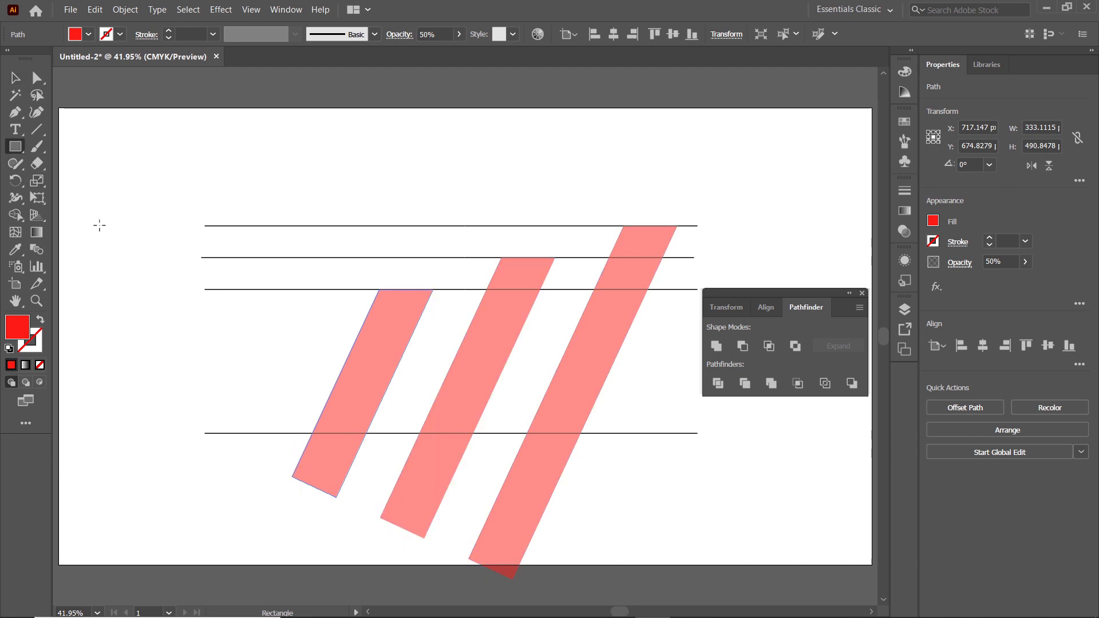
pyautogui.moveTo(258, 433); pyautogui.dragTo(380, 529)
pyautogui.press('v')
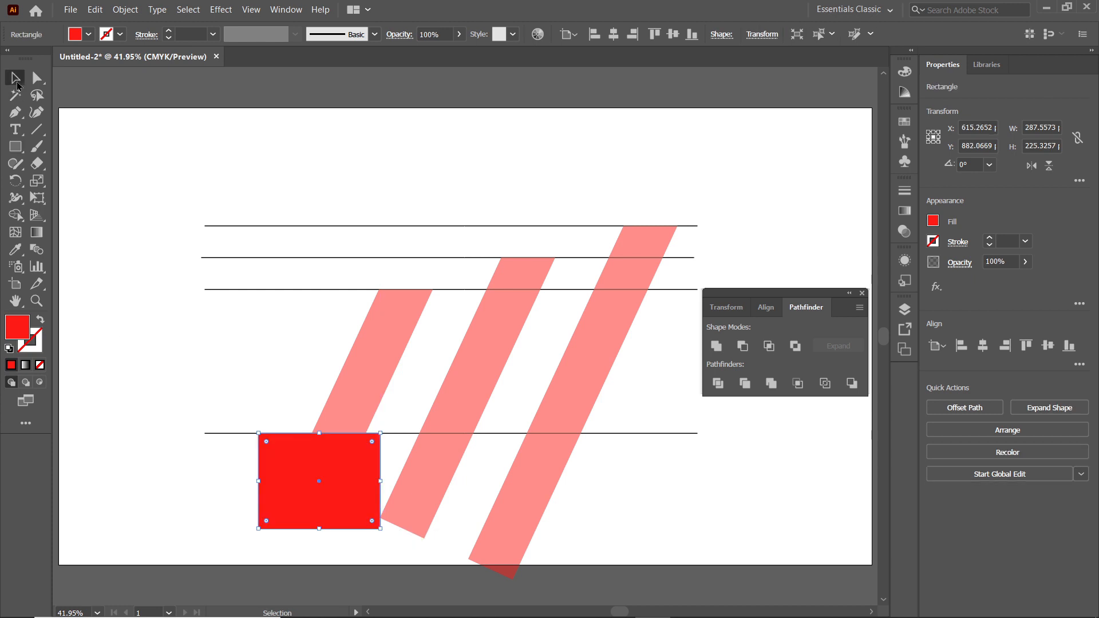
pyautogui.keyDown('shift'); pyautogui.click(390, 343); pyautogui.keyUp('shift')
pyautogui.click(742, 346)
# Trim the middle bar at the lower line by subtracting a rectangle about 436 × 287 px from its lower end with Minus Front.
pyautogui.press('m')
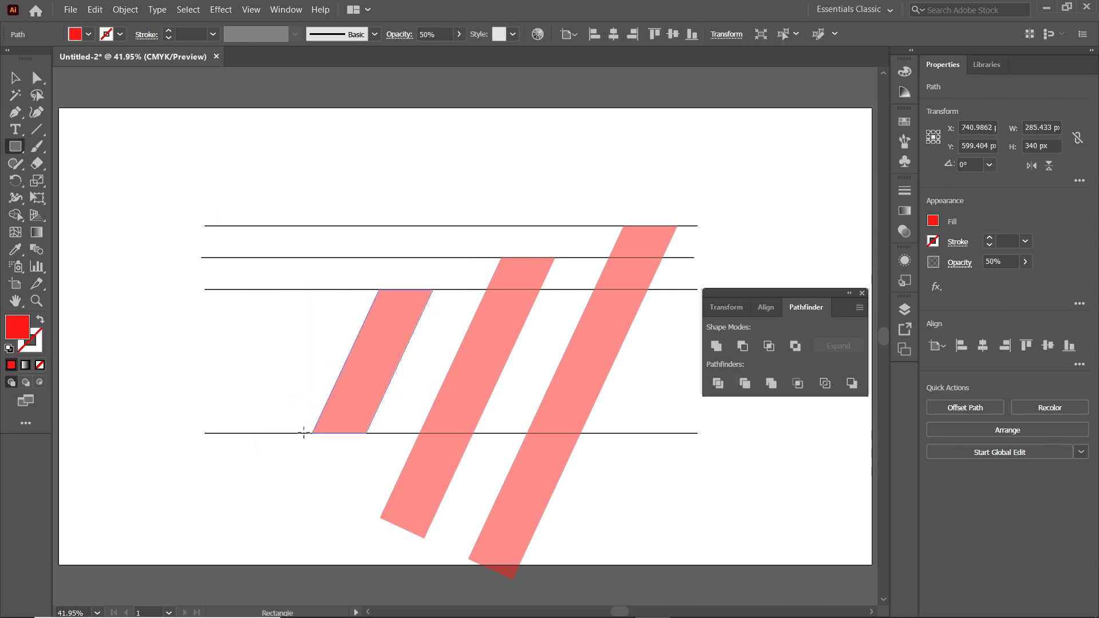
pyautogui.moveTo(304, 433); pyautogui.dragTo(489, 555)
pyautogui.press('v')
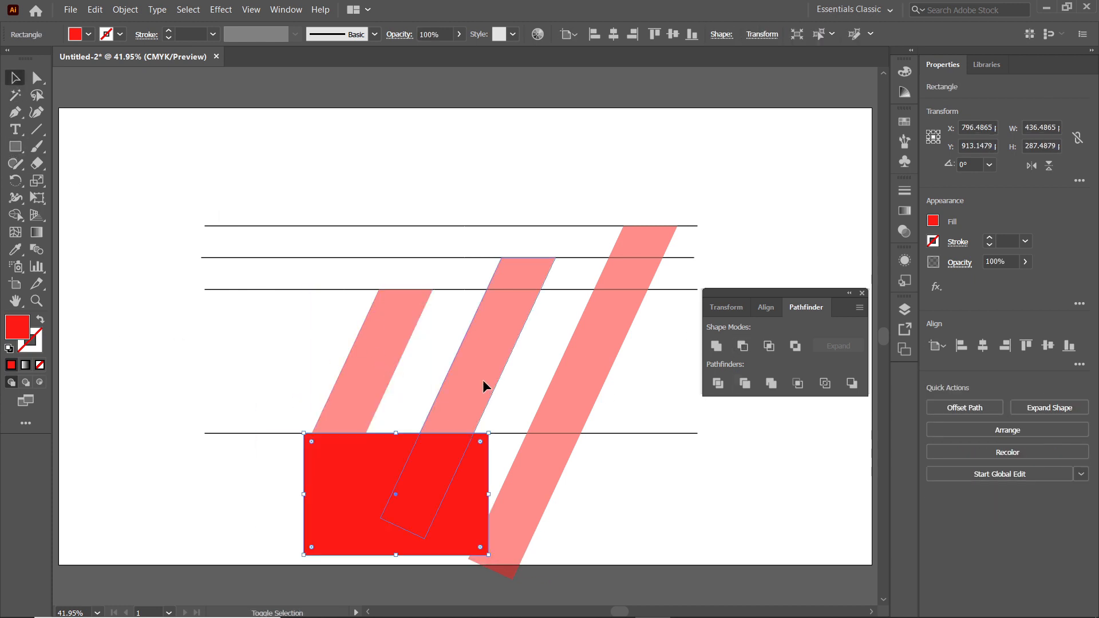
pyautogui.keyDown('shift'); pyautogui.click(482, 380); pyautogui.keyUp('shift')
pyautogui.click(742, 346)
# Trim the rightmost bar at the lower line by subtracting a rectangle about 459 × 363 px from its lower end with Minus Front.
pyautogui.press('m')
pyautogui.moveTo(404, 433); pyautogui.dragTo(598, 586)
pyautogui.press('v')
pyautogui.keyDown('shift'); pyautogui.click(602, 361); pyautogui.keyUp('shift')
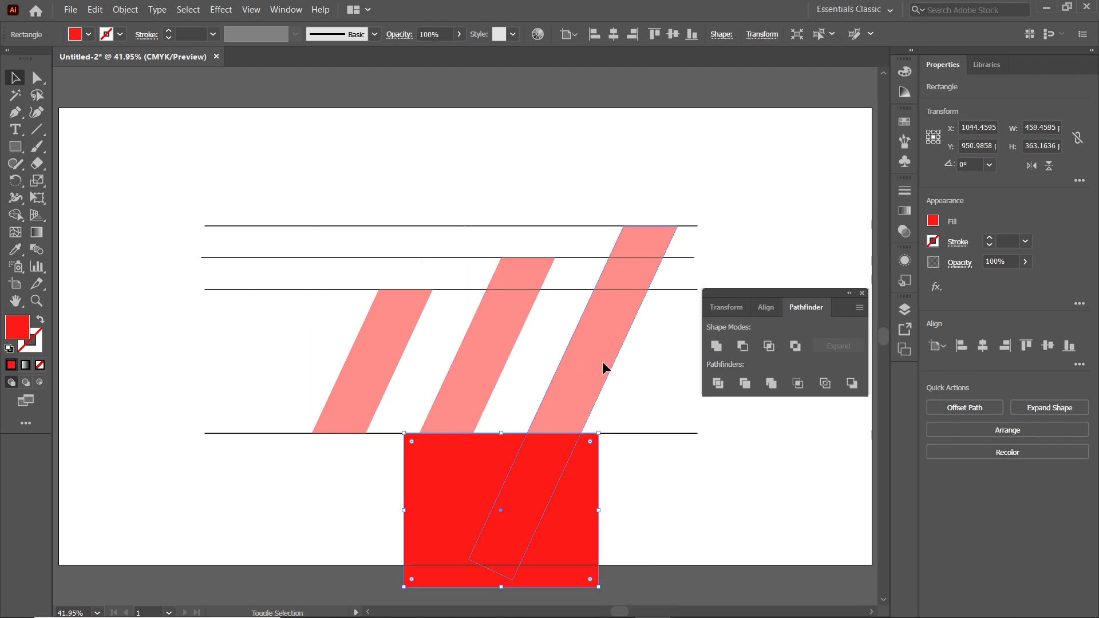
pyautogui.click(742, 346)
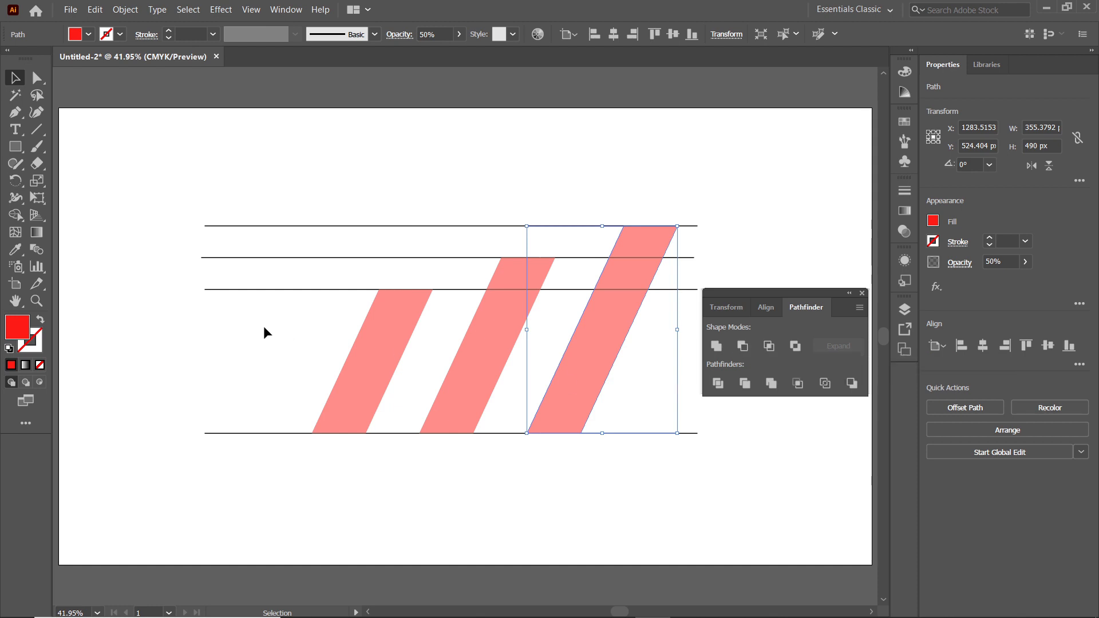
# Group the three trimmed red bars and paste a copy of the group in front.
pyautogui.moveTo(263, 326); pyautogui.dragTo(620, 378)
pyautogui.rightClick(602, 350)
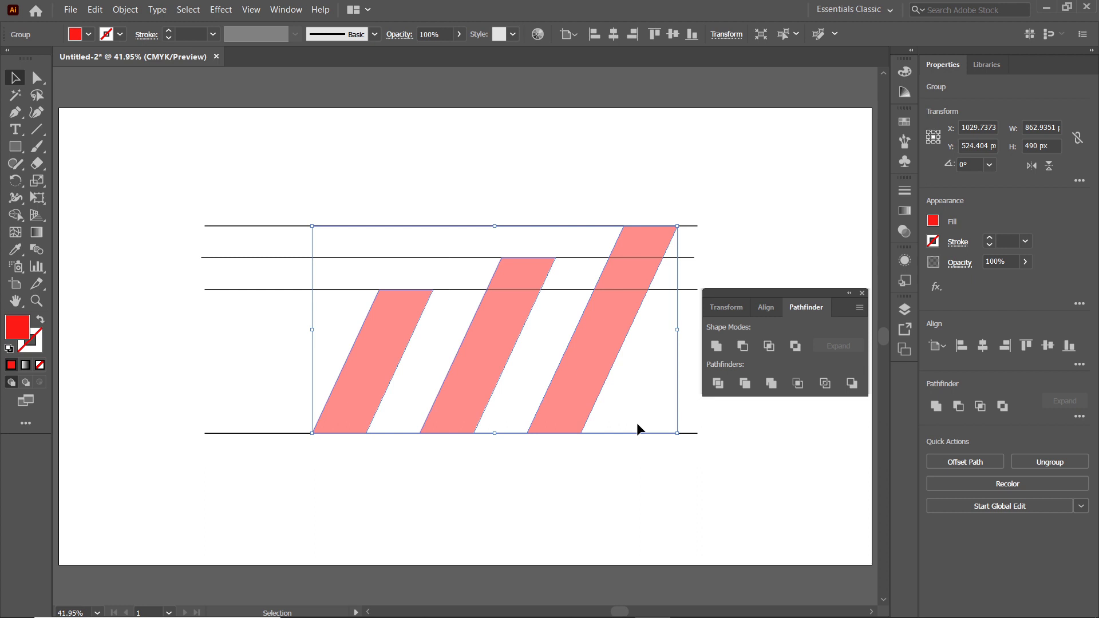
pyautogui.click(94, 10)
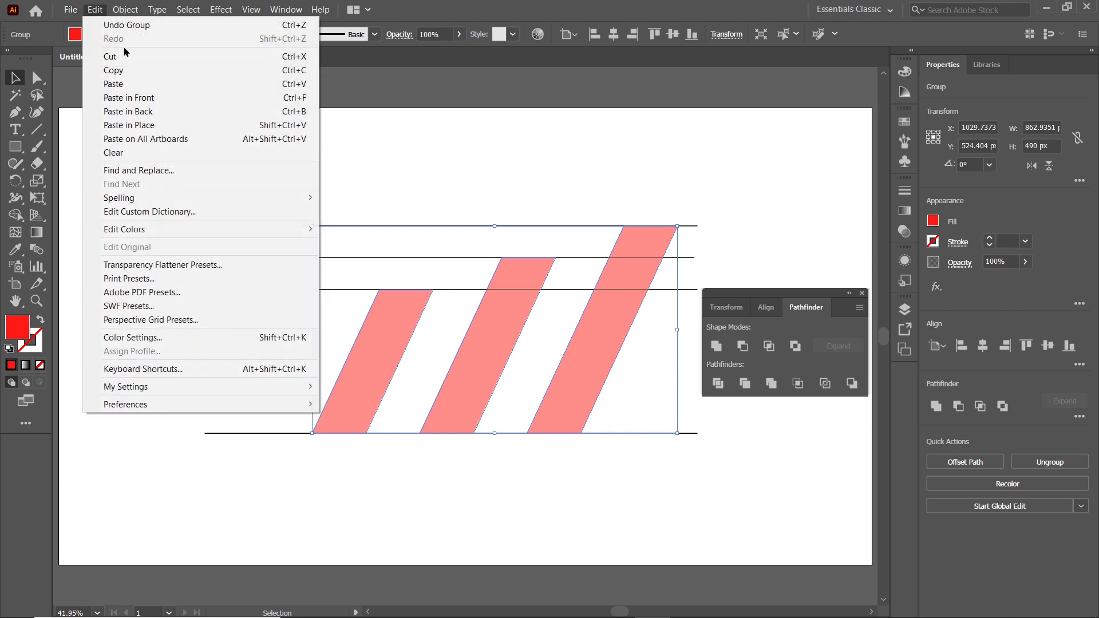
pyautogui.click(123, 71)
pyautogui.click(91, 10)
pyautogui.click(143, 101)
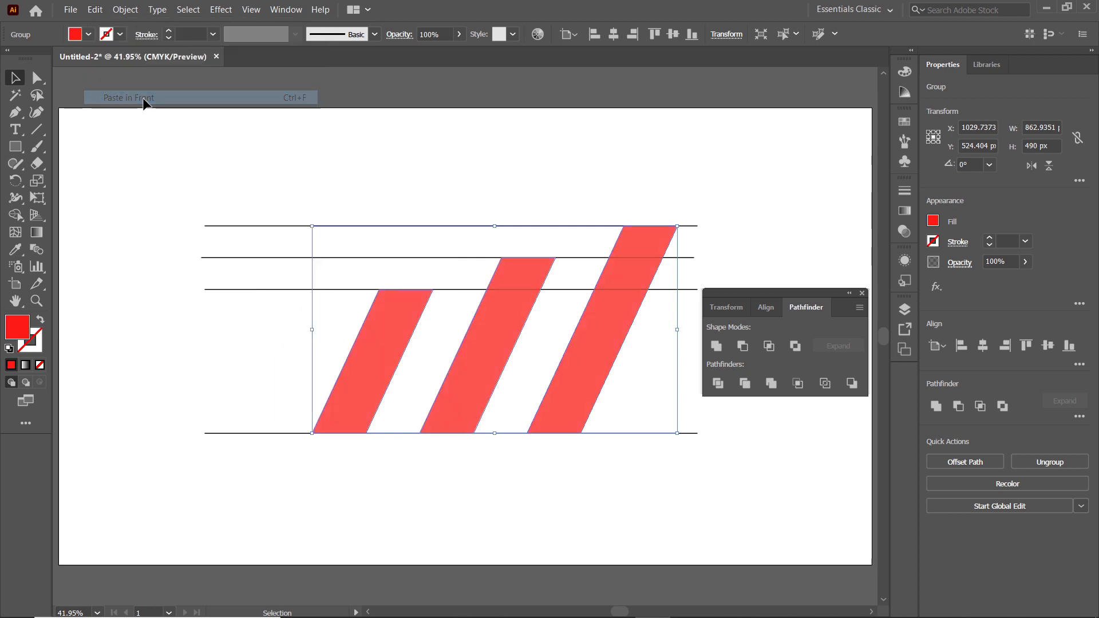
# Reflect the pasted group across the vertical axis and change its fill to green.
pyautogui.click(15, 181)
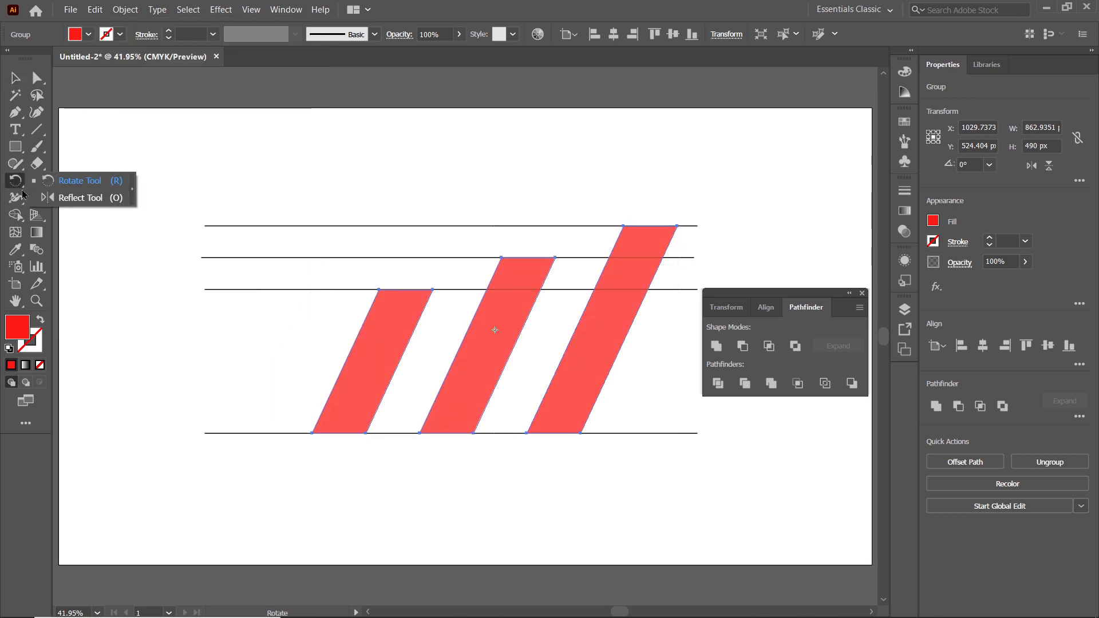
pyautogui.click(45, 203)
pyautogui.doubleClick(15, 181)
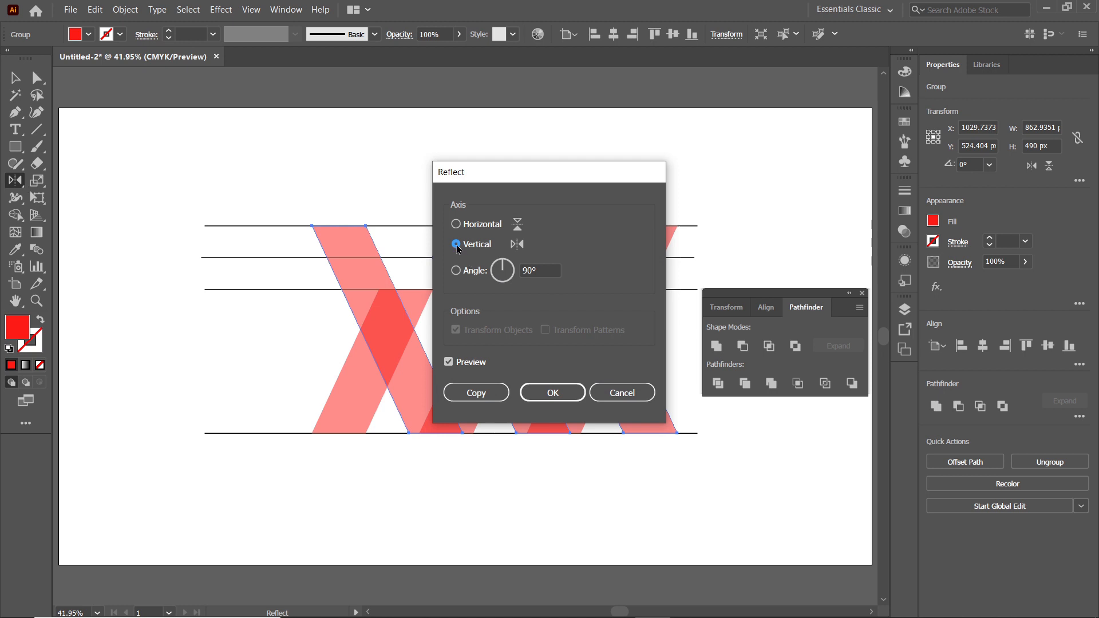
pyautogui.click(548, 392)
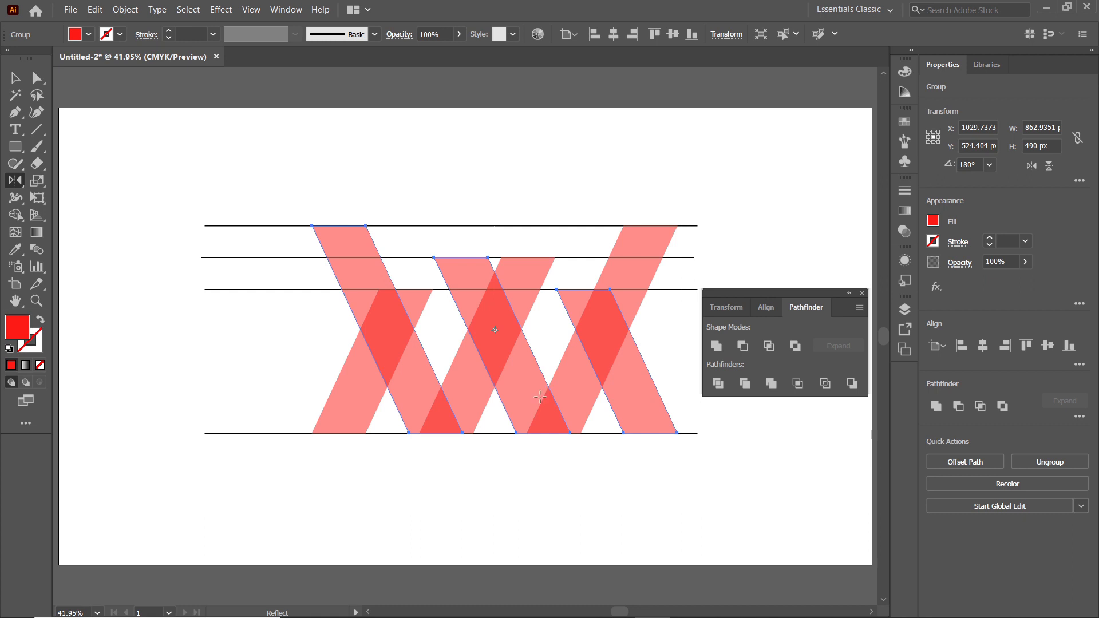
pyautogui.click(88, 34)
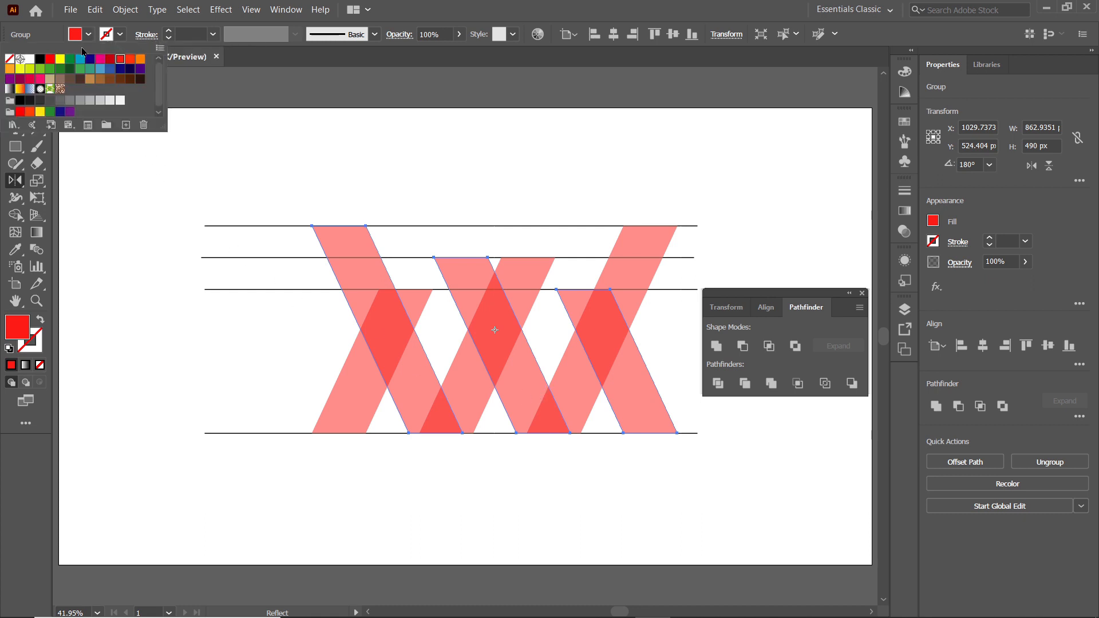
pyautogui.click(69, 59)
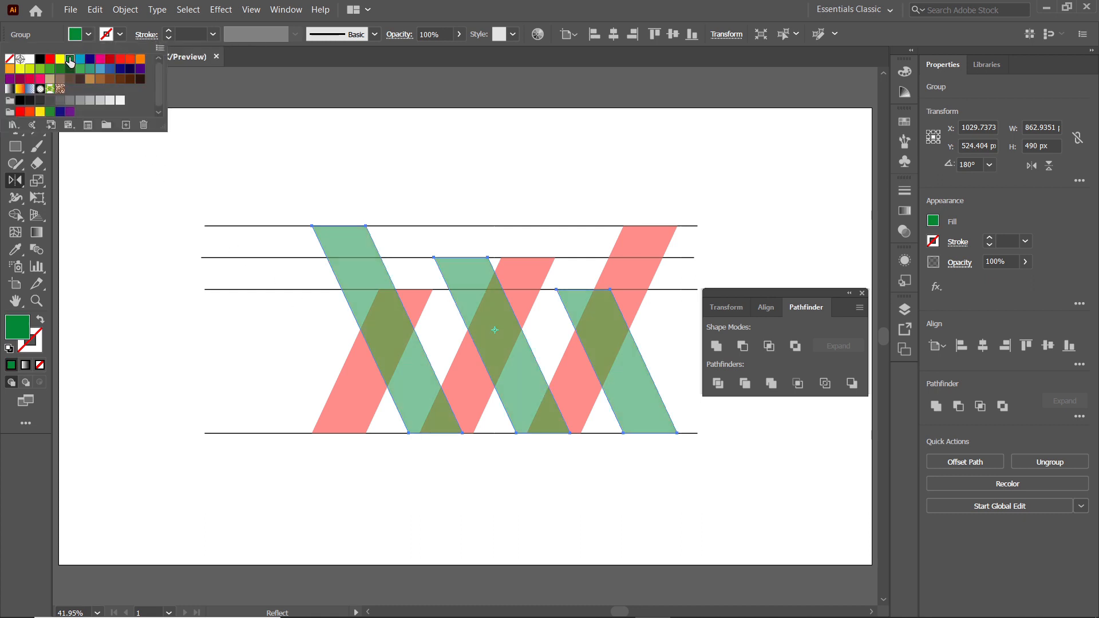
# Move the green group sideways along the lower line until its leftmost bar's lower corners meet those of the middle red bar.
pyautogui.press('z')
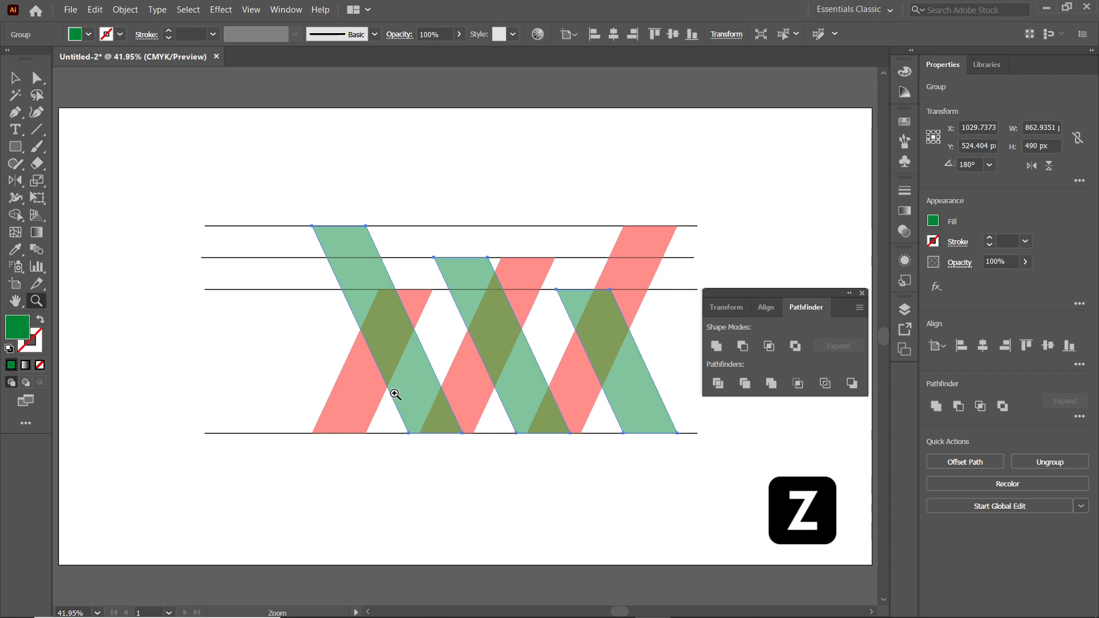
pyautogui.moveTo(394, 393); pyautogui.dragTo(491, 456)
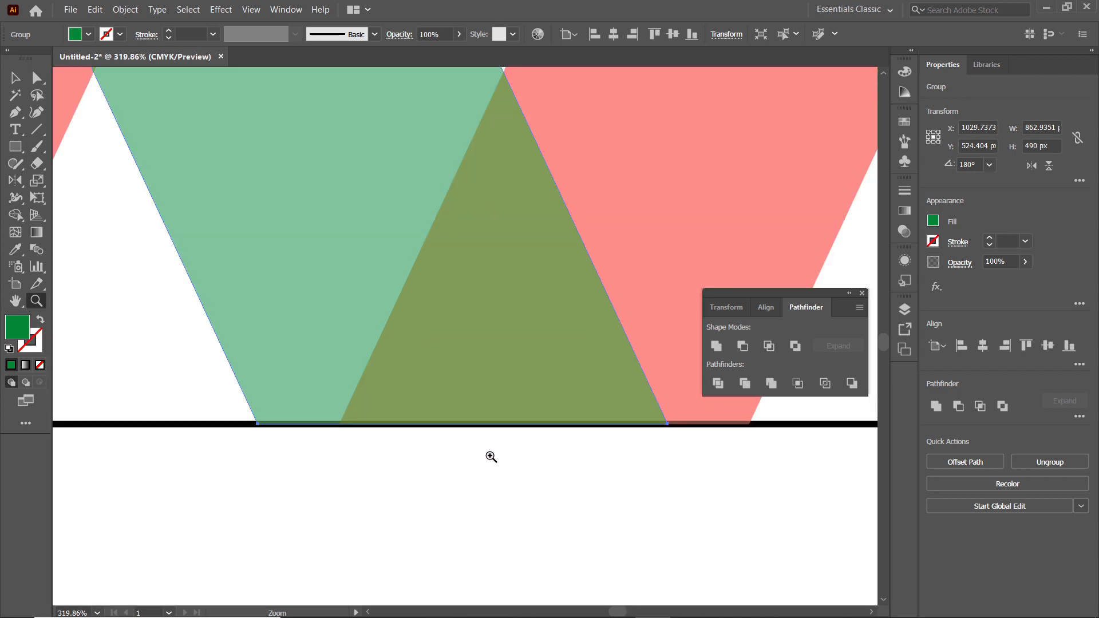
pyautogui.click(8, 80)
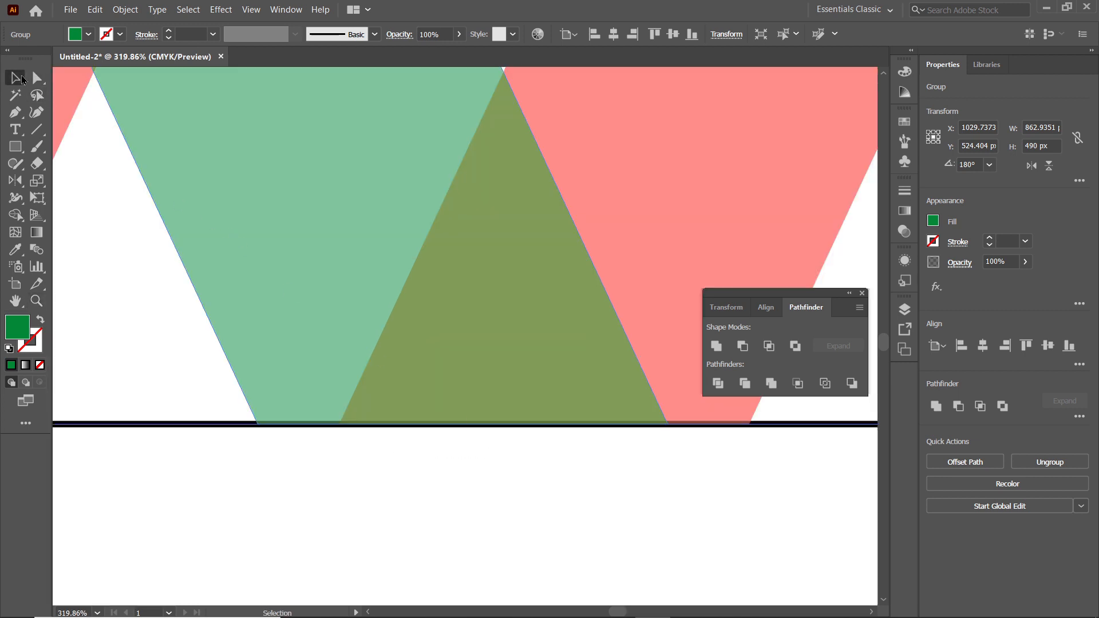
pyautogui.moveTo(273, 422); pyautogui.dragTo(349, 420)
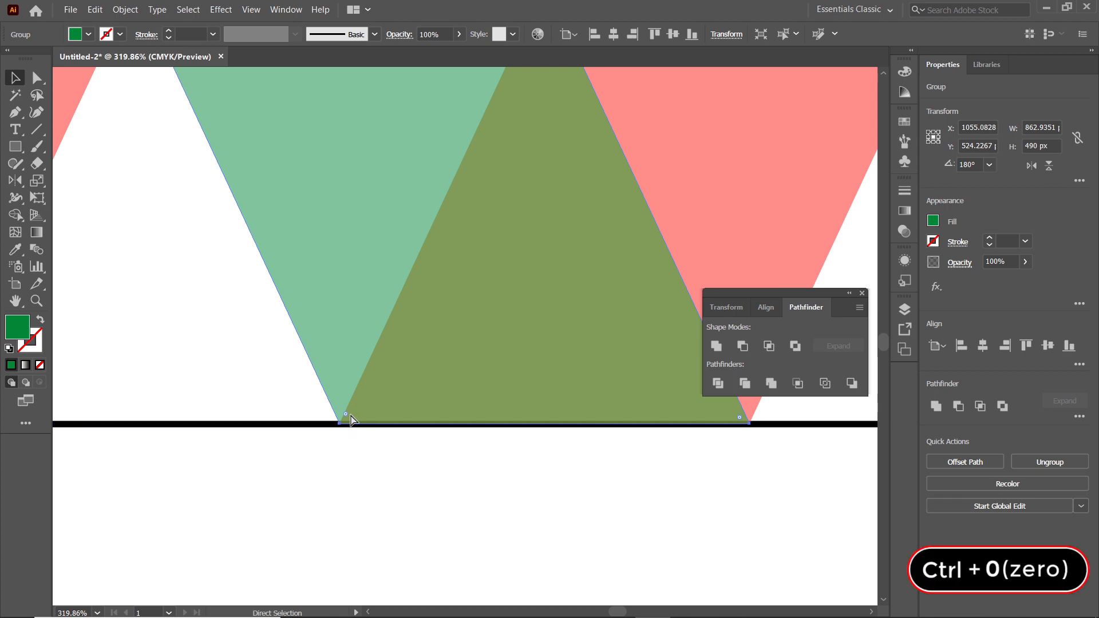
pyautogui.hotkey('ctrl', '0')
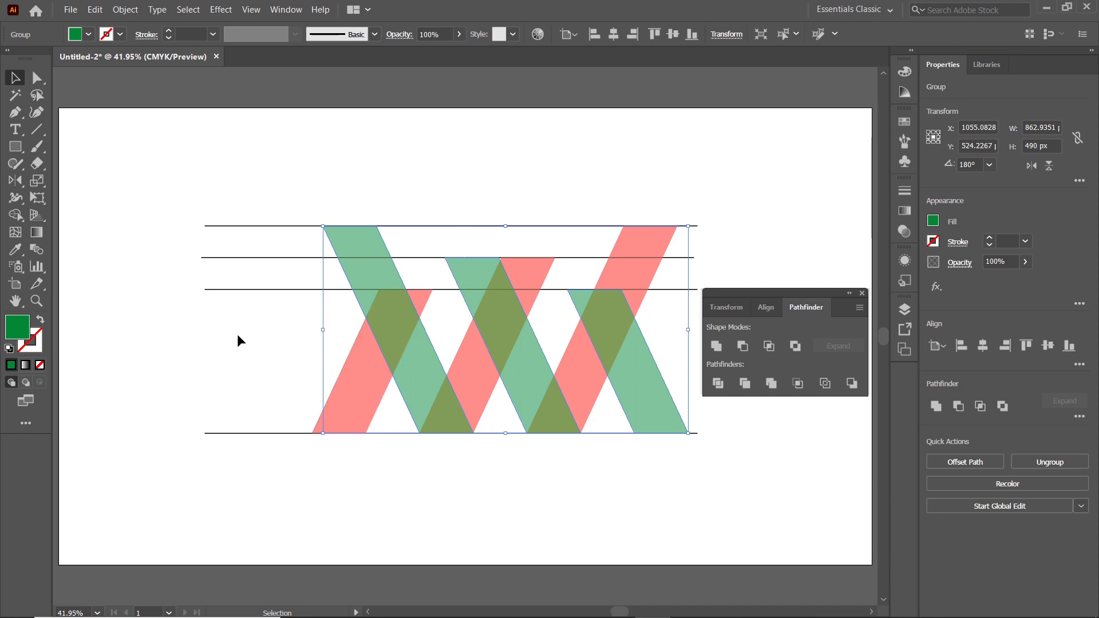
# Ungroup the red and green bar groups and delete the rightmost green bar.
pyautogui.moveTo(223, 334); pyautogui.dragTo(644, 362)
pyautogui.rightClick(622, 357)
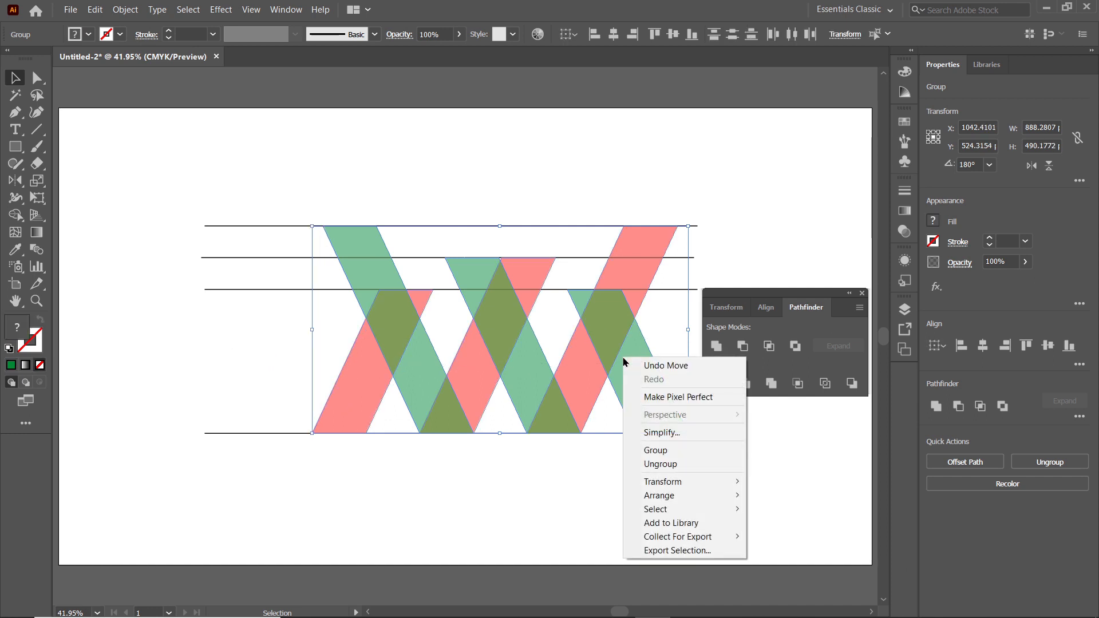
pyautogui.click(653, 464)
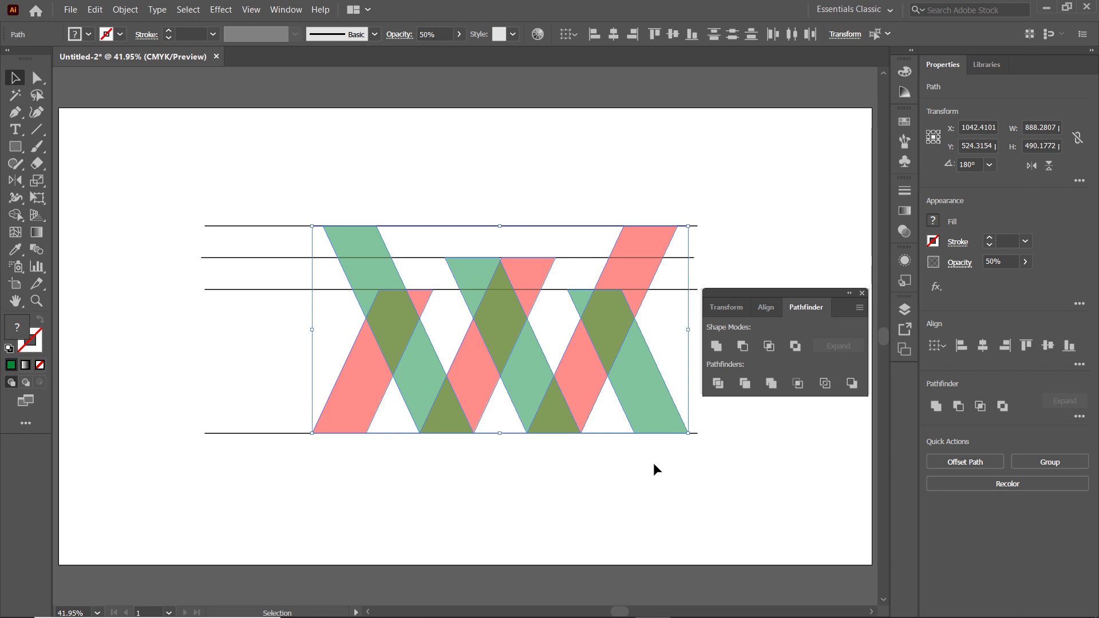
pyautogui.click(639, 461)
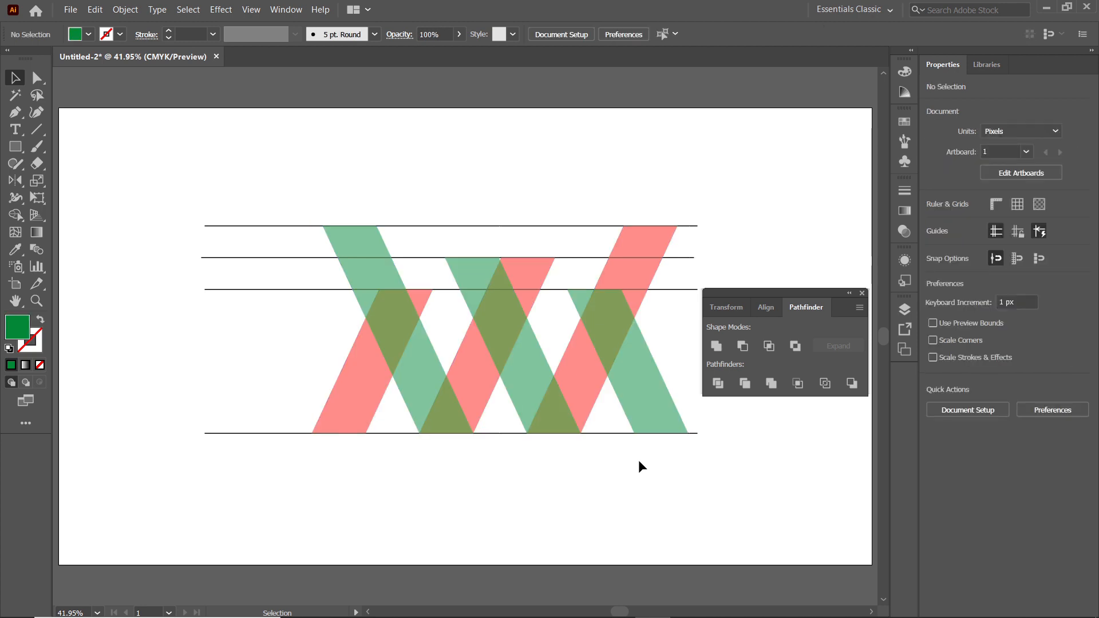
pyautogui.click(644, 394)
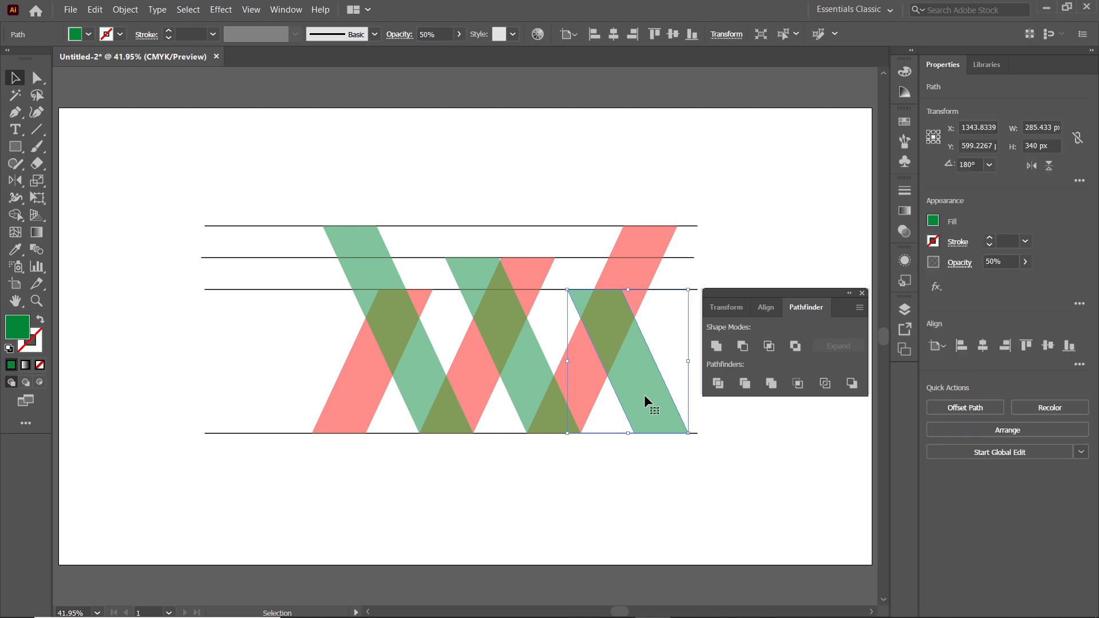
pyautogui.press('Delete')
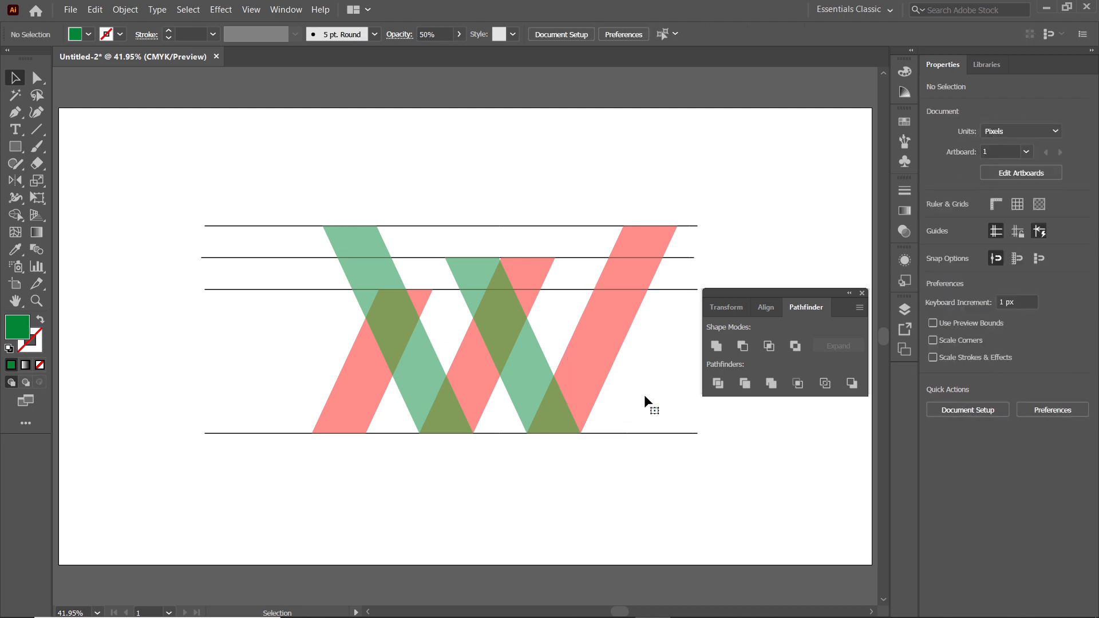
# Trim the shortest red bar along the leftmost green bar's outer edge by subtracting a four-sided Pen tool shape with Minus Front.
pyautogui.click(13, 113)
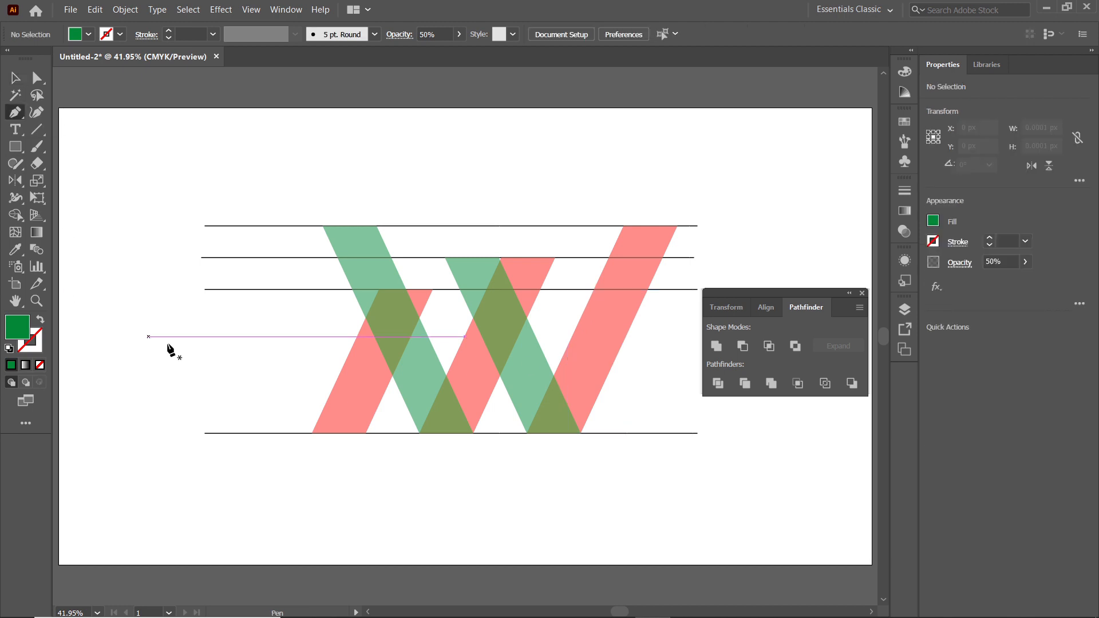
pyautogui.click(351, 290)
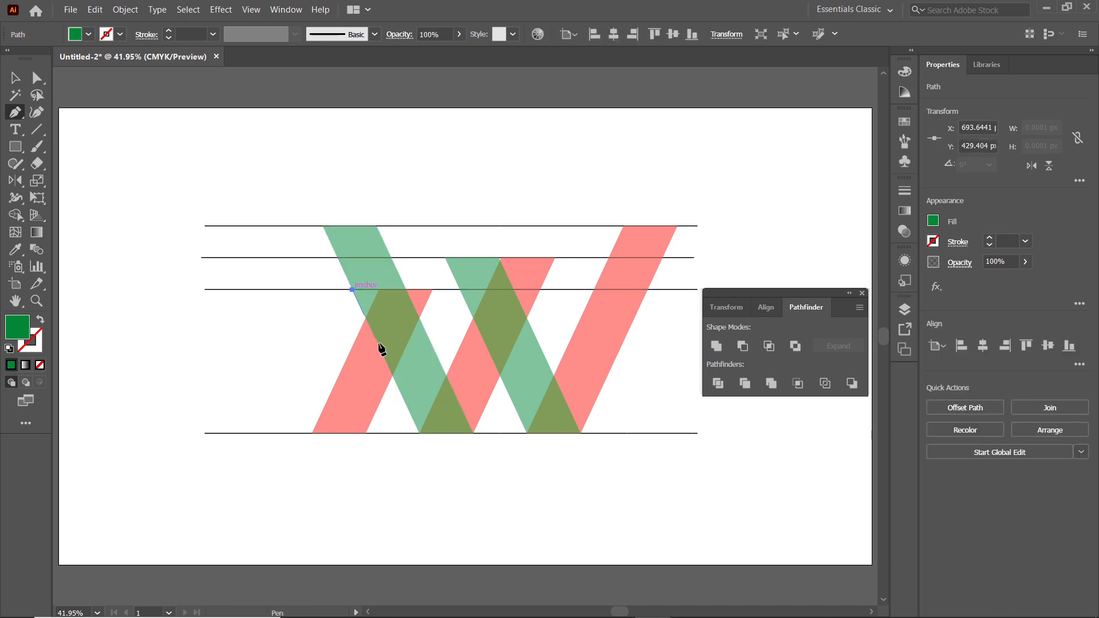
pyautogui.click(419, 433)
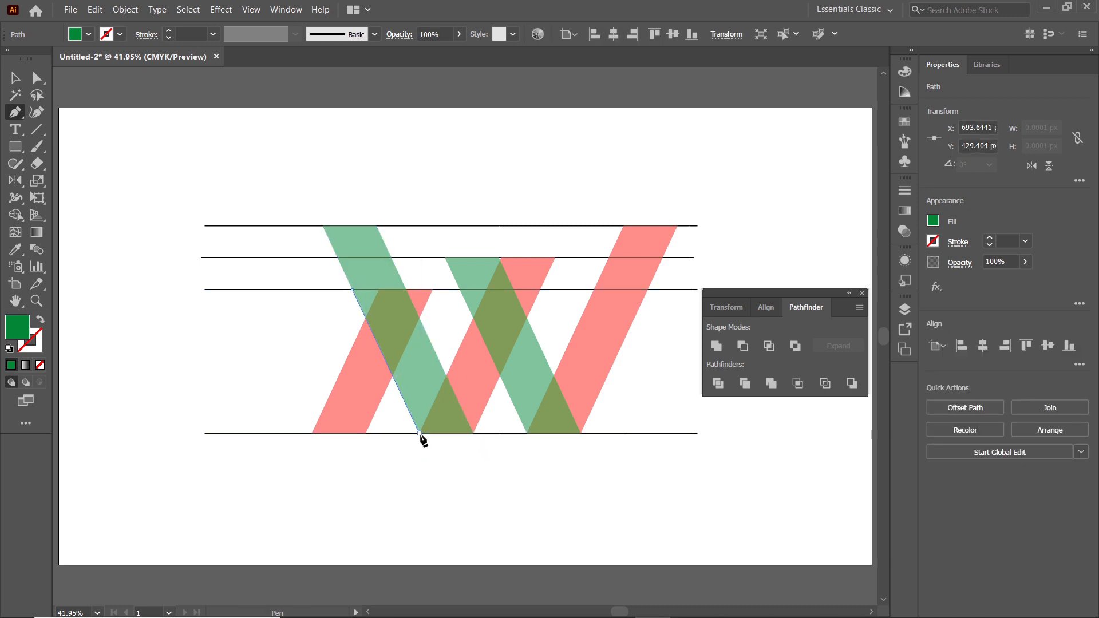
pyautogui.click(286, 493)
pyautogui.click(238, 392)
pyautogui.click(351, 291)
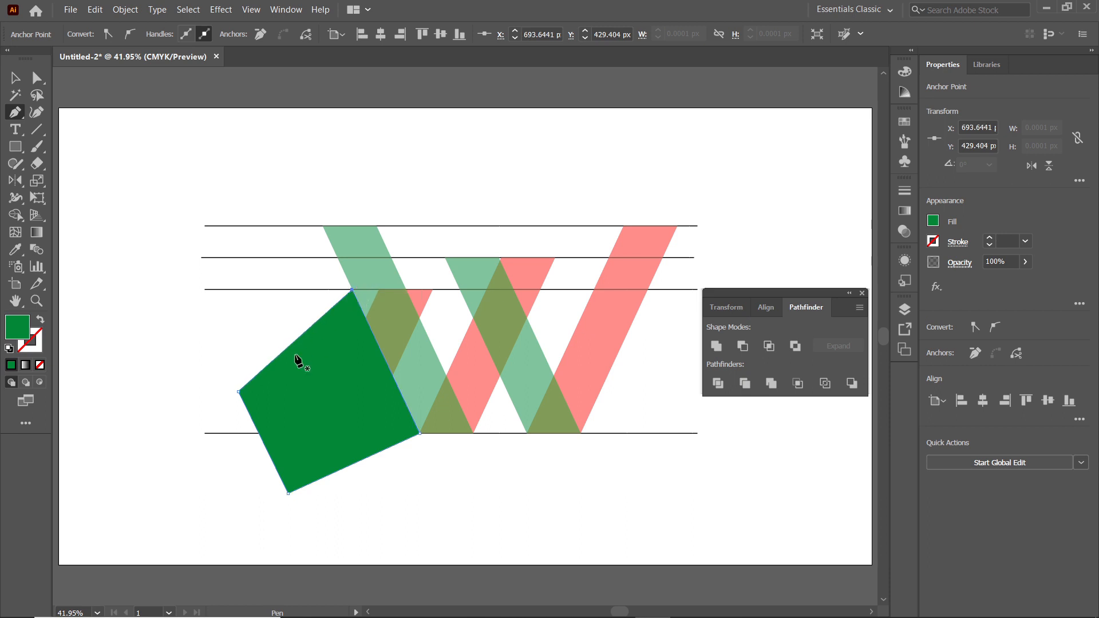
pyautogui.click(14, 83)
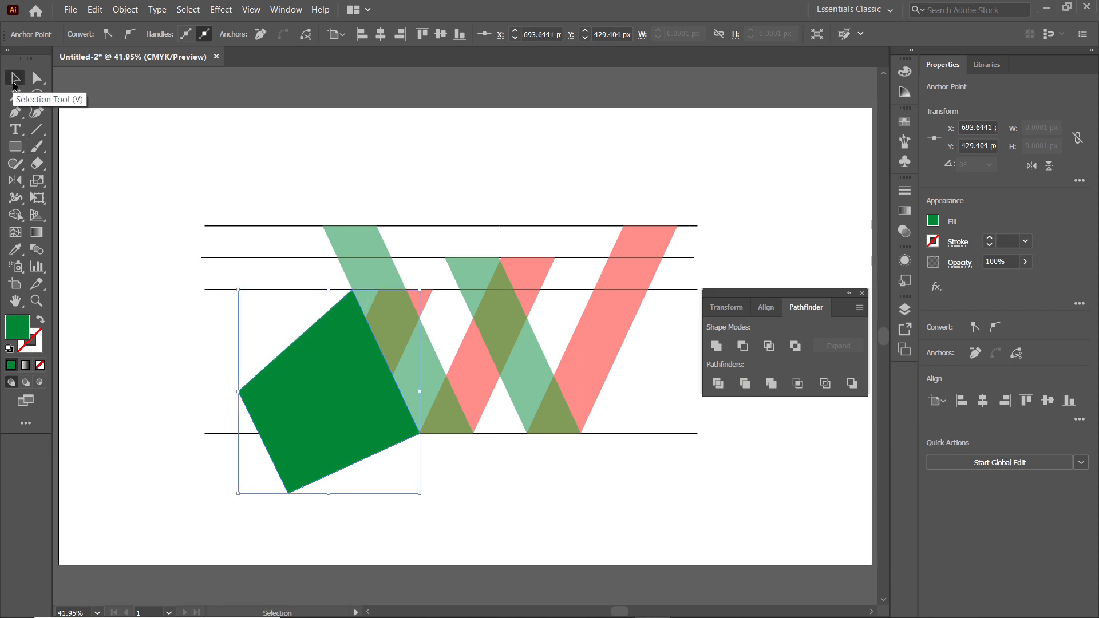
pyautogui.keyDown('shift'); pyautogui.click(424, 310); pyautogui.keyUp('shift')
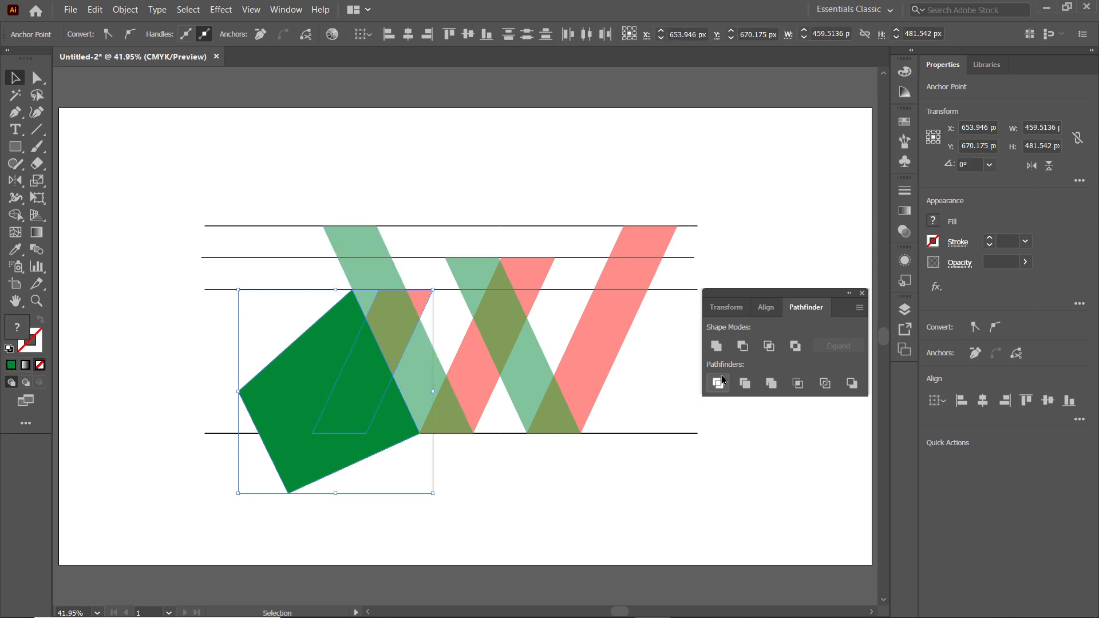
pyautogui.click(742, 347)
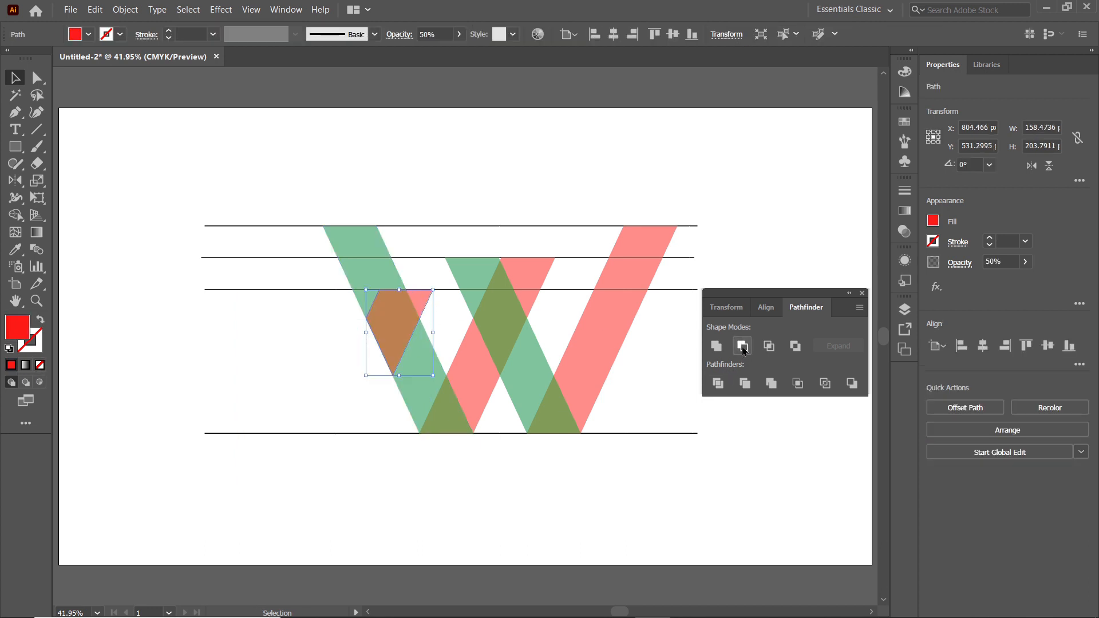
# Trim the leftmost green bar at the third line from the top by subtracting a rectangle about 507 × 256 px with Minus Front.
pyautogui.click(16, 146)
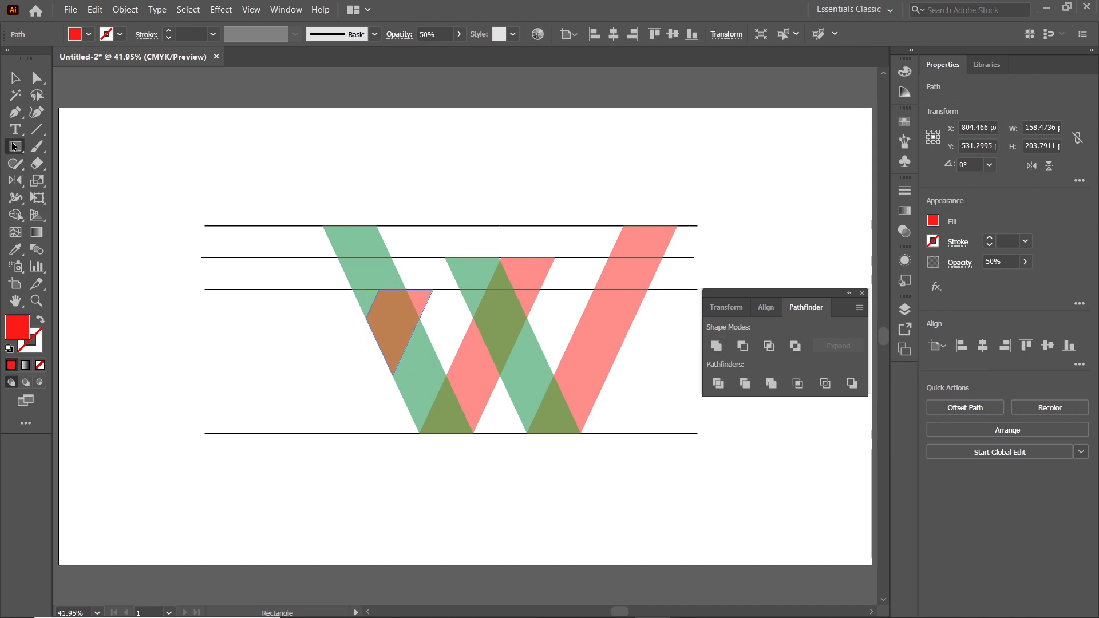
pyautogui.moveTo(207, 289); pyautogui.dragTo(422, 181)
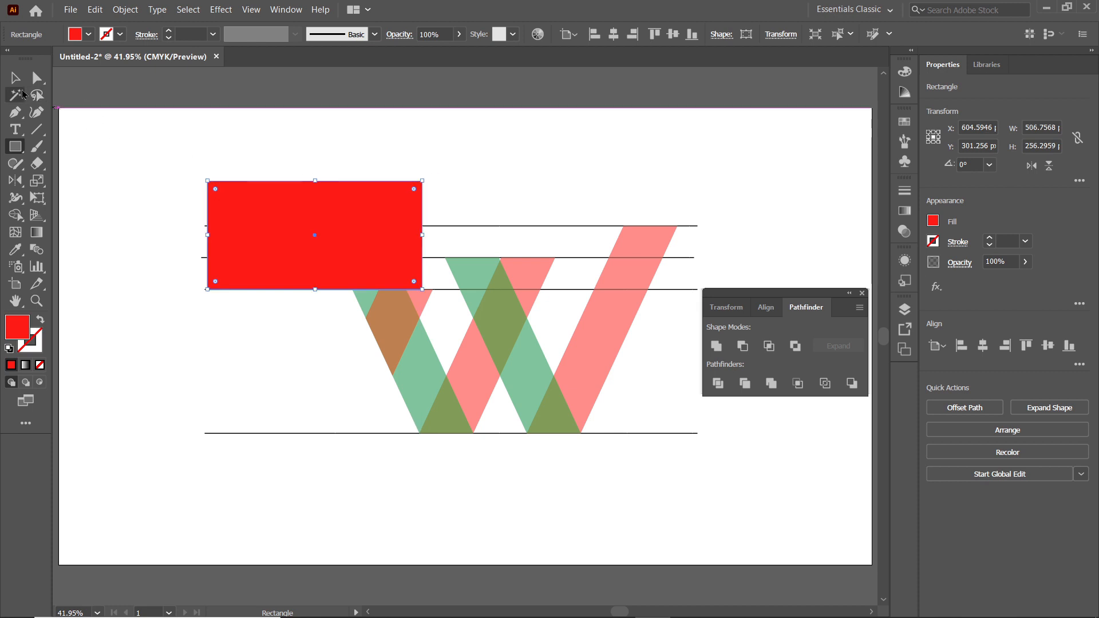
pyautogui.click(18, 81)
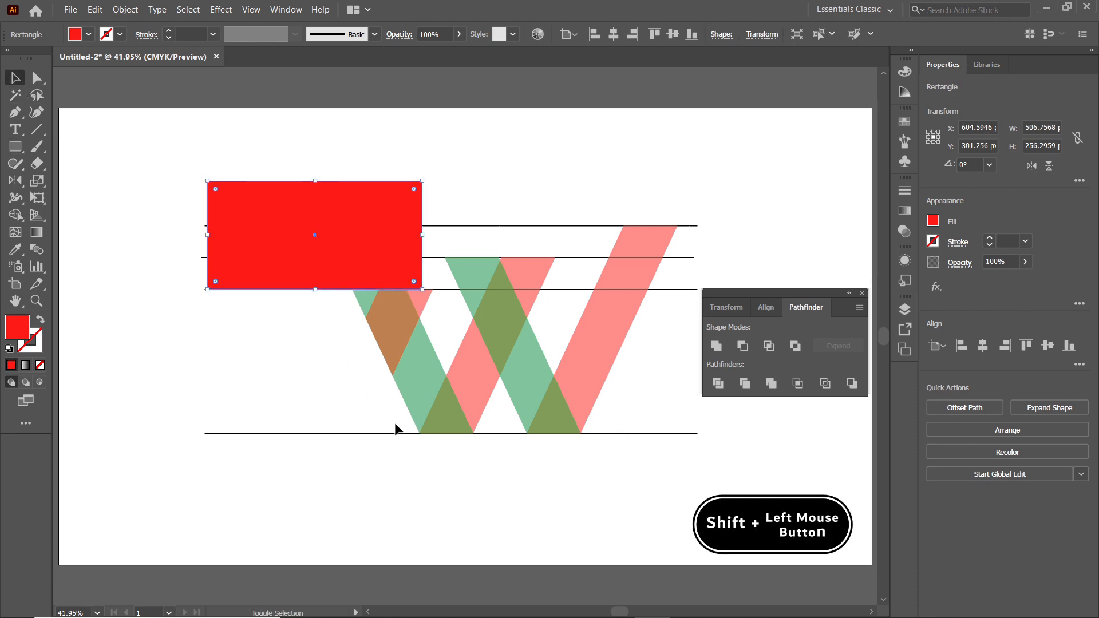
pyautogui.keyDown('shift'); pyautogui.click(411, 387); pyautogui.keyUp('shift')
pyautogui.keyDown('shift'); pyautogui.click(421, 370); pyautogui.keyUp('shift')
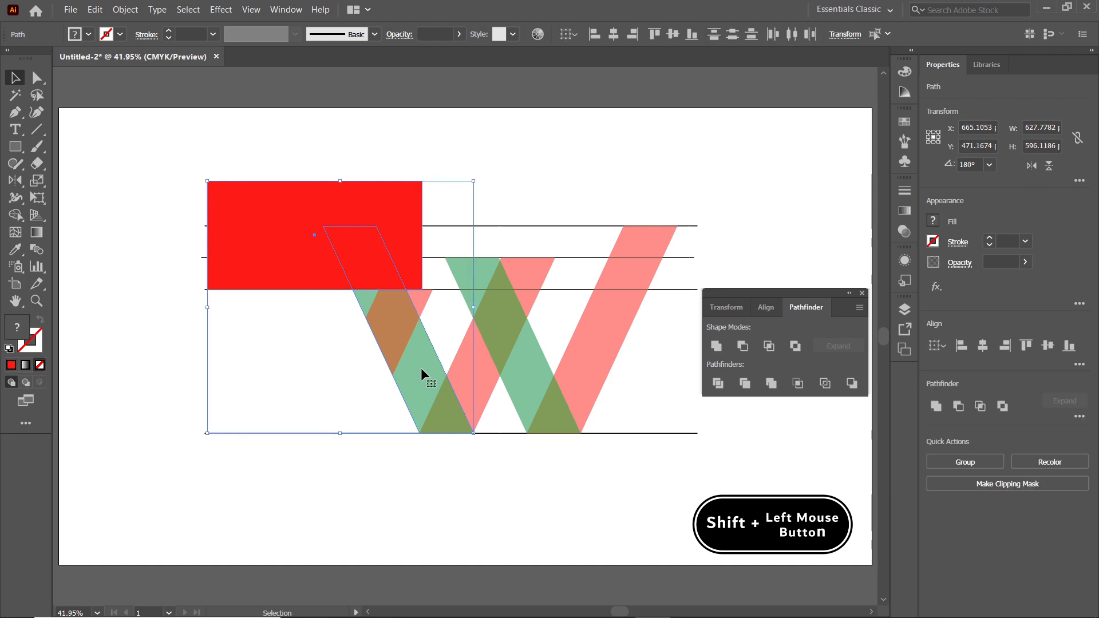
pyautogui.click(741, 346)
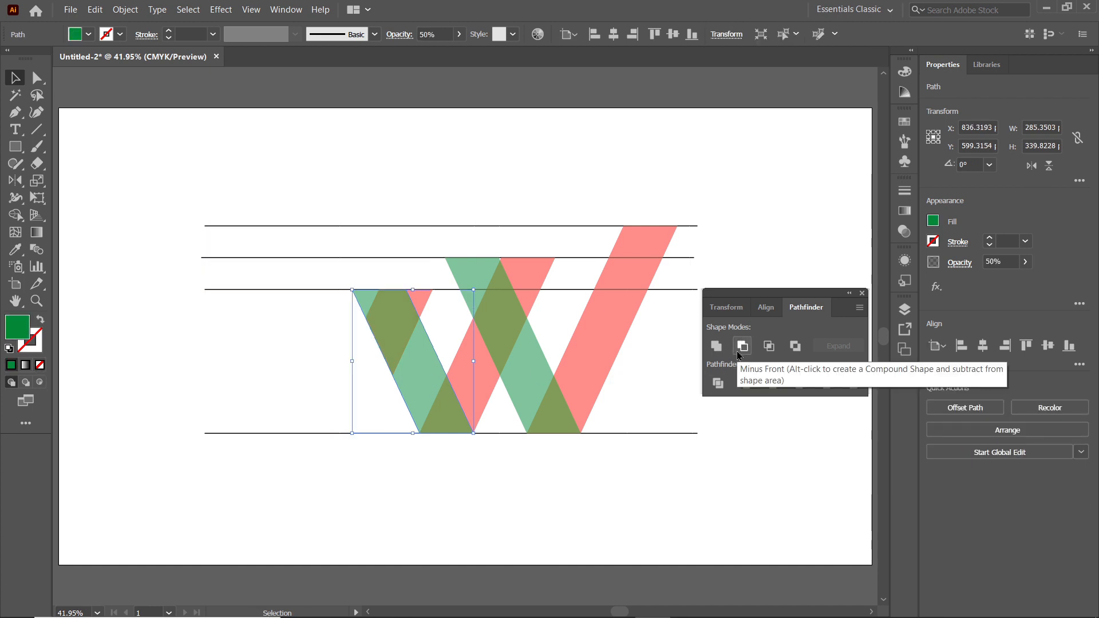
# Draw a closed six-sided Pen tool shape along the middle red bar's left edge, covering the second green bar's upper part outside it.
pyautogui.press('z')
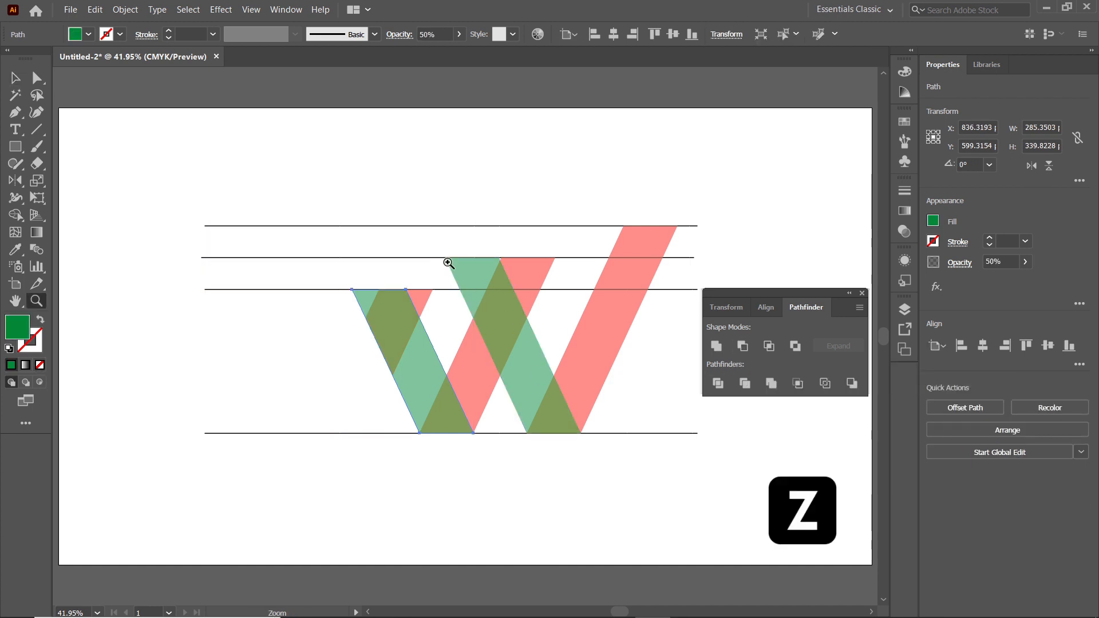
pyautogui.moveTo(440, 248); pyautogui.dragTo(525, 345)
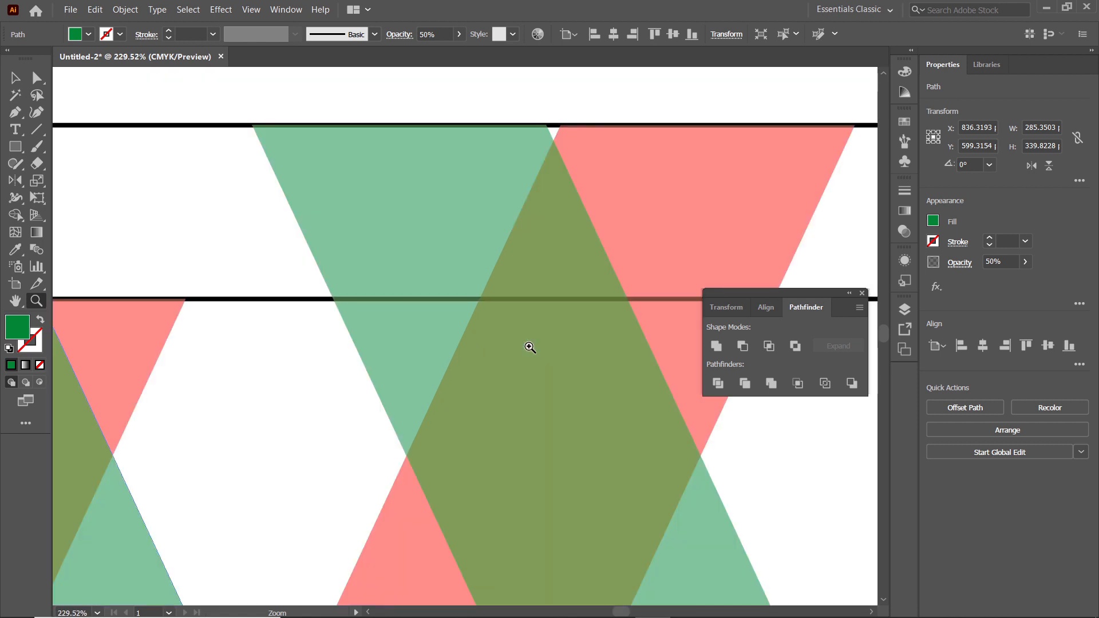
pyautogui.click(15, 112)
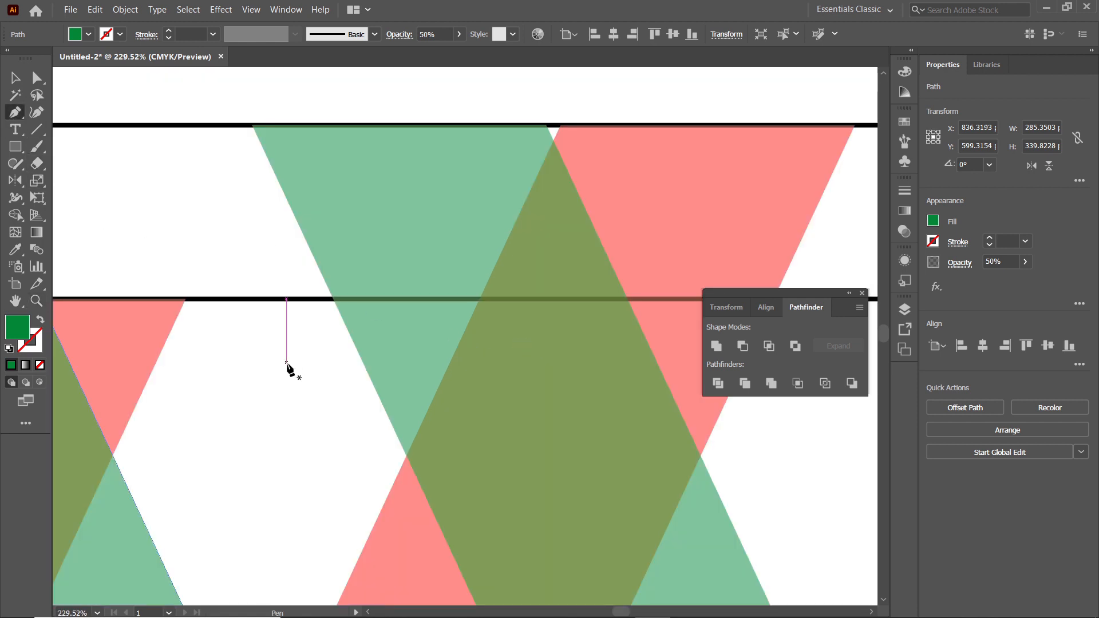
pyautogui.click(373, 527)
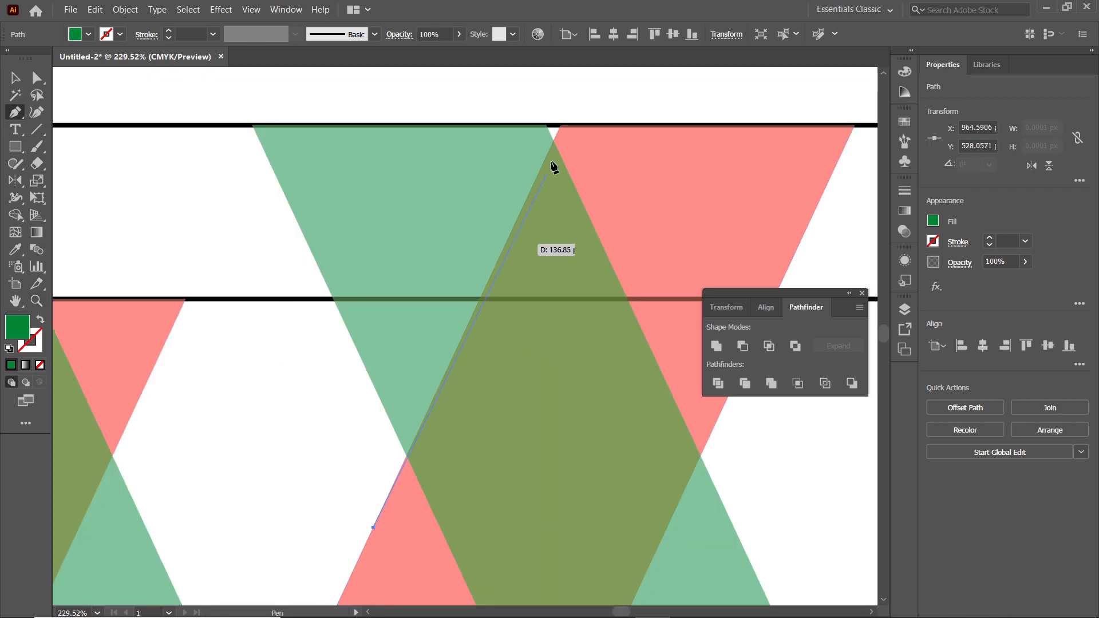
pyautogui.click(561, 125)
pyautogui.click(509, 88)
pyautogui.click(297, 83)
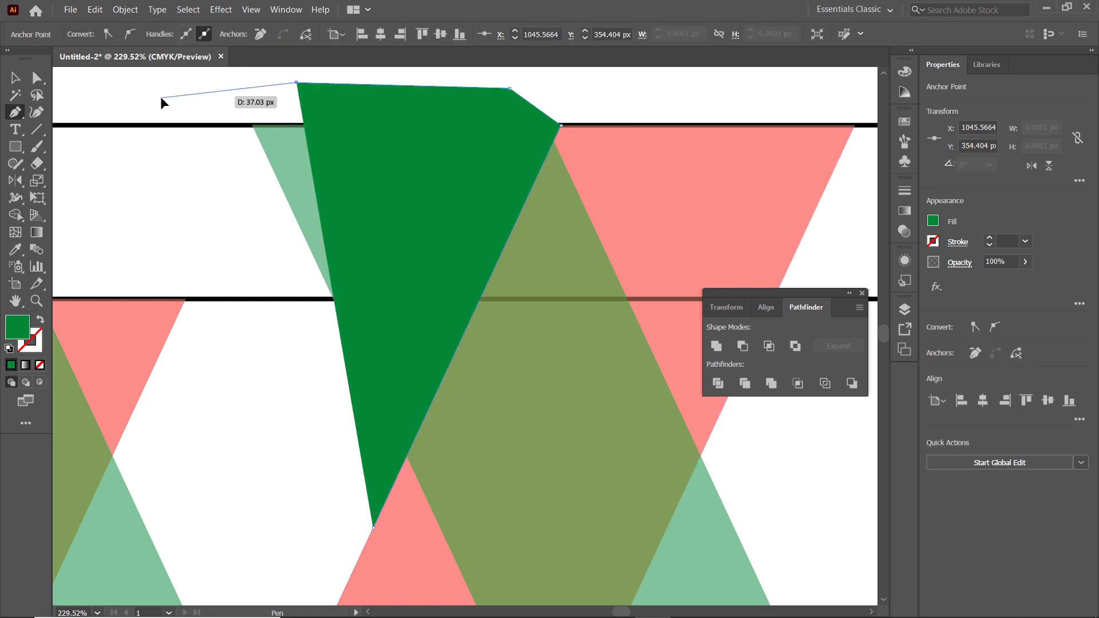
pyautogui.click(161, 97)
pyautogui.click(264, 346)
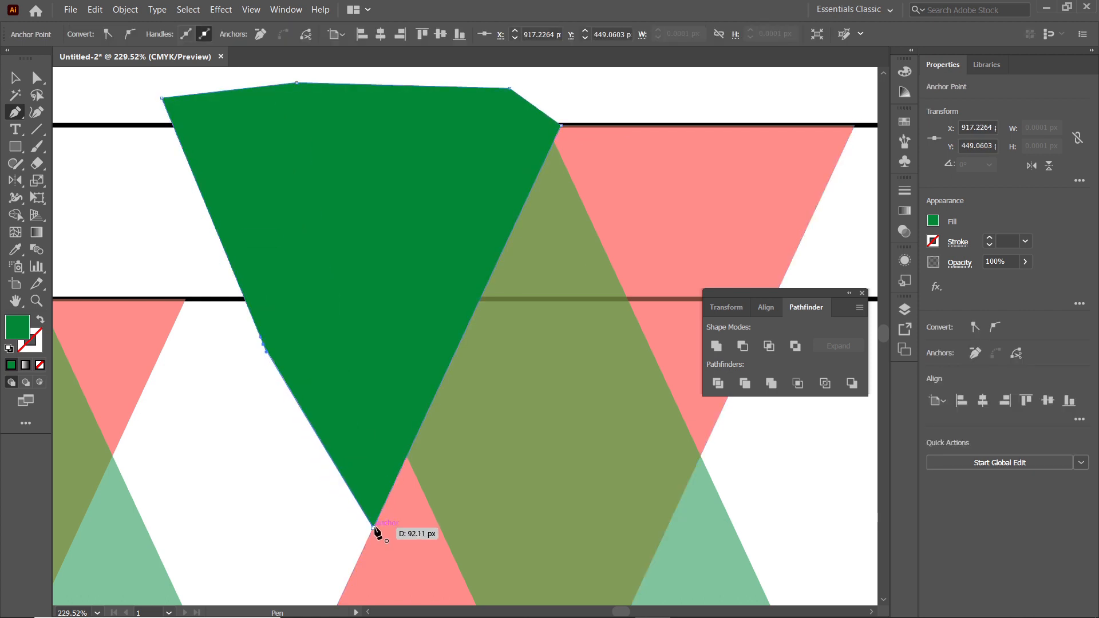
pyautogui.click(372, 526)
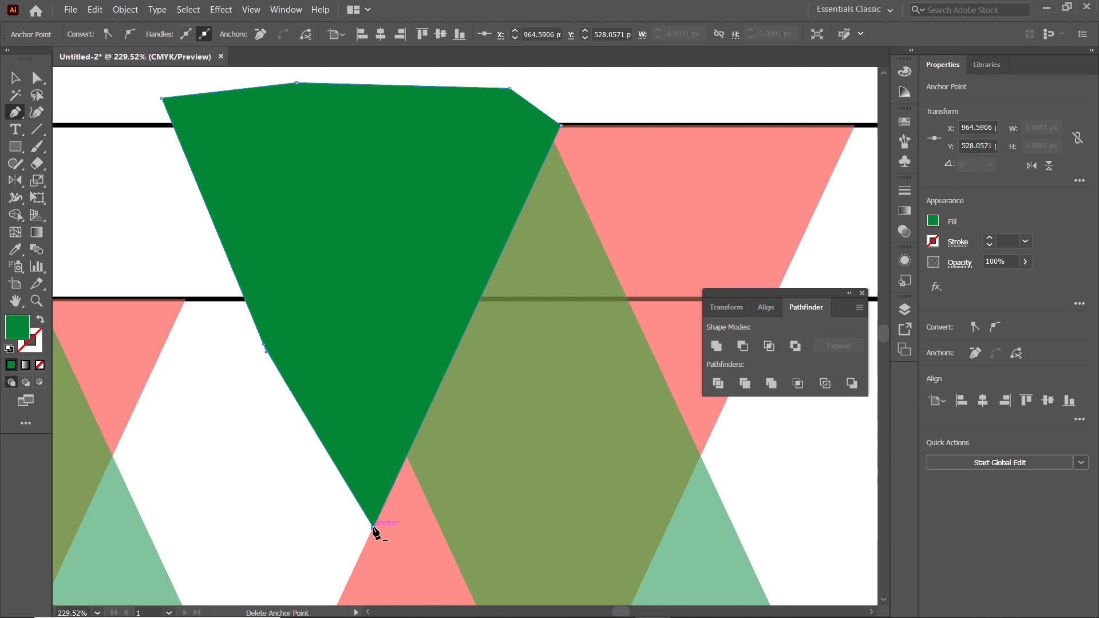
# Subtract the six-sided shape from the second green bar with Minus Front and fit the artboard in view.
pyautogui.click(18, 80)
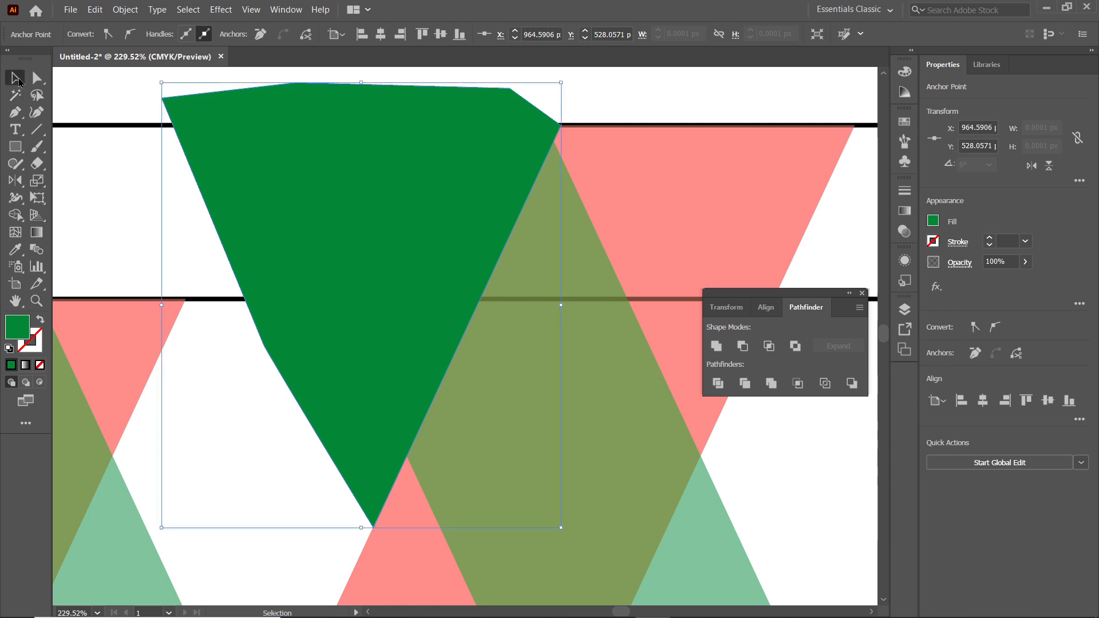
pyautogui.keyDown('shift'); pyautogui.click(398, 302); pyautogui.keyUp('shift')
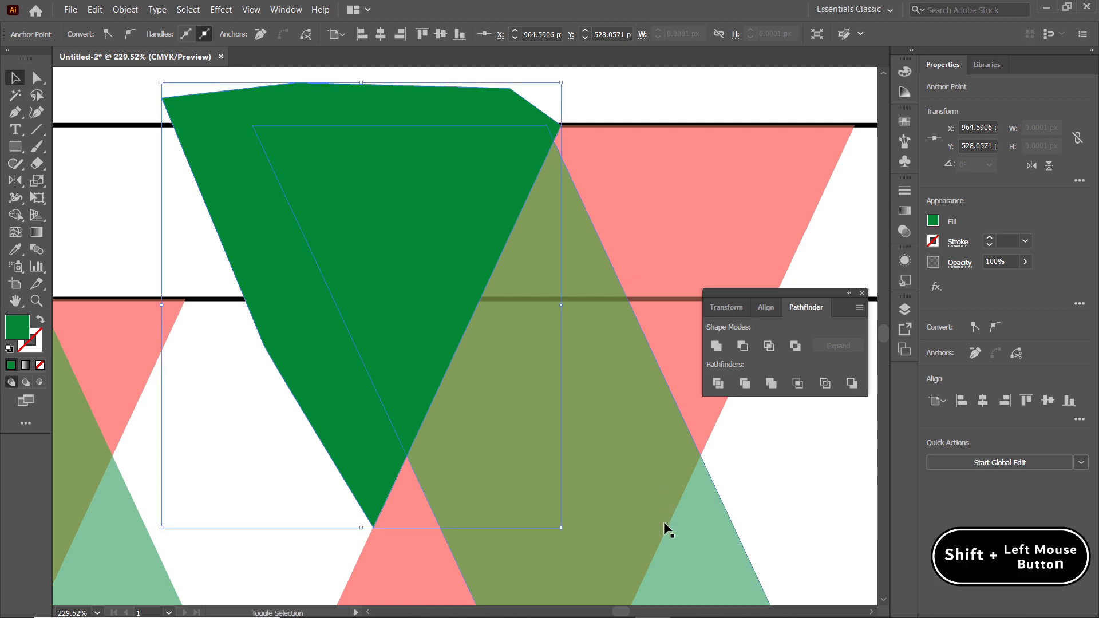
pyautogui.keyDown('shift'); pyautogui.click(713, 530); pyautogui.keyUp('shift')
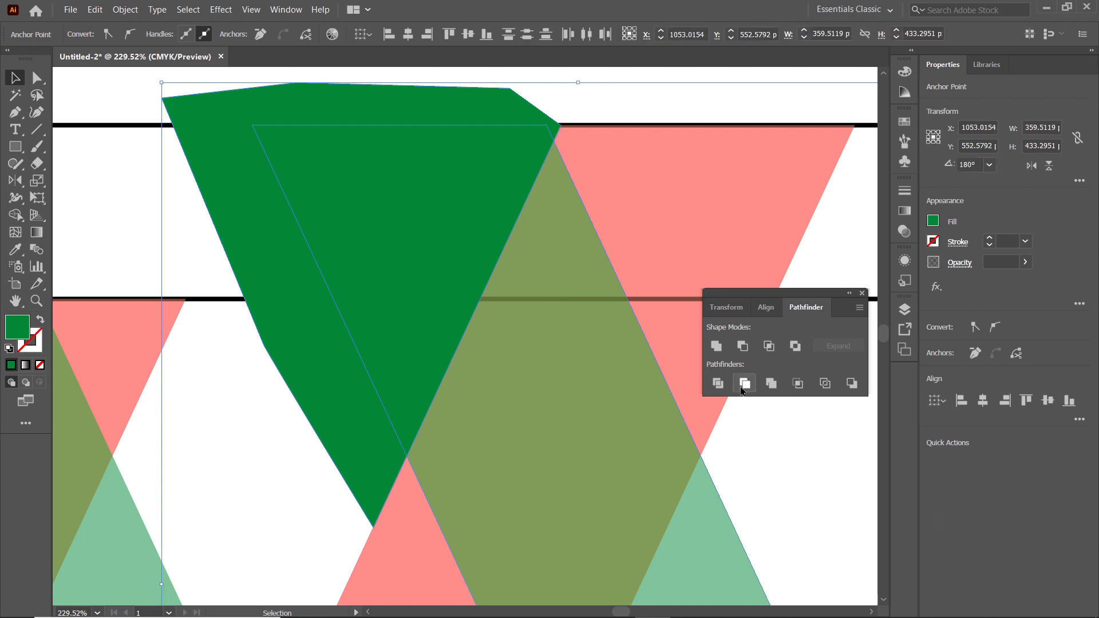
pyautogui.click(742, 347)
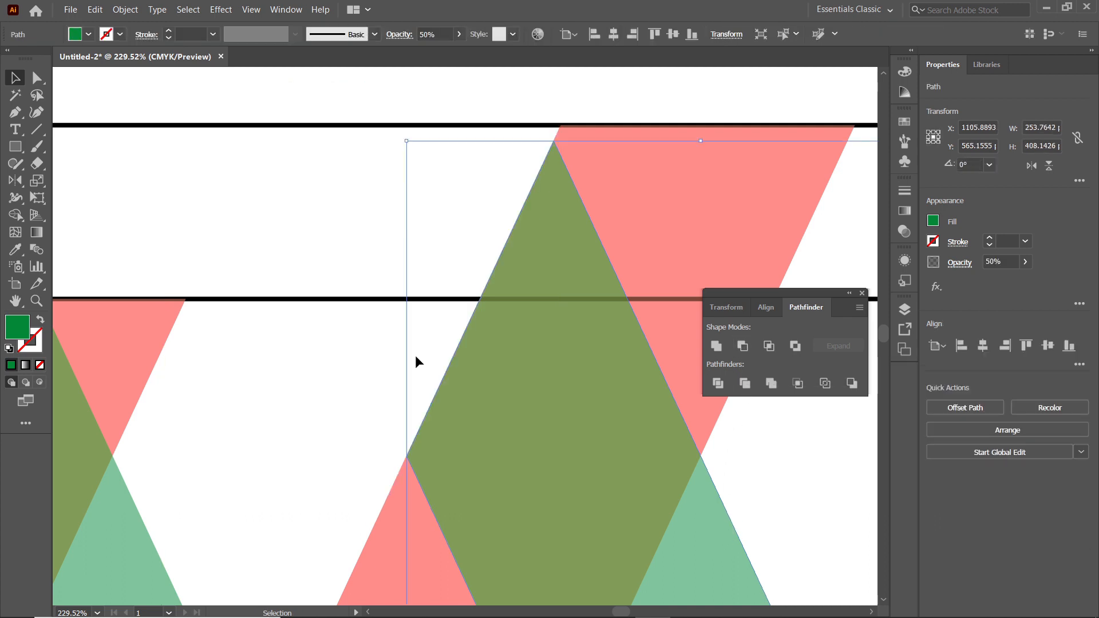
pyautogui.press('a')
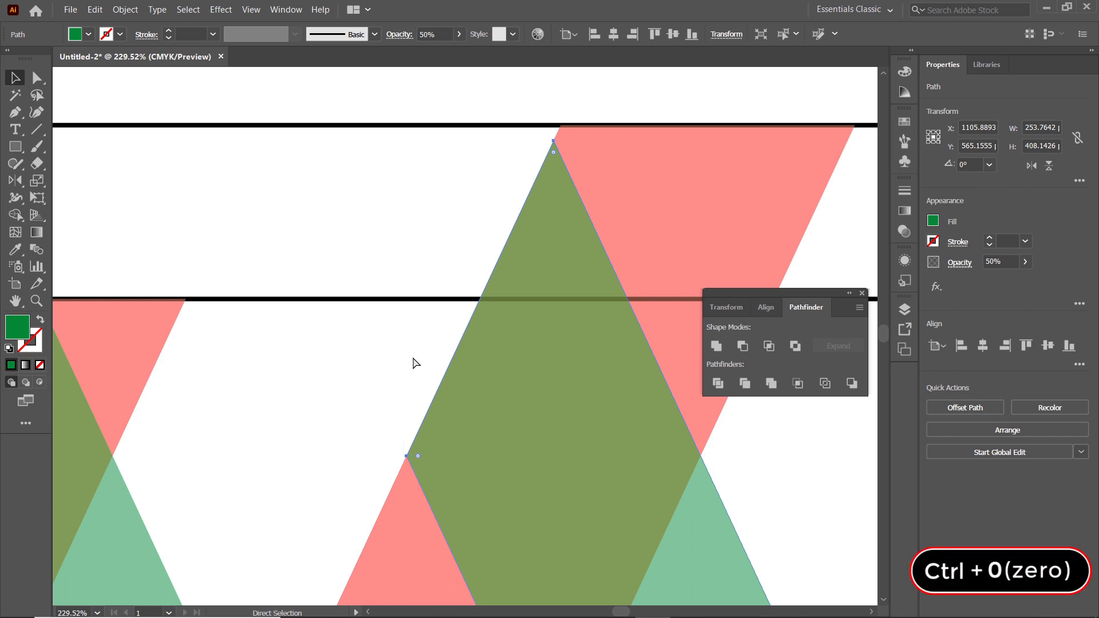
pyautogui.hotkey('ctrl', '0')
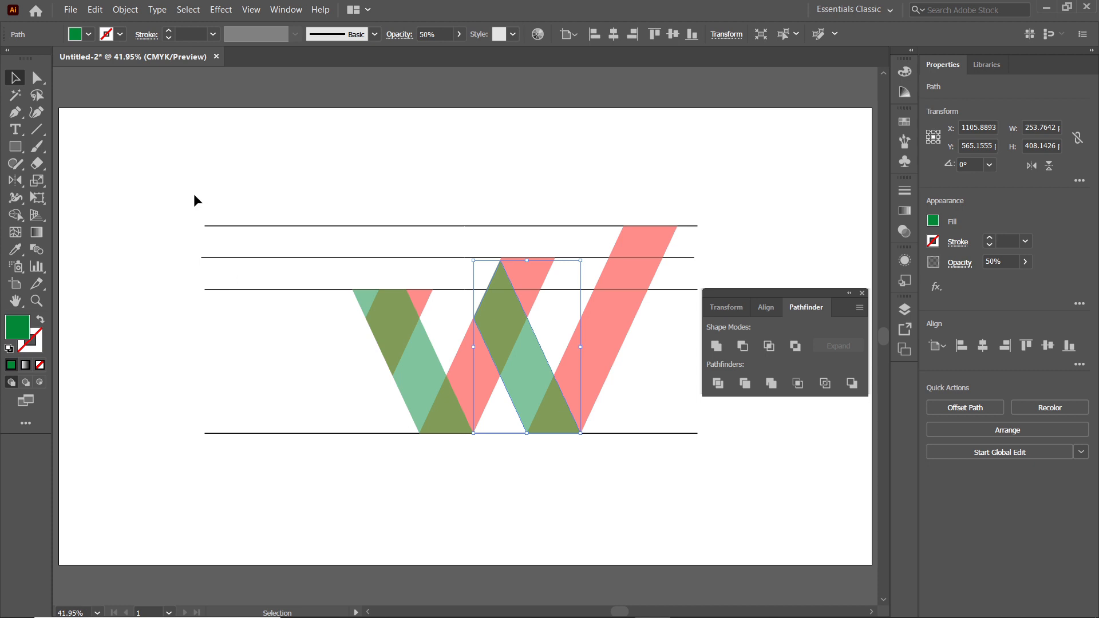
# Delete all the horizontal construction lines around the W design.
pyautogui.moveTo(191, 188); pyautogui.dragTo(271, 489)
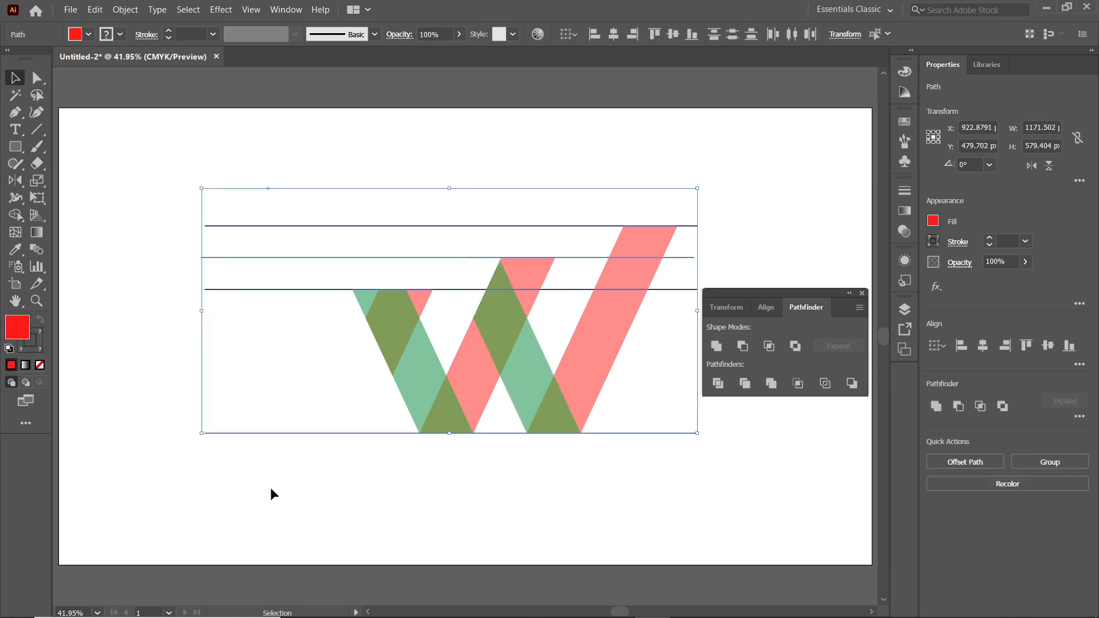
pyautogui.press('Delete')
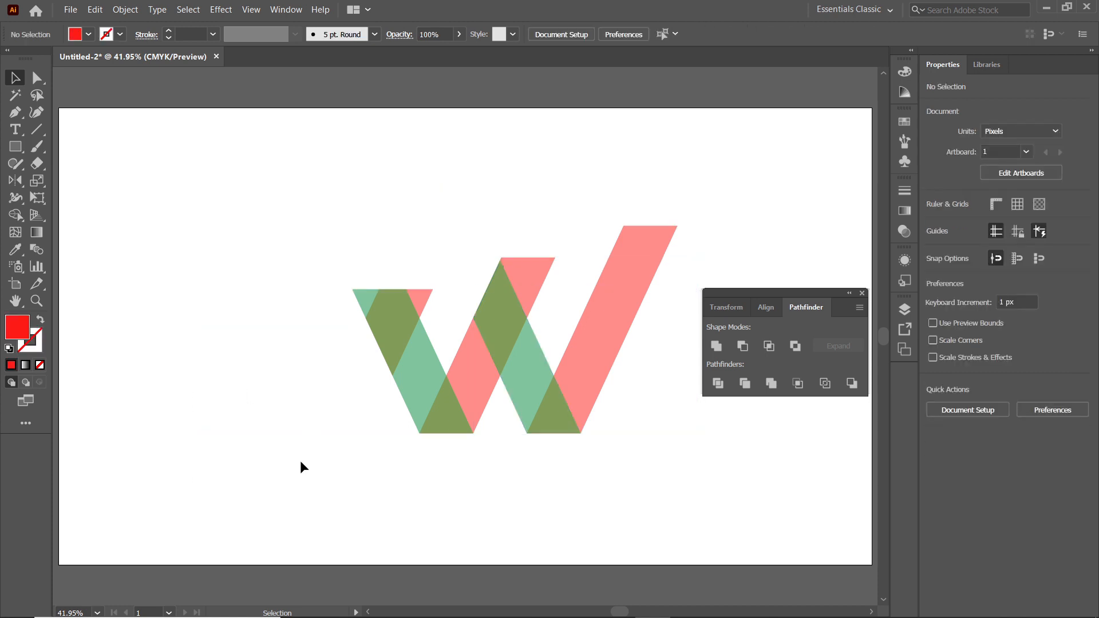
# Bring the shortest red bar to the front and move its left corner point to the leftmost green bar's upper-left corner.
pyautogui.click(426, 297)
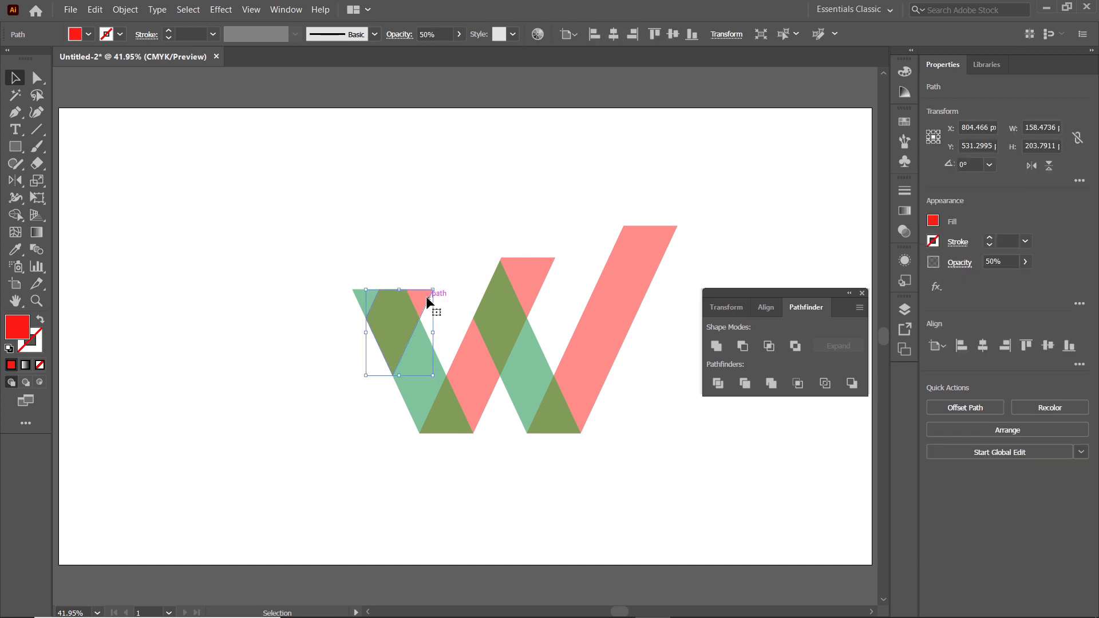
pyautogui.rightClick(427, 299)
pyautogui.moveTo(535, 526)
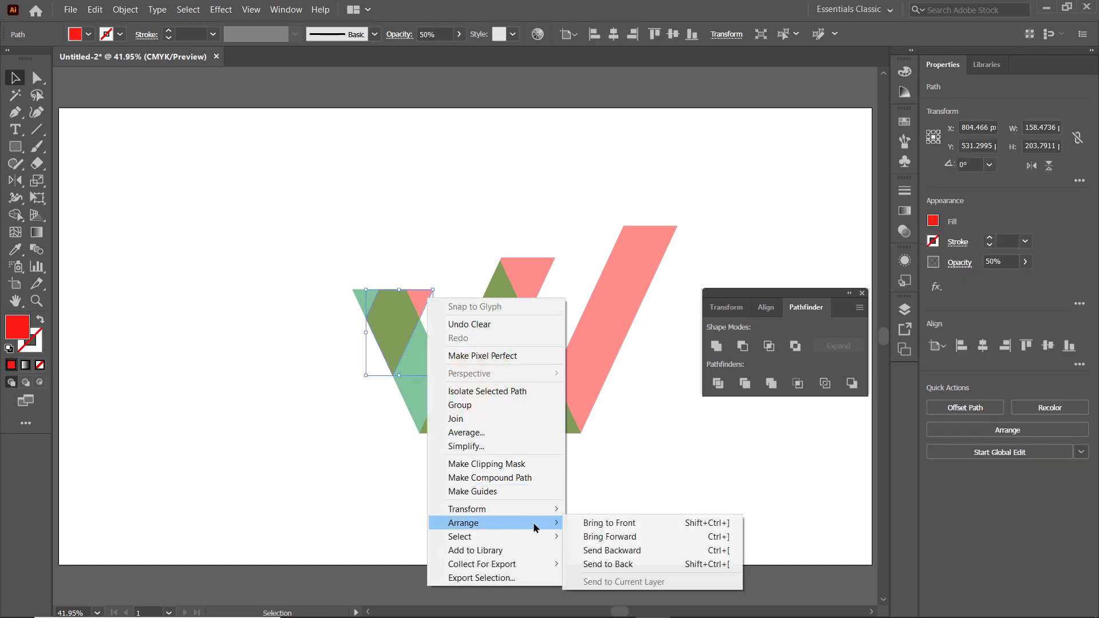
pyautogui.click(590, 523)
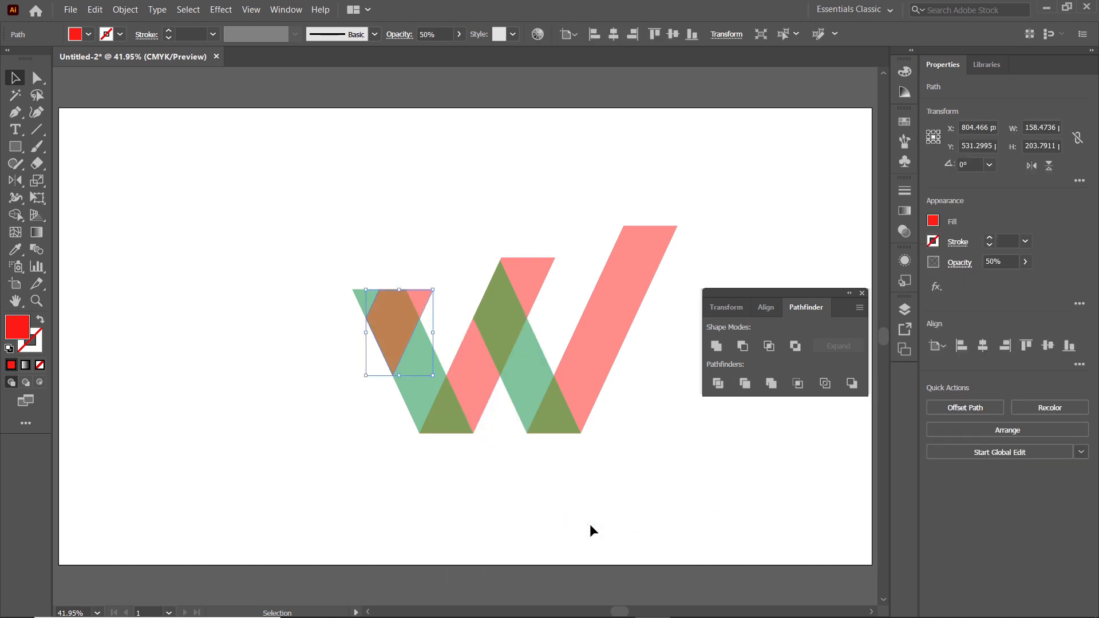
pyautogui.click(37, 78)
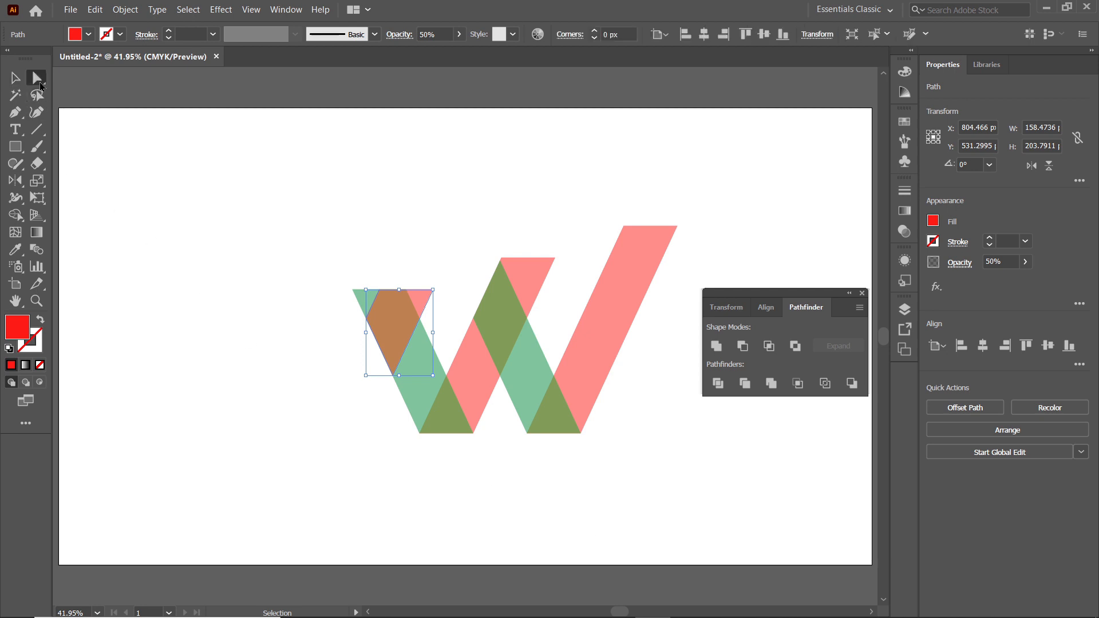
pyautogui.click(366, 319)
pyautogui.moveTo(366, 320); pyautogui.dragTo(352, 290)
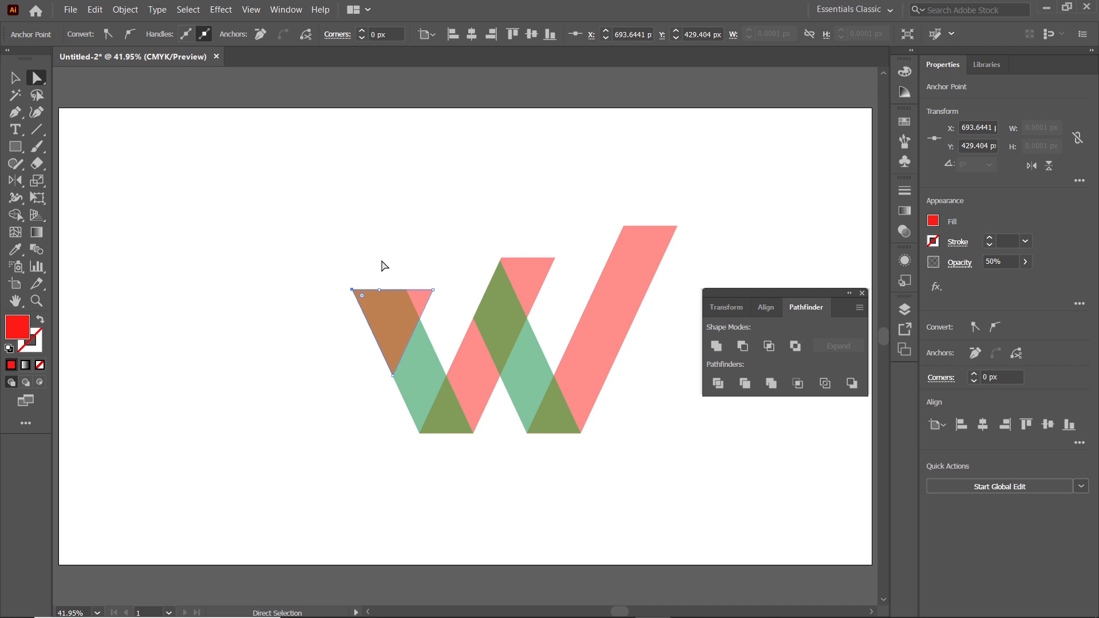
# Select all the bars of the W design and cut them from the artboard.
pyautogui.moveTo(300, 145); pyautogui.dragTo(696, 486)
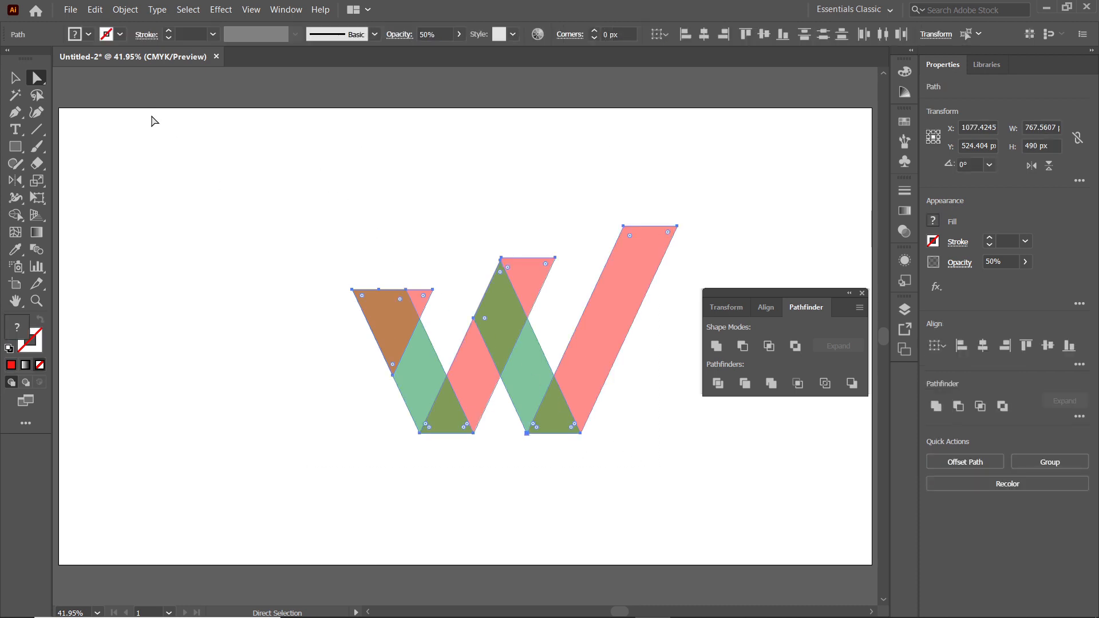
pyautogui.click(95, 10)
pyautogui.click(114, 57)
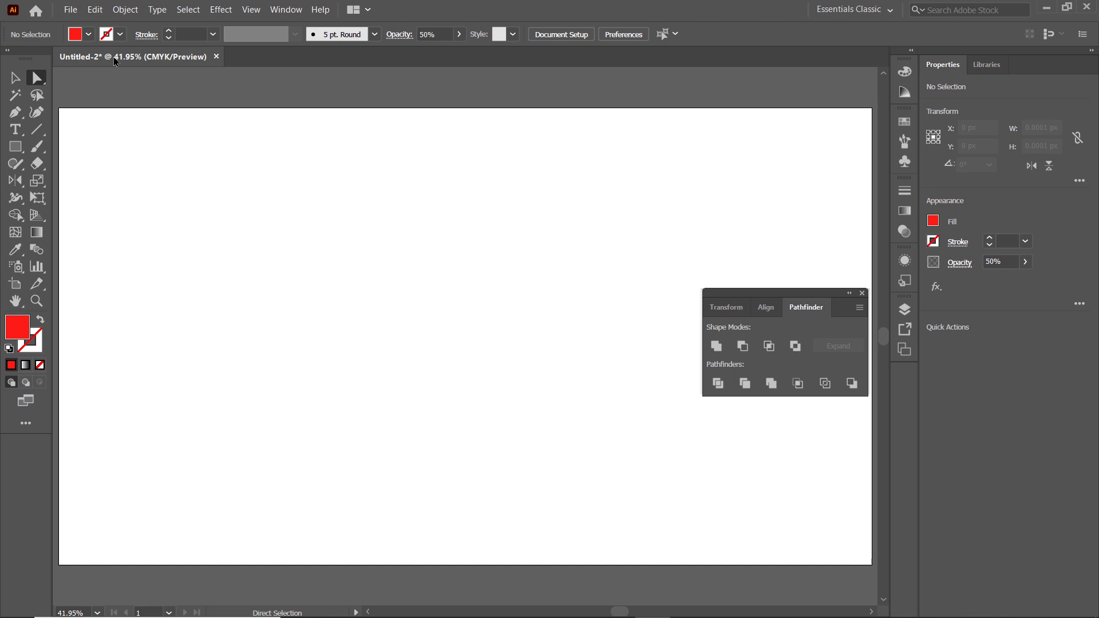
# Paste the W design back in place and cut it from the artboard again.
pyautogui.click(92, 12)
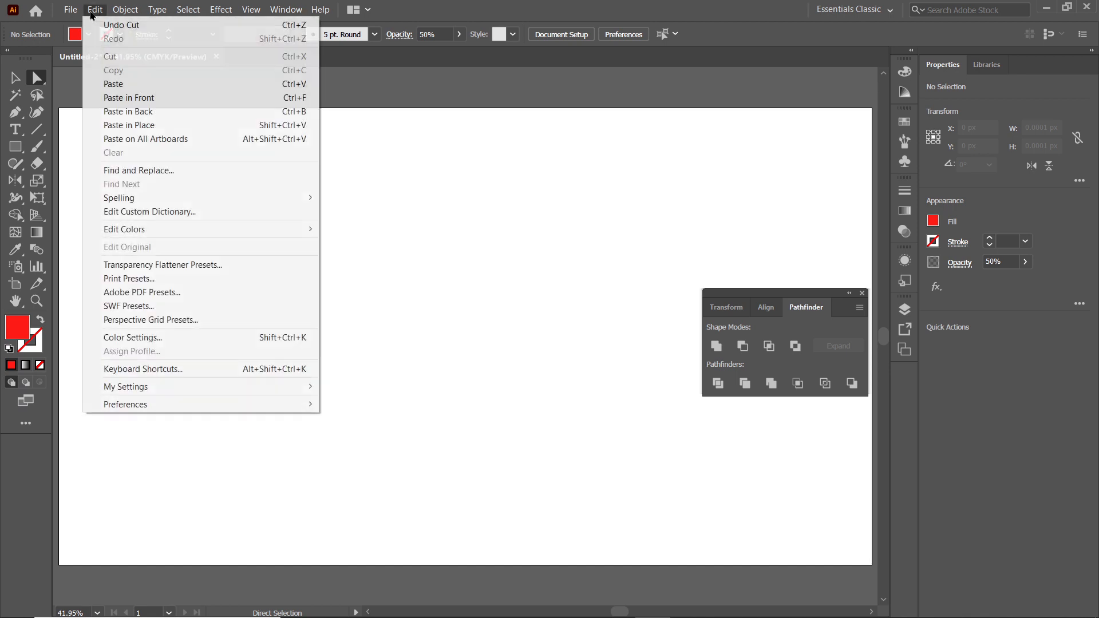
pyautogui.click(143, 124)
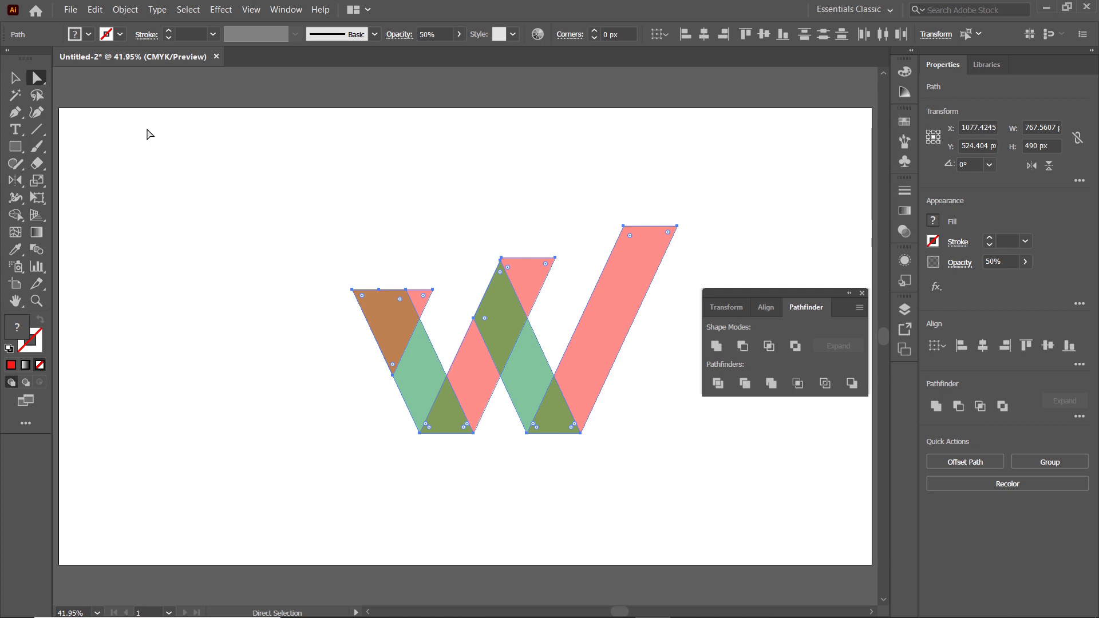
pyautogui.click(94, 13)
pyautogui.click(110, 59)
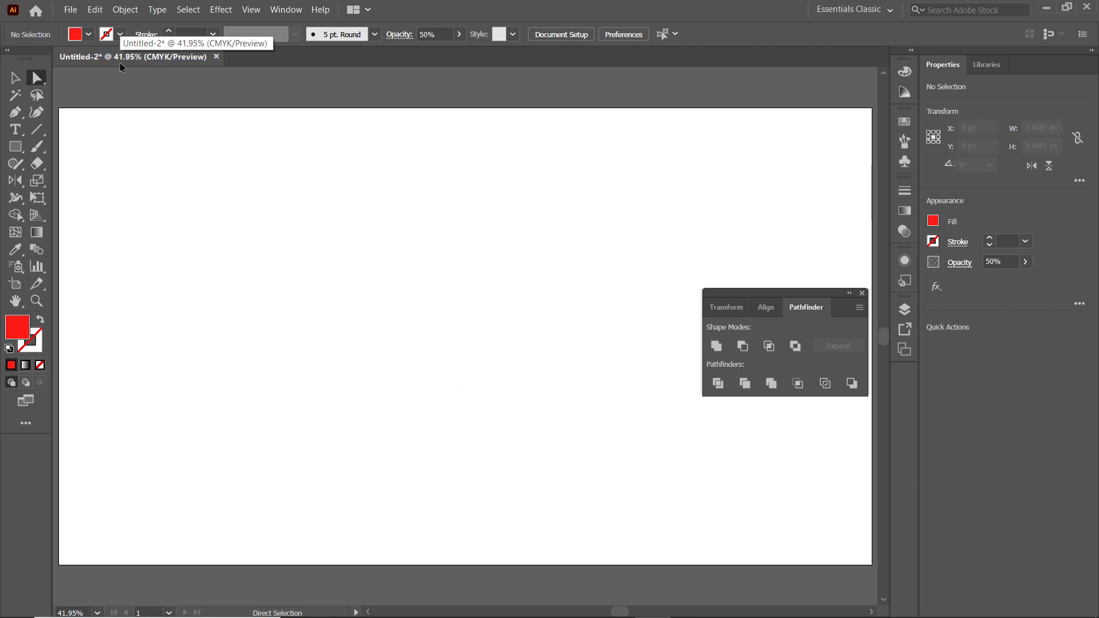
# Draw a horizontal rectangle about 673 × 38 px on the empty artboard and fill it with a white-to-black linear gradient.
pyautogui.click(861, 293)
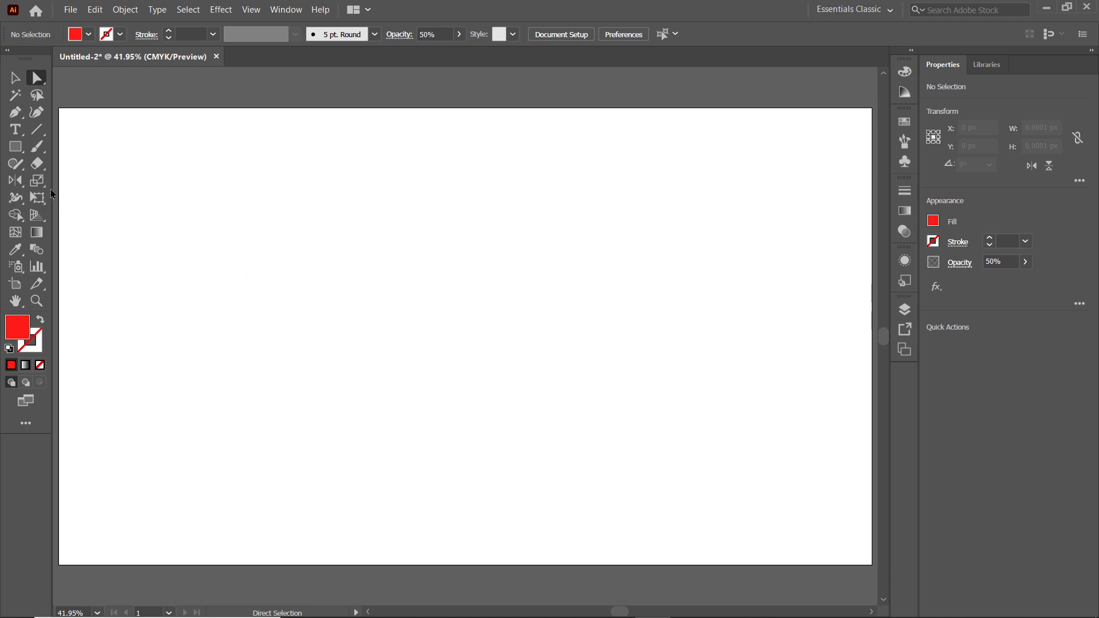
pyautogui.click(15, 147)
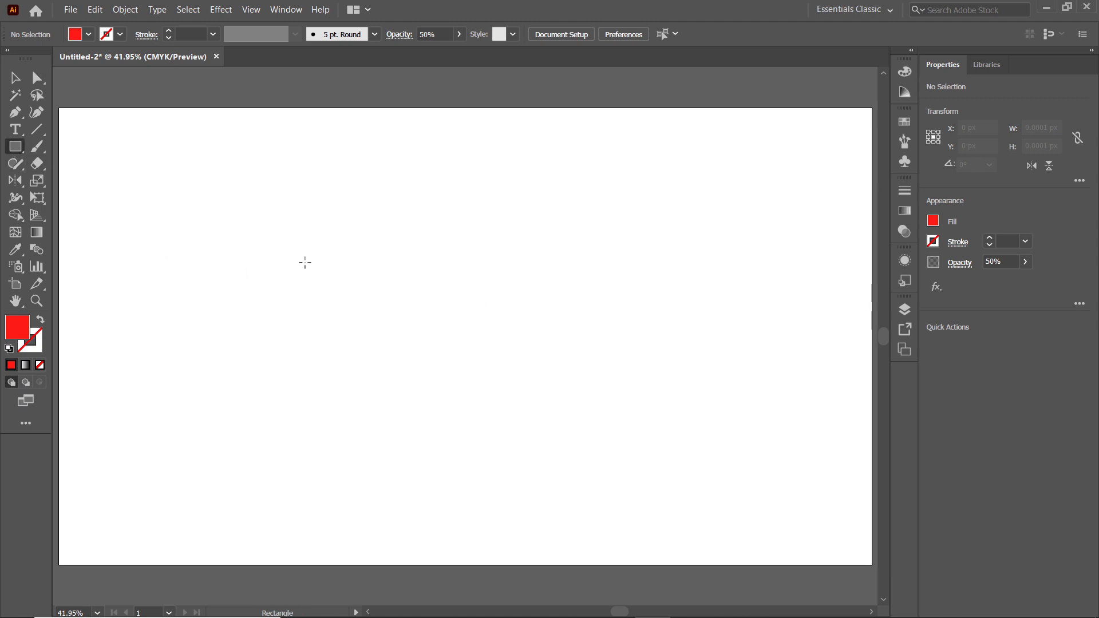
pyautogui.moveTo(305, 263); pyautogui.dragTo(591, 280)
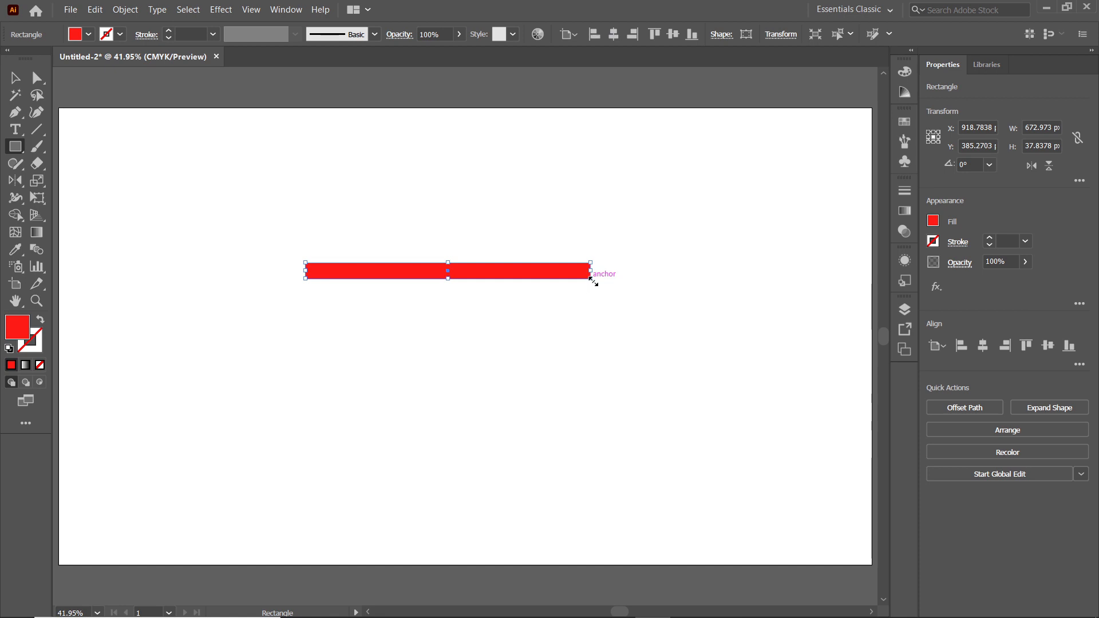
pyautogui.click(36, 232)
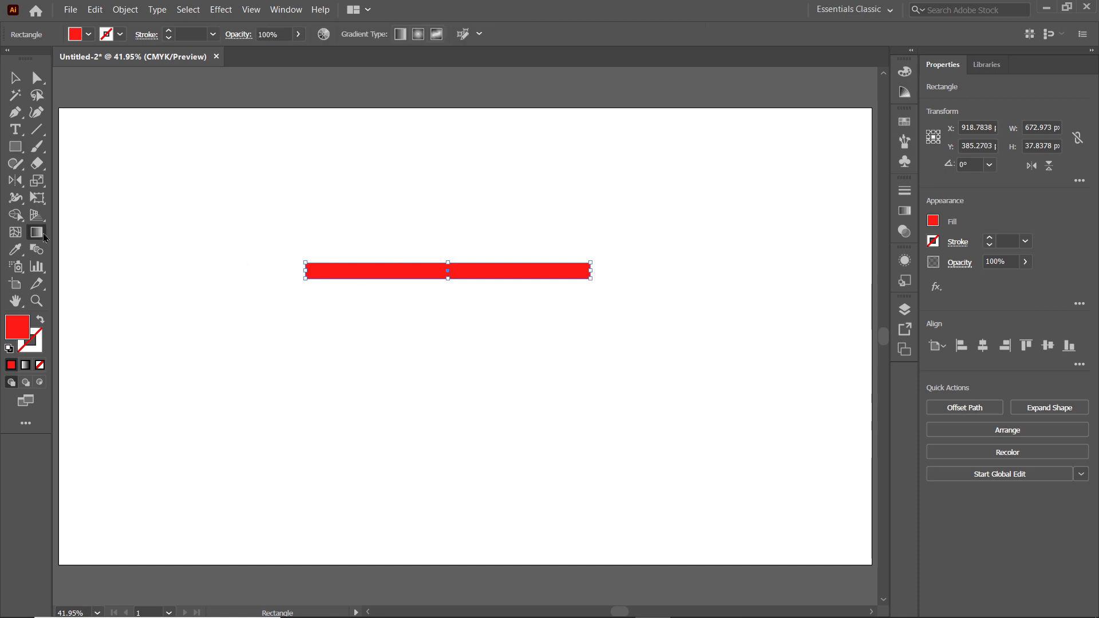
pyautogui.click(412, 272)
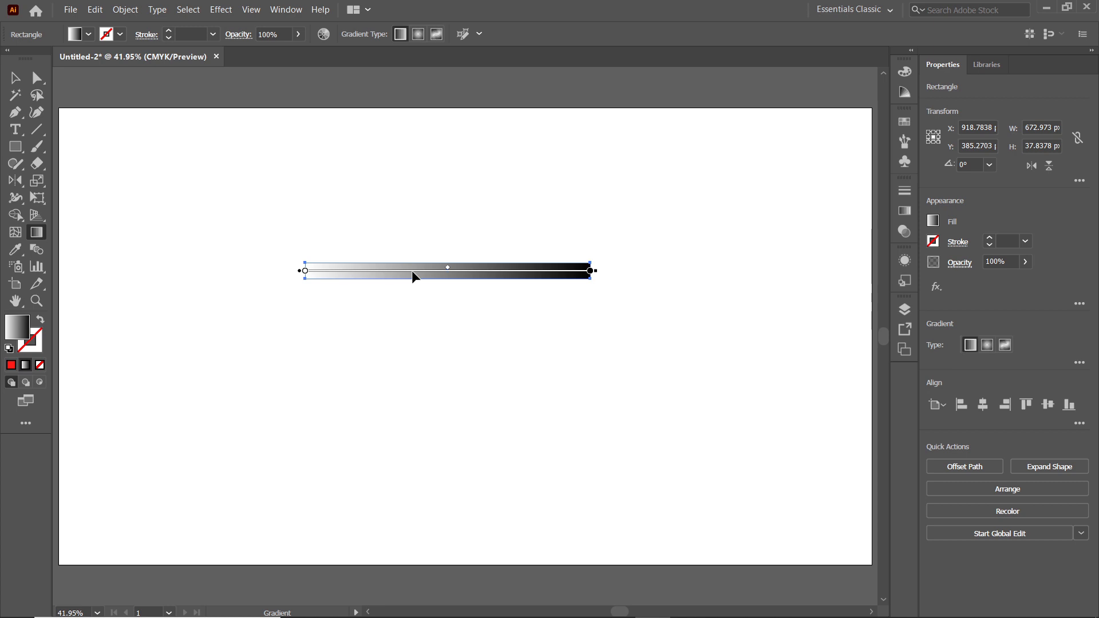
# Switch the white color stop of the rectangle's gradient from Grayscale to the RGB color mode.
pyautogui.click(305, 270)
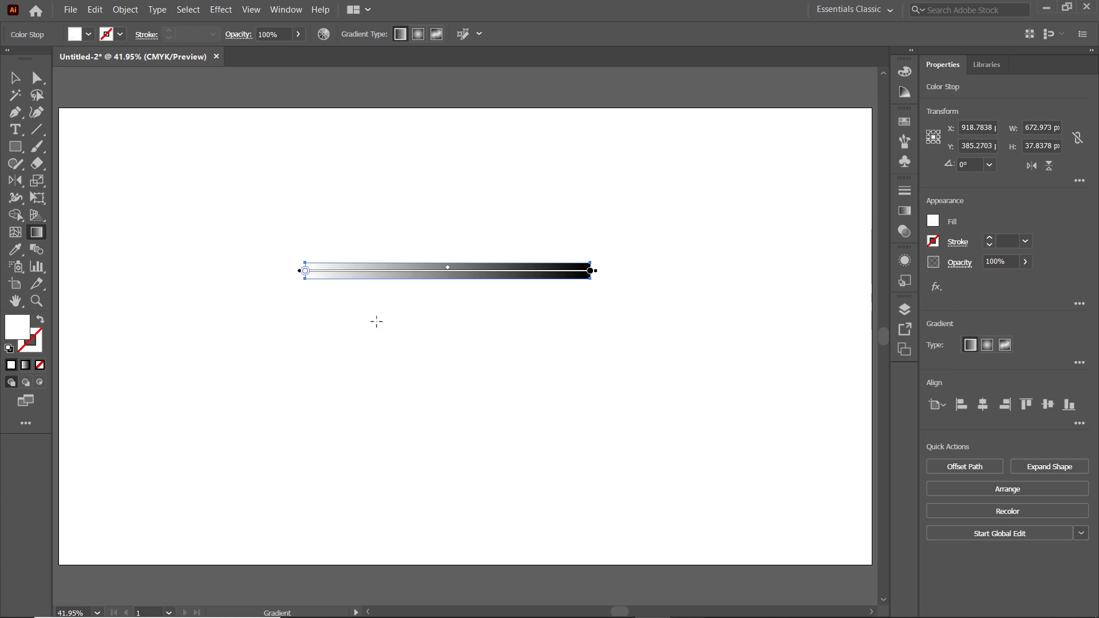
pyautogui.doubleClick(37, 233)
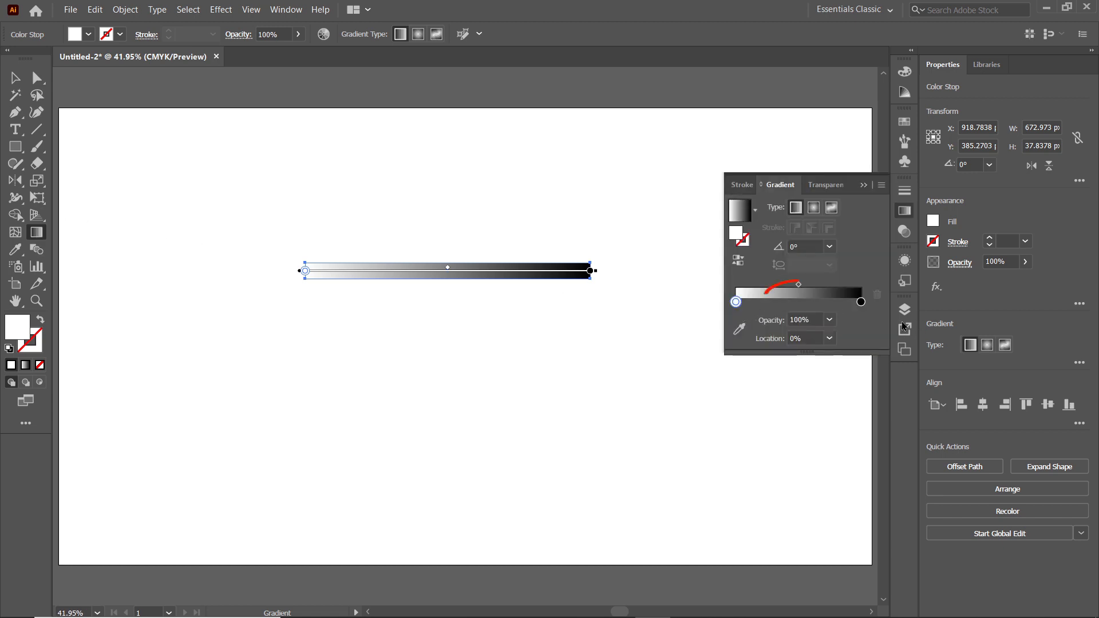
pyautogui.doubleClick(734, 303)
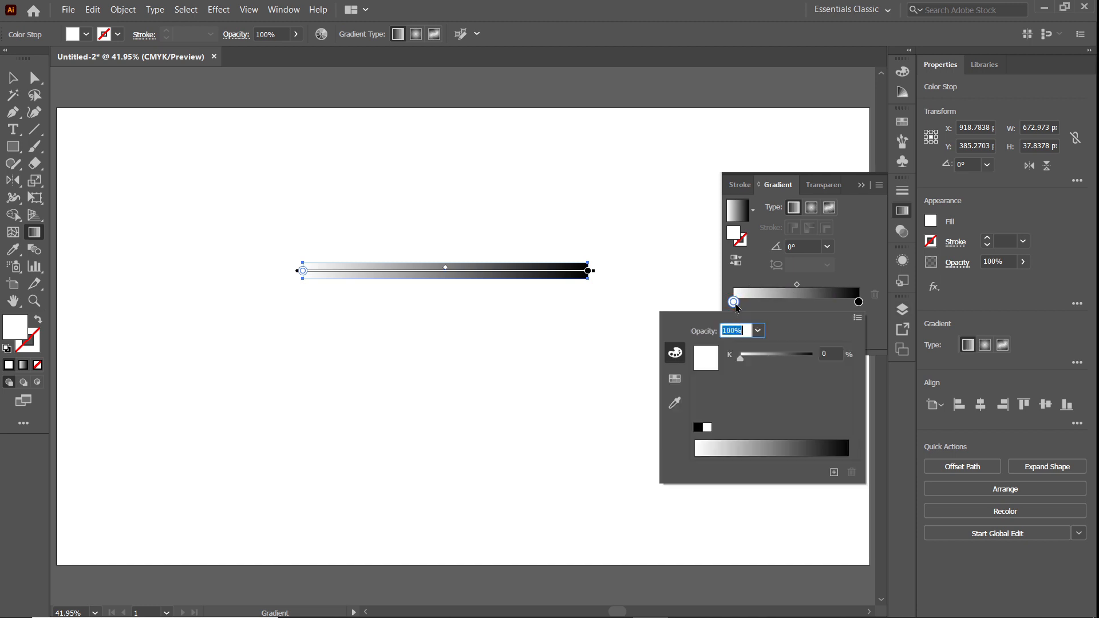
pyautogui.click(857, 317)
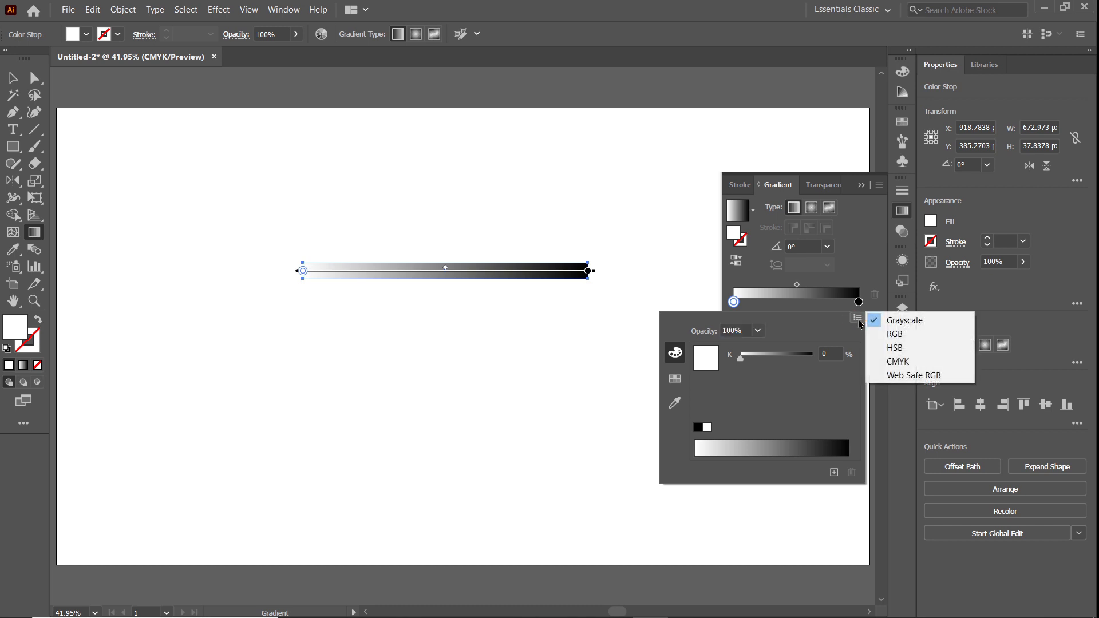
pyautogui.click(885, 335)
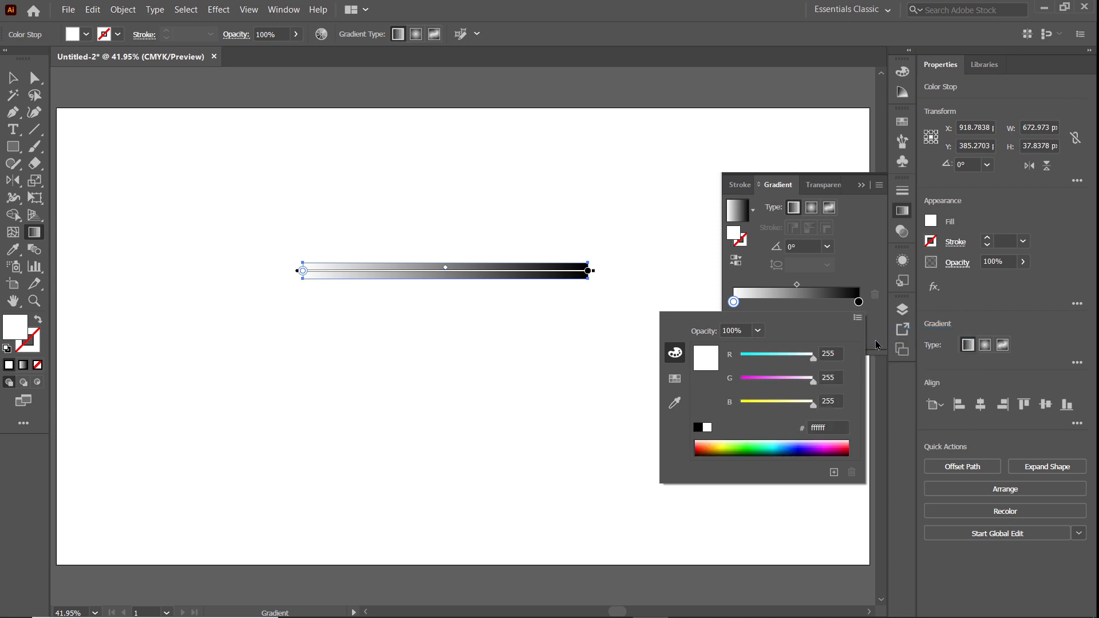
# Switch the black color stop of the gradient to the RGB color mode and collapse the gradient settings.
pyautogui.click(858, 306)
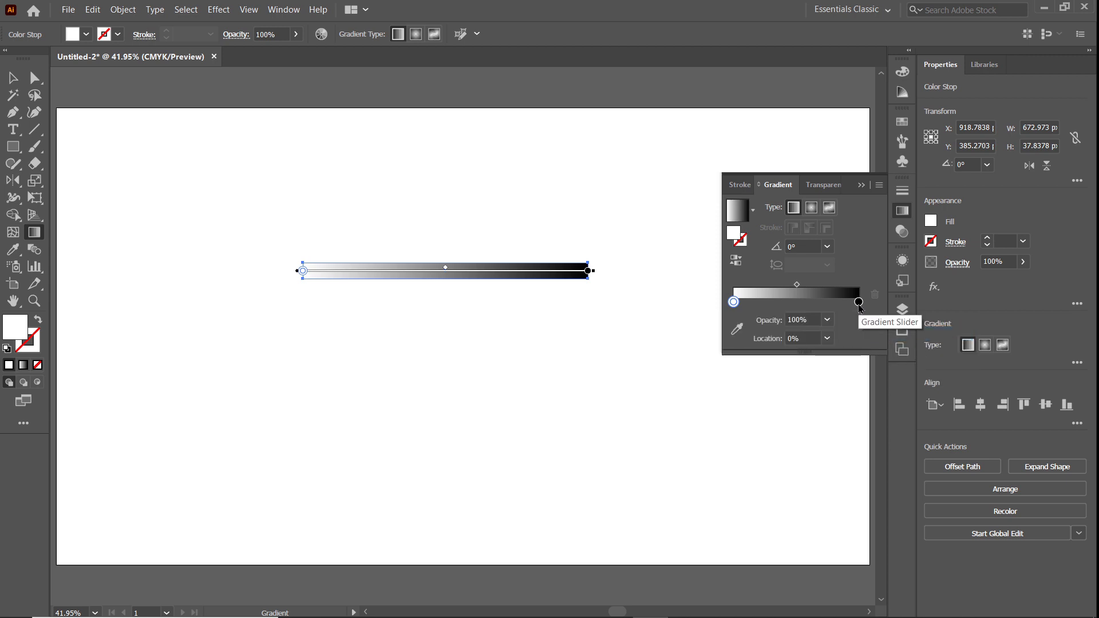
pyautogui.doubleClick(859, 303)
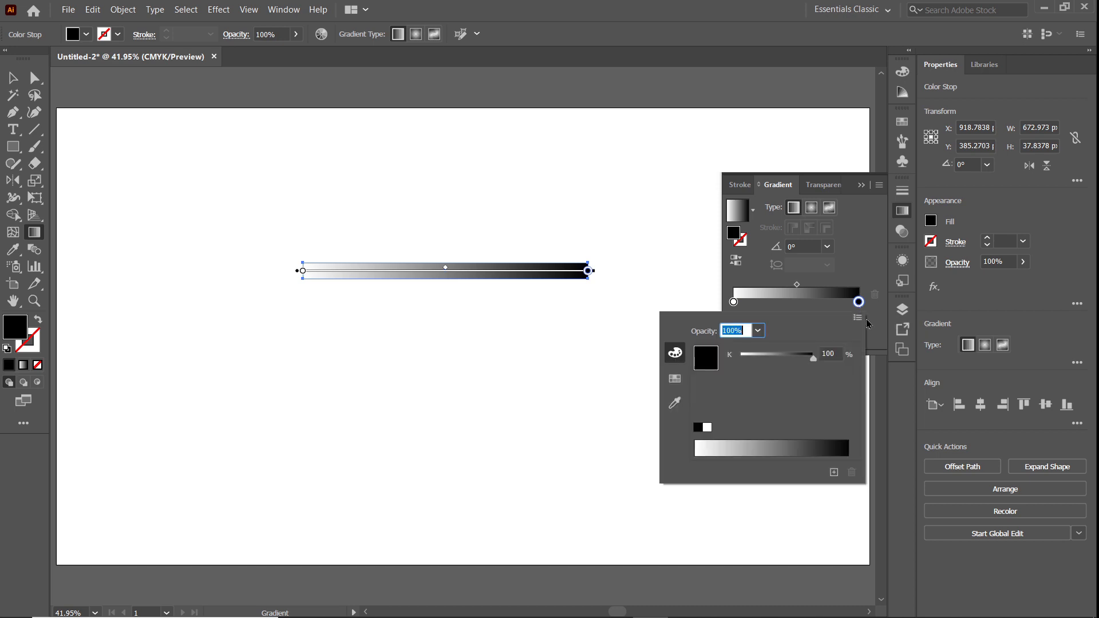
pyautogui.click(856, 318)
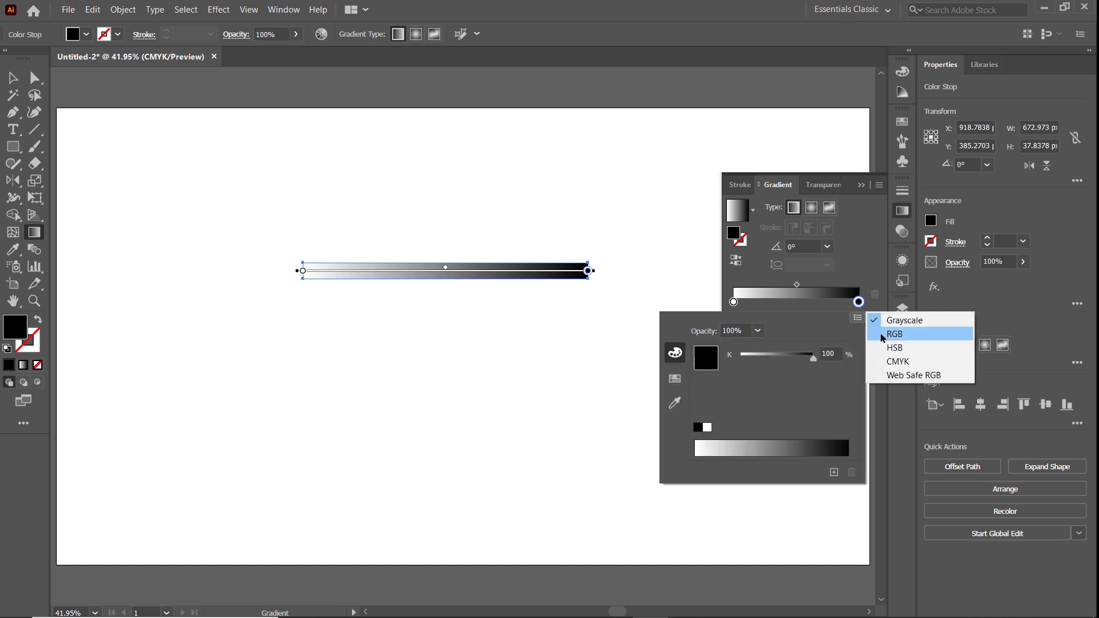
pyautogui.click(882, 337)
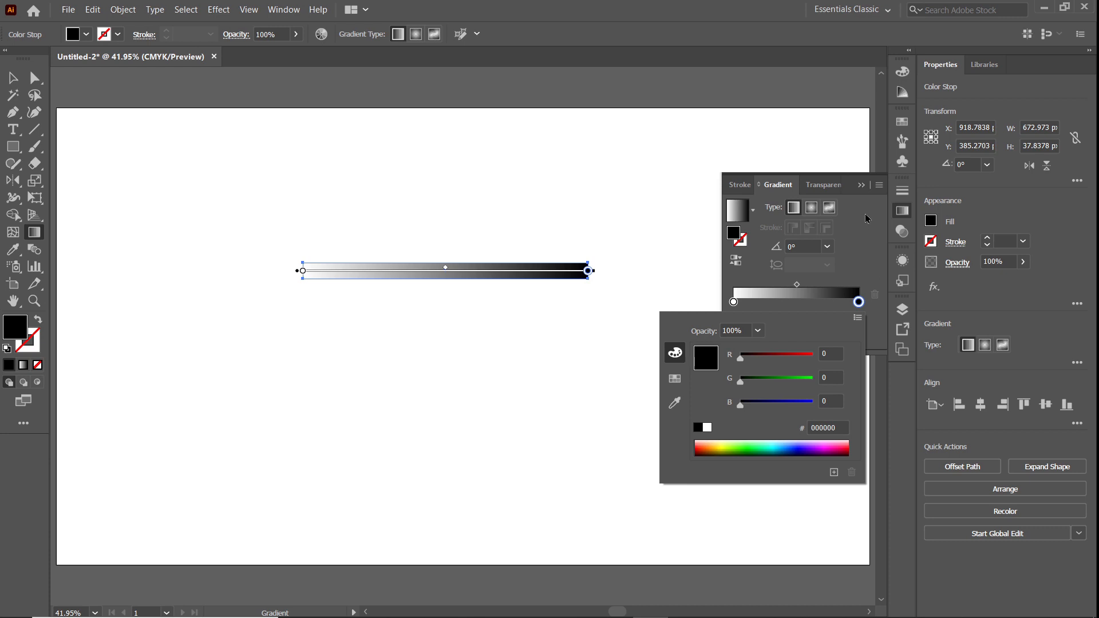
pyautogui.click(860, 191)
pyautogui.click(860, 186)
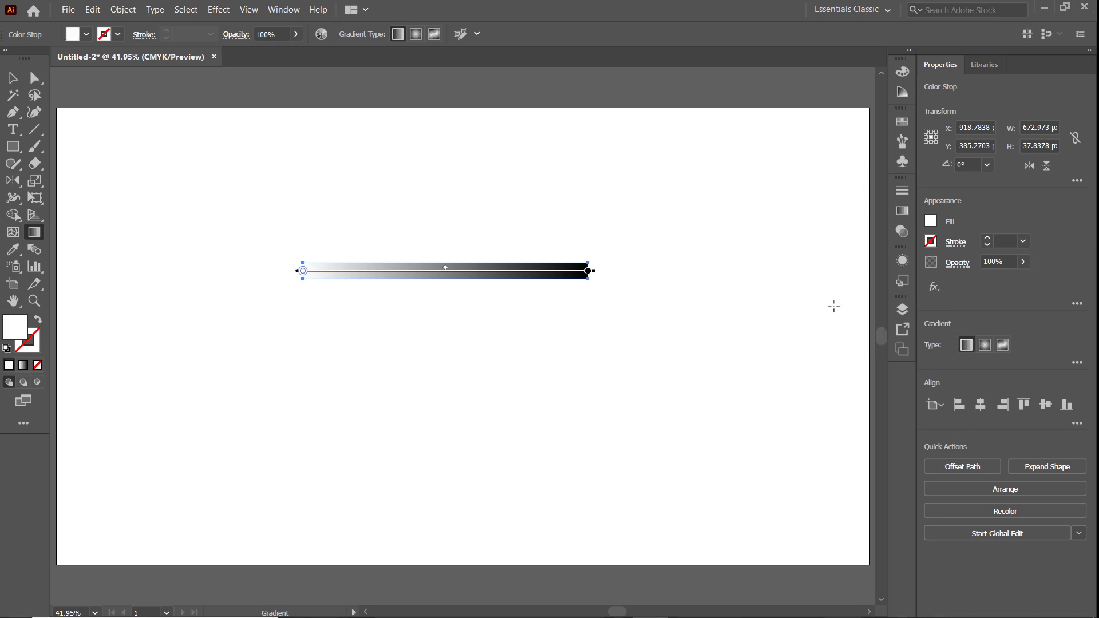
# Set the gradient's starting color stop at the bar's left end to hex e72c83.
pyautogui.doubleClick(302, 273)
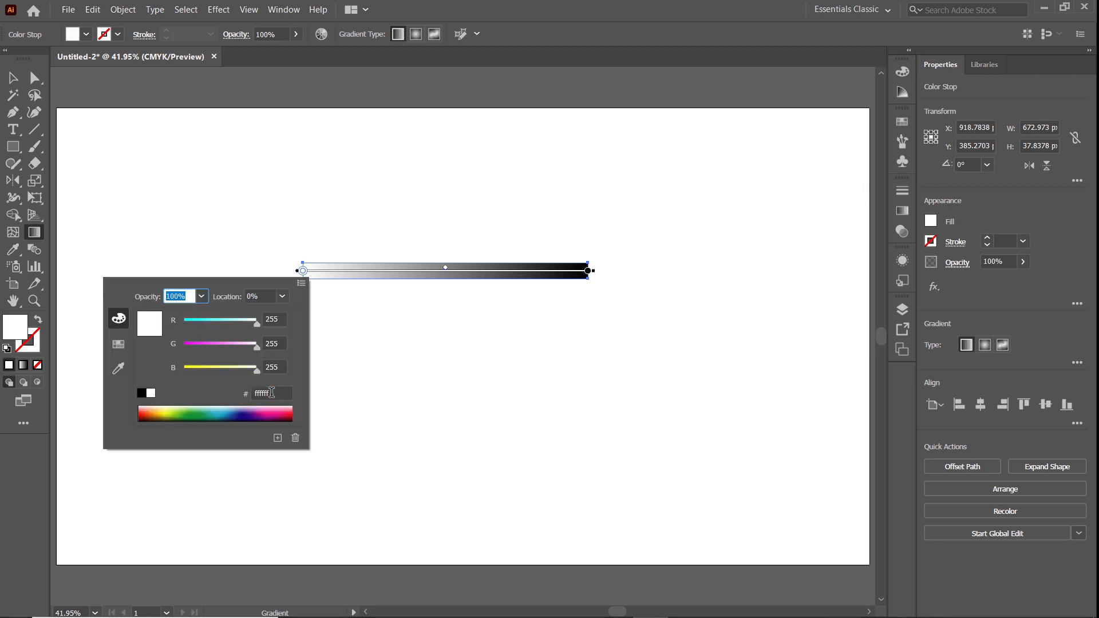
pyautogui.click(277, 392)
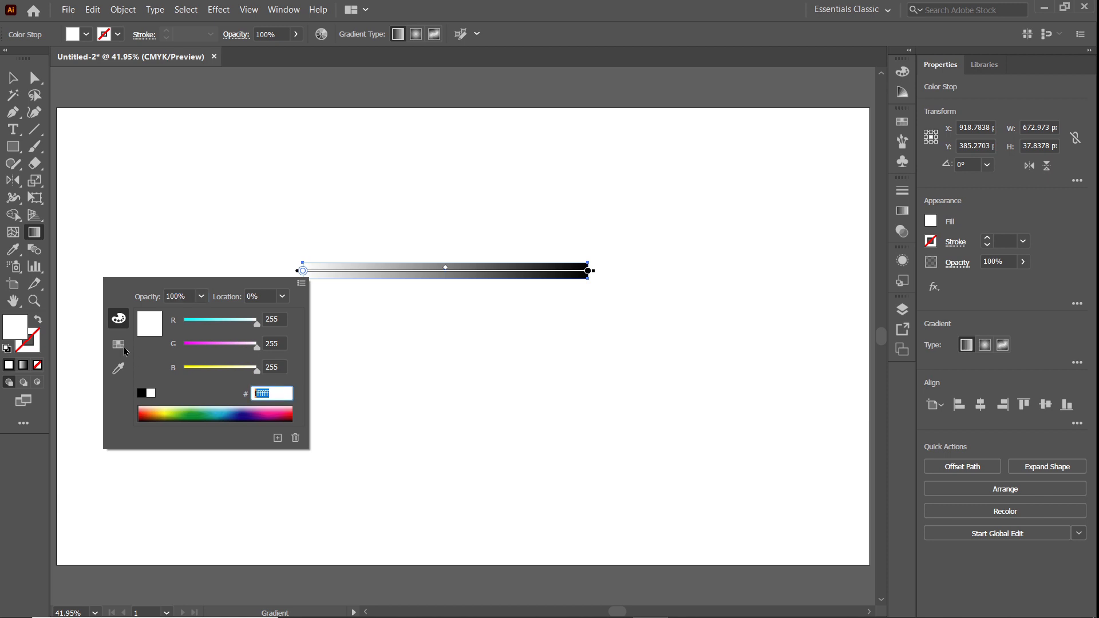
pyautogui.write('e7')
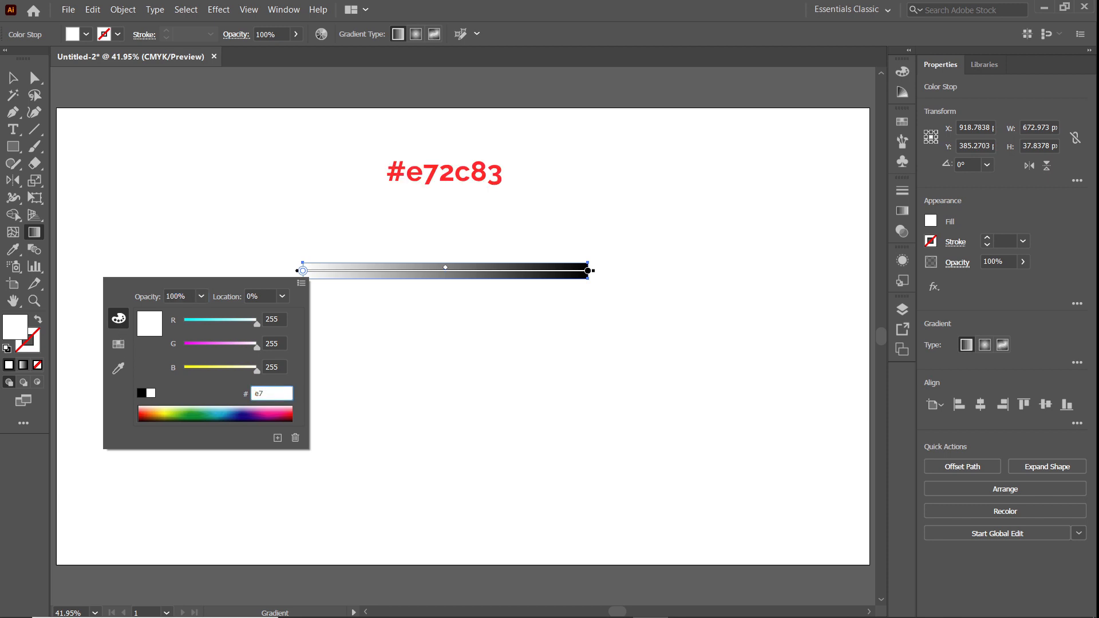
pyautogui.write('2c83')
pyautogui.press('Return')
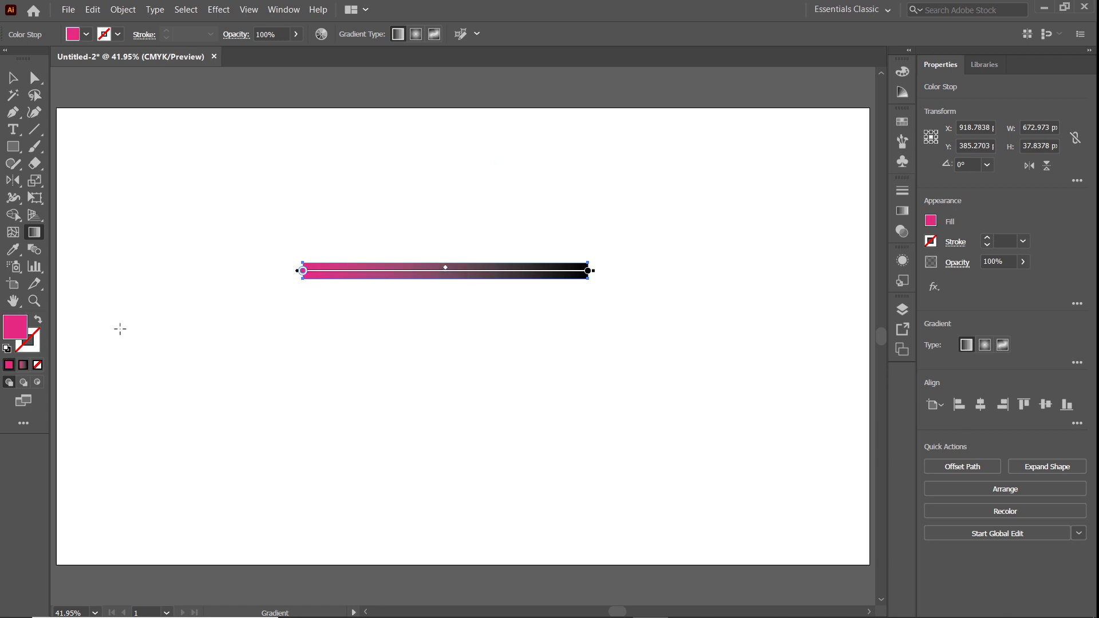
# Set the gradient's ending color stop at the bar's right end to hex f88676.
pyautogui.click(587, 272)
pyautogui.doubleClick(587, 272)
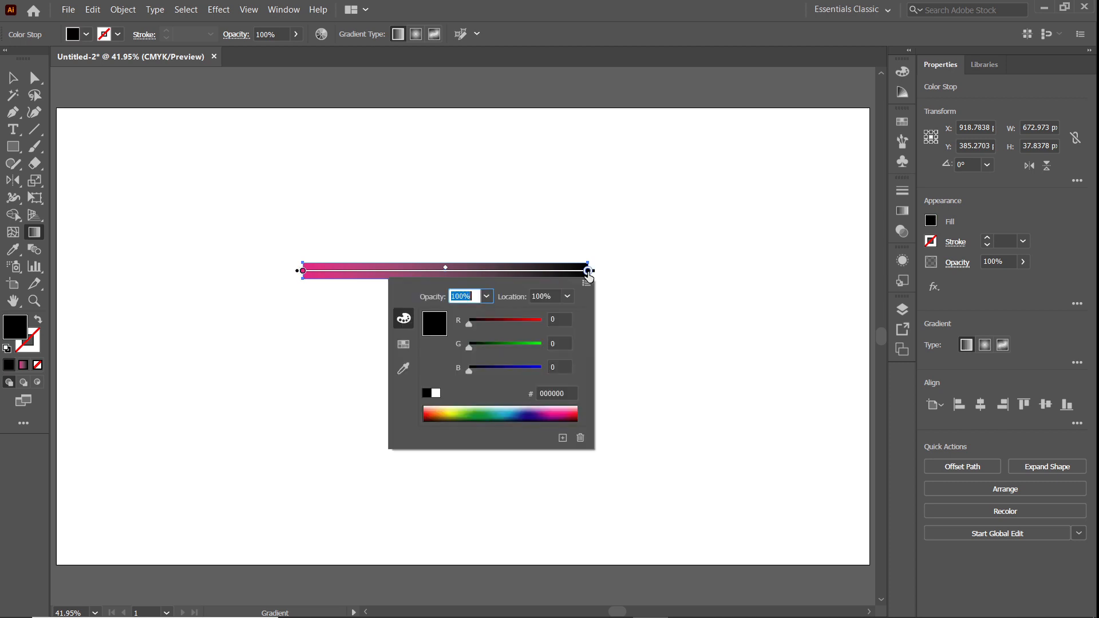
pyautogui.click(556, 393)
pyautogui.write('f')
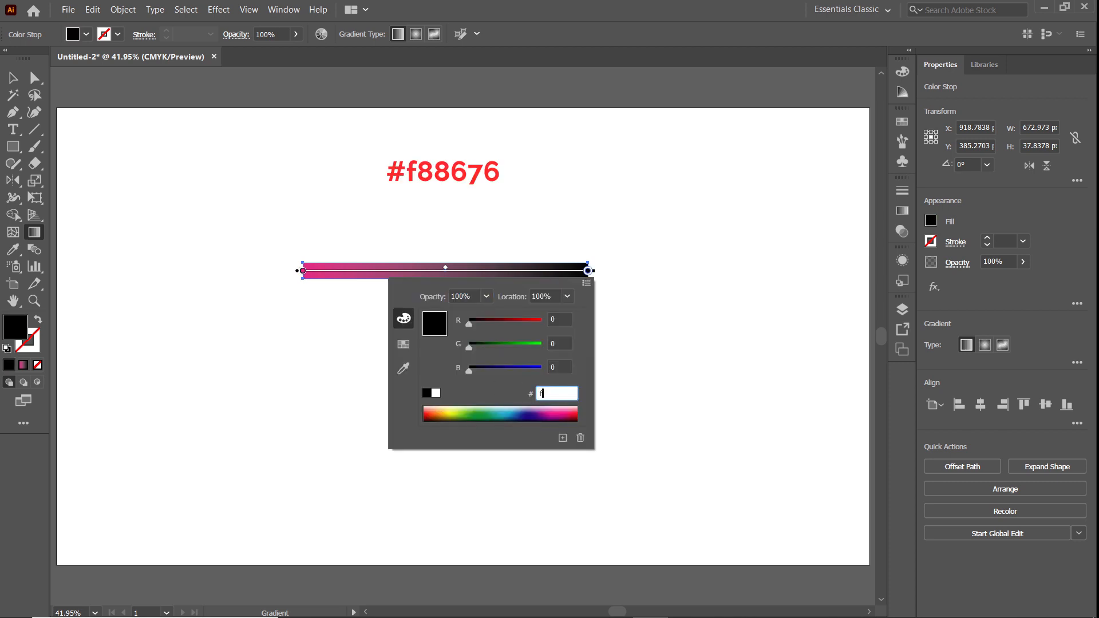
pyautogui.write('88676')
pyautogui.press('Return')
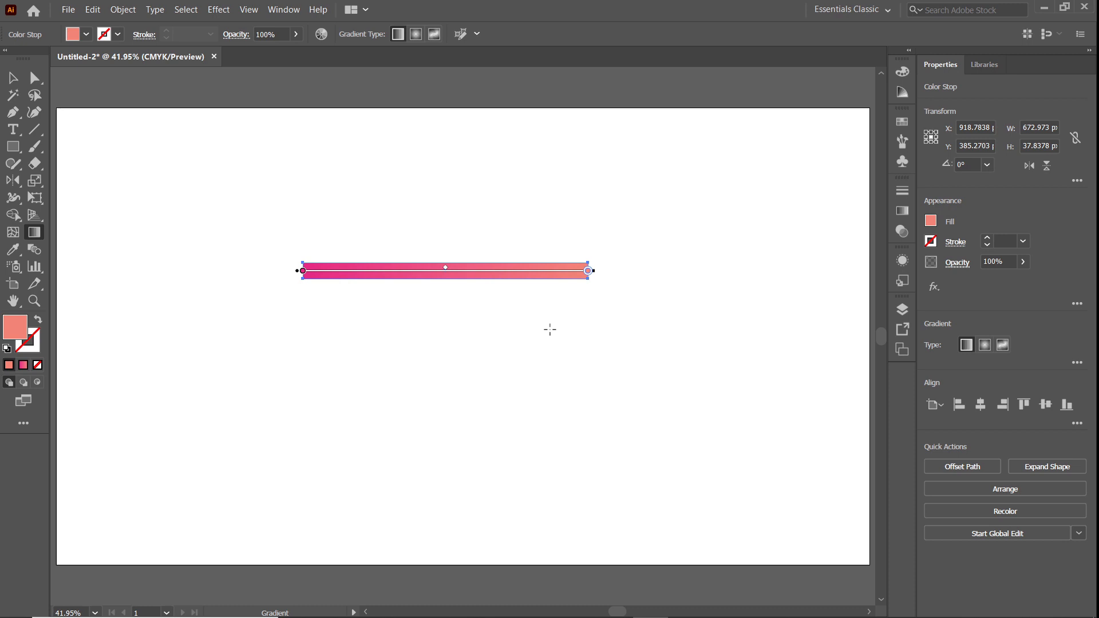
# Duplicate the pink gradient bar twice straight below the original to make a stack of three bars.
pyautogui.click(13, 77)
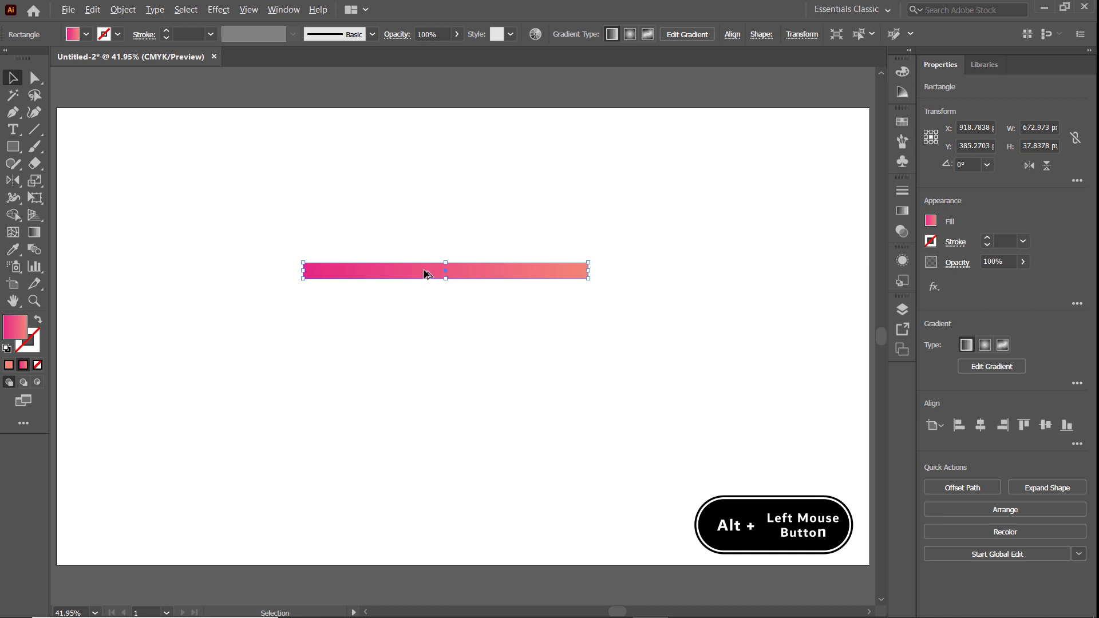
pyautogui.moveTo(424, 273); pyautogui.dragTo(419, 341)
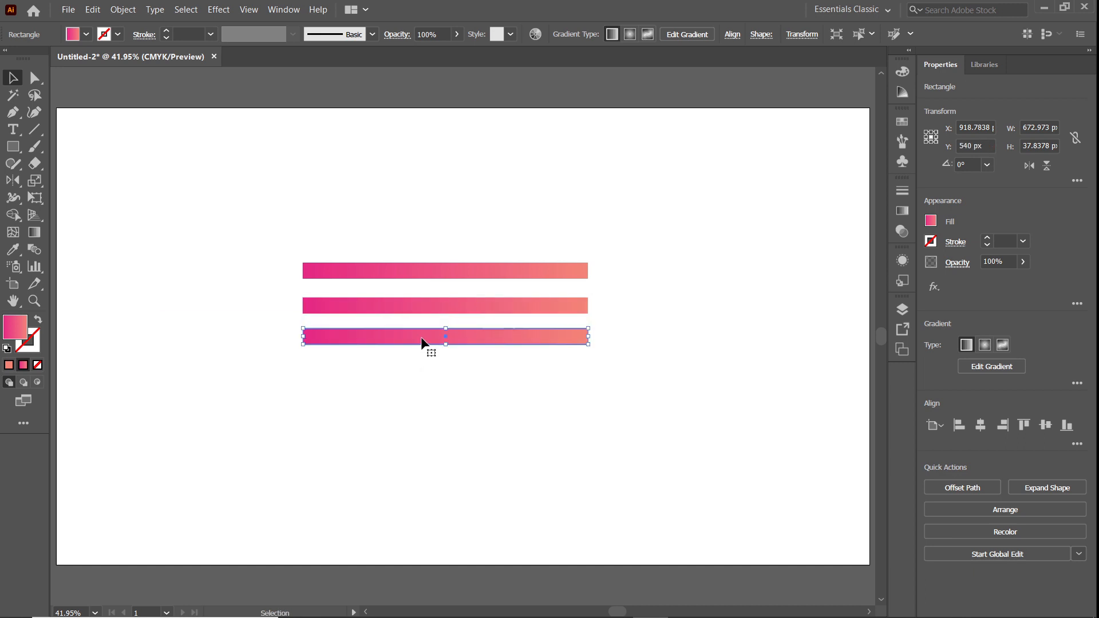
# Set the left gradient stop of the middle bar to hex e43833.
pyautogui.click(404, 312)
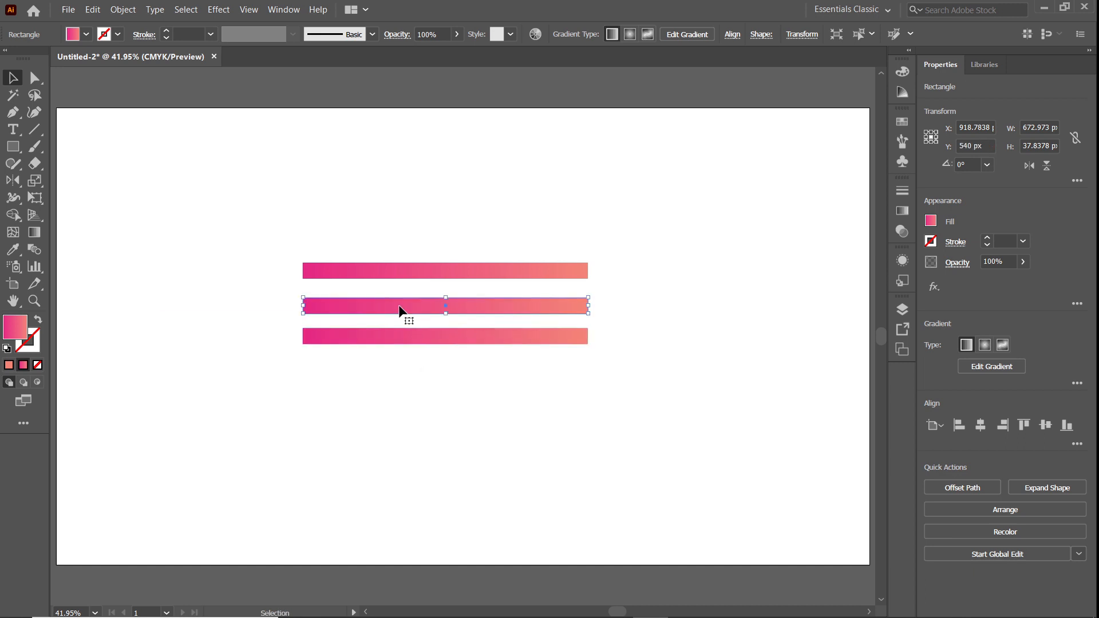
pyautogui.click(34, 234)
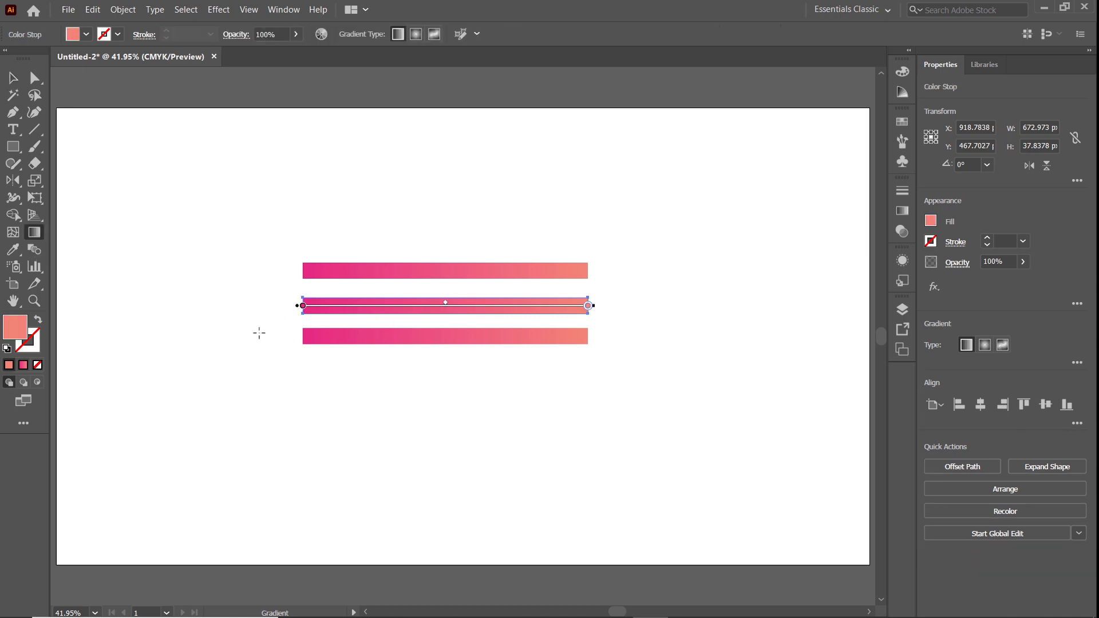
pyautogui.doubleClick(303, 306)
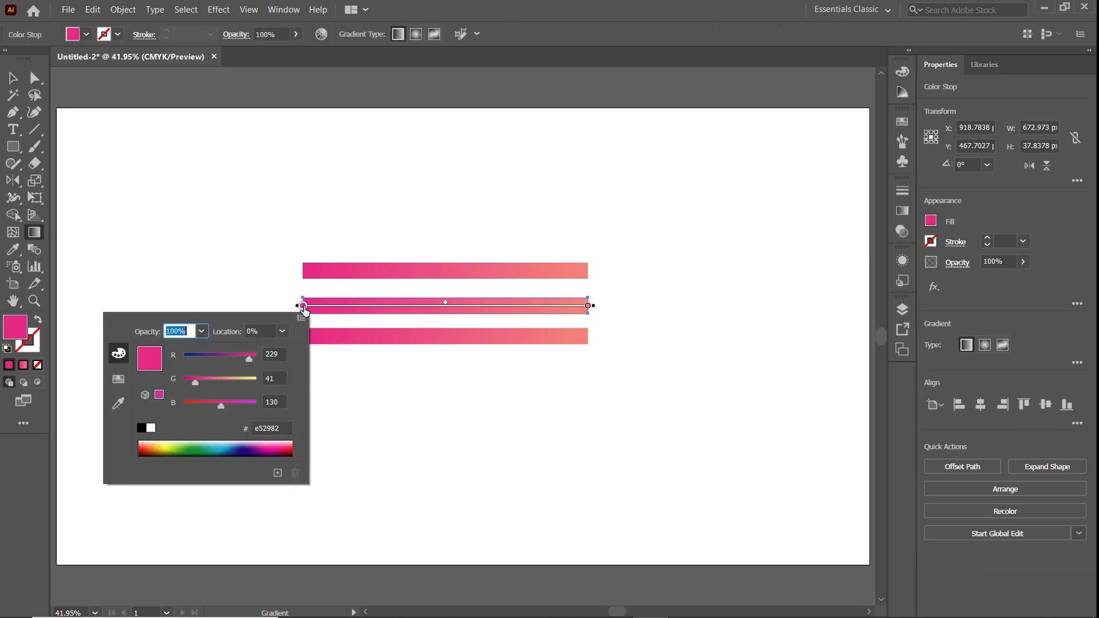
pyautogui.click(282, 428)
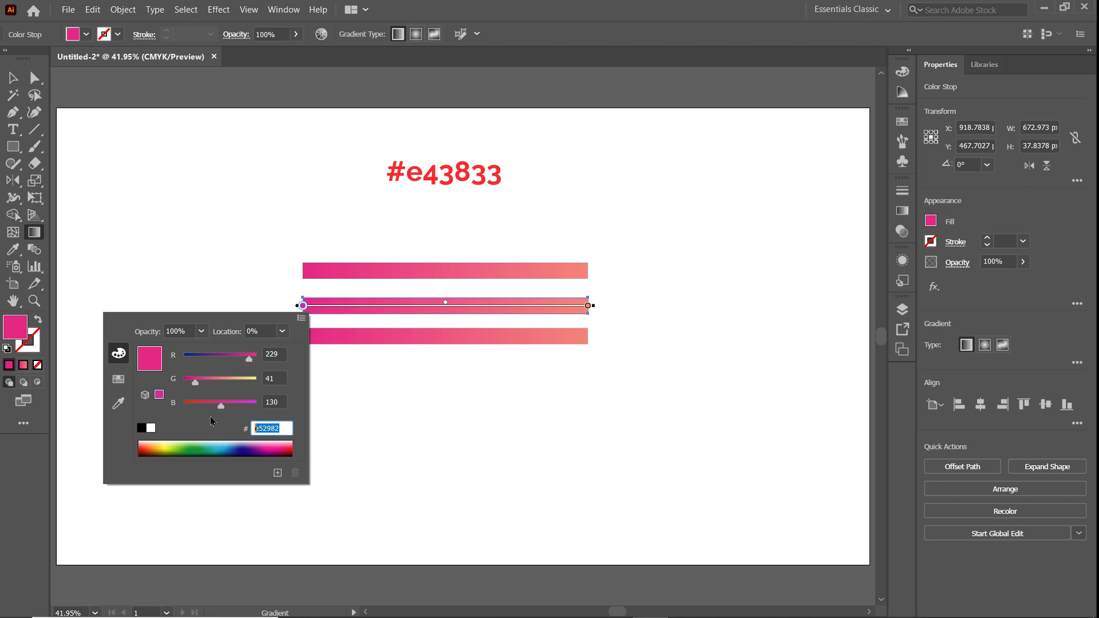
pyautogui.write('e43833')
pyautogui.press('Return')
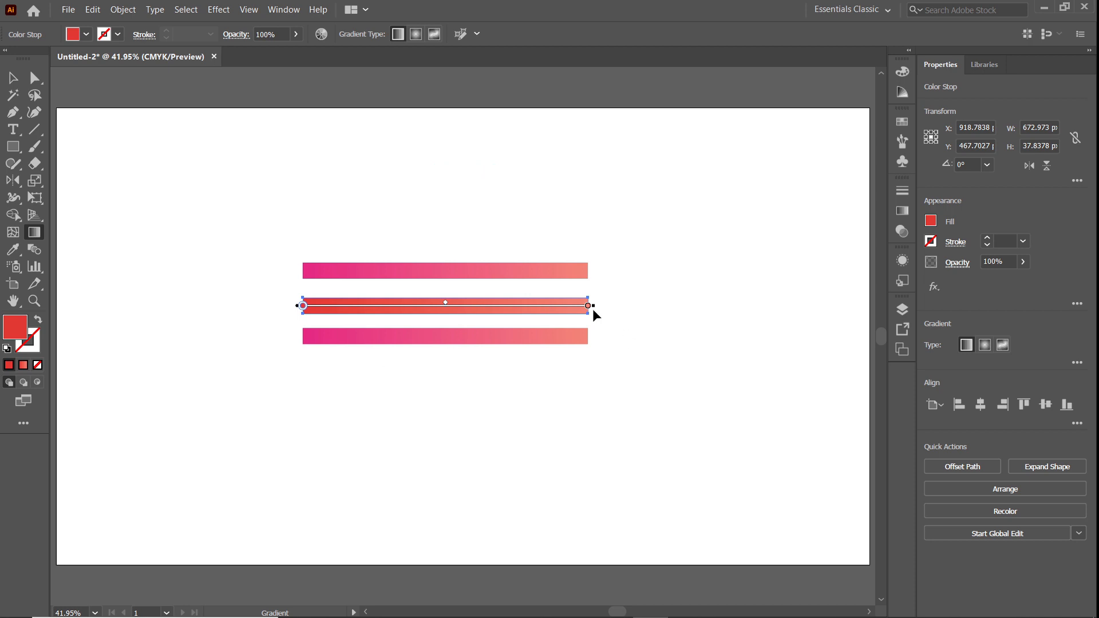
# Set the right gradient stop of the middle bar to hex f9b040.
pyautogui.click(589, 306)
pyautogui.doubleClick(588, 307)
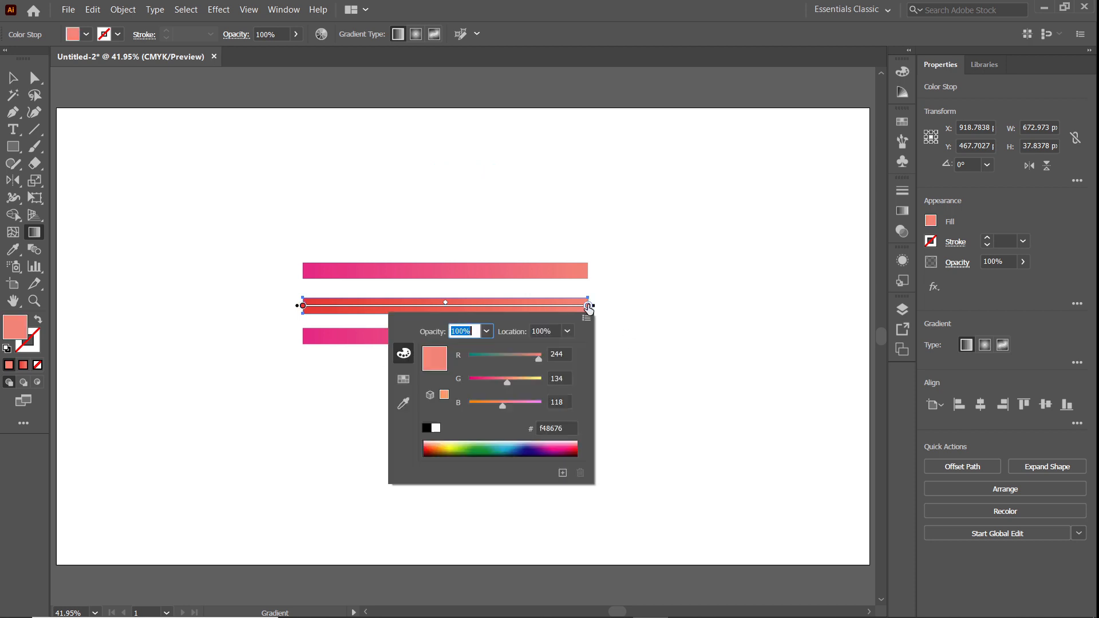
pyautogui.click(552, 428)
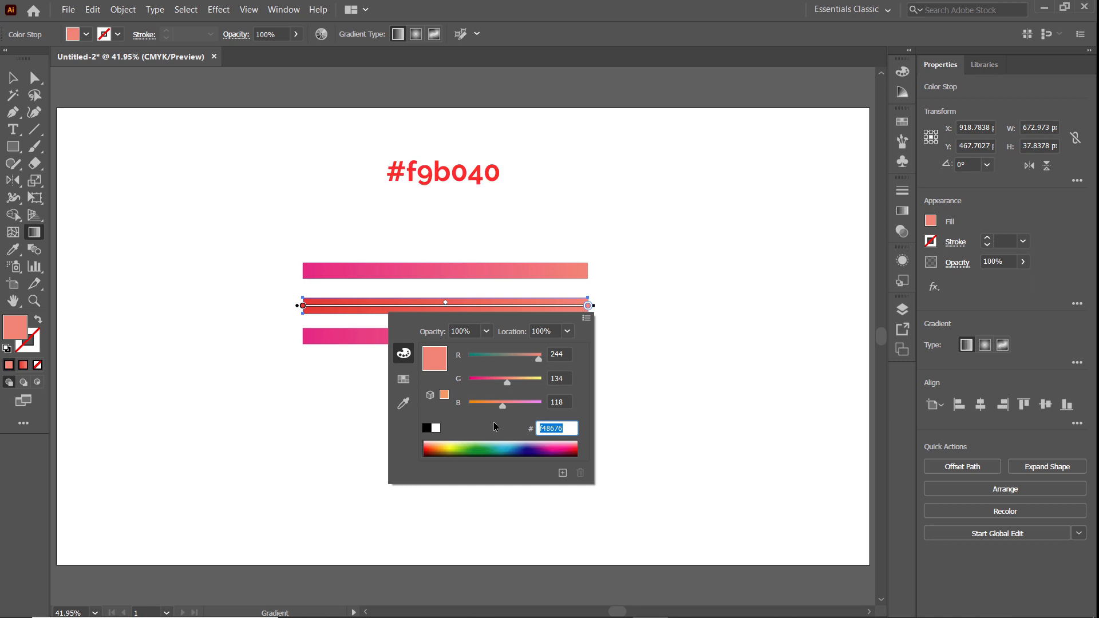
pyautogui.write('f9b040')
pyautogui.press('Return')
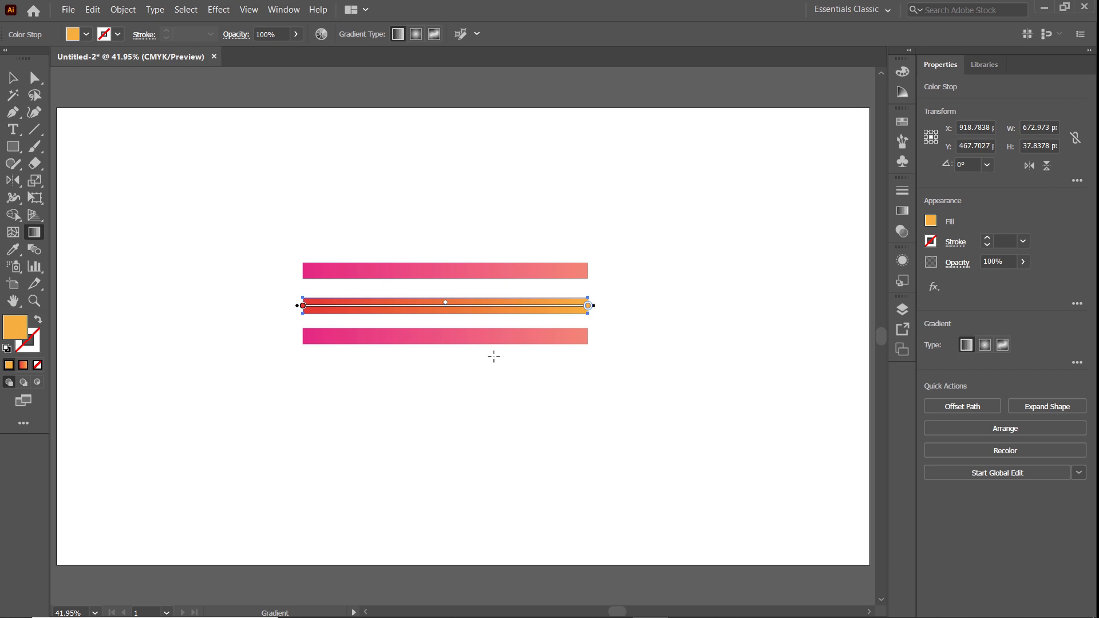
# Set the left gradient stop of the lowest bar to hex a81787.
pyautogui.click(12, 78)
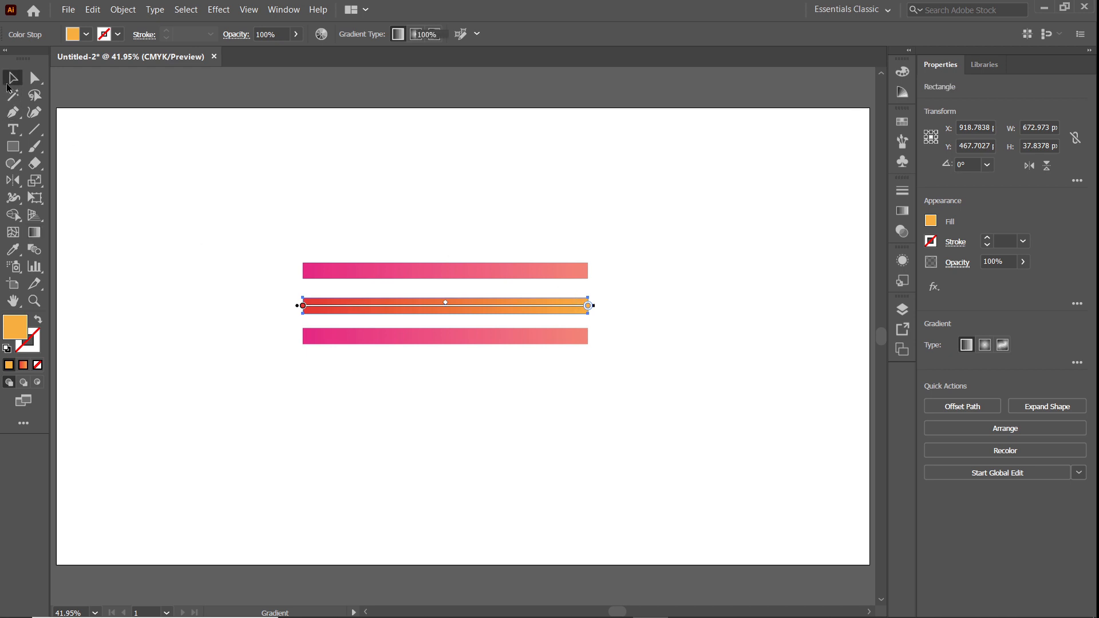
pyautogui.click(457, 339)
pyautogui.press('g')
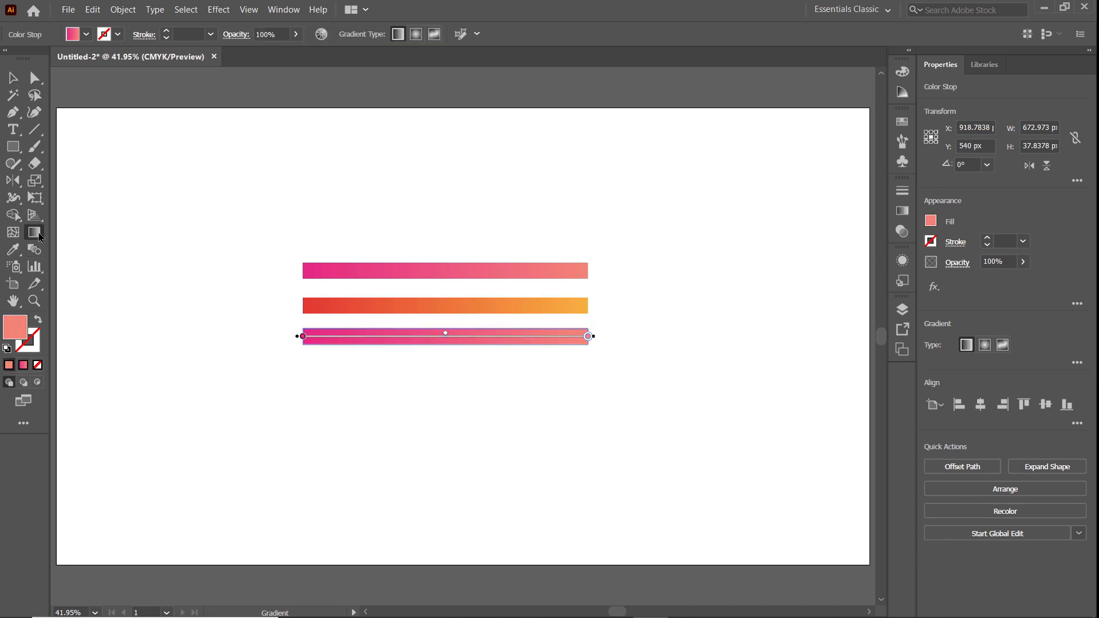
pyautogui.doubleClick(302, 337)
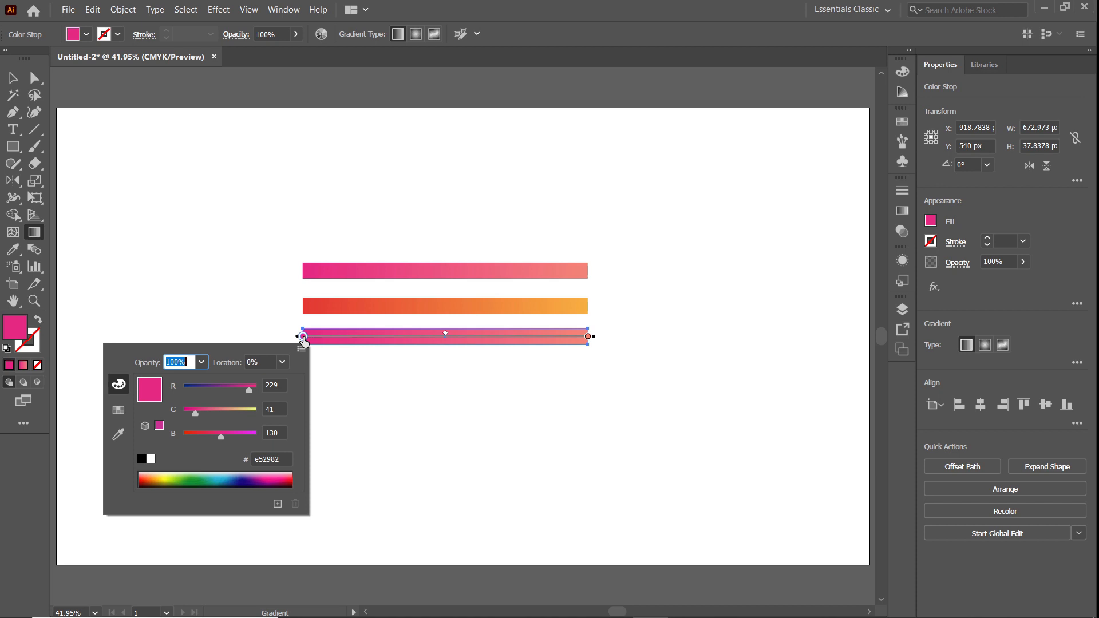
pyautogui.click(280, 459)
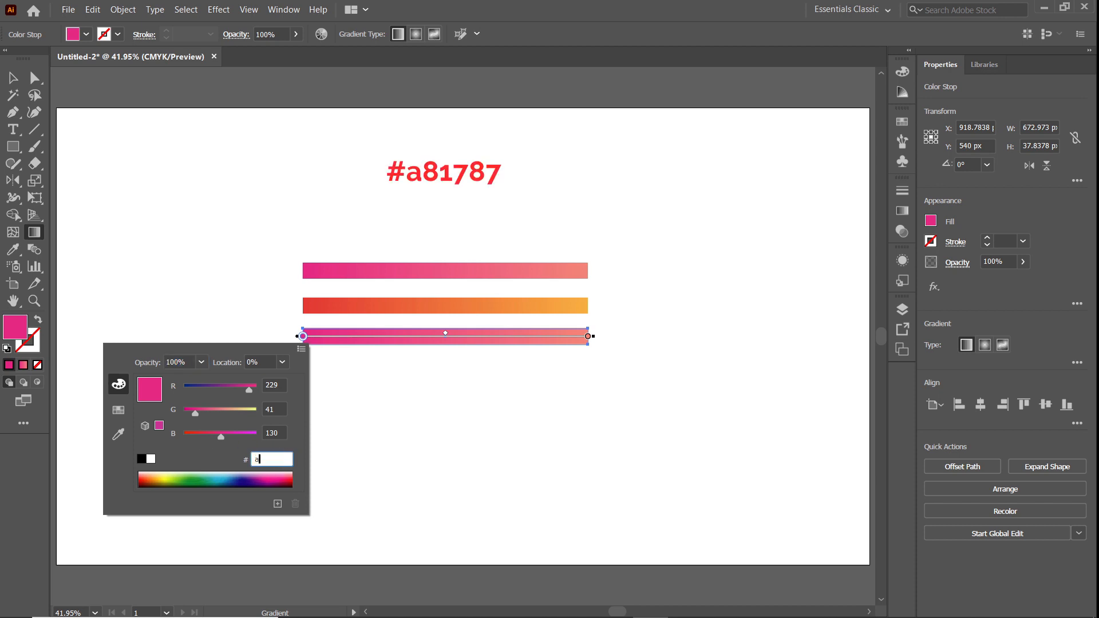
pyautogui.write('a81787')
pyautogui.press('Return')
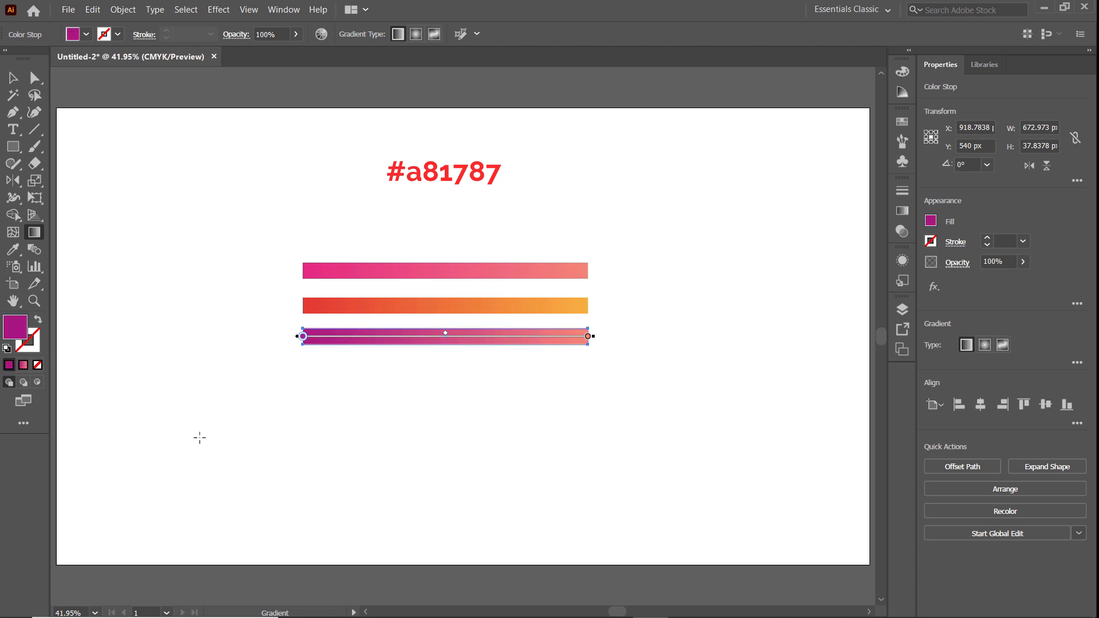
# Set the right gradient stop of the lowest bar to hex f27898.
pyautogui.doubleClick(588, 337)
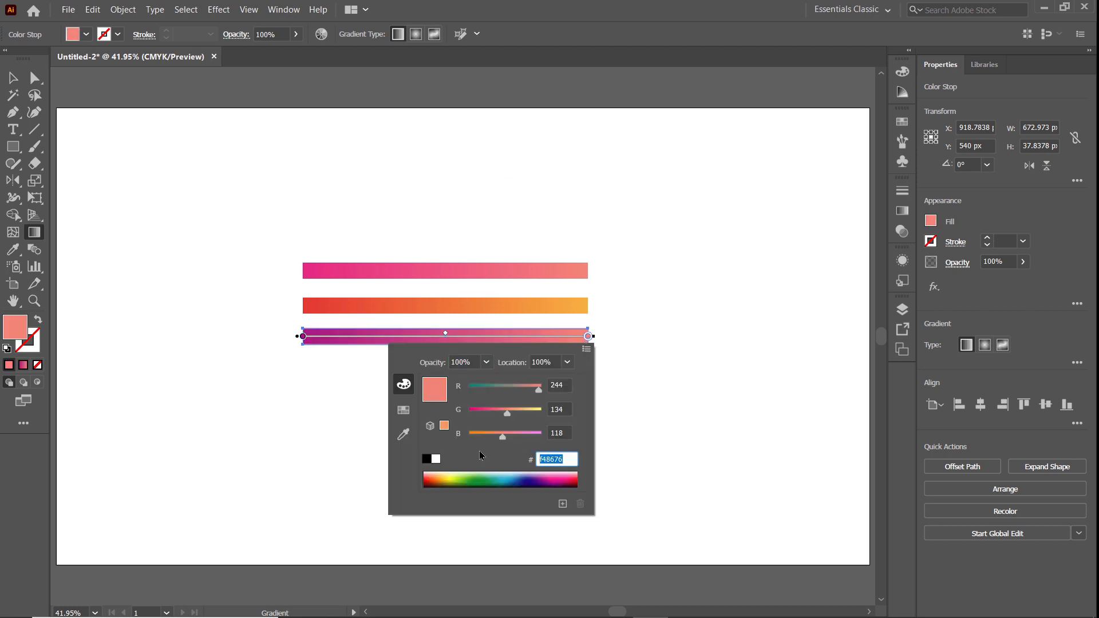
pyautogui.write('f278')
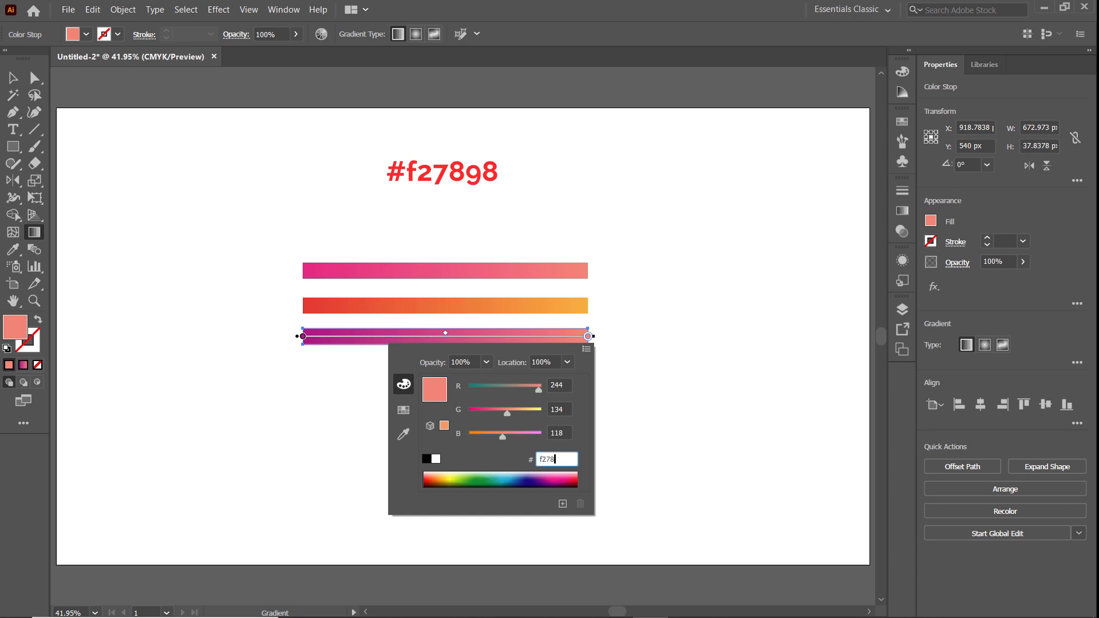
pyautogui.write('98')
pyautogui.press('Return')
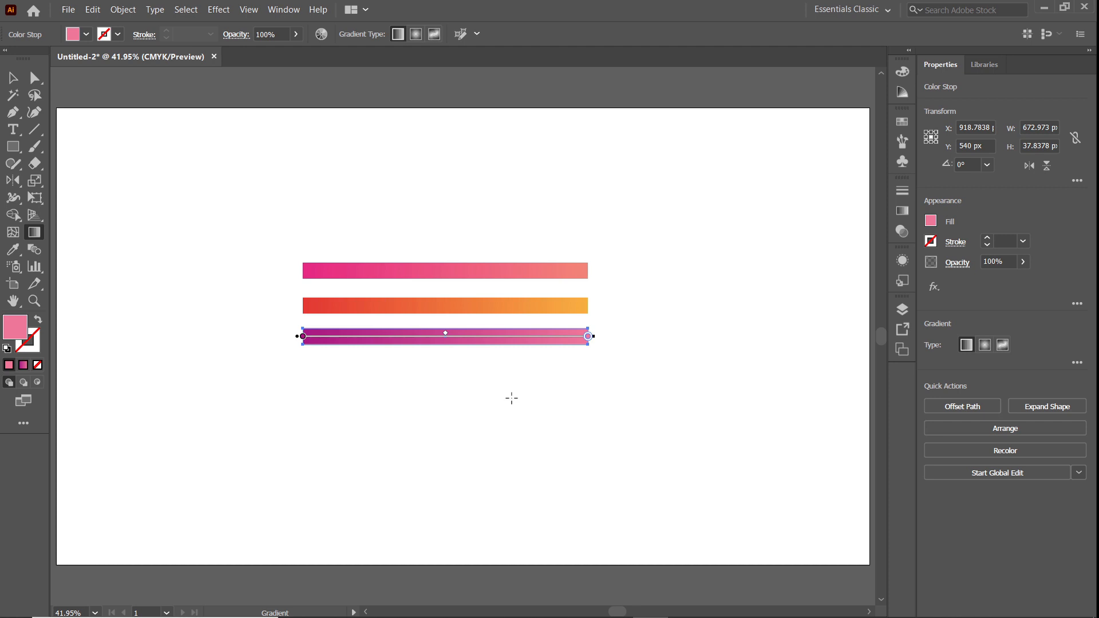
# Save the top bar's pink gradient as a new swatch named "Gradient 1".
pyautogui.click(9, 80)
pyautogui.click(273, 10)
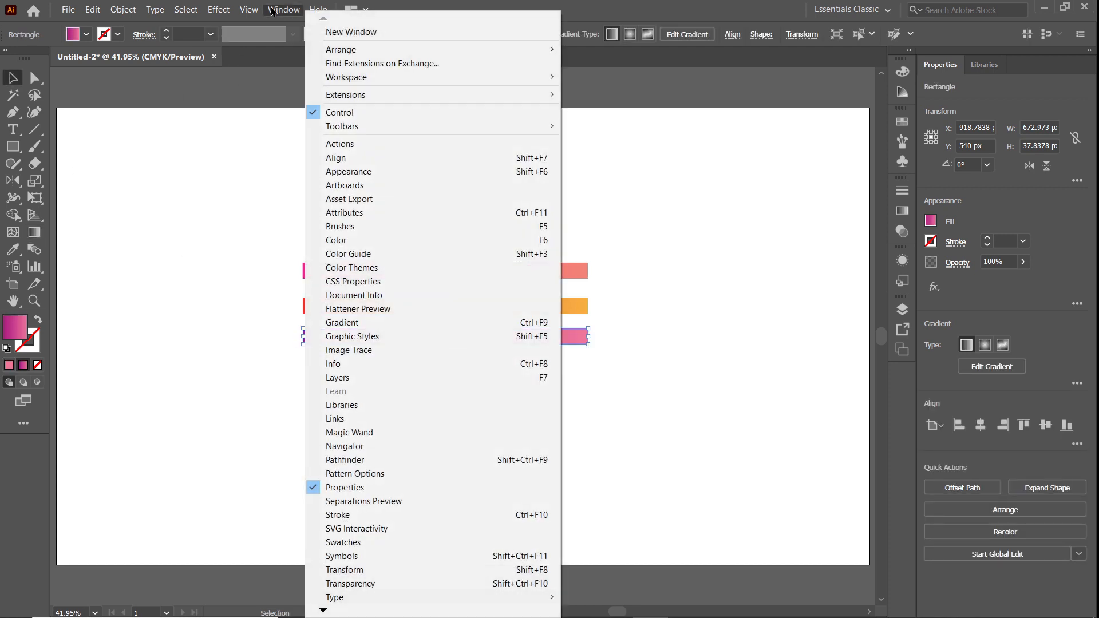
pyautogui.click(379, 543)
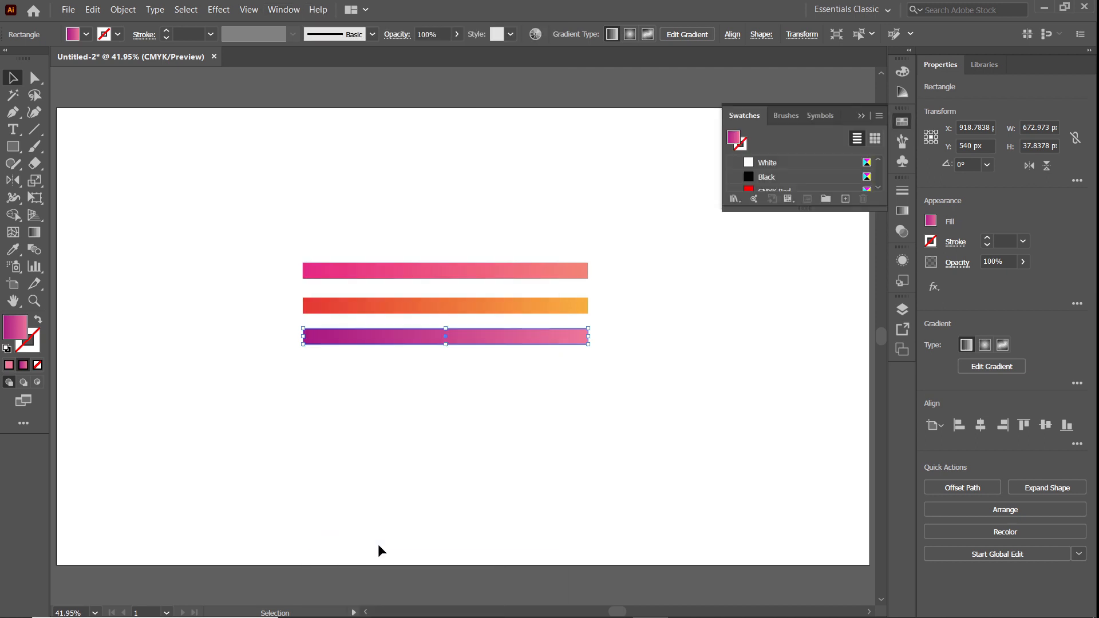
pyautogui.click(465, 265)
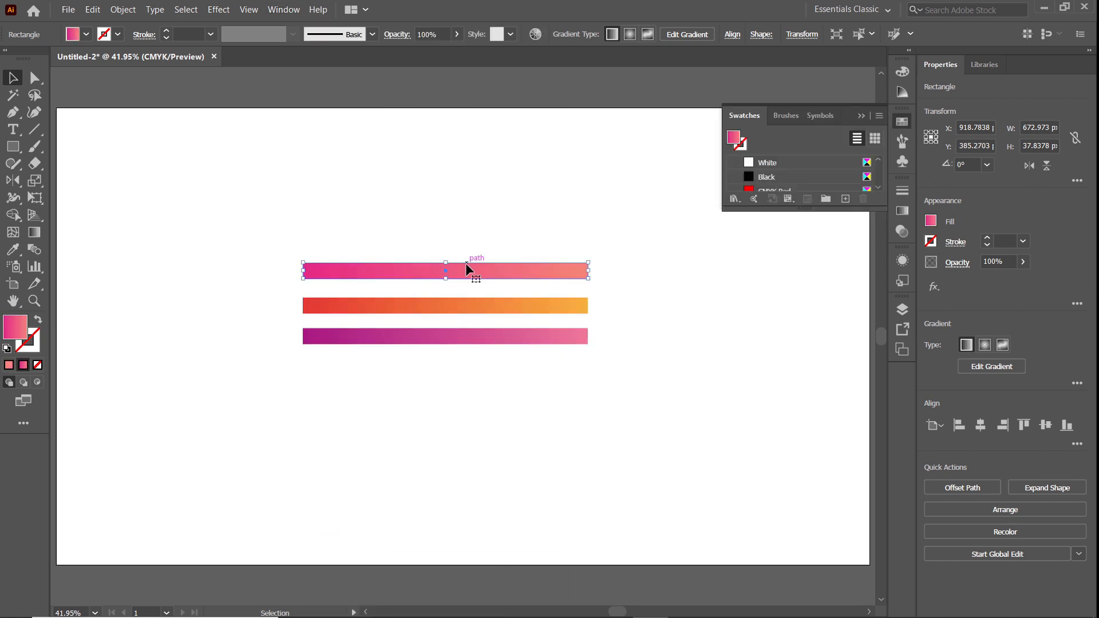
pyautogui.click(846, 200)
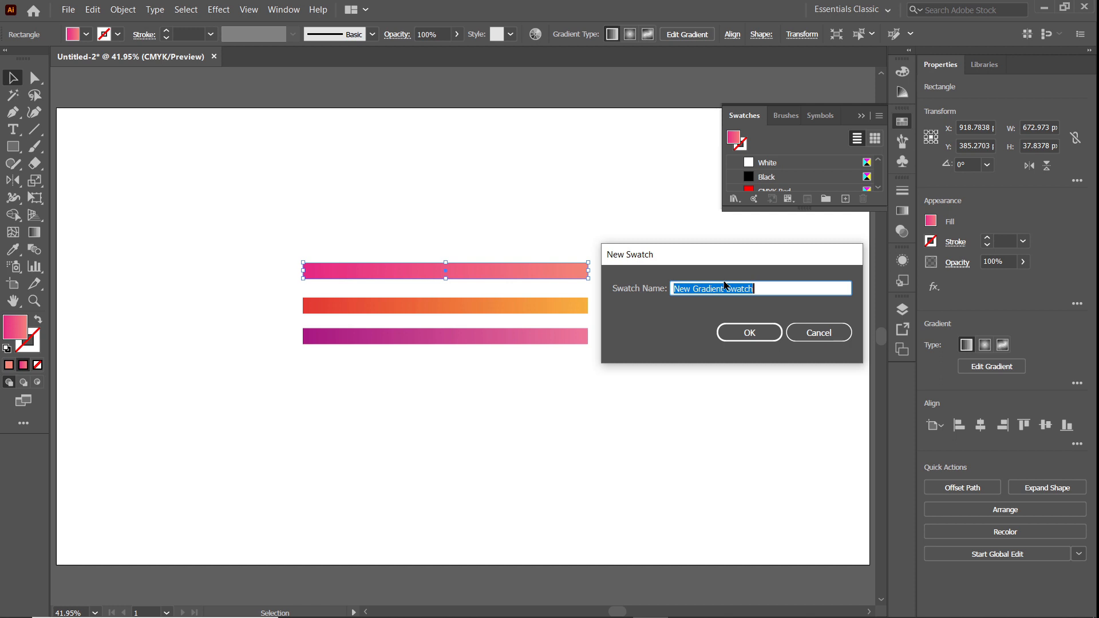
pyautogui.write('Gradienr')
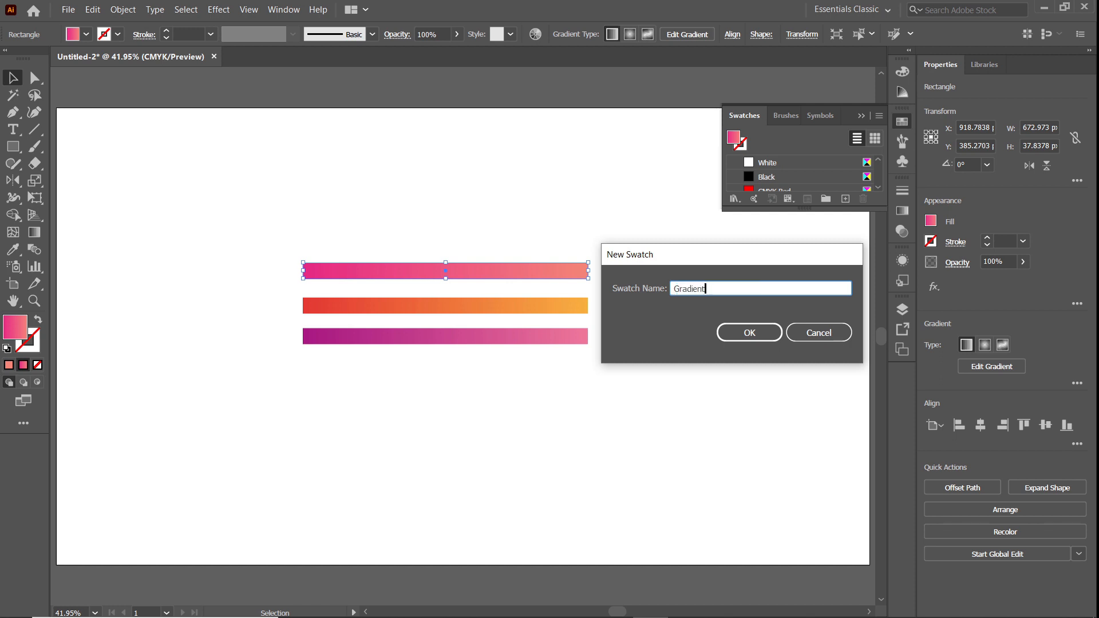
pyautogui.write(' 1')
pyautogui.click(761, 335)
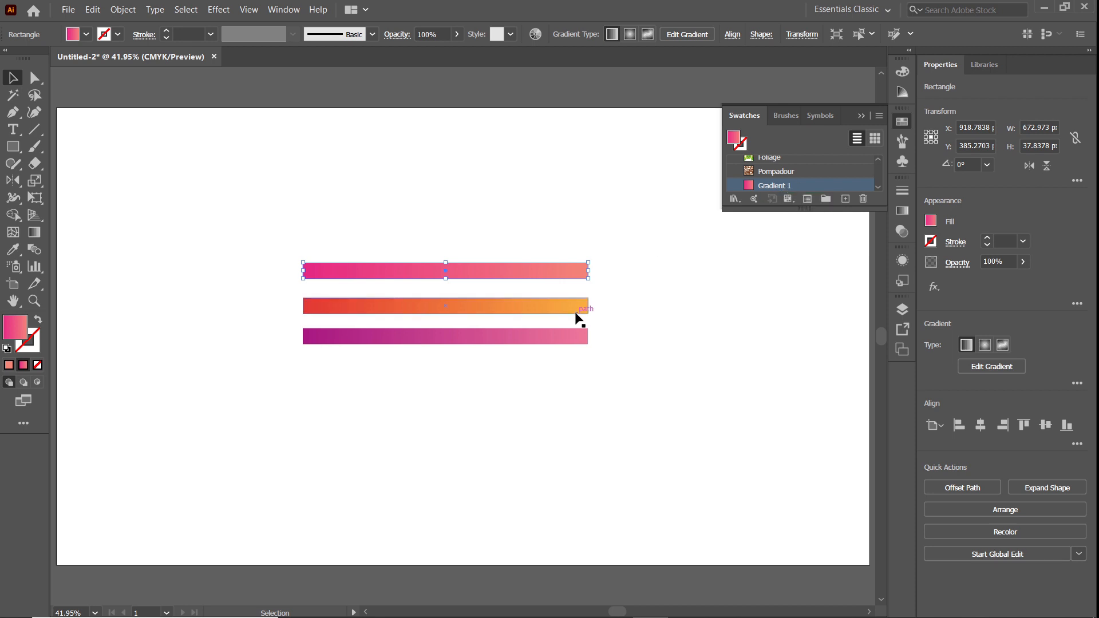
# Save the middle bar's orange gradient as a new swatch named "Gradient 2".
pyautogui.click(544, 310)
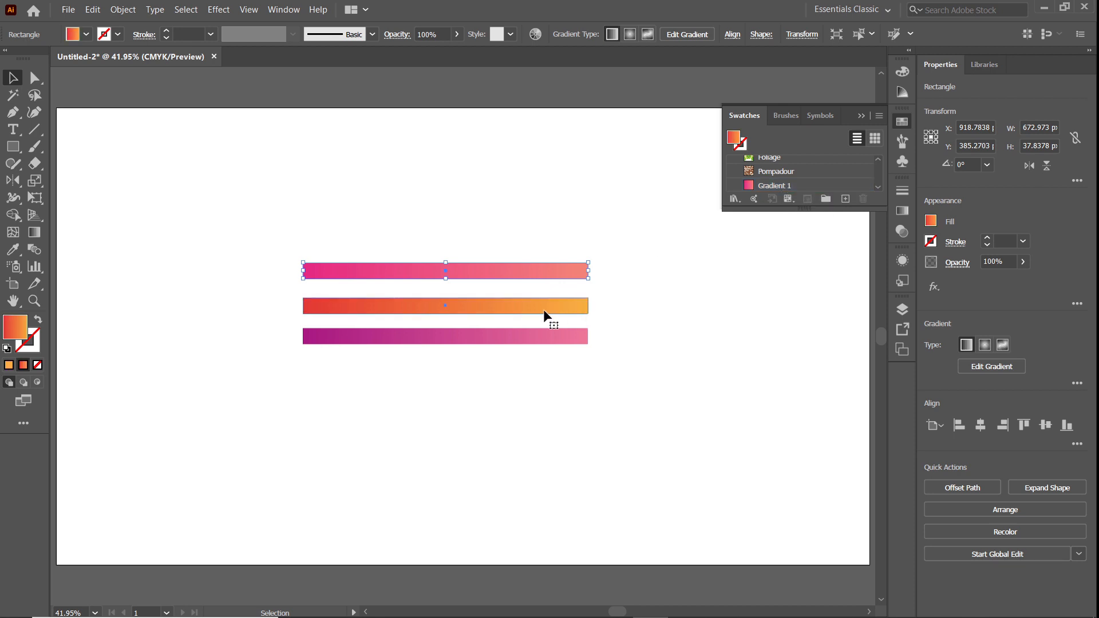
pyautogui.click(846, 199)
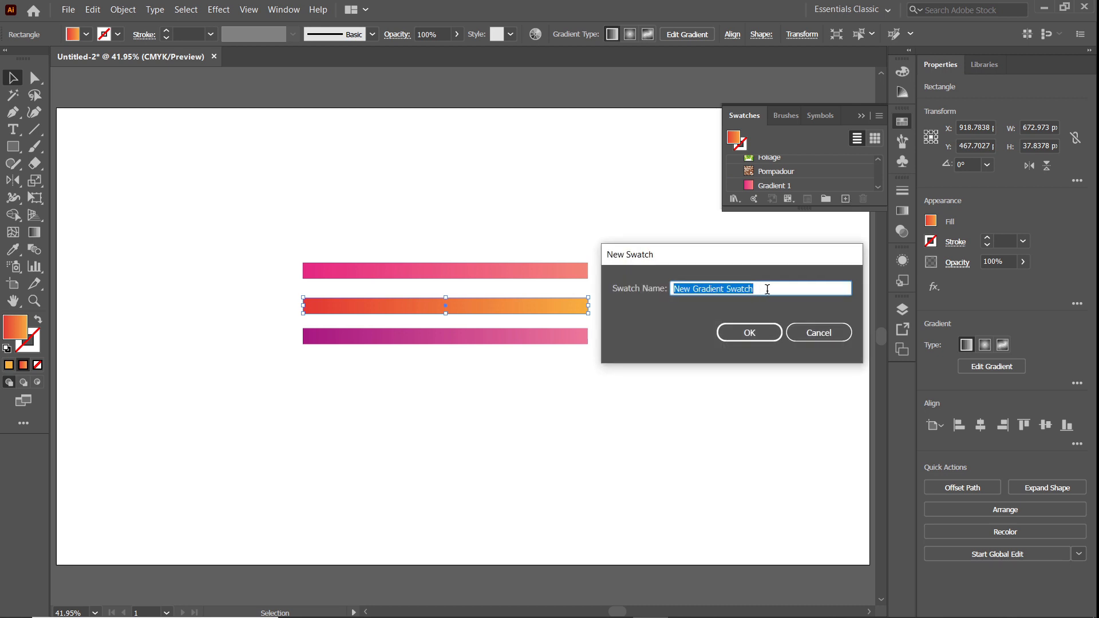
pyautogui.write('Gradient 2')
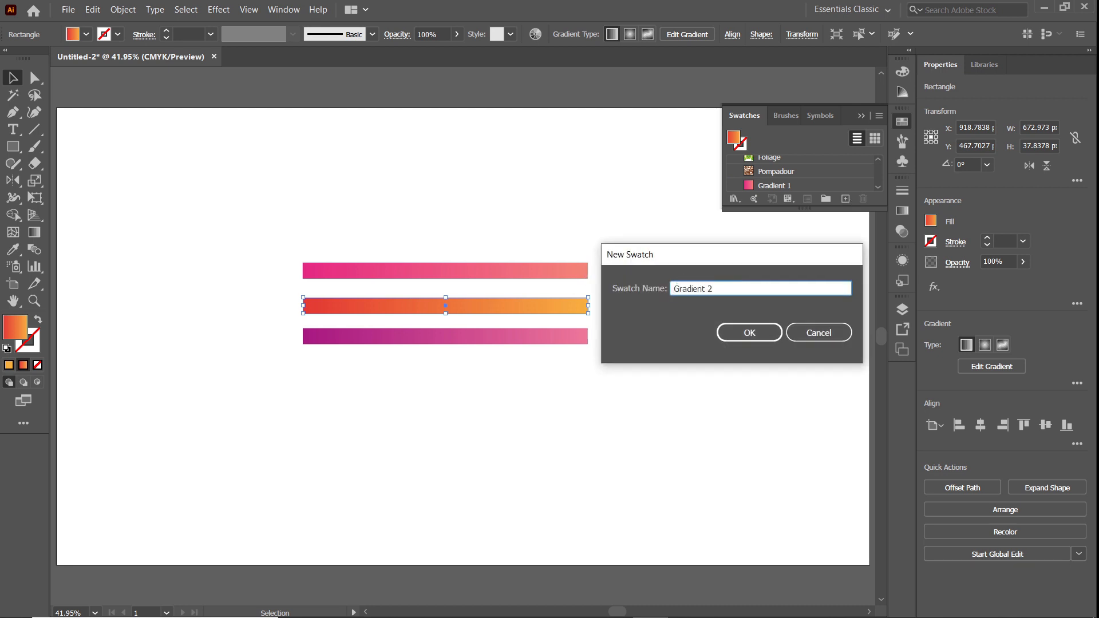
pyautogui.click(758, 334)
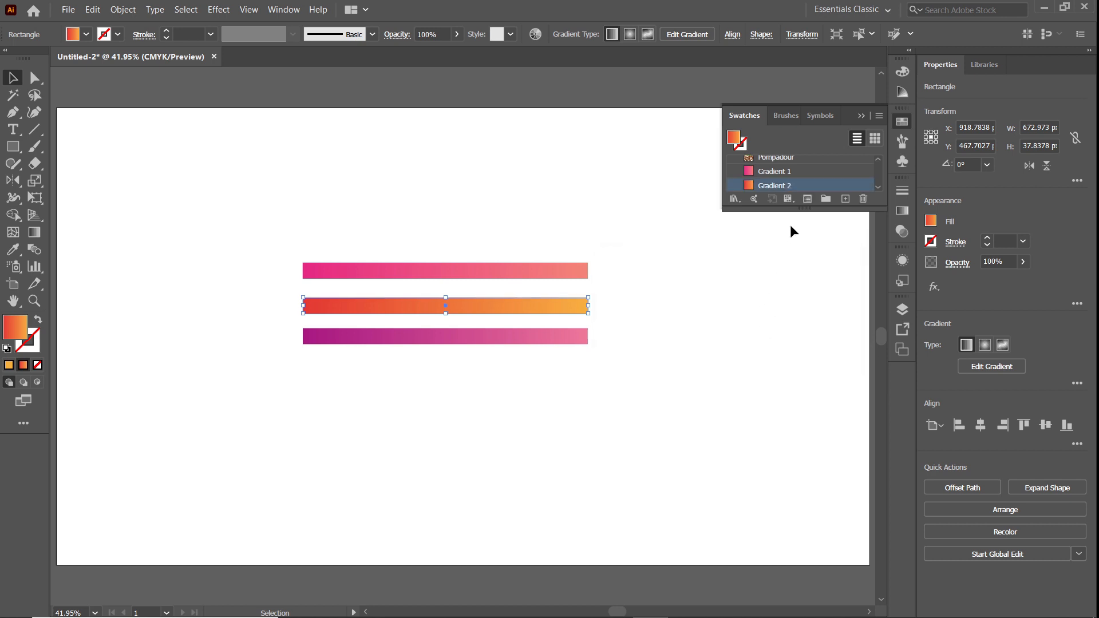
# Save the lowest bar's purple gradient as a new swatch named "Gradiemt 3".
pyautogui.click(563, 335)
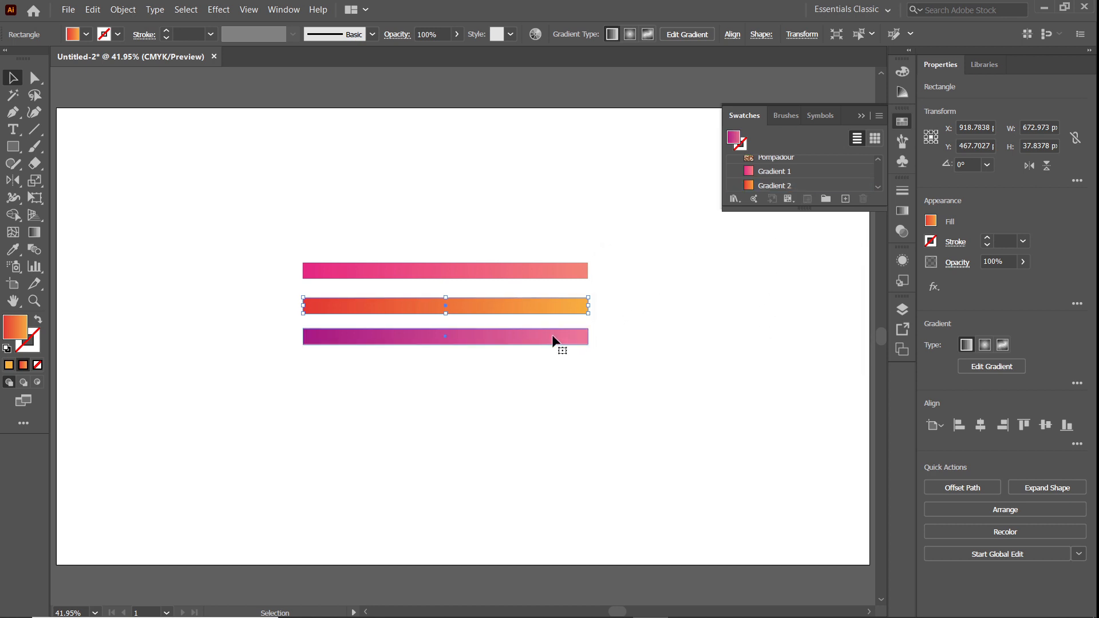
pyautogui.click(845, 198)
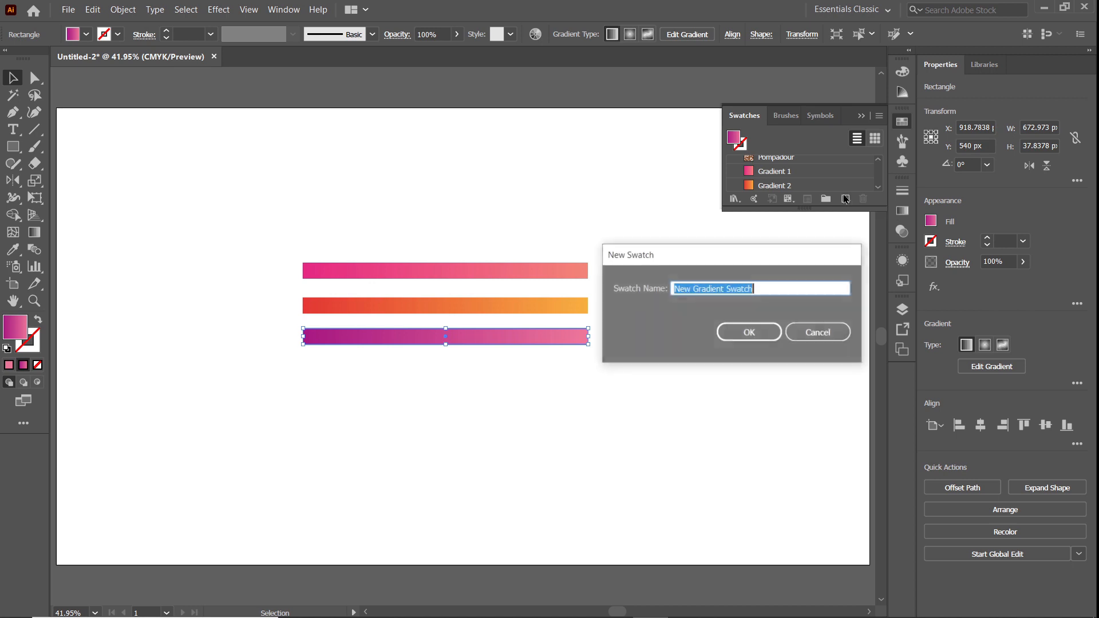
pyautogui.write('Grad')
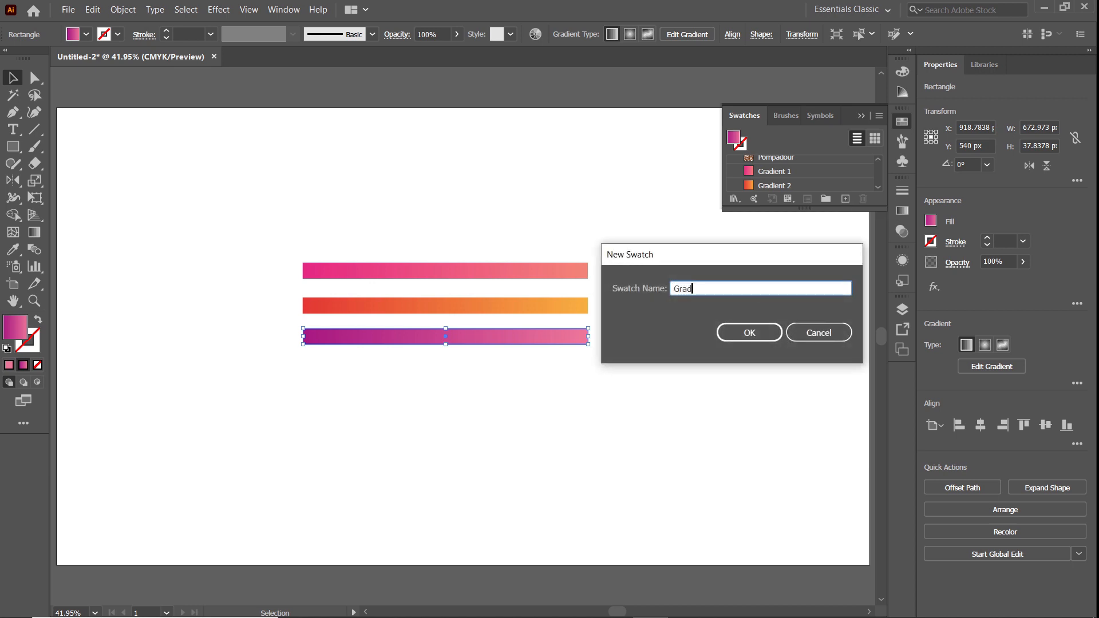
pyautogui.write('iemt 3')
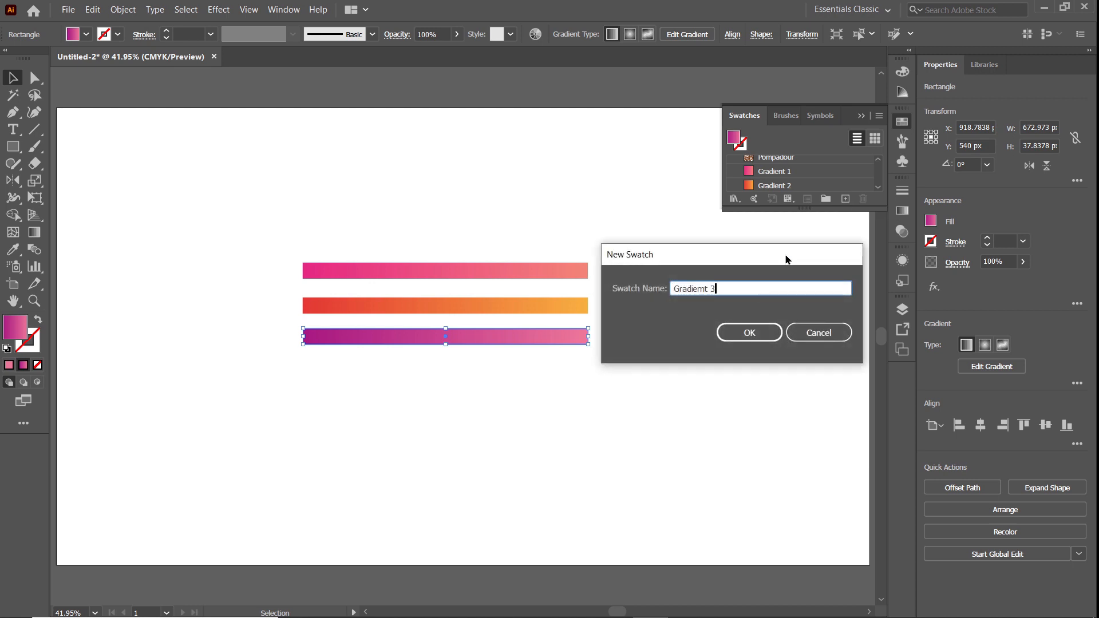
pyautogui.click(760, 331)
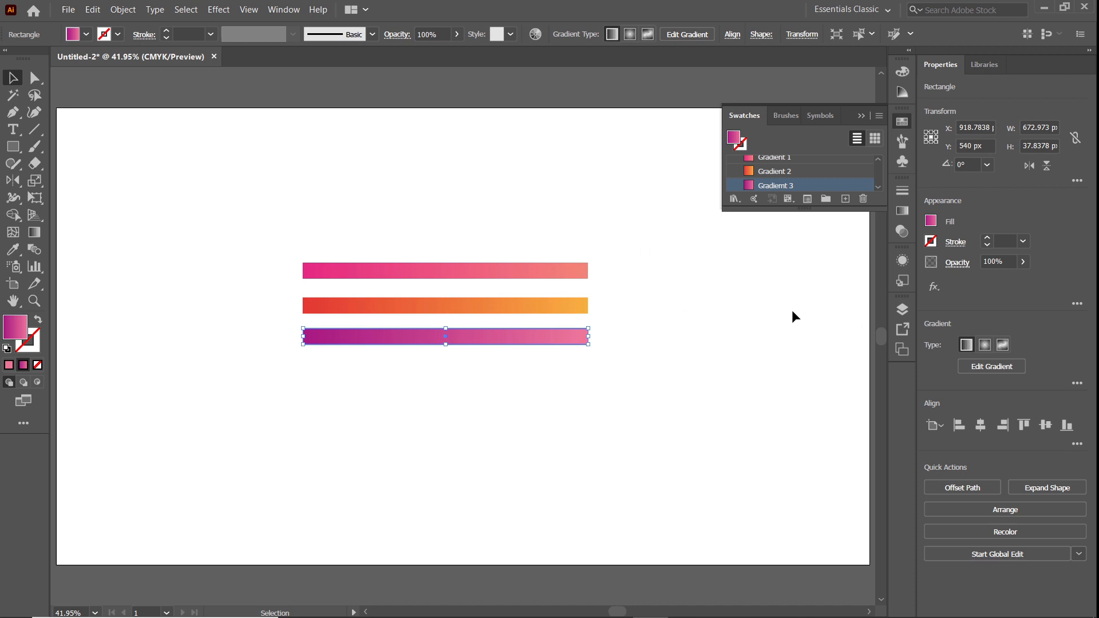
pyautogui.click(86, 34)
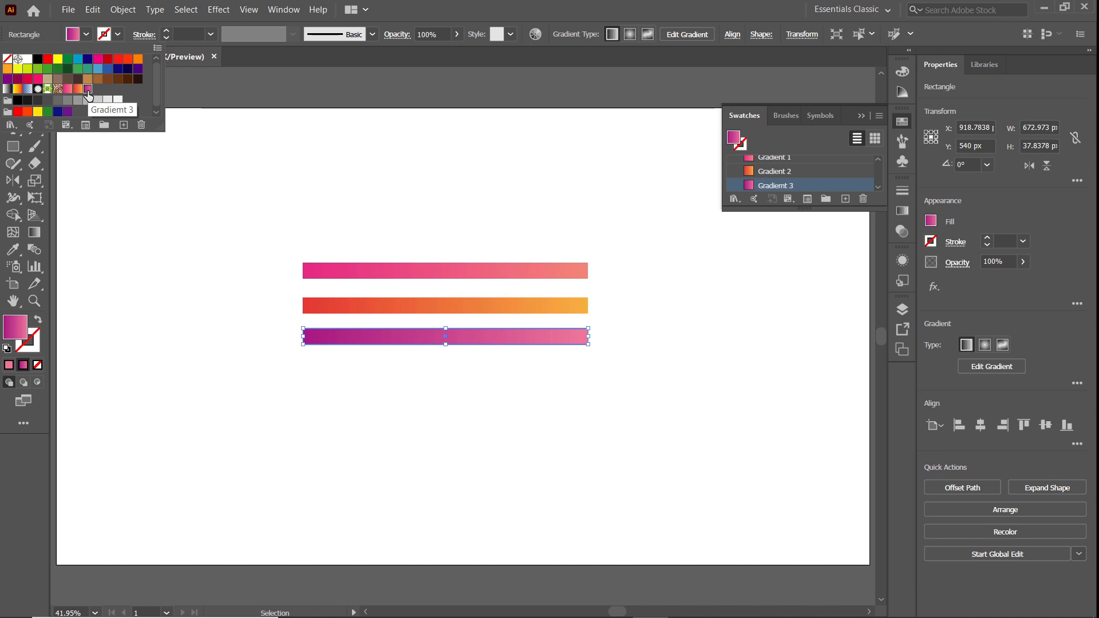
pyautogui.click(387, 285)
pyautogui.click(392, 336)
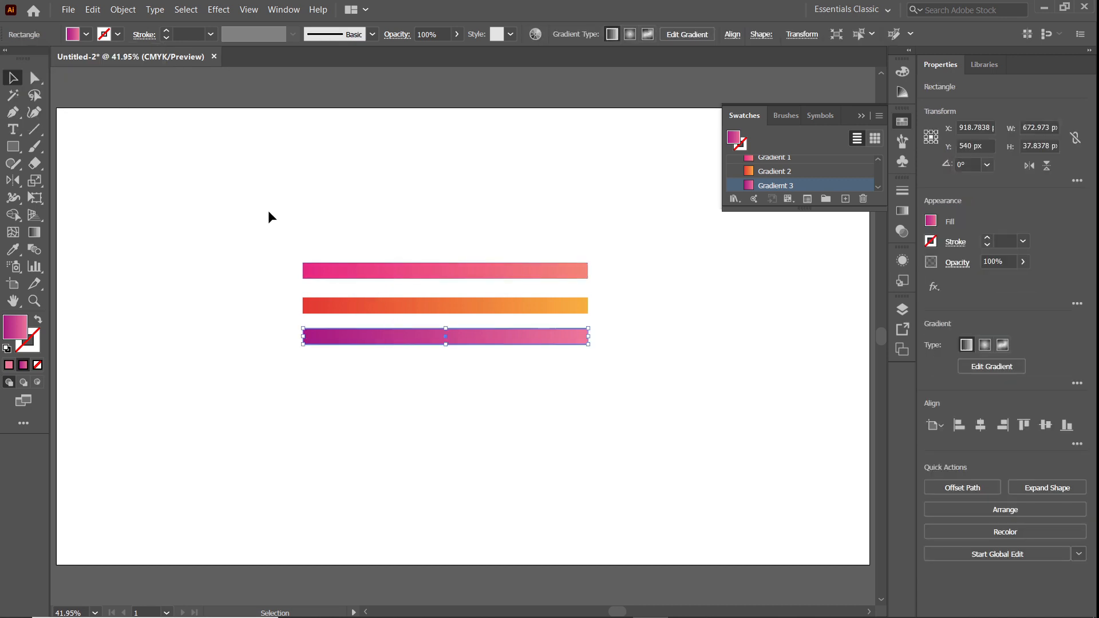
# Delete all three gradient bars from the artboard.
pyautogui.moveTo(268, 217); pyautogui.dragTo(644, 372)
pyautogui.press('Delete')
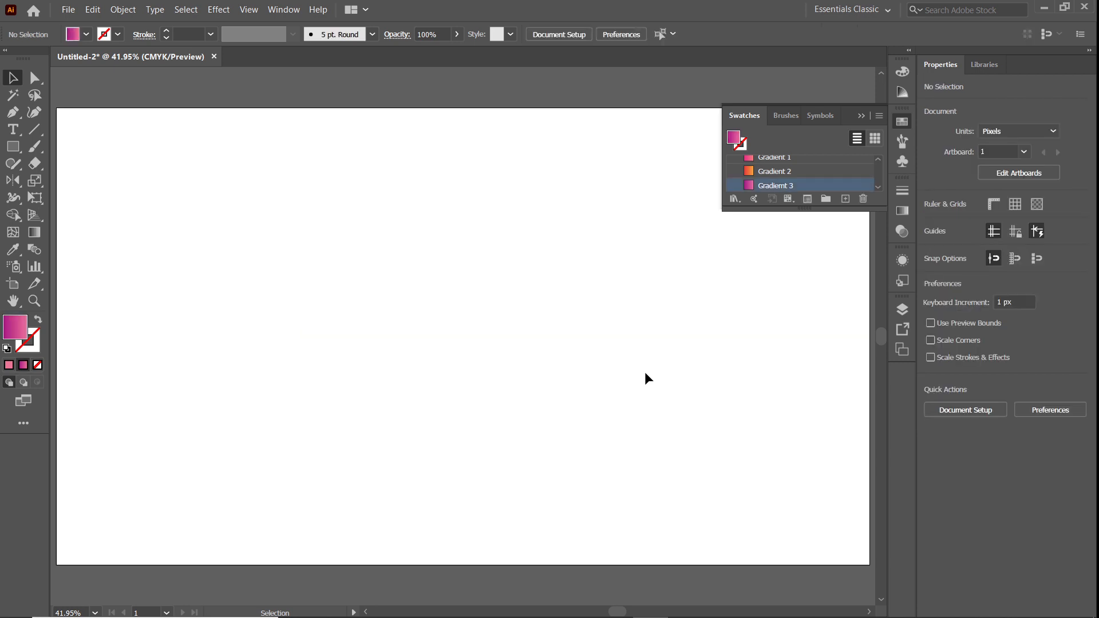
pyautogui.click(456, 221)
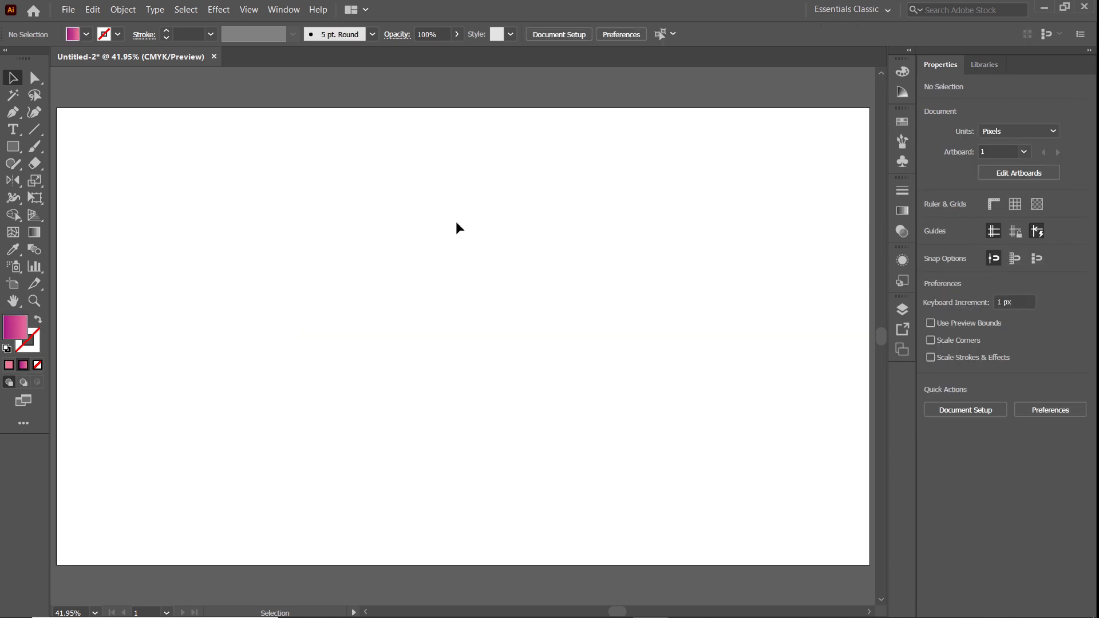
# Paste the cut W design back in place and set the opacity of all its shapes to 100%.
pyautogui.click(93, 10)
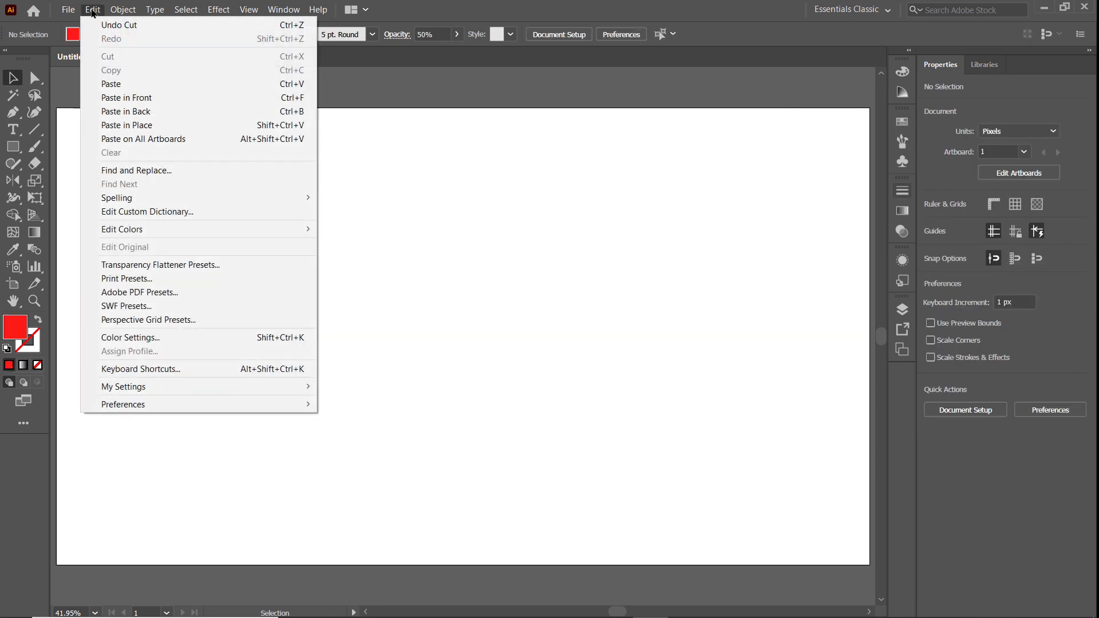
pyautogui.click(119, 125)
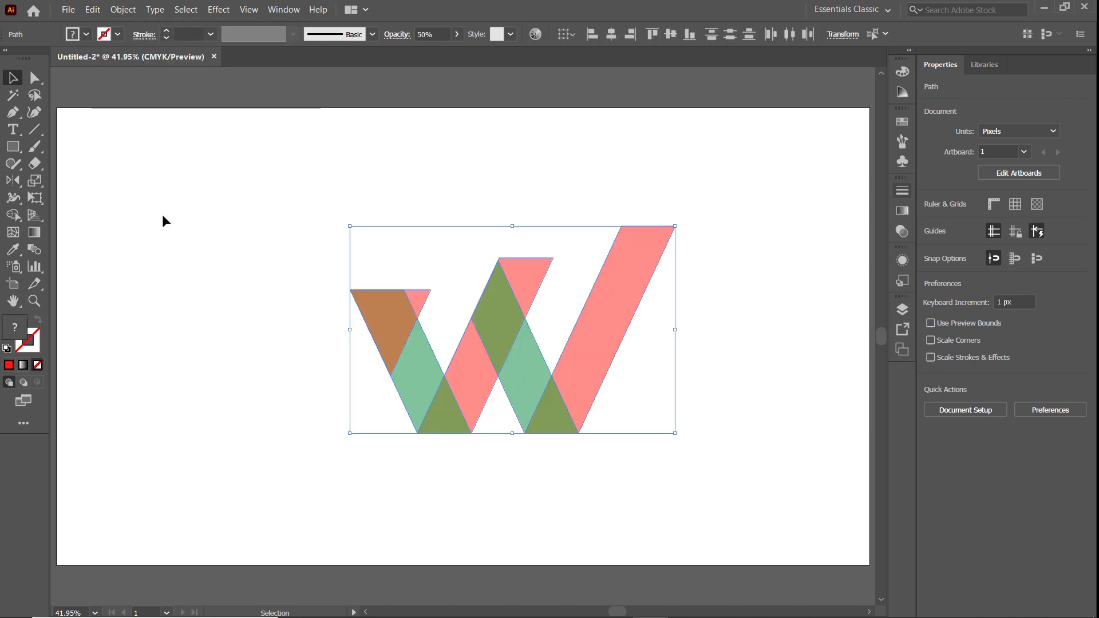
pyautogui.click(283, 9)
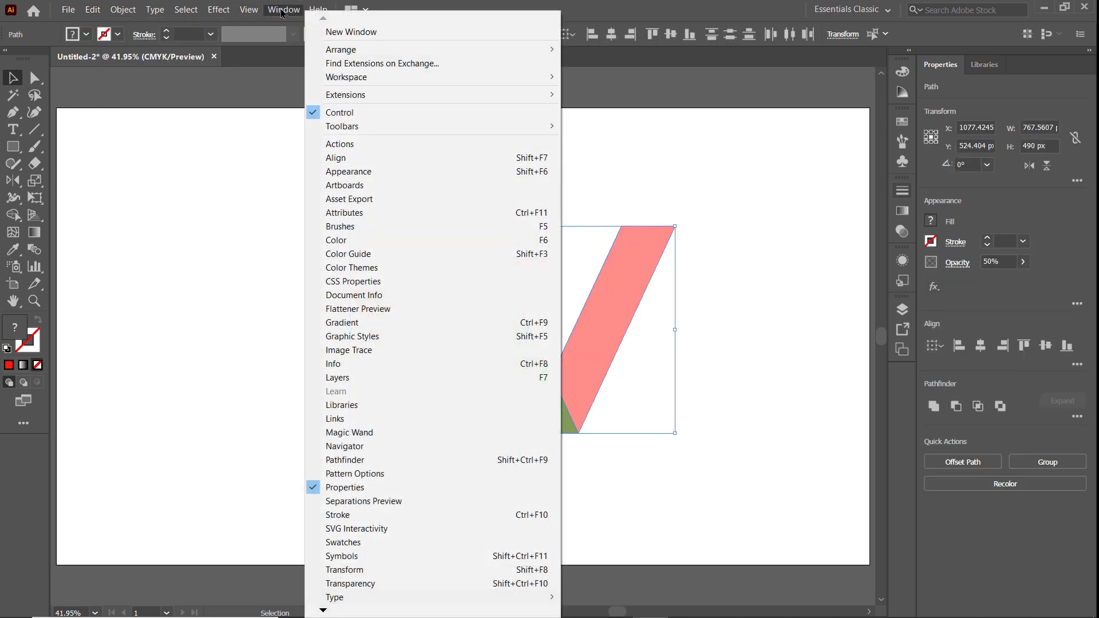
pyautogui.click(355, 584)
pyautogui.click(867, 207)
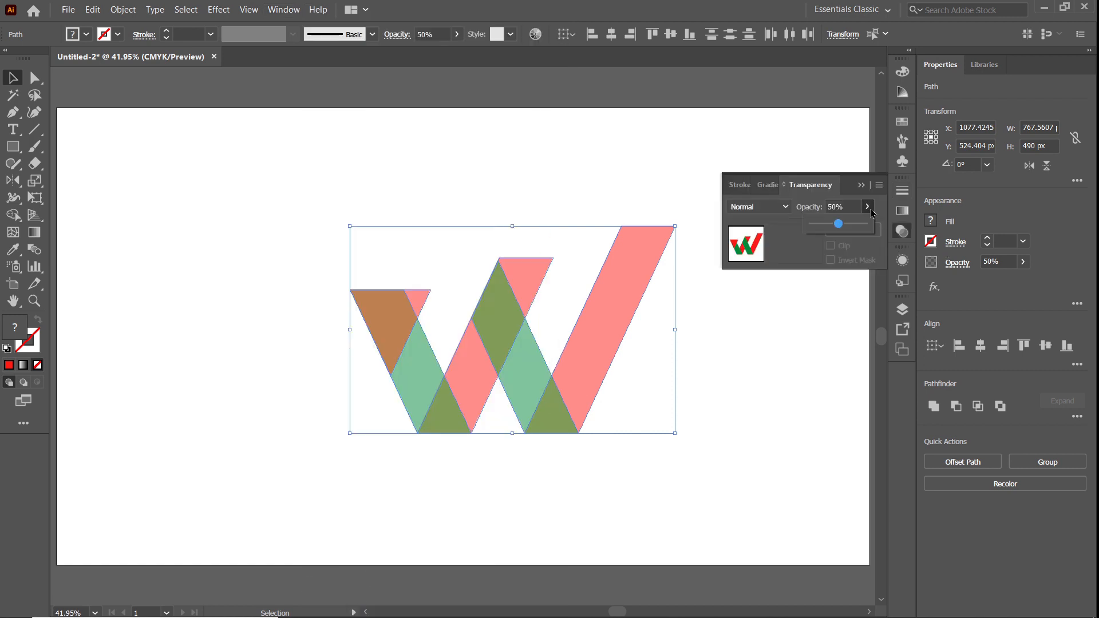
pyautogui.moveTo(835, 231); pyautogui.dragTo(886, 234)
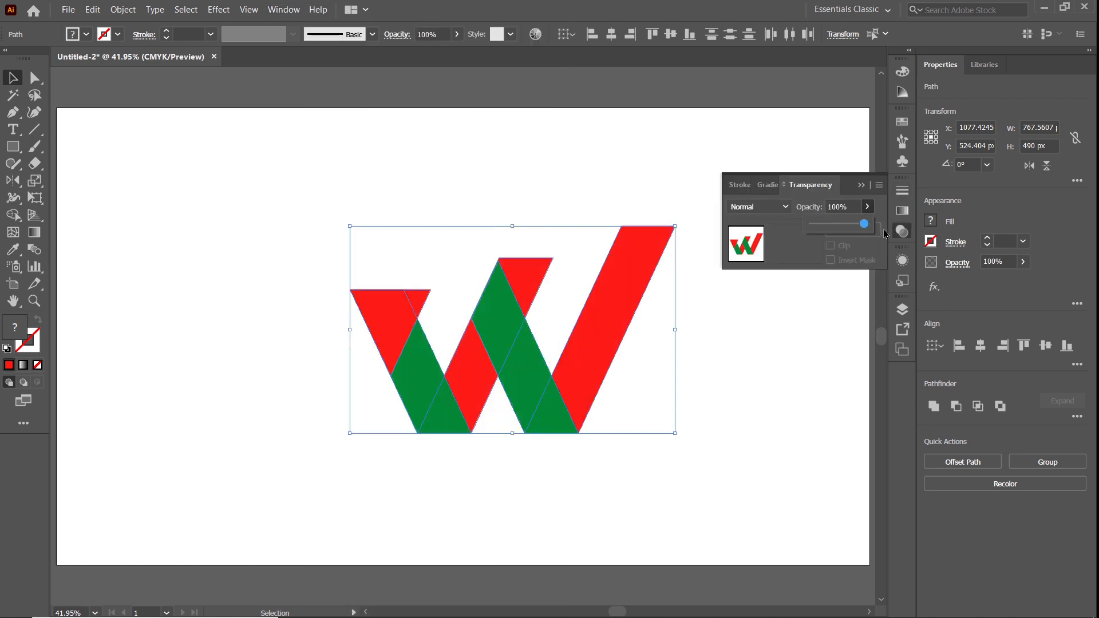
pyautogui.click(861, 187)
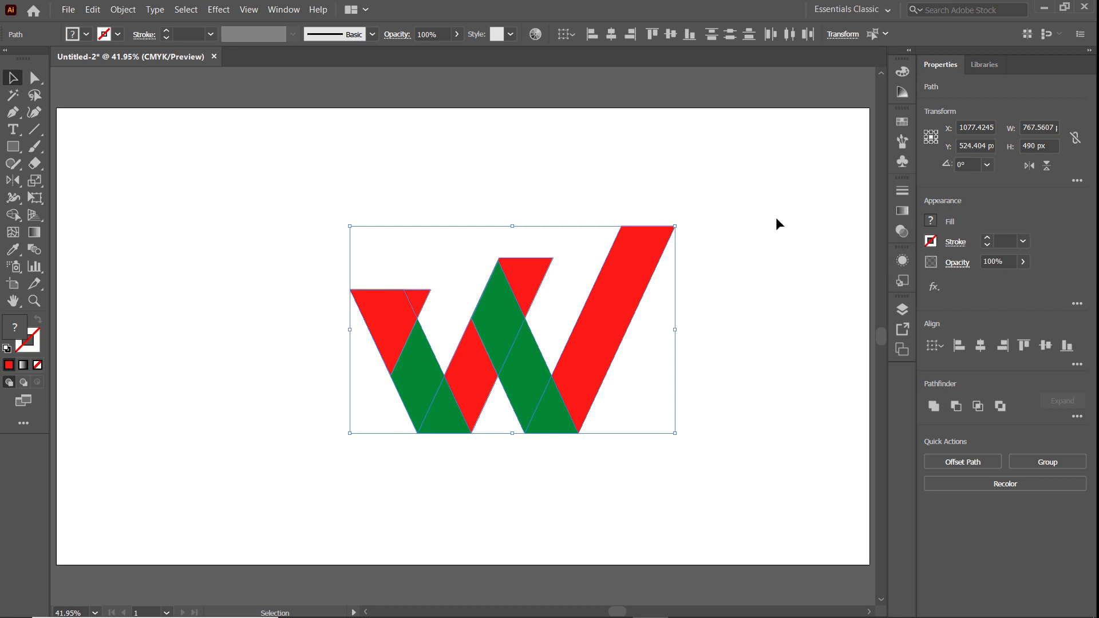
pyautogui.click(673, 302)
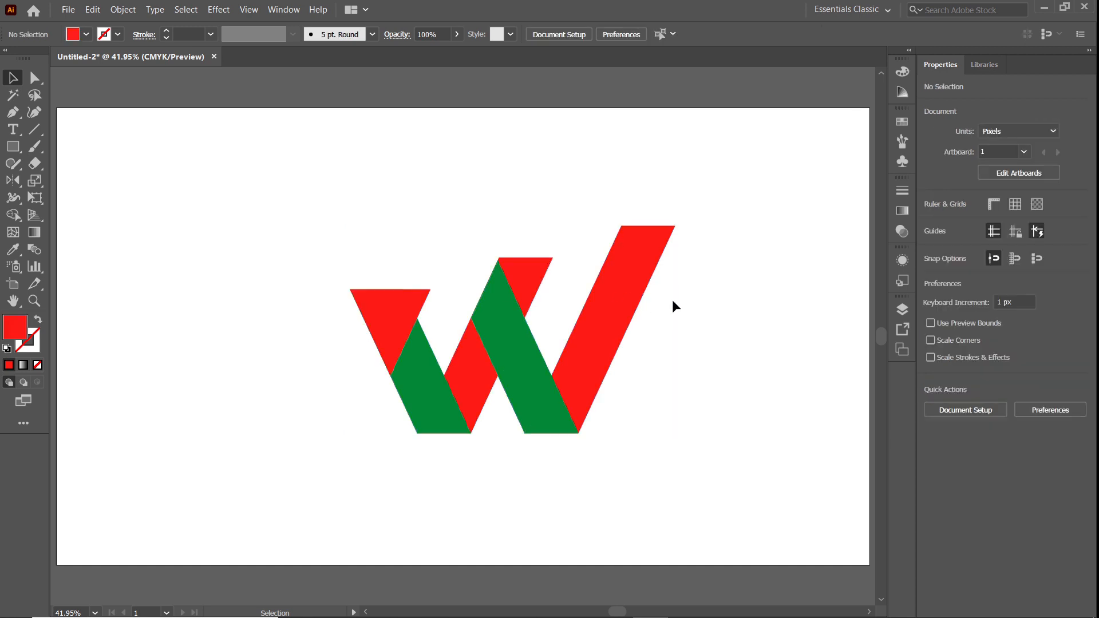
# Fill the red inverted-triangle piece at the W's upper left end with the pink Gradient 1 swatch.
pyautogui.click(423, 300)
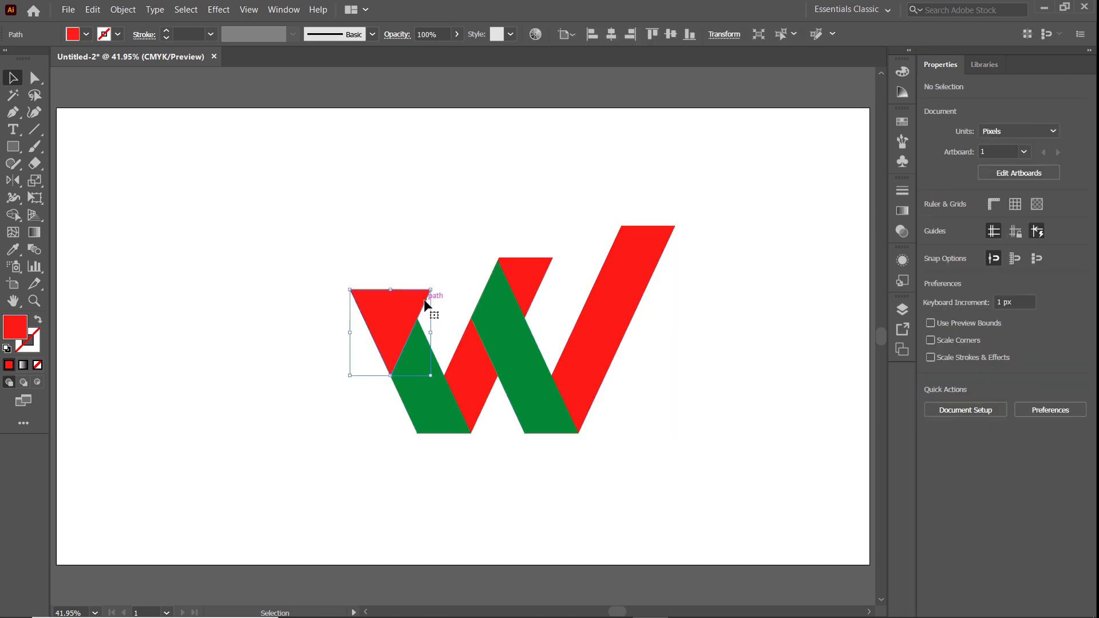
pyautogui.click(86, 38)
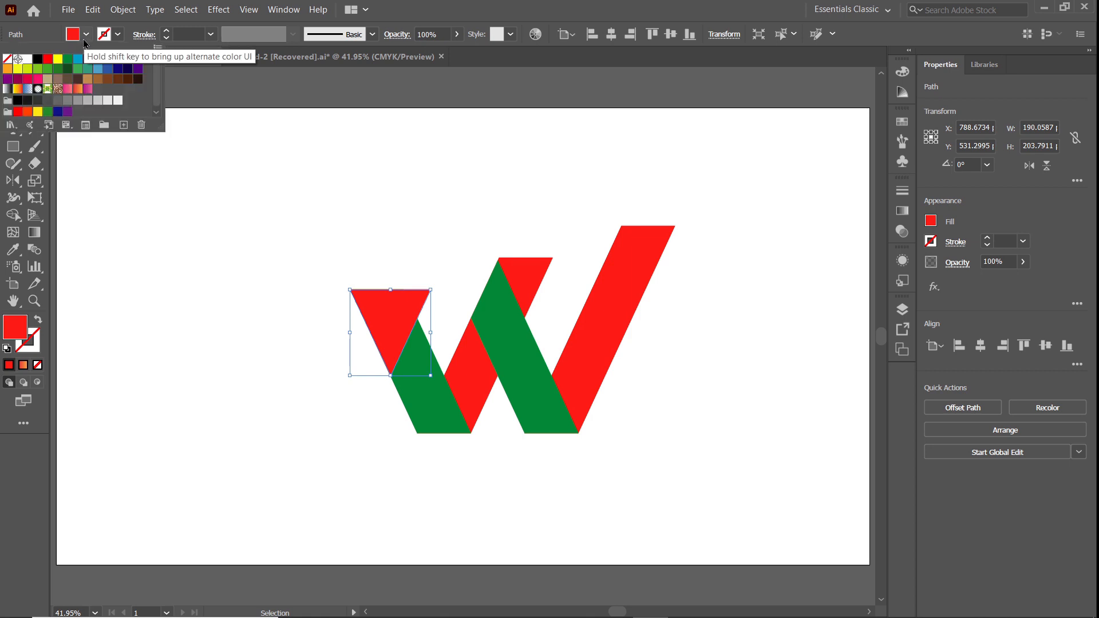
pyautogui.click(67, 89)
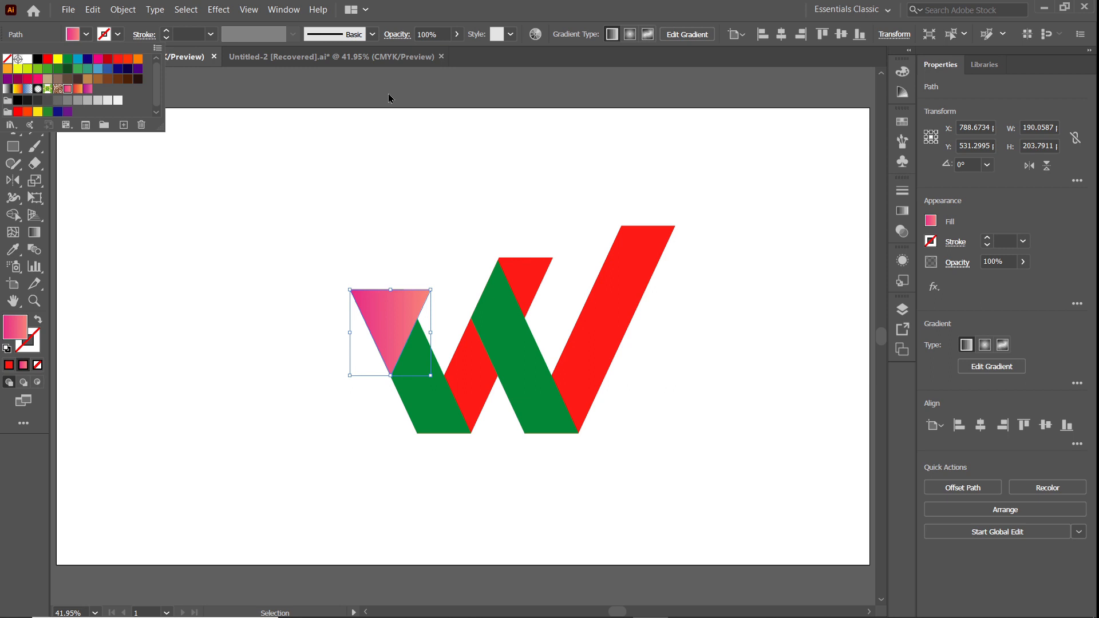
# Fill the first green slanted bar, below the pink piece, with the orange Gradient 2 swatch.
pyautogui.click(419, 390)
pyautogui.click(419, 389)
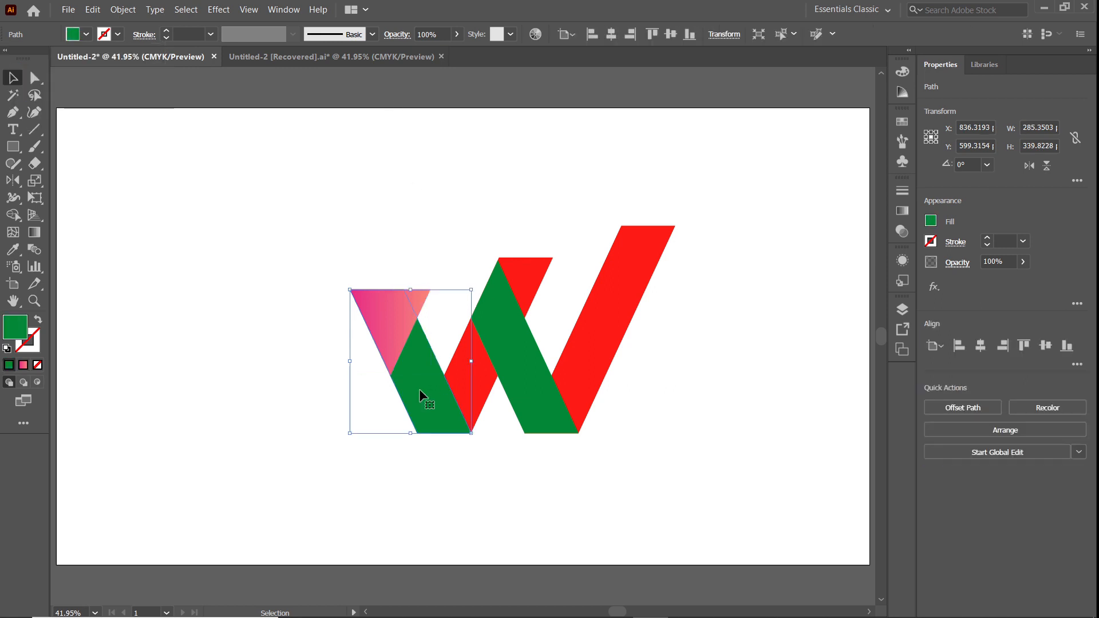
pyautogui.click(86, 33)
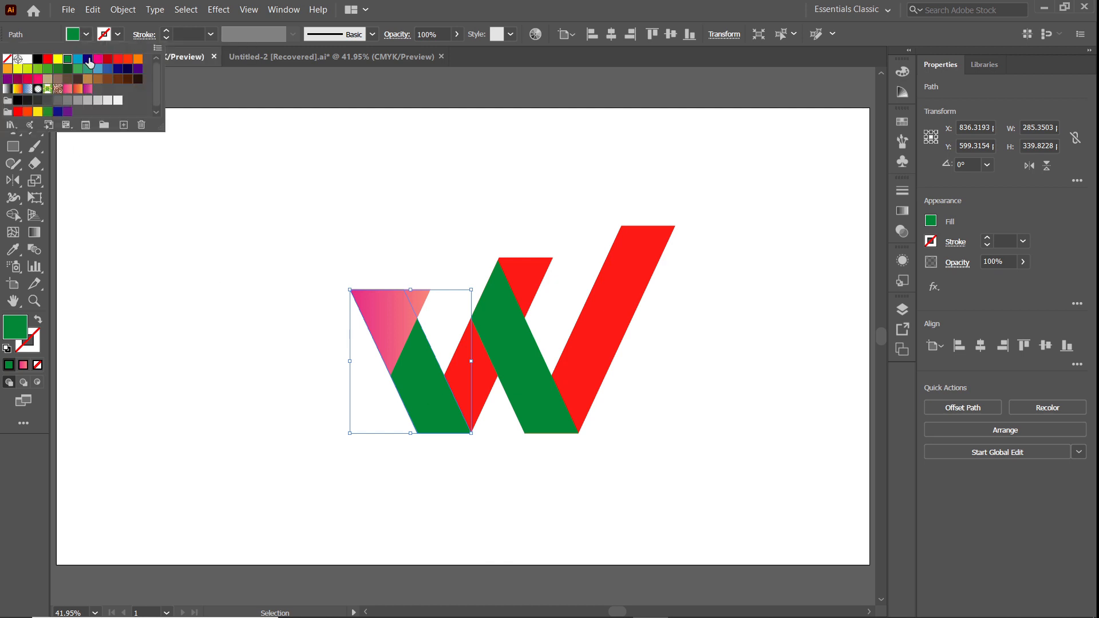
pyautogui.click(77, 89)
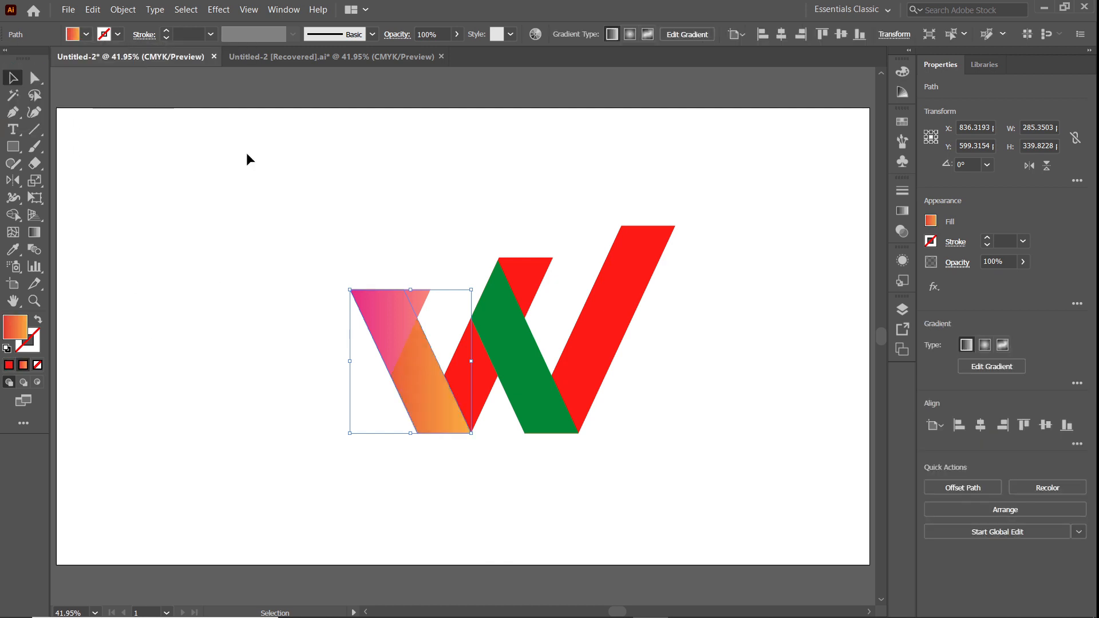
# Fill the red slanted bar in the middle of the W with the orange Gradient 2 swatch.
pyautogui.click(530, 268)
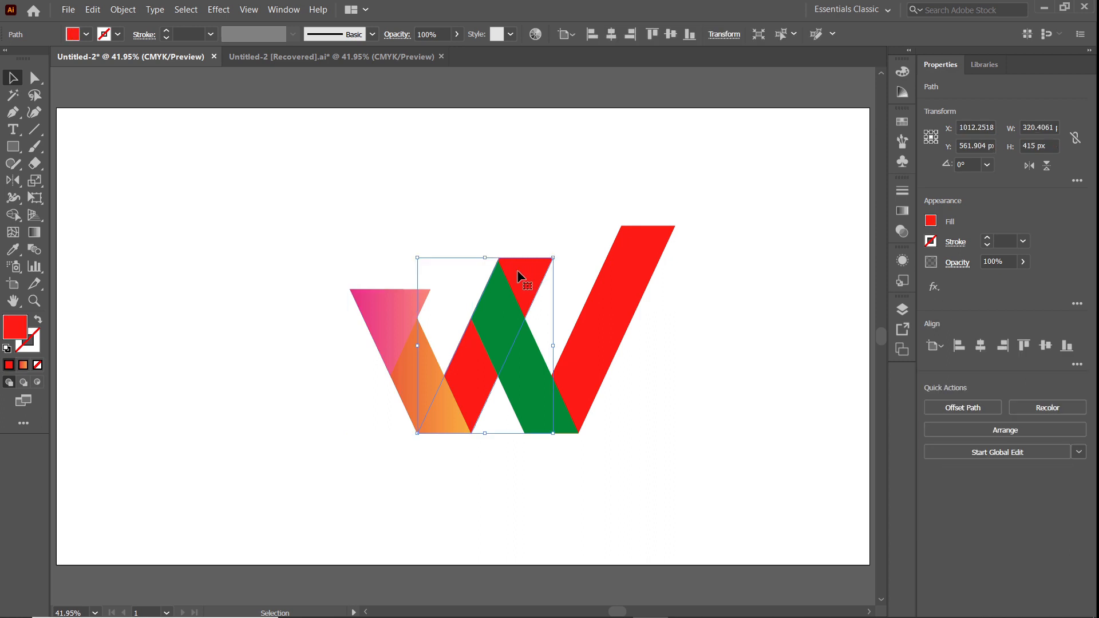
pyautogui.click(85, 35)
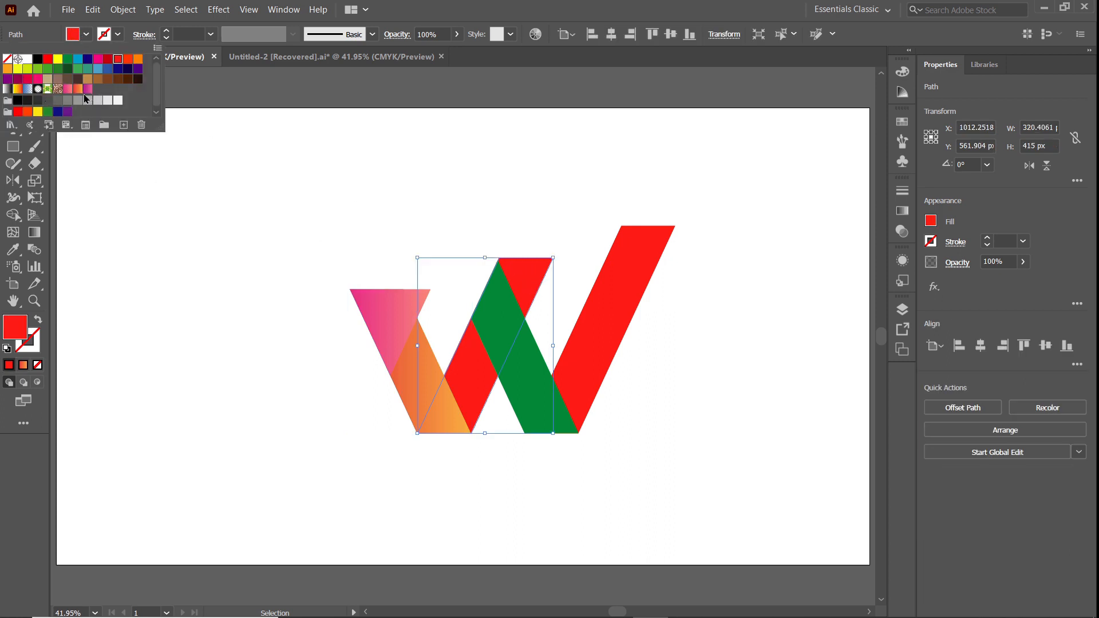
pyautogui.click(78, 89)
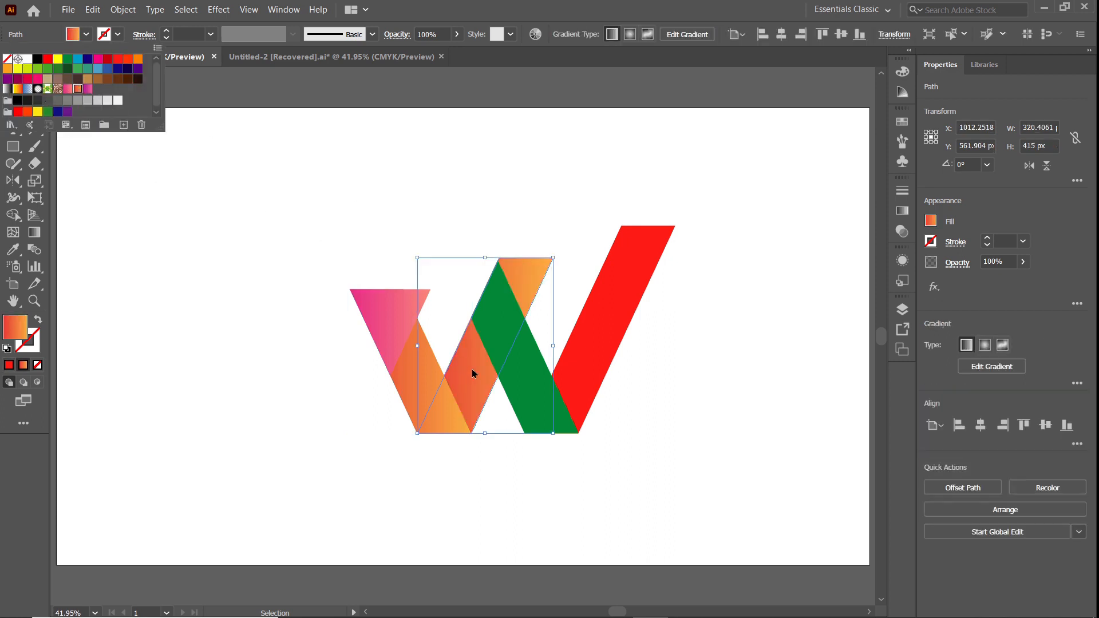
# Fill the green slanted bar that leads down to the W's second bottom corner with the pink Gradient 1 swatch.
pyautogui.click(526, 367)
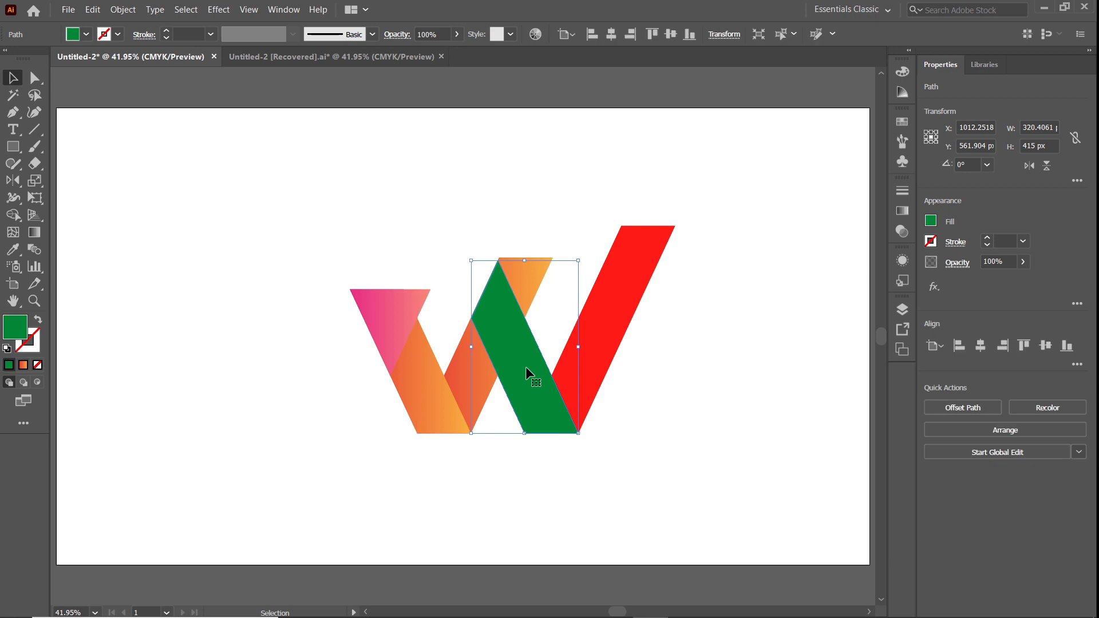
pyautogui.click(86, 34)
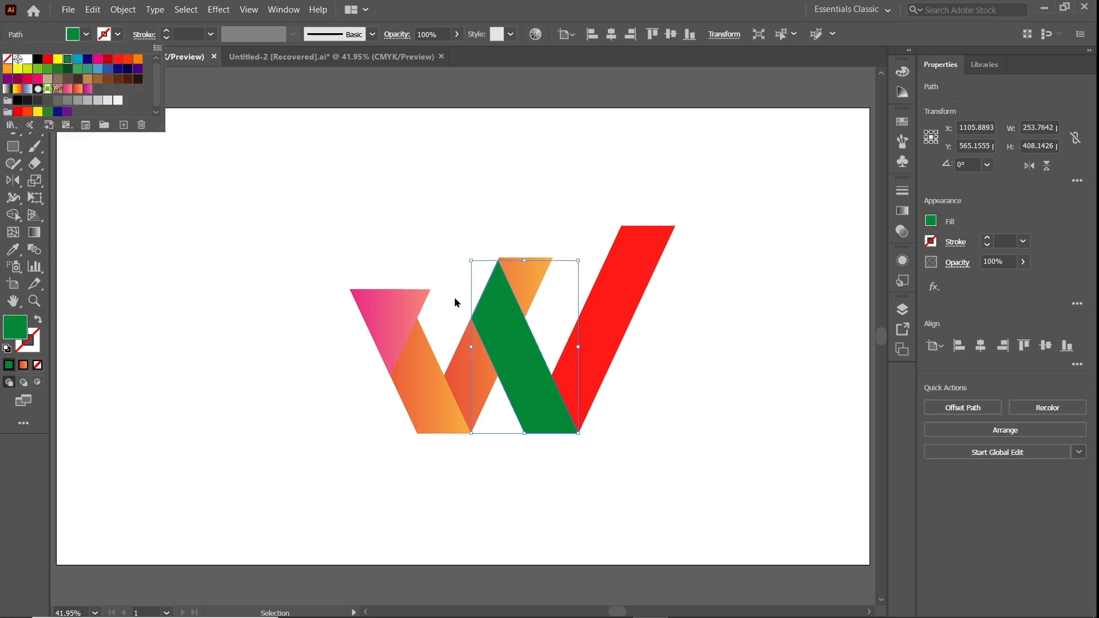
pyautogui.click(67, 89)
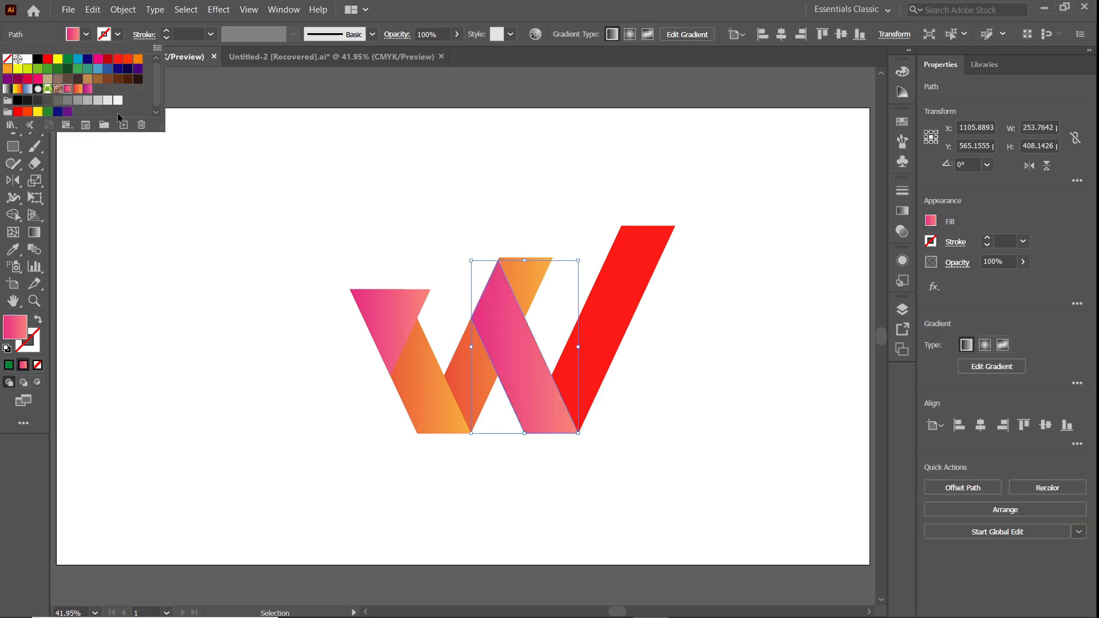
# Fill the tall red slanted bar at the W's right end with the purple gradient 3 swatch.
pyautogui.click(616, 270)
pyautogui.click(616, 269)
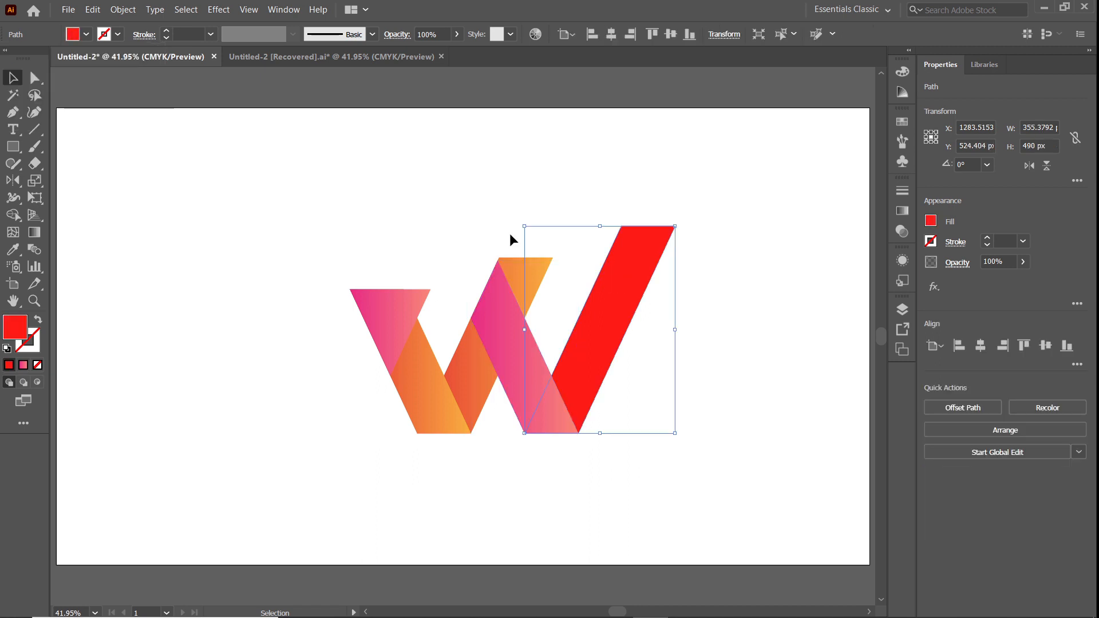
pyautogui.click(86, 34)
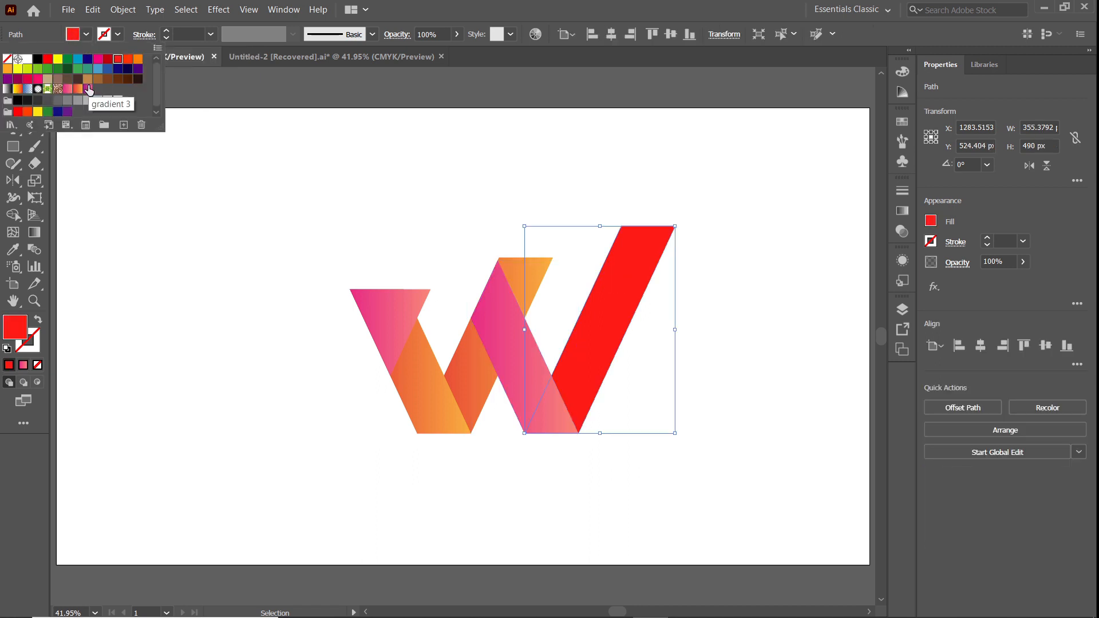
pyautogui.click(88, 89)
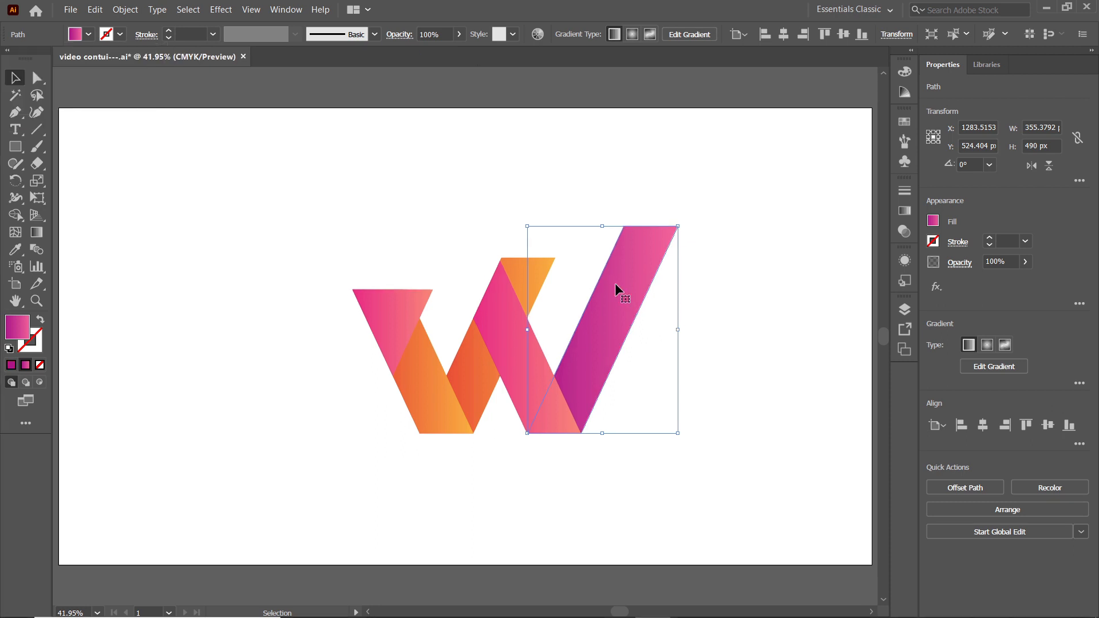
# Rotate and shift the tall purple bar's gradient along its length, with purple at the bottom and pink at the top.
pyautogui.click(35, 236)
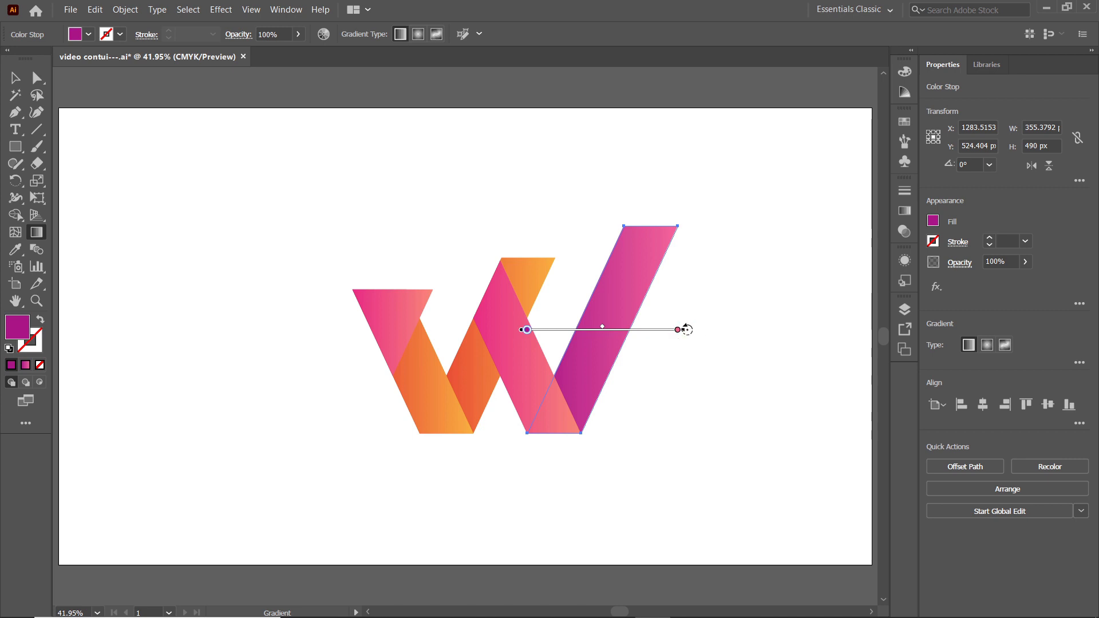
pyautogui.moveTo(686, 330)
pyautogui.mouseDown()
pyautogui.moveTo(615, 195)
pyautogui.moveTo(593, 183)
pyautogui.mouseUp()
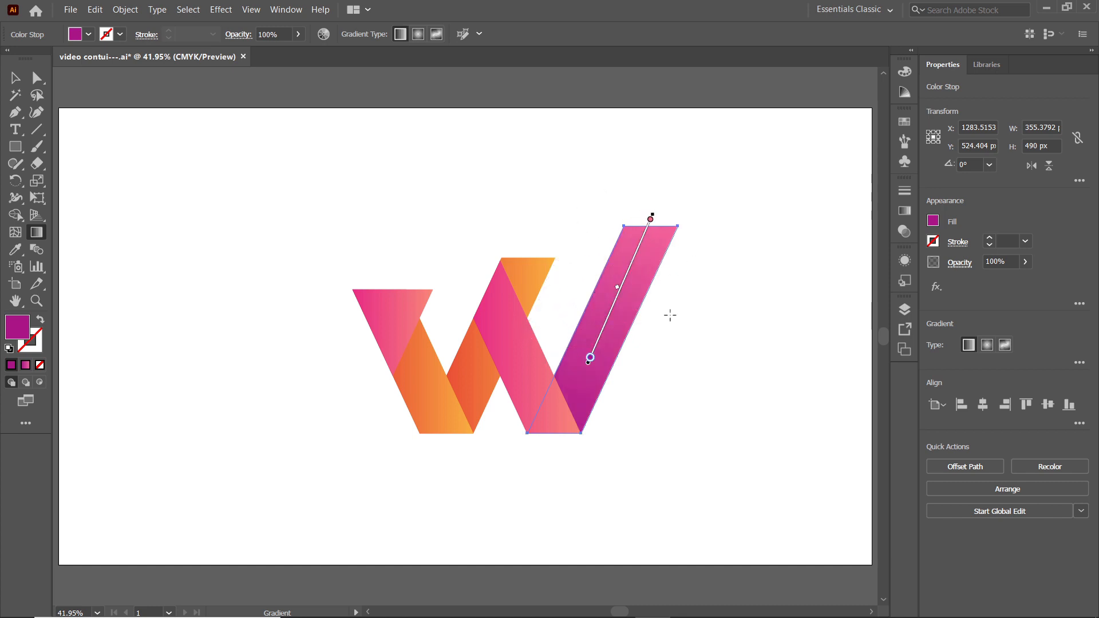
pyautogui.moveTo(610, 311); pyautogui.dragTo(579, 381)
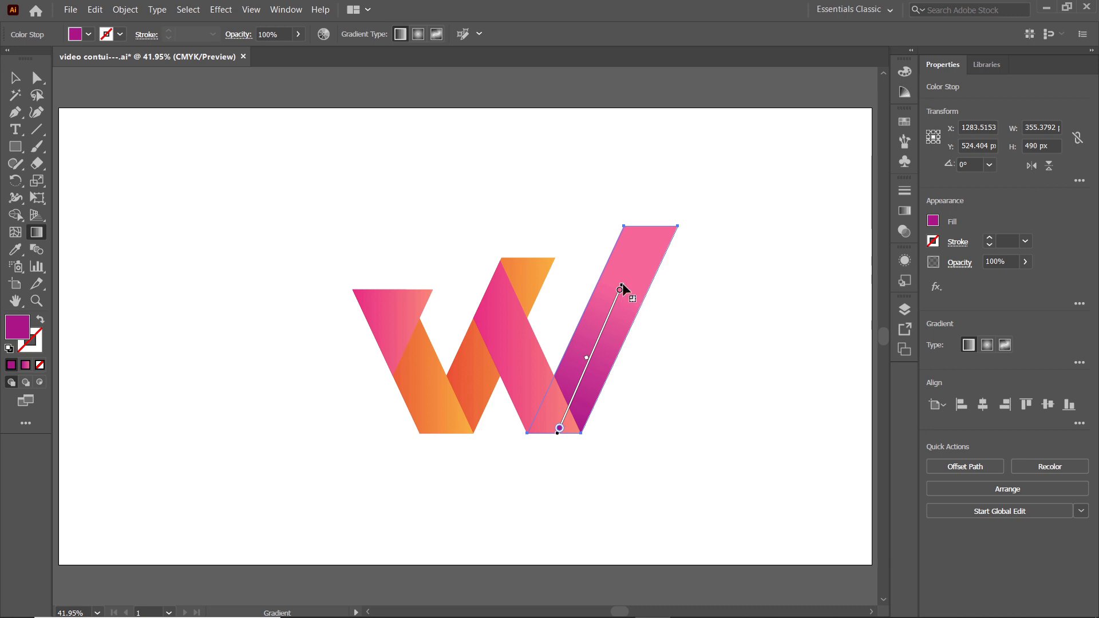
pyautogui.moveTo(622, 284); pyautogui.dragTo(647, 223)
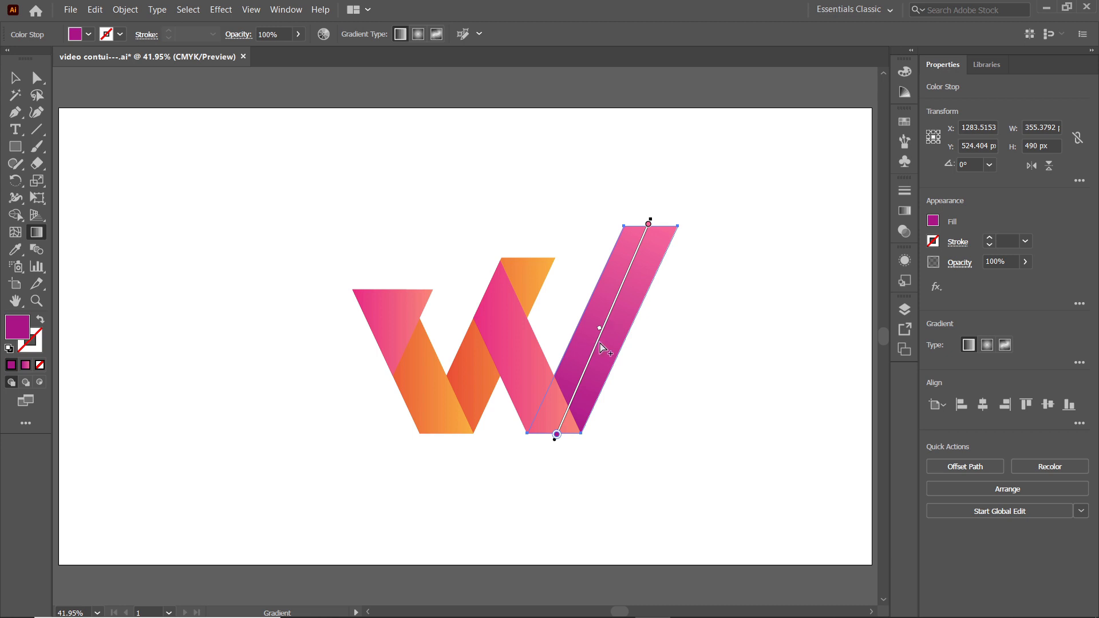
pyautogui.press('v')
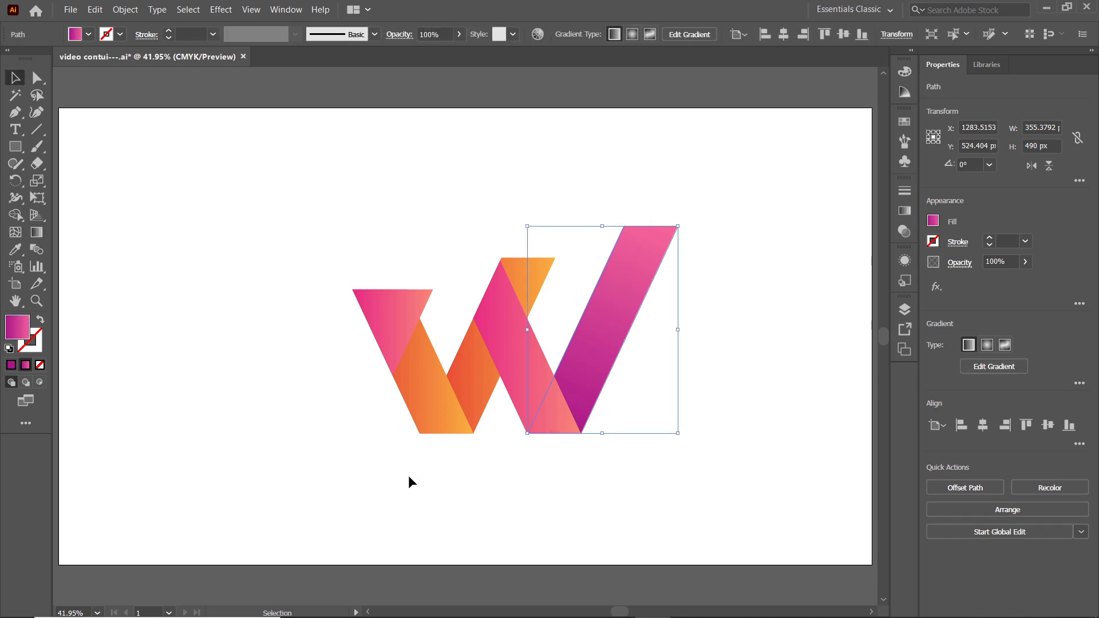
# Realign the pink slanted bar's gradient along its length, with deep pink at the top and salmon at the bottom.
pyautogui.click(530, 360)
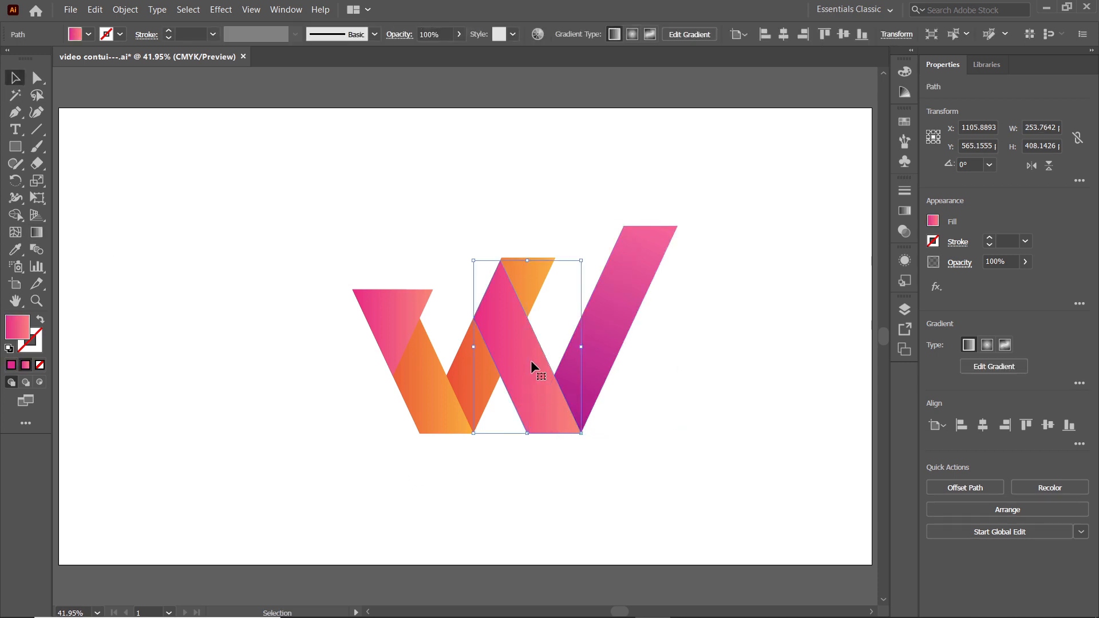
pyautogui.click(37, 232)
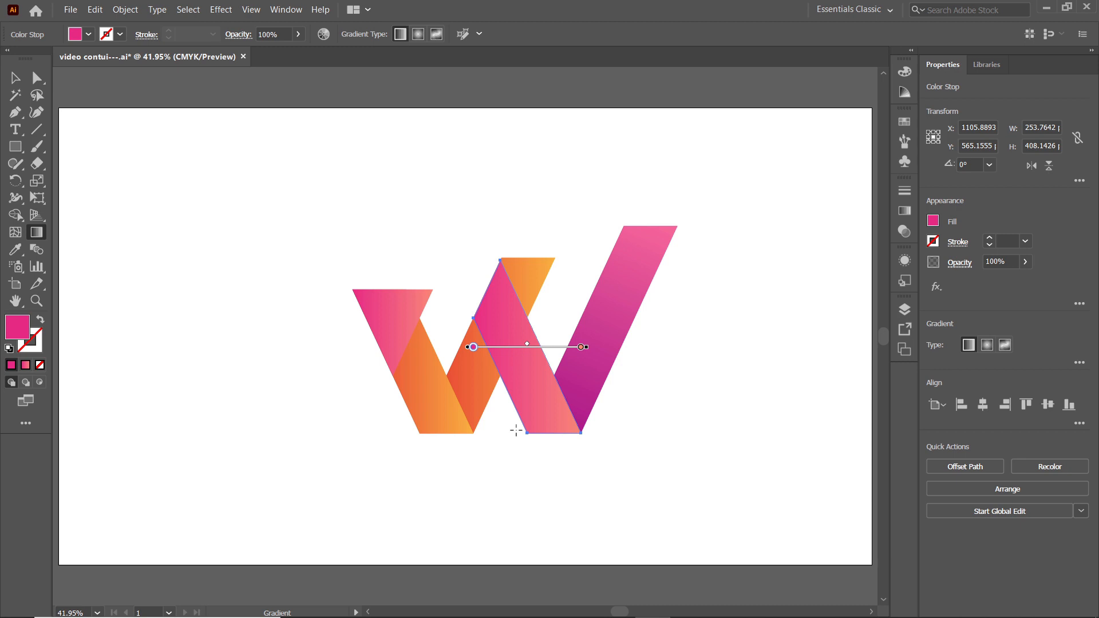
pyautogui.moveTo(594, 350)
pyautogui.mouseDown()
pyautogui.moveTo(575, 449)
pyautogui.moveTo(534, 485)
pyautogui.mouseUp()
pyautogui.moveTo(514, 345); pyautogui.dragTo(502, 321)
pyautogui.moveTo(542, 408); pyautogui.dragTo(551, 432)
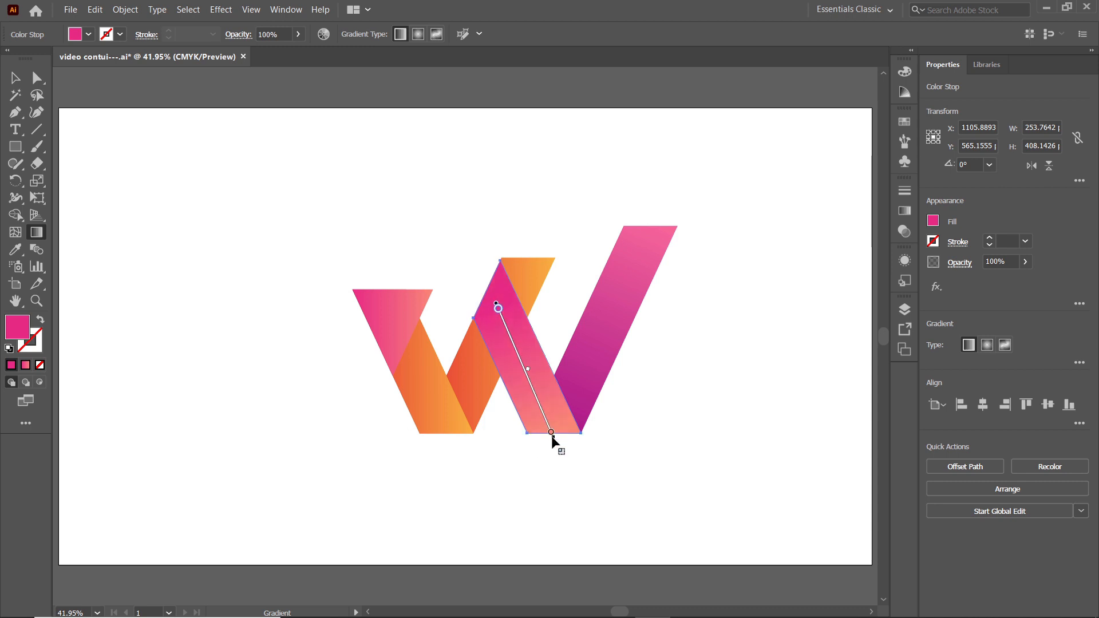
pyautogui.moveTo(505, 324); pyautogui.dragTo(501, 317)
pyautogui.press('v')
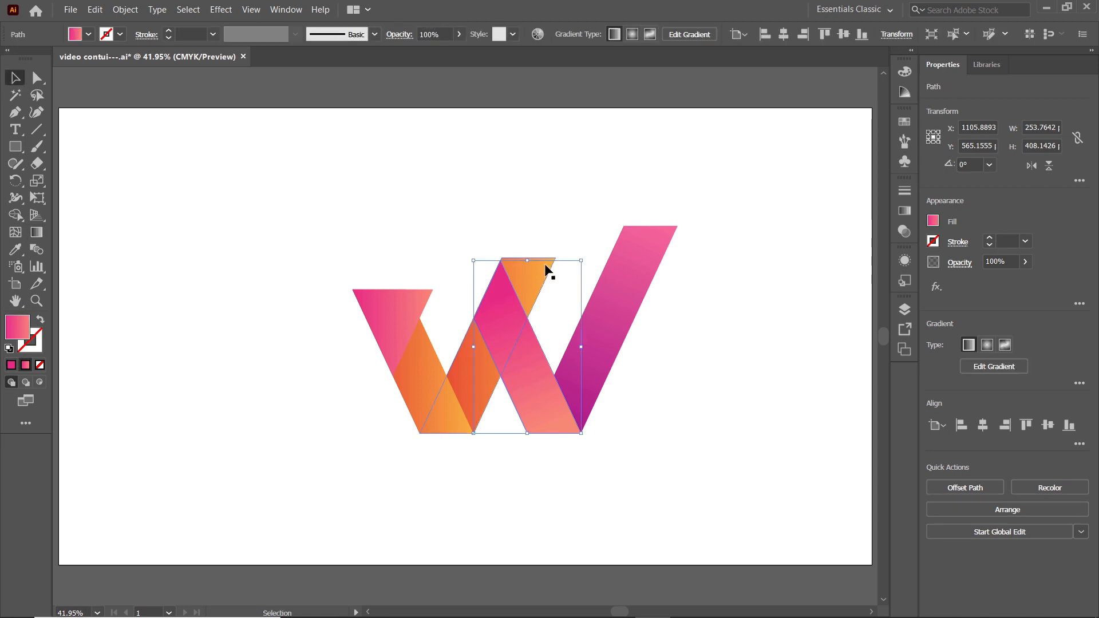
# Realign the middle orange bar's gradient along its length, with red at the bottom and orange at the top.
pyautogui.click(545, 269)
pyautogui.click(37, 233)
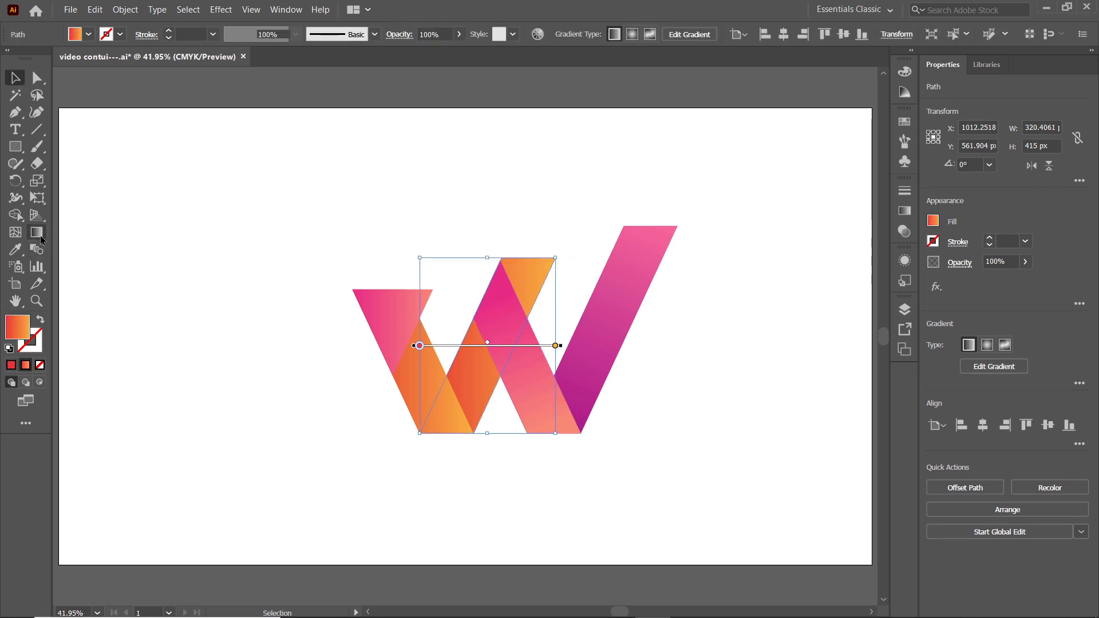
pyautogui.moveTo(564, 346); pyautogui.dragTo(478, 203)
pyautogui.moveTo(479, 370); pyautogui.dragTo(468, 393)
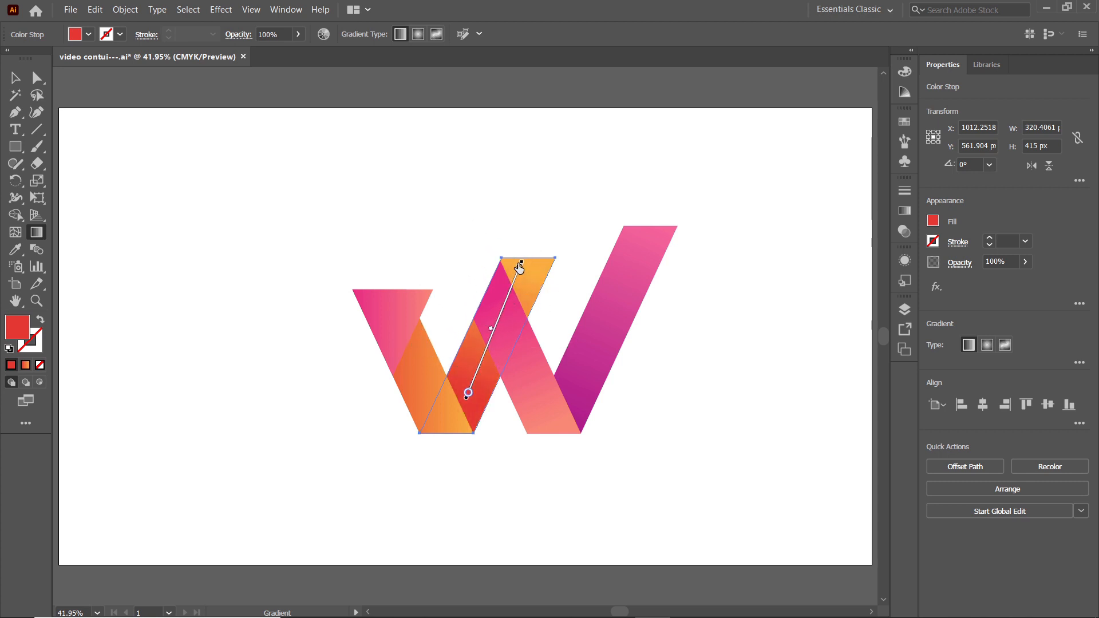
pyautogui.moveTo(523, 259)
pyautogui.mouseDown()
pyautogui.moveTo(533, 234)
pyautogui.moveTo(511, 279)
pyautogui.mouseUp()
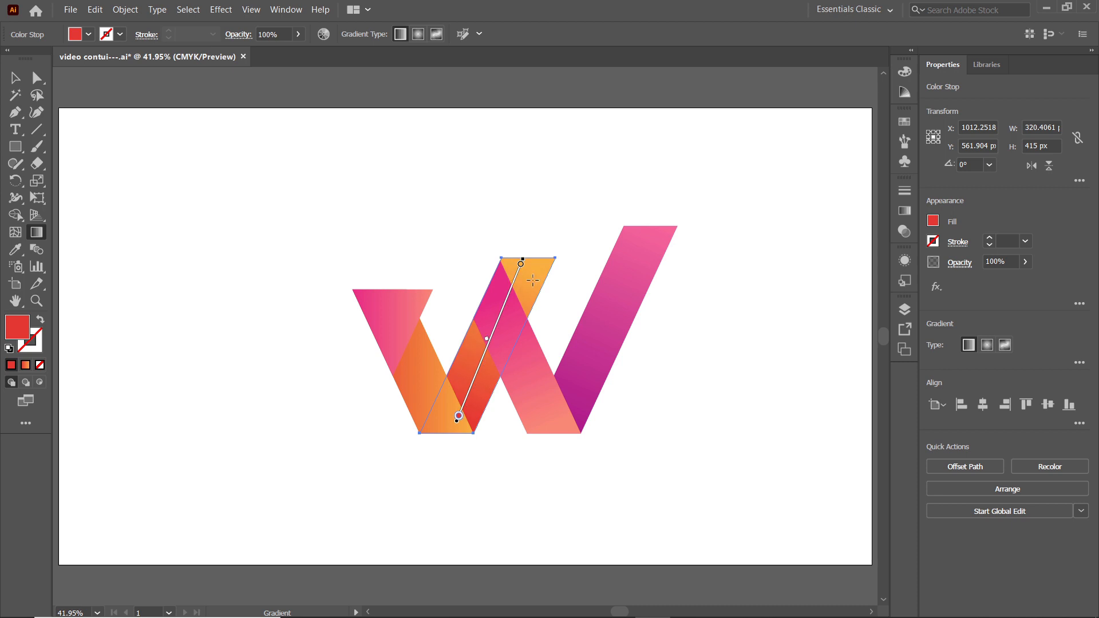
# Realign the first orange bar's gradient along its length, with red at the upper end and orange at the bottom.
pyautogui.keyDown('ctrl'); pyautogui.click(435, 366); pyautogui.keyUp('ctrl')
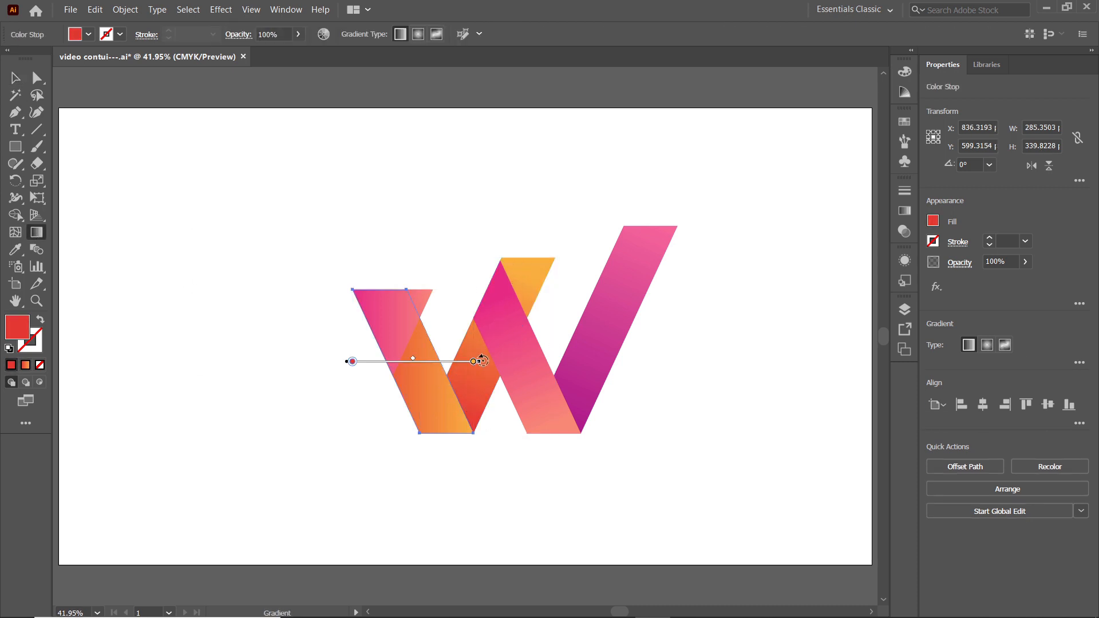
pyautogui.moveTo(483, 362); pyautogui.dragTo(407, 479)
pyautogui.moveTo(372, 401)
pyautogui.mouseDown()
pyautogui.moveTo(423, 378)
pyautogui.moveTo(412, 362)
pyautogui.mouseUp()
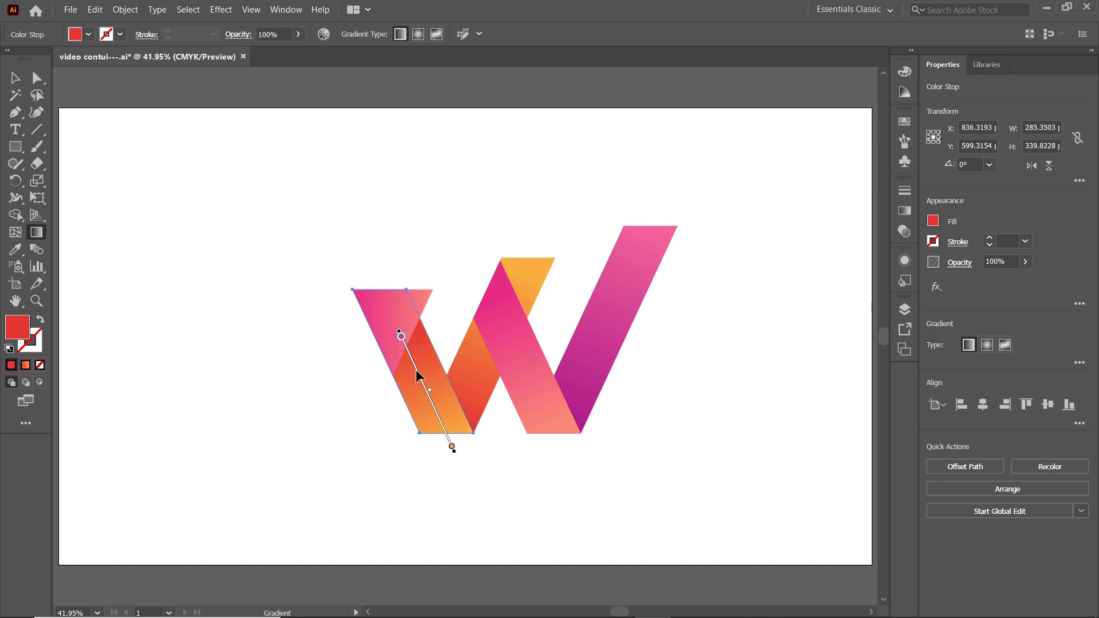
pyautogui.press('v')
# Rotate the pink triangle's gradient diagonally, with salmon at the upper left and deep pink toward the lower right.
pyautogui.click(428, 299)
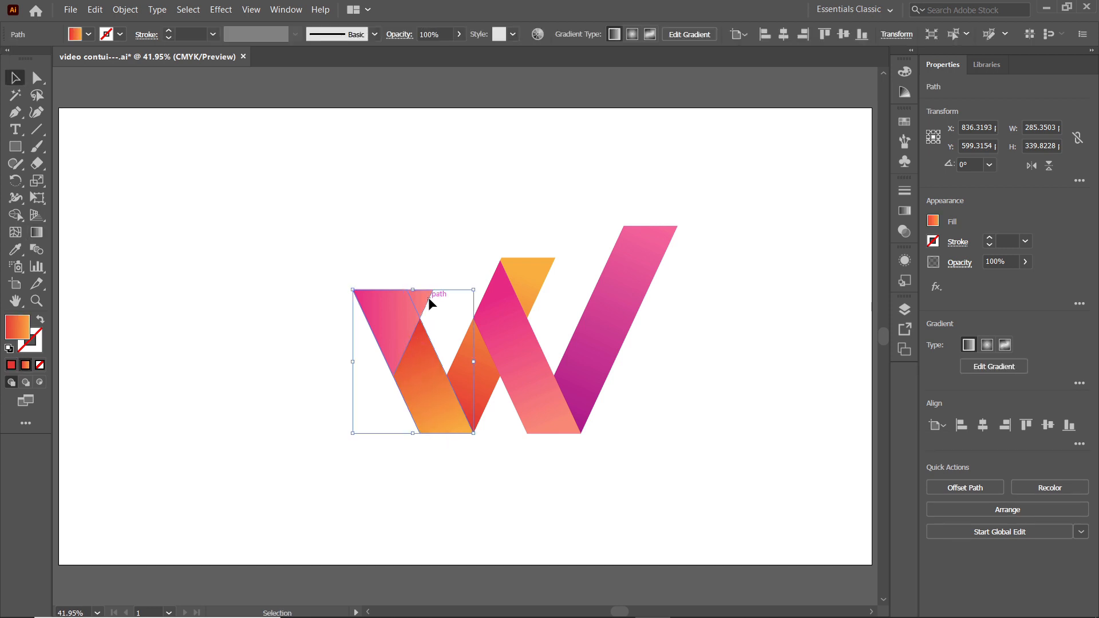
pyautogui.click(38, 232)
pyautogui.moveTo(440, 333)
pyautogui.mouseDown()
pyautogui.moveTo(399, 265)
pyautogui.moveTo(299, 258)
pyautogui.mouseUp()
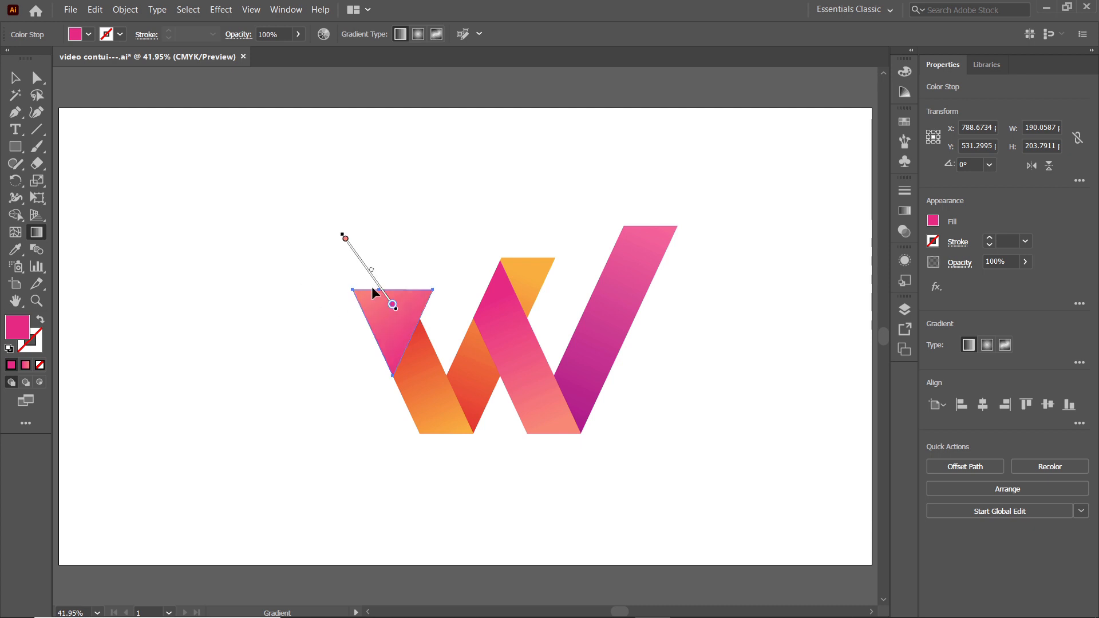
pyautogui.moveTo(376, 279); pyautogui.dragTo(377, 290)
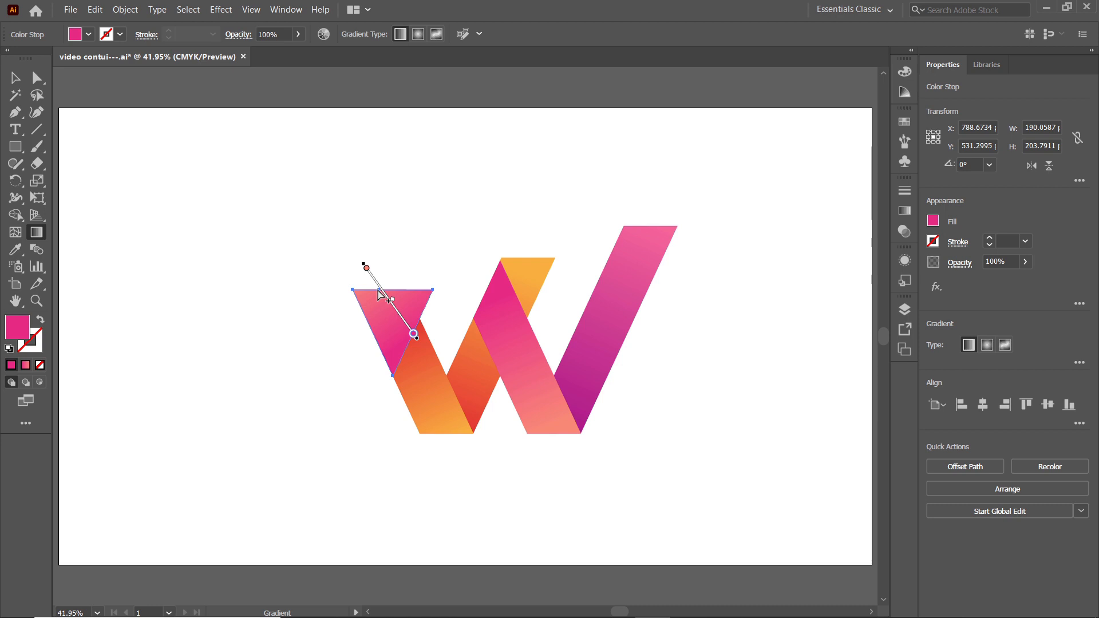
# Bring the pink triangle and the two orange bars to the front so the middle orange bar overlaps the pink bar.
pyautogui.press('z')
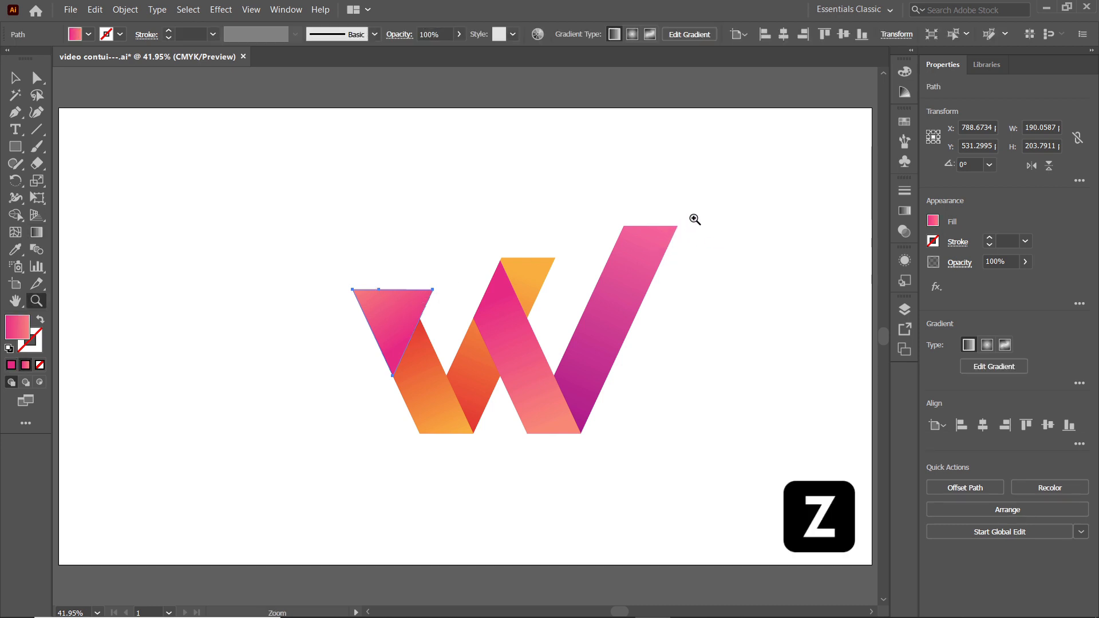
pyautogui.moveTo(694, 218); pyautogui.dragTo(340, 453)
pyautogui.press('v')
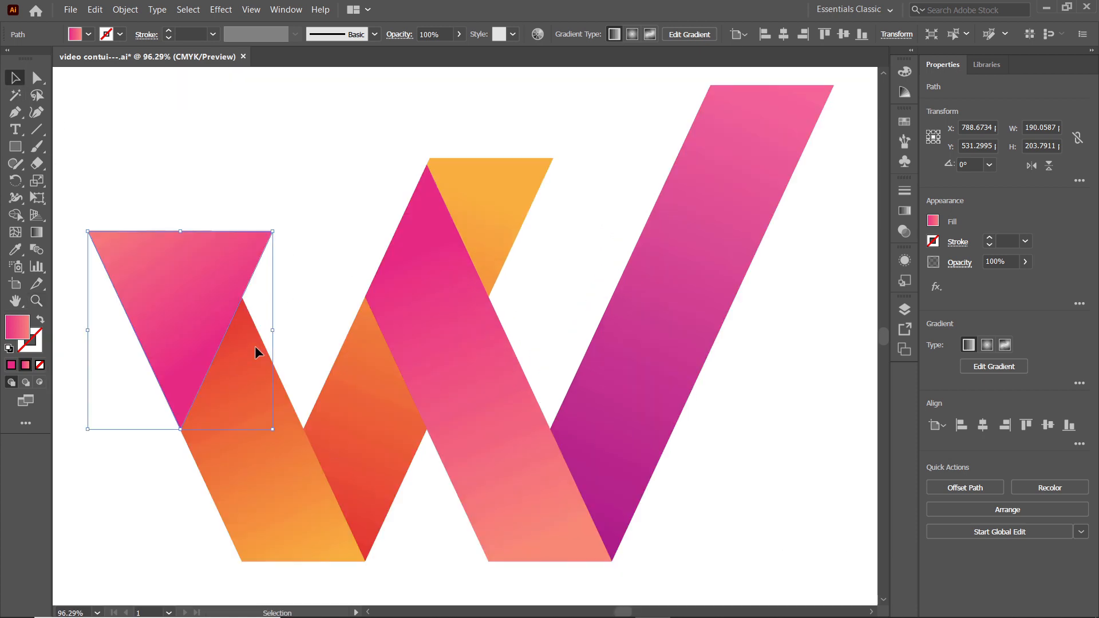
pyautogui.moveTo(189, 541); pyautogui.dragTo(331, 276)
pyautogui.rightClick(390, 396)
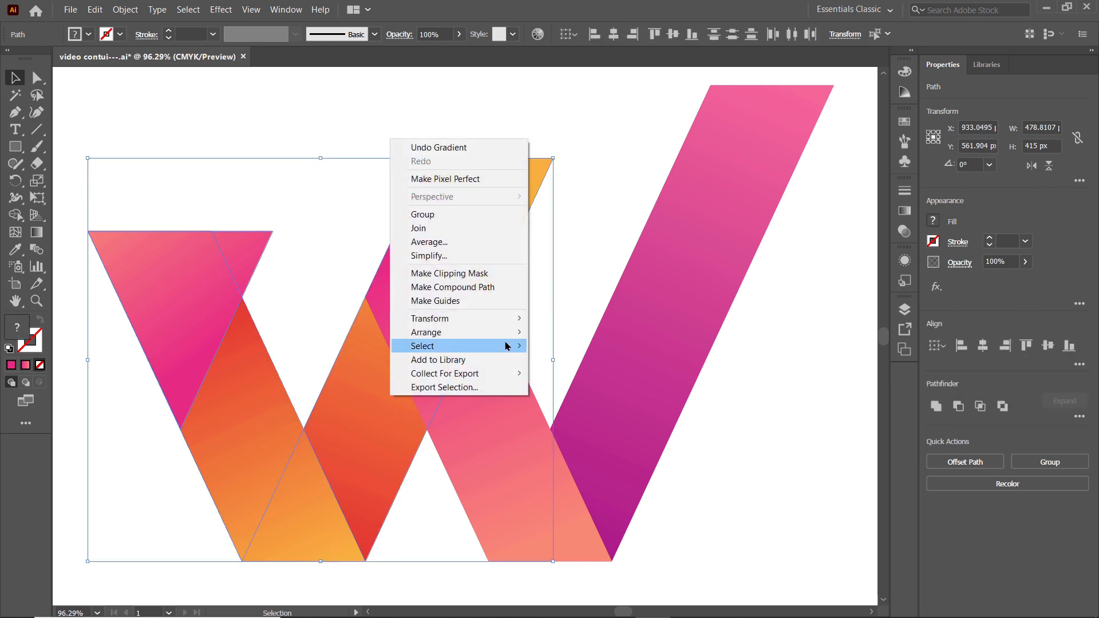
pyautogui.moveTo(509, 334)
pyautogui.click(569, 333)
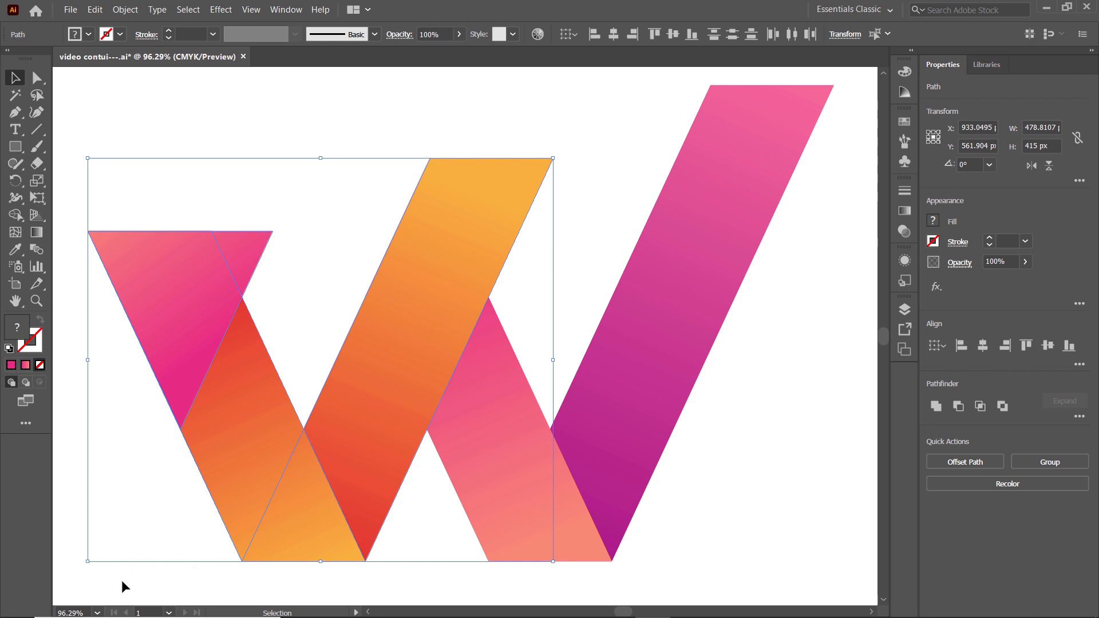
# Set the opacity of all the W's shapes to 50% and deselect them.
pyautogui.moveTo(120, 582); pyautogui.dragTo(826, 111)
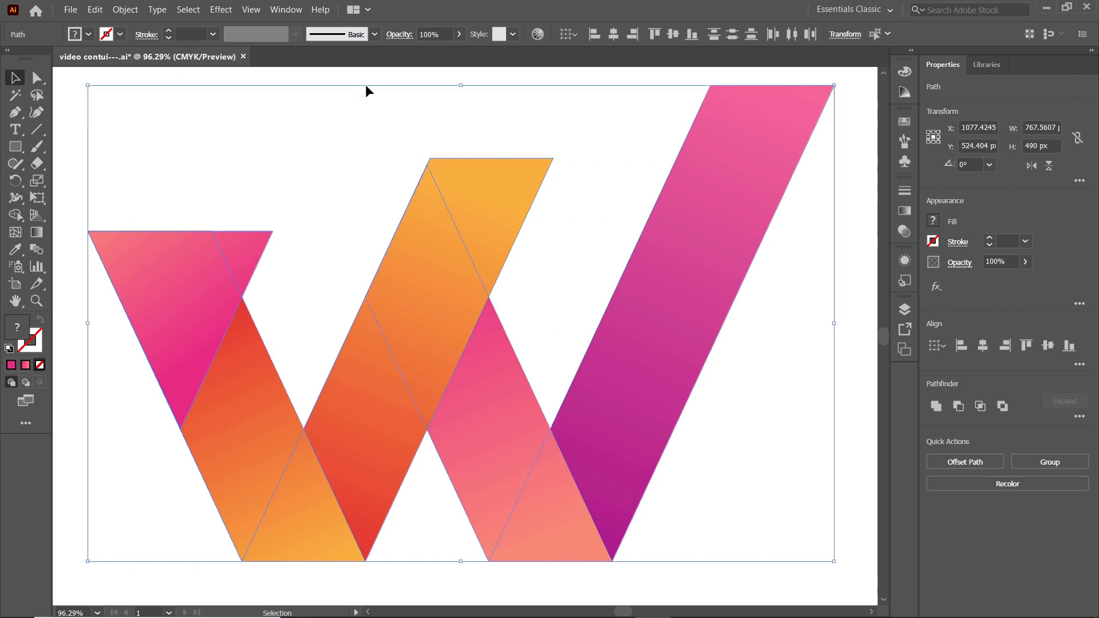
pyautogui.click(285, 10)
pyautogui.click(385, 589)
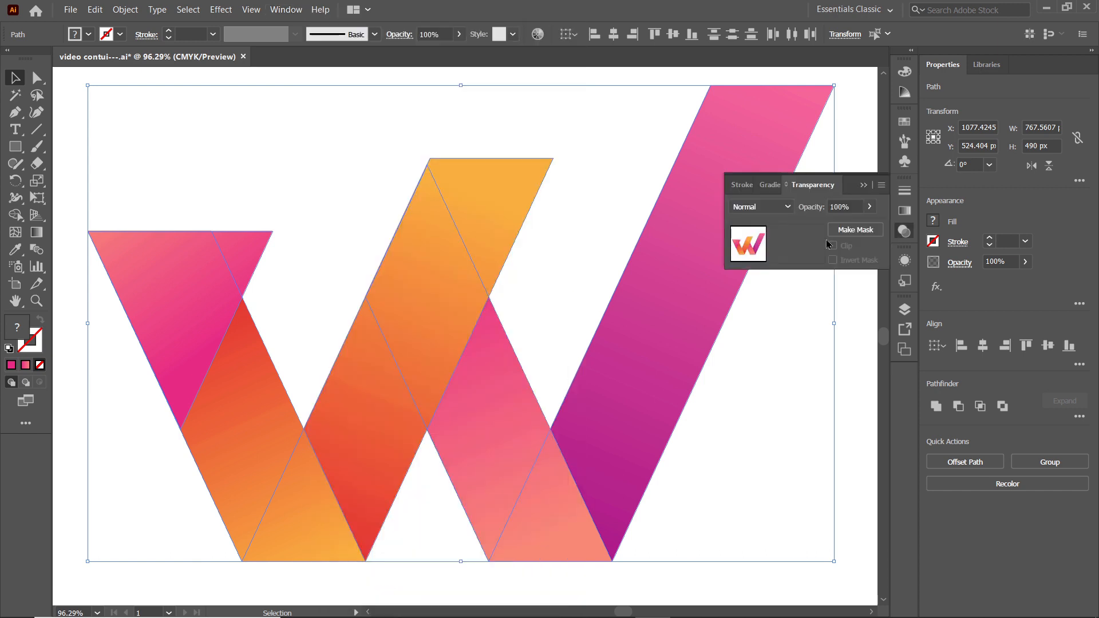
pyautogui.click(841, 207)
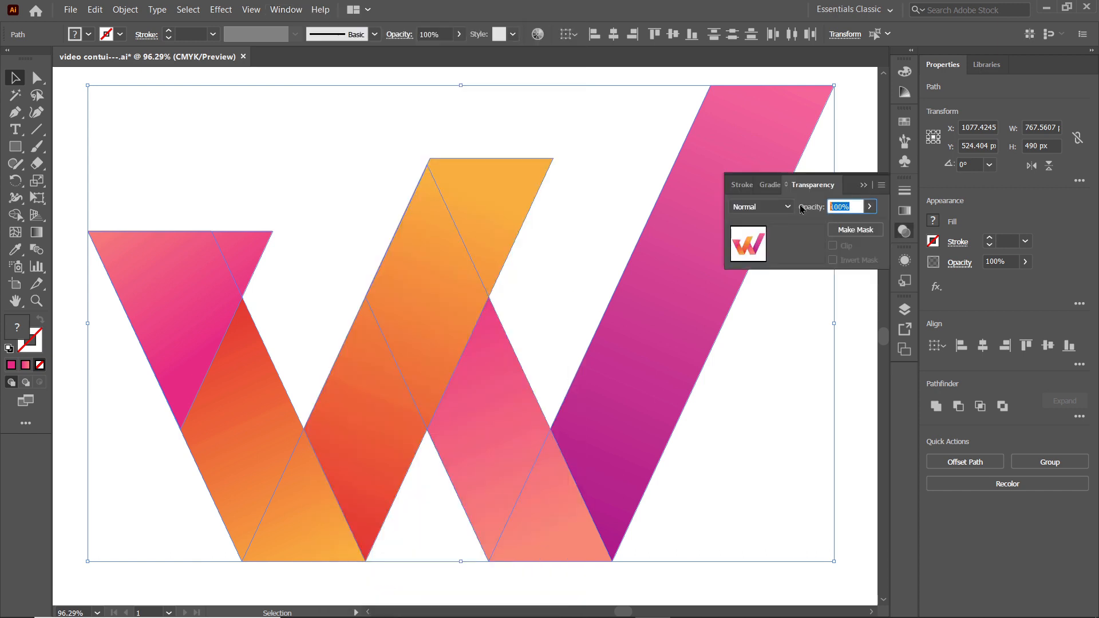
pyautogui.write('50')
pyautogui.press('Return')
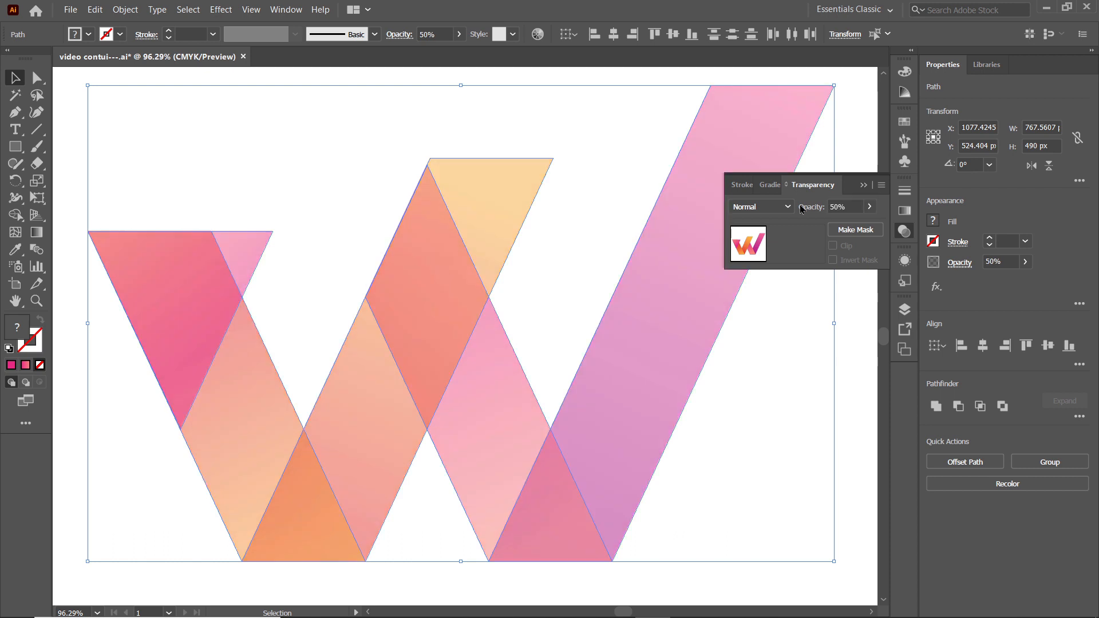
pyautogui.click(864, 184)
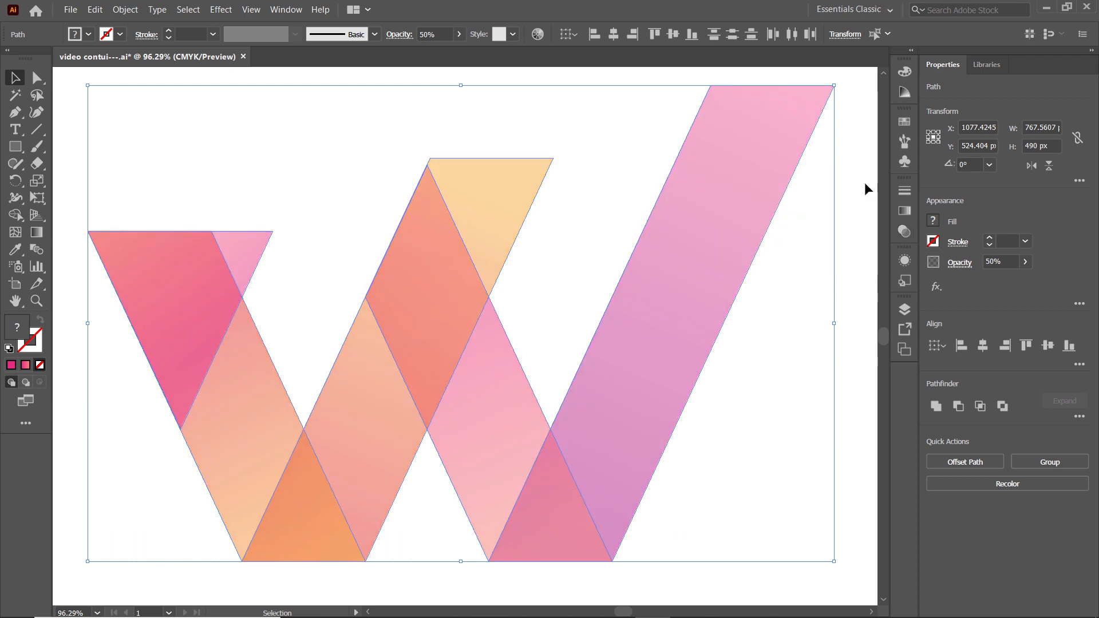
pyautogui.click(785, 281)
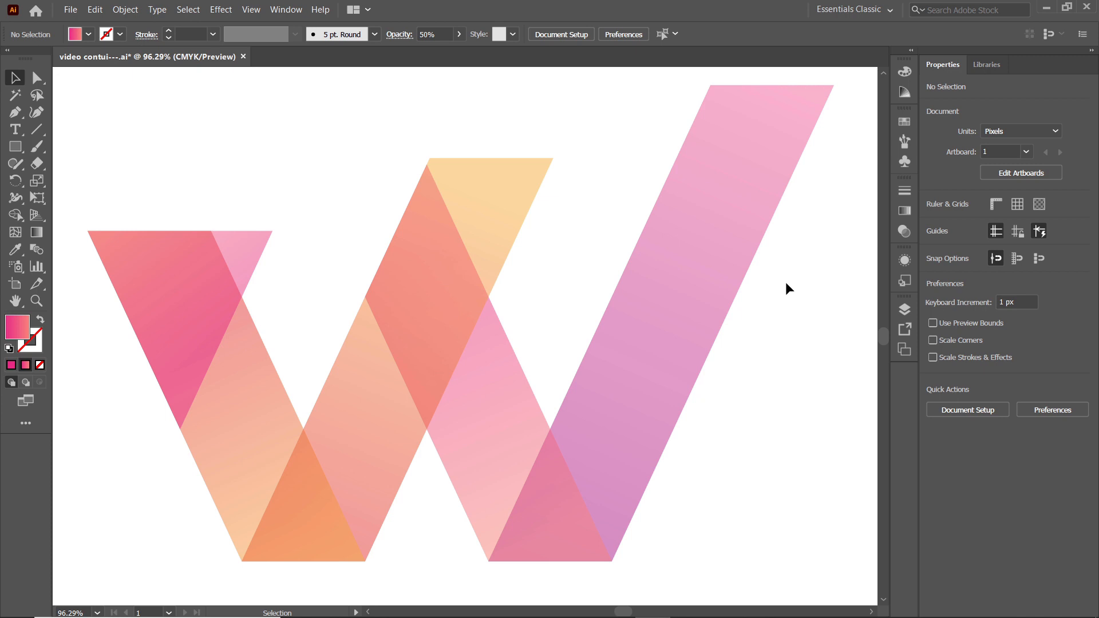
# Draw a closed pen shape over the first bar's overlap with the pink triangle, following its corner and intersection points.
pyautogui.click(8, 115)
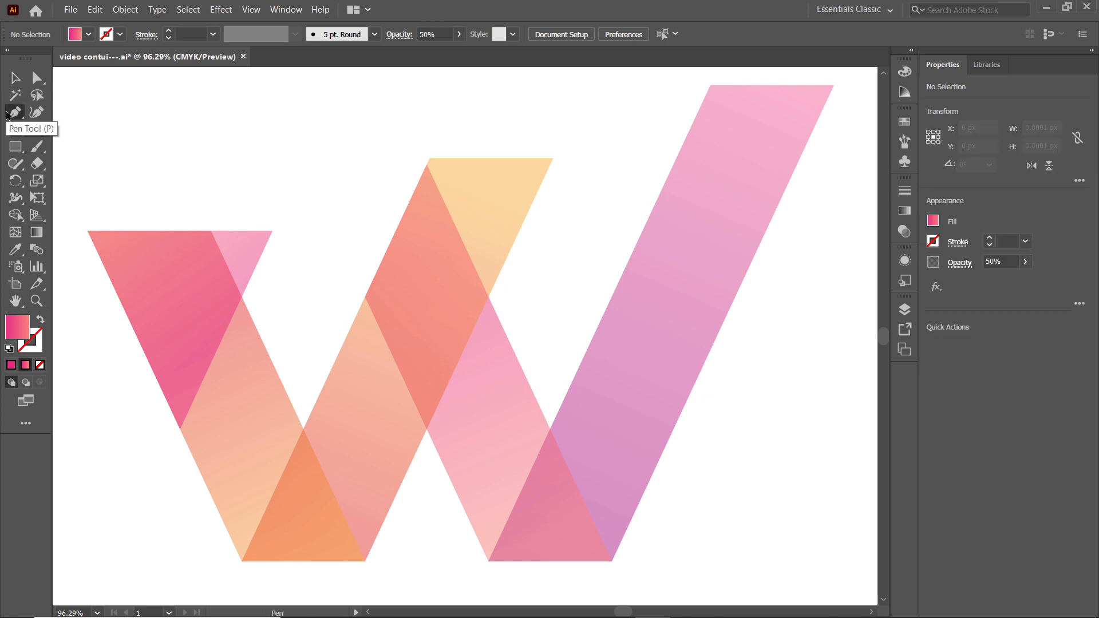
pyautogui.click(150, 232)
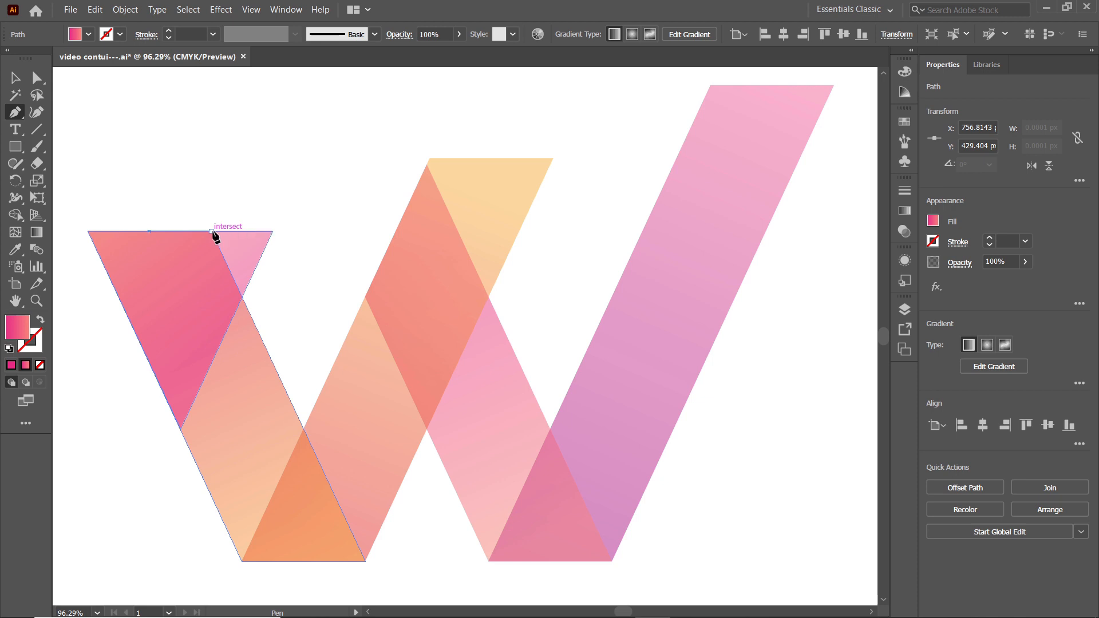
pyautogui.click(212, 232)
pyautogui.click(241, 296)
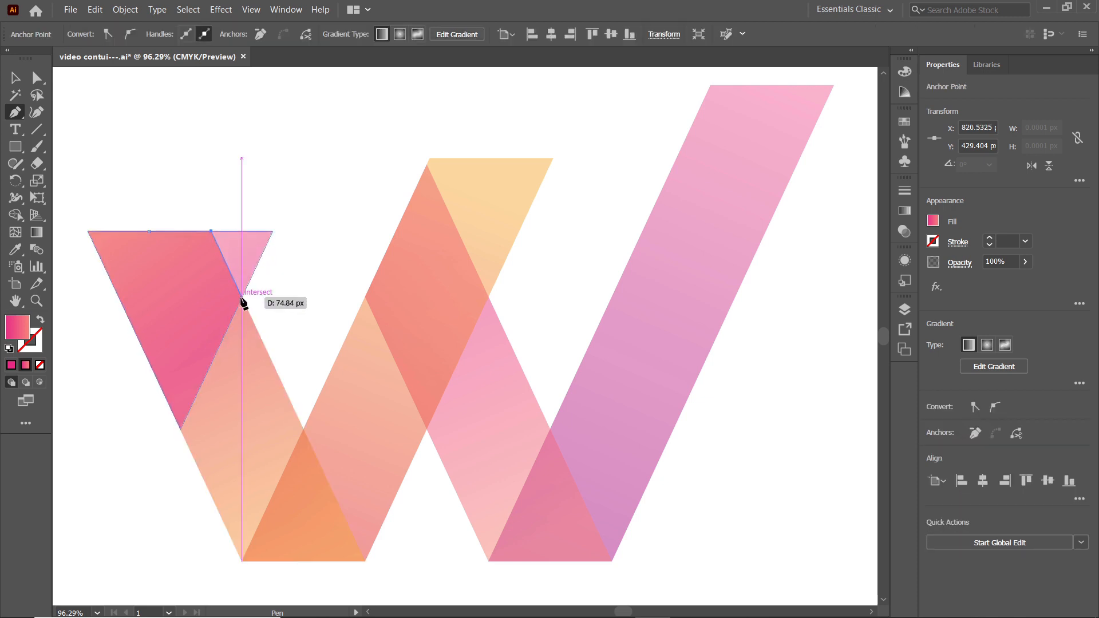
pyautogui.click(180, 428)
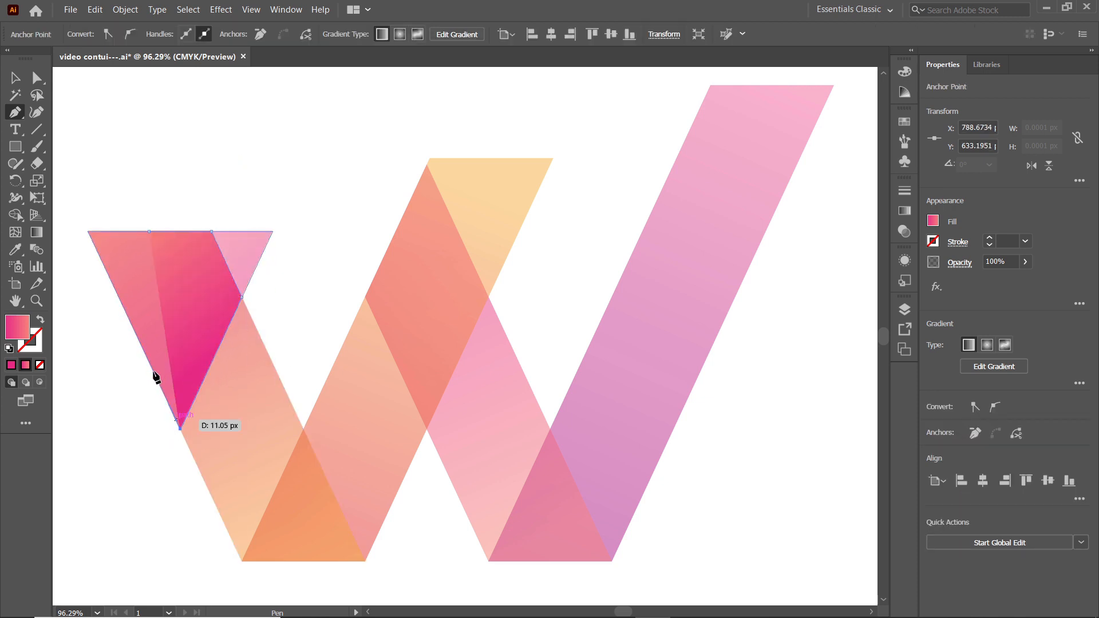
pyautogui.click(87, 232)
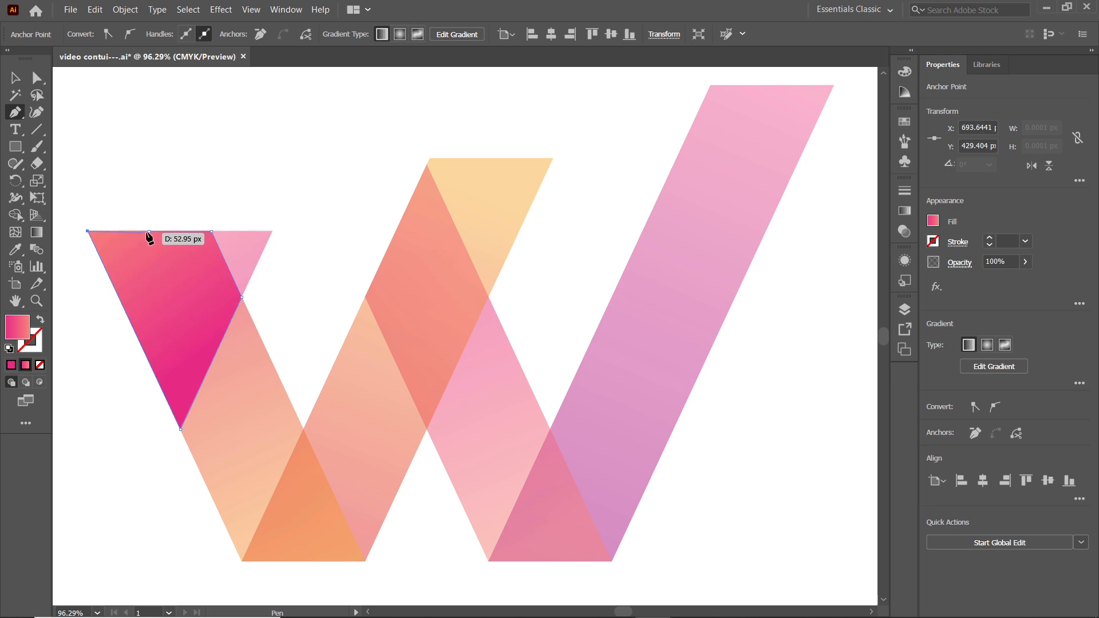
pyautogui.click(149, 232)
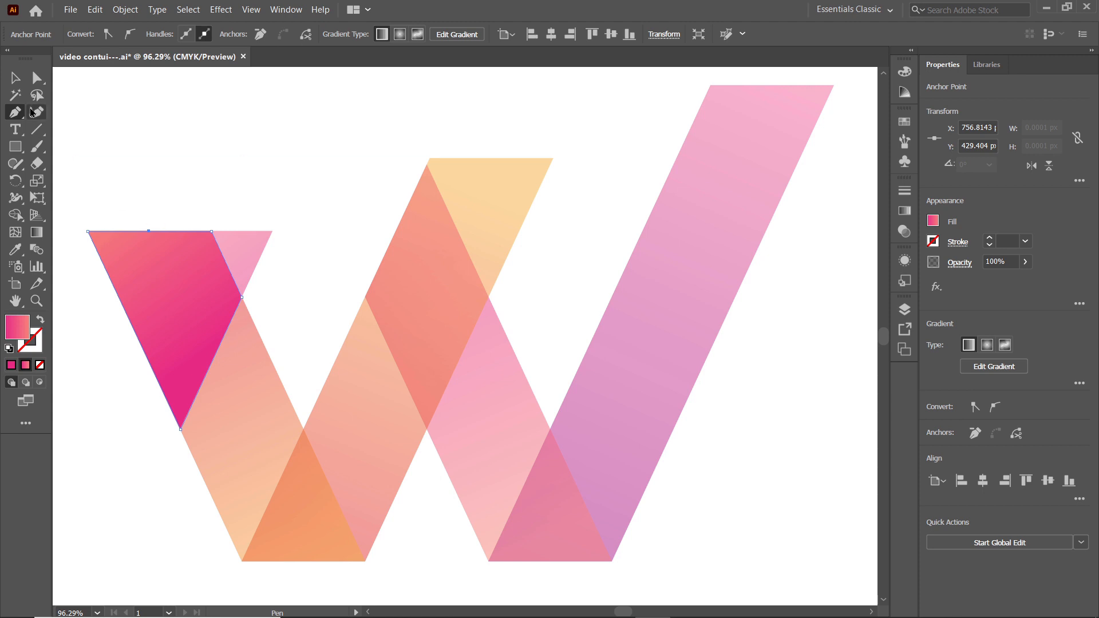
# Fill the pen shape over the pink triangle with solid dark blue.
pyautogui.click(15, 78)
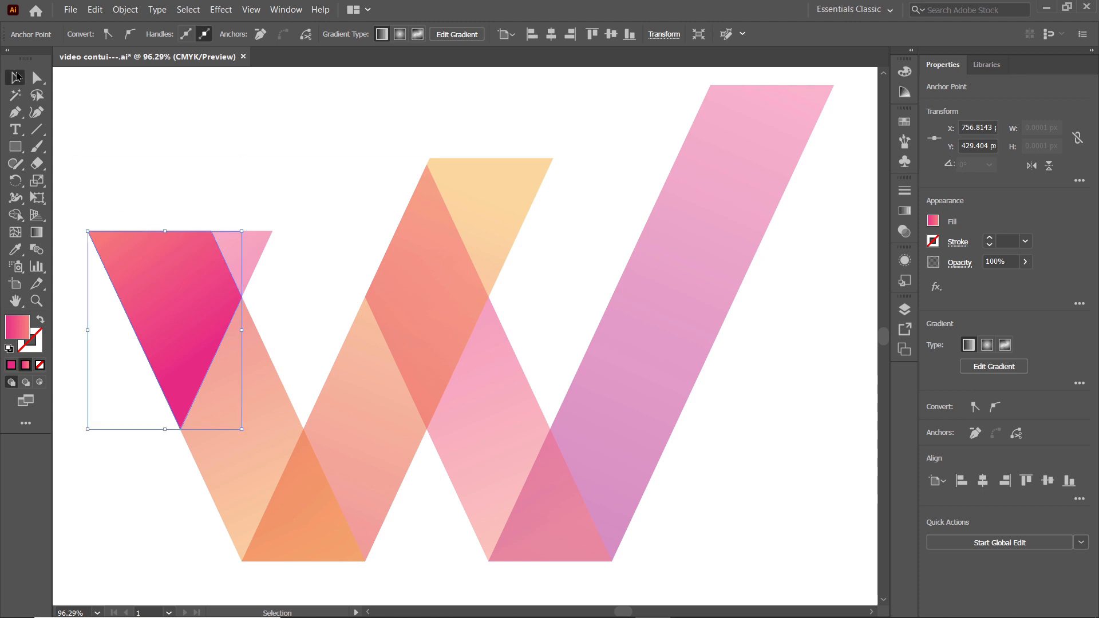
pyautogui.click(163, 253)
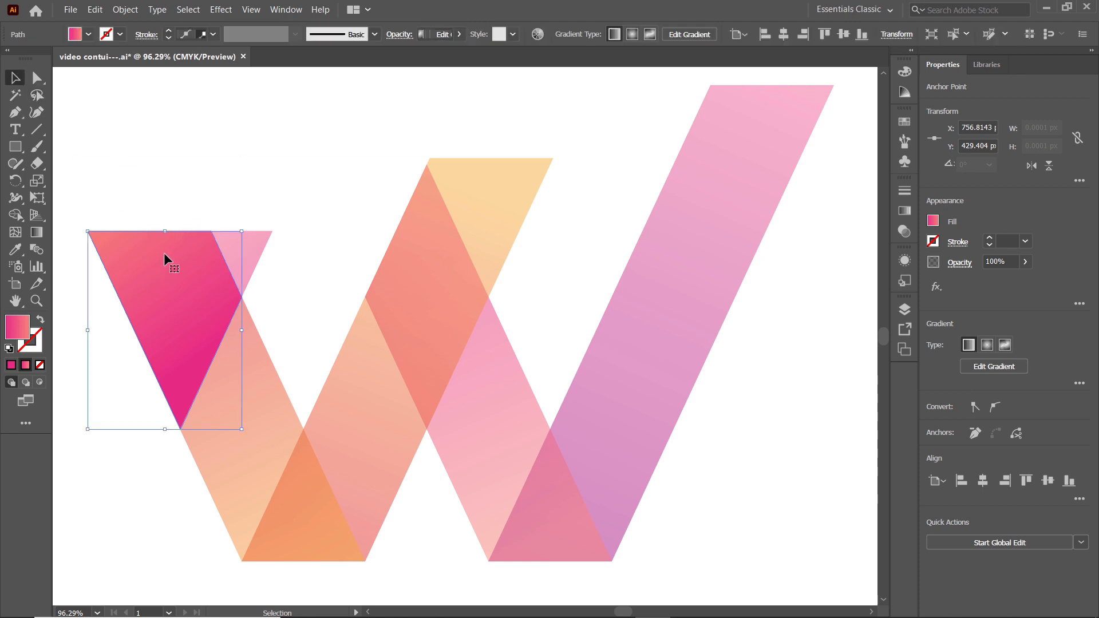
pyautogui.click(88, 36)
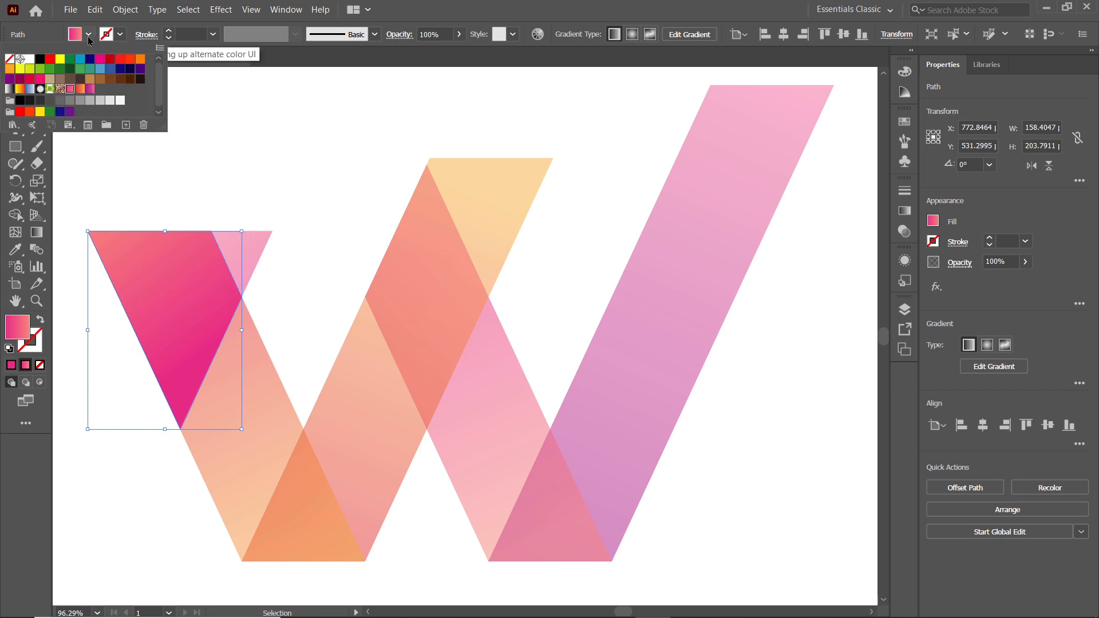
pyautogui.click(90, 59)
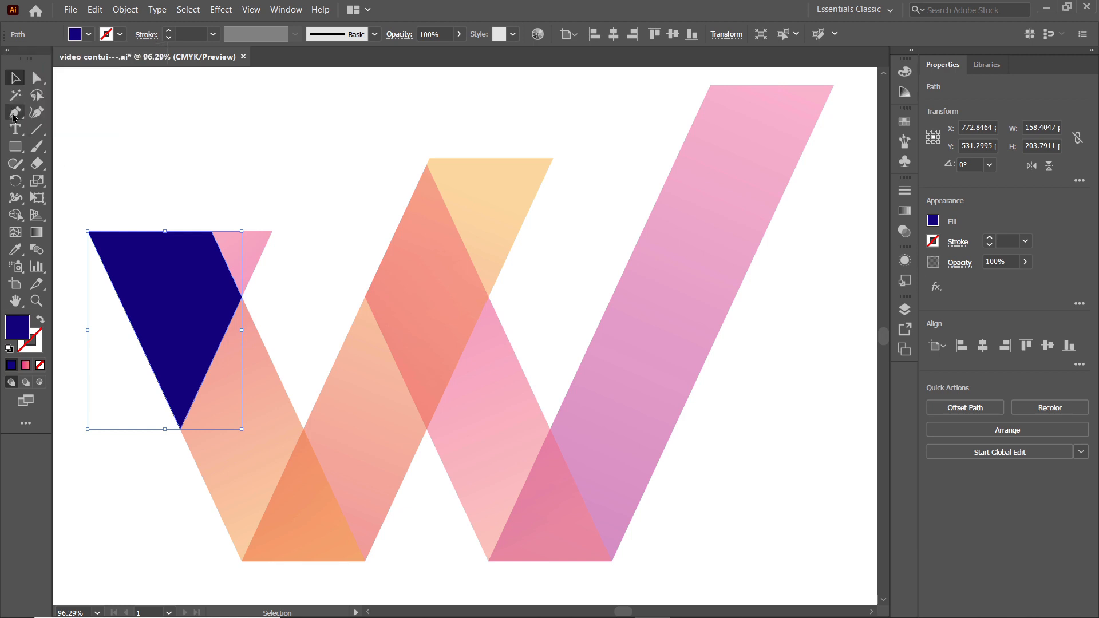
# Draw a closed dark blue inverted triangle over the lower half of the overlap between the middle orange bar and the pink bar.
pyautogui.click(13, 114)
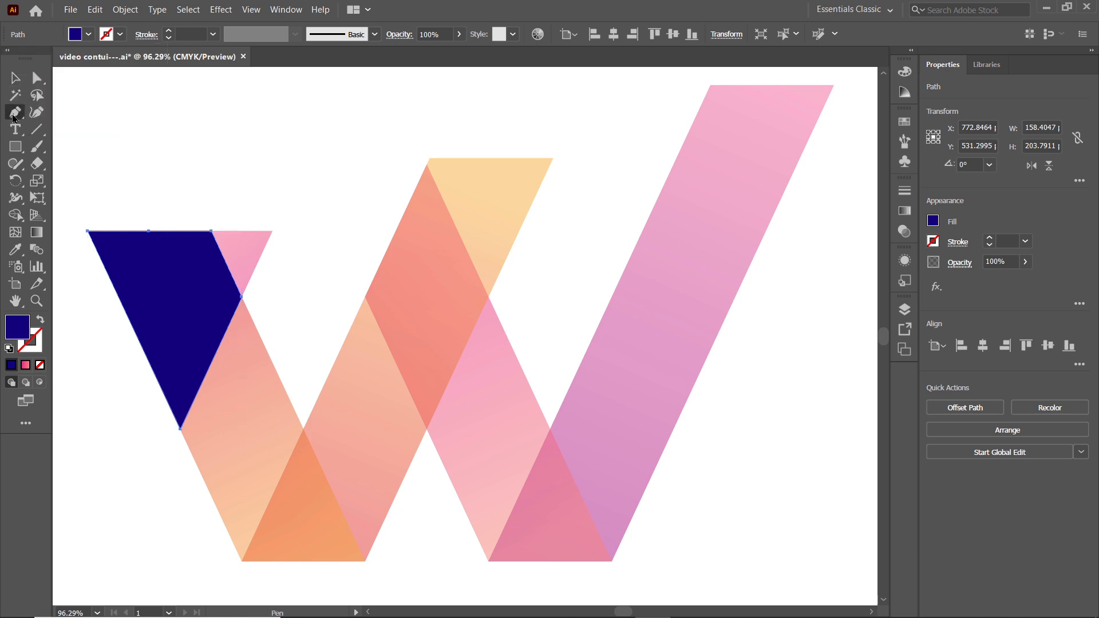
pyautogui.click(425, 428)
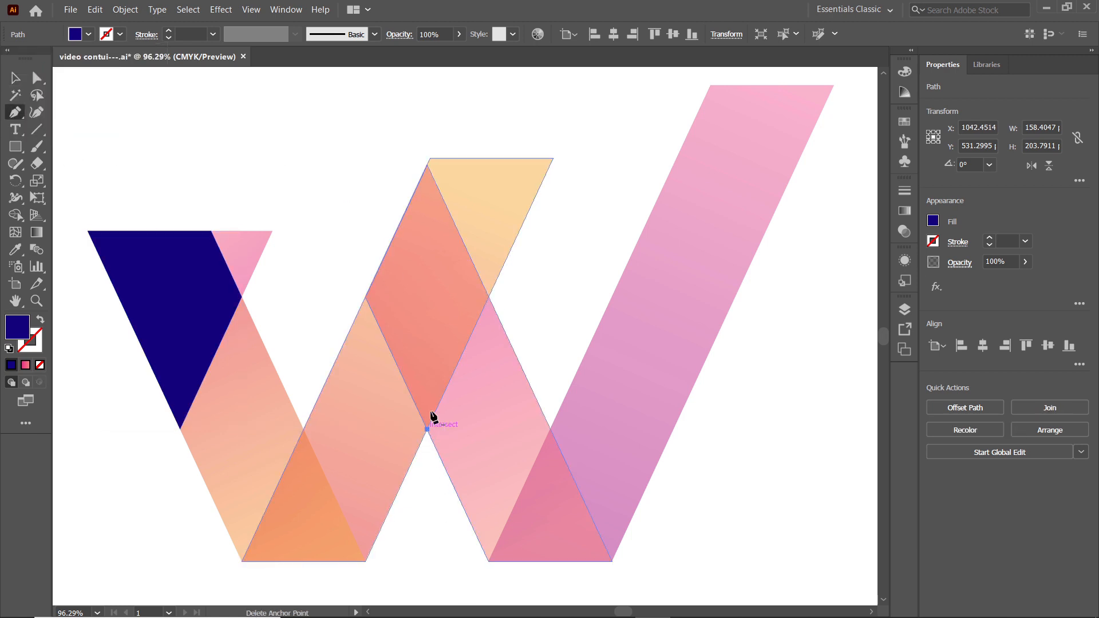
pyautogui.click(488, 297)
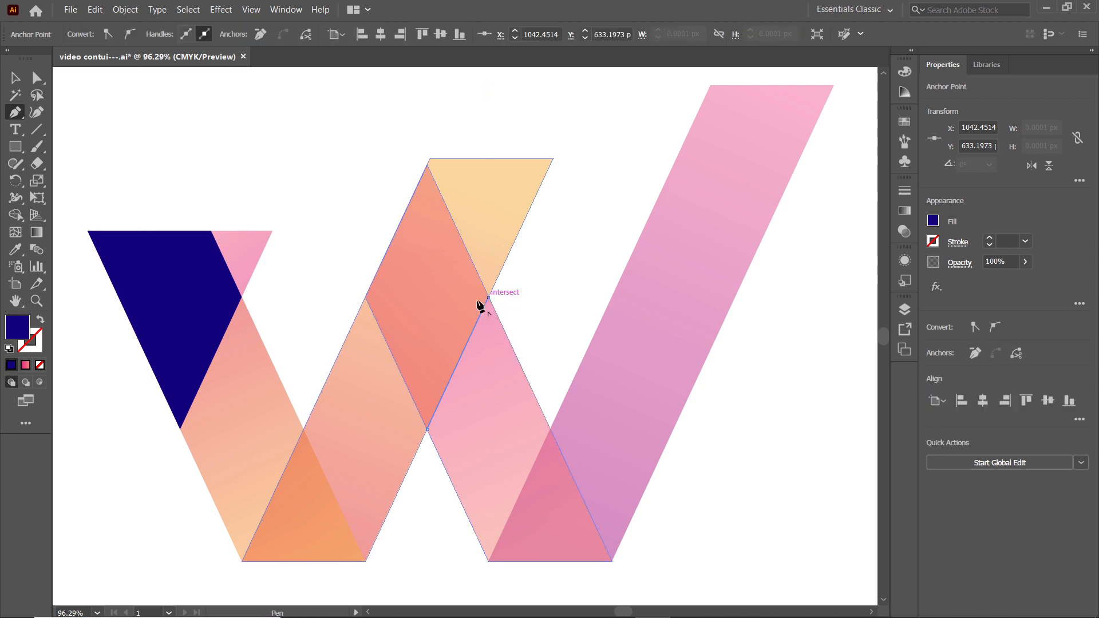
pyautogui.click(365, 297)
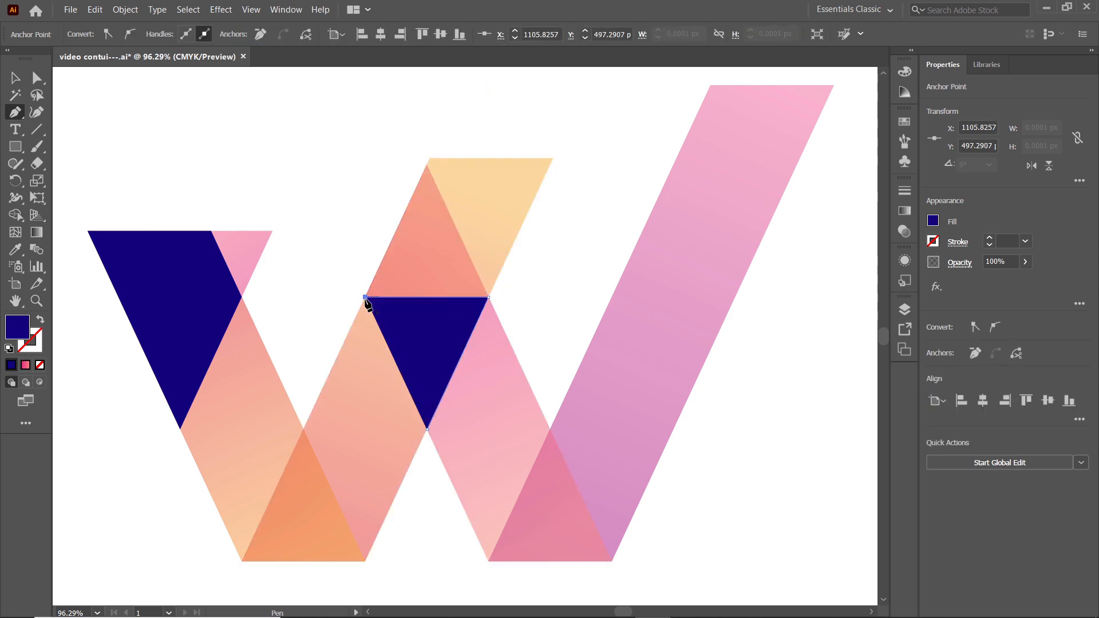
pyautogui.click(427, 429)
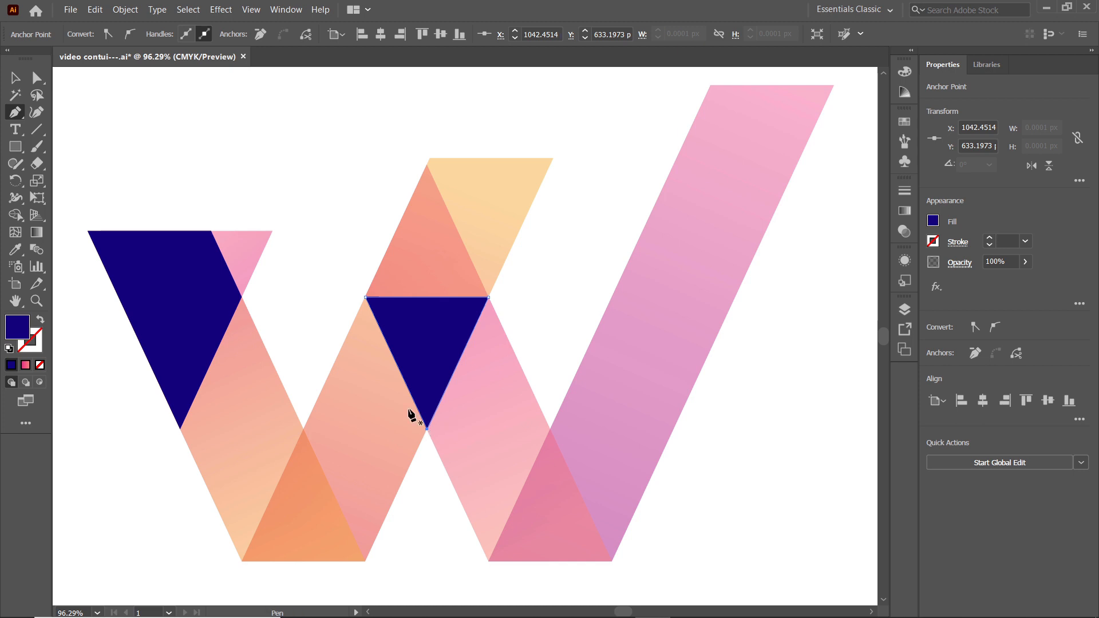
# Draw a closed dark blue triangle over the overlap at the base of the pink and purple bars.
pyautogui.click(549, 429)
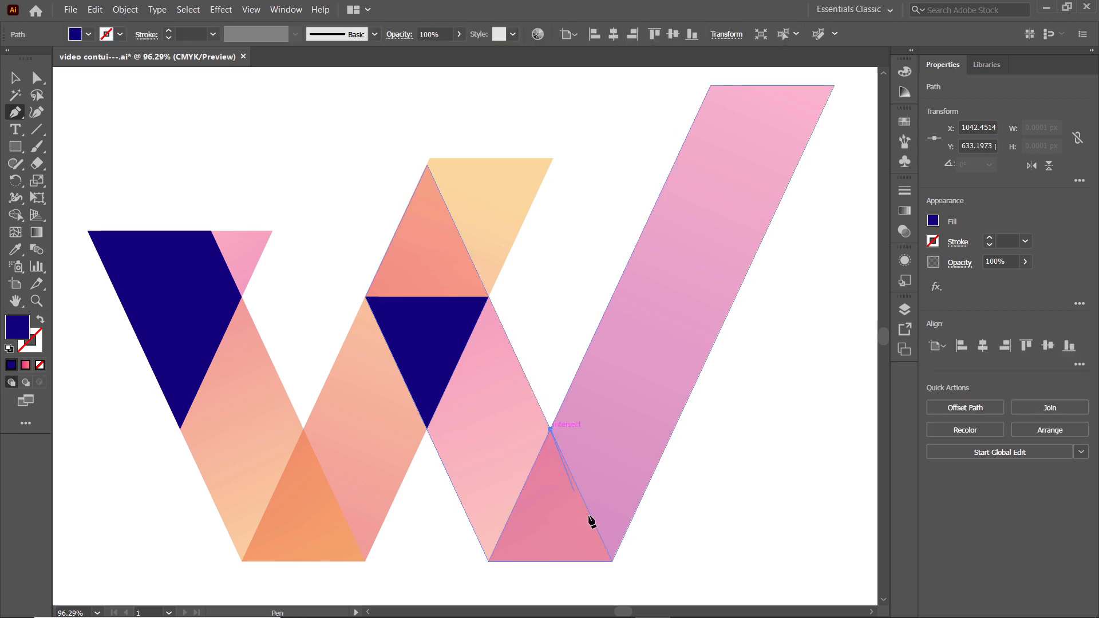
pyautogui.click(613, 561)
pyautogui.click(488, 561)
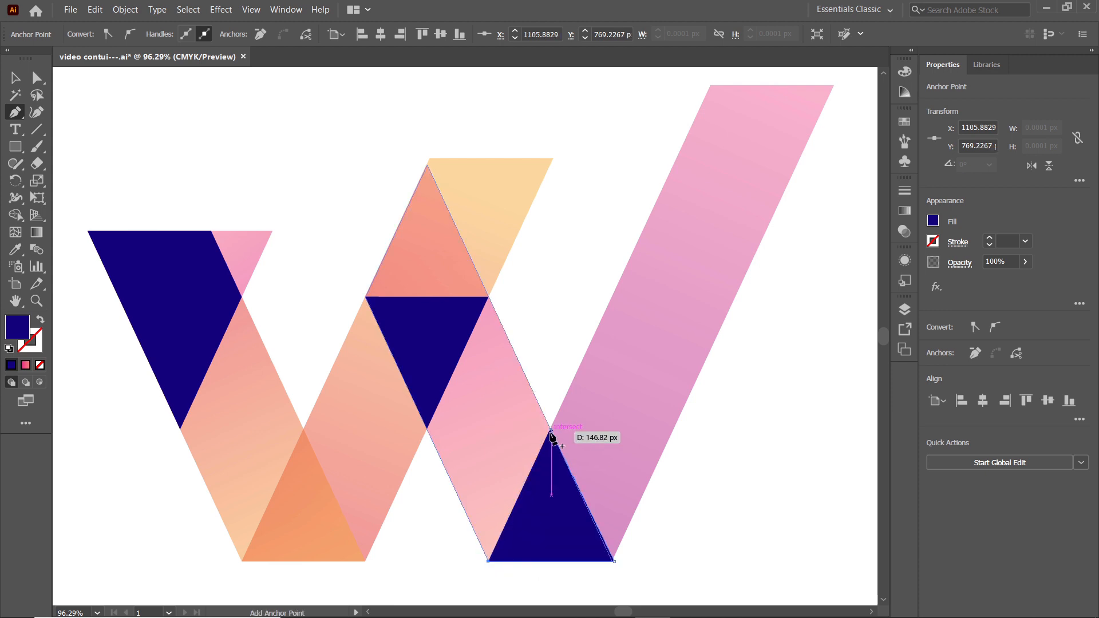
pyautogui.click(550, 430)
# Draw a closed dark blue triangle over the overlap at the base of the two orange bars.
pyautogui.click(303, 428)
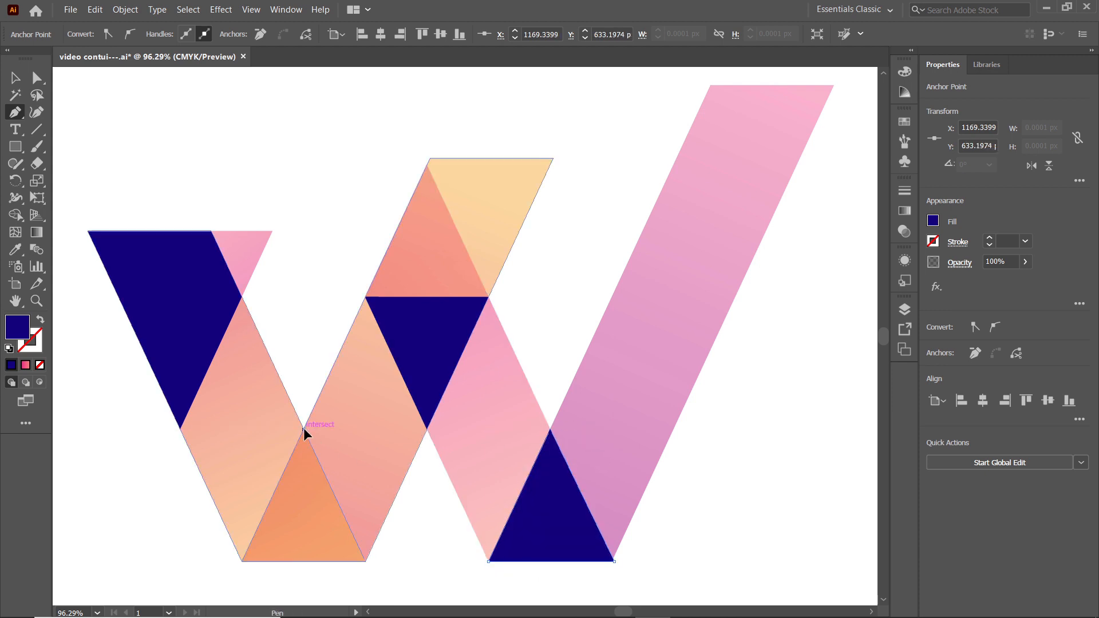
pyautogui.click(365, 561)
pyautogui.click(241, 562)
pyautogui.click(303, 429)
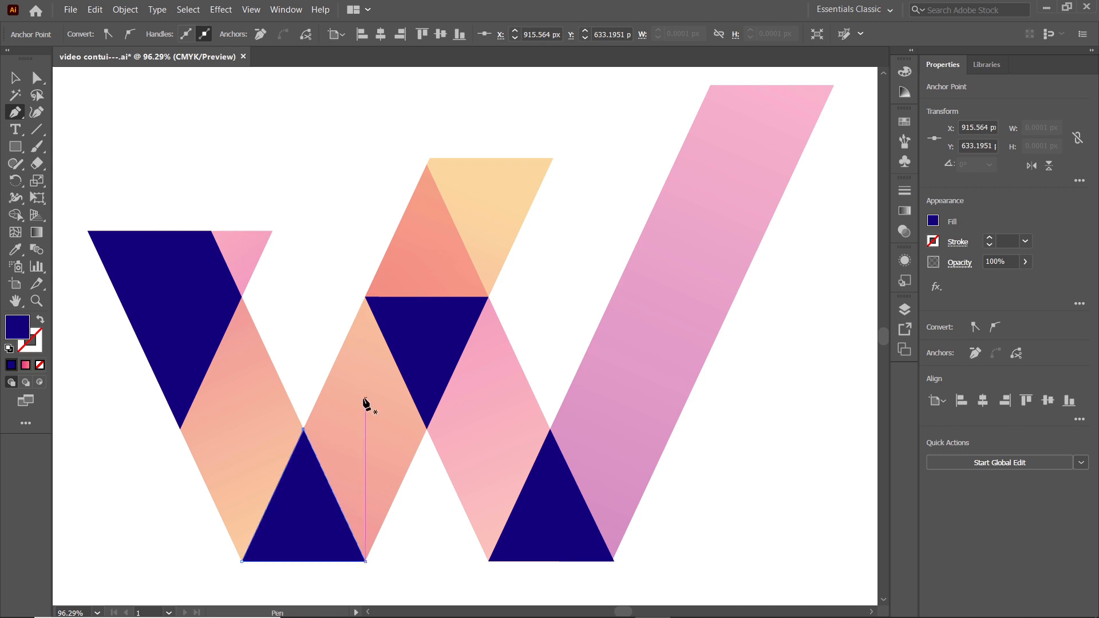
# Select all four dark blue pen shapes together and cut them from the artwork.
pyautogui.click(15, 78)
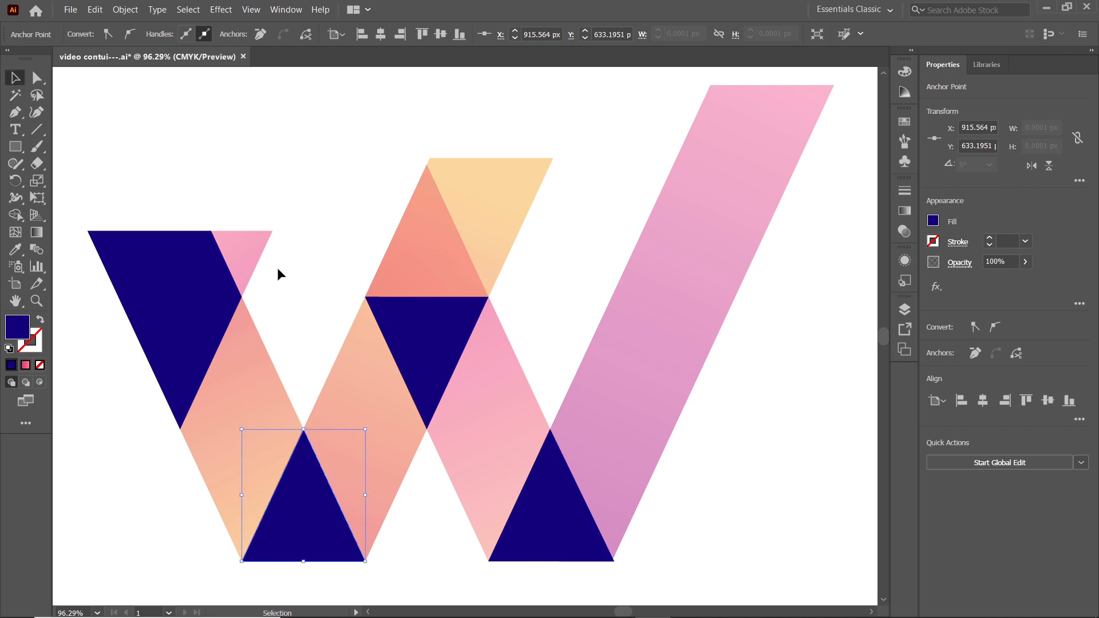
pyautogui.keyDown('shift'); pyautogui.click(196, 306); pyautogui.keyUp('shift')
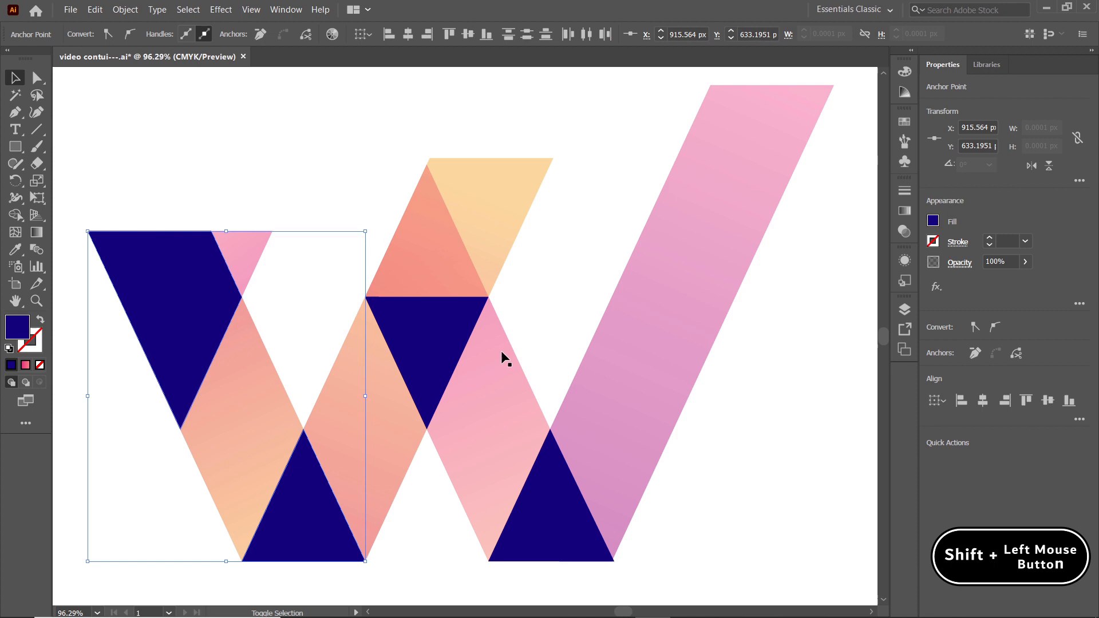
pyautogui.keyDown('shift'); pyautogui.click(443, 360); pyautogui.keyUp('shift')
pyautogui.keyDown('shift'); pyautogui.click(534, 503); pyautogui.keyUp('shift')
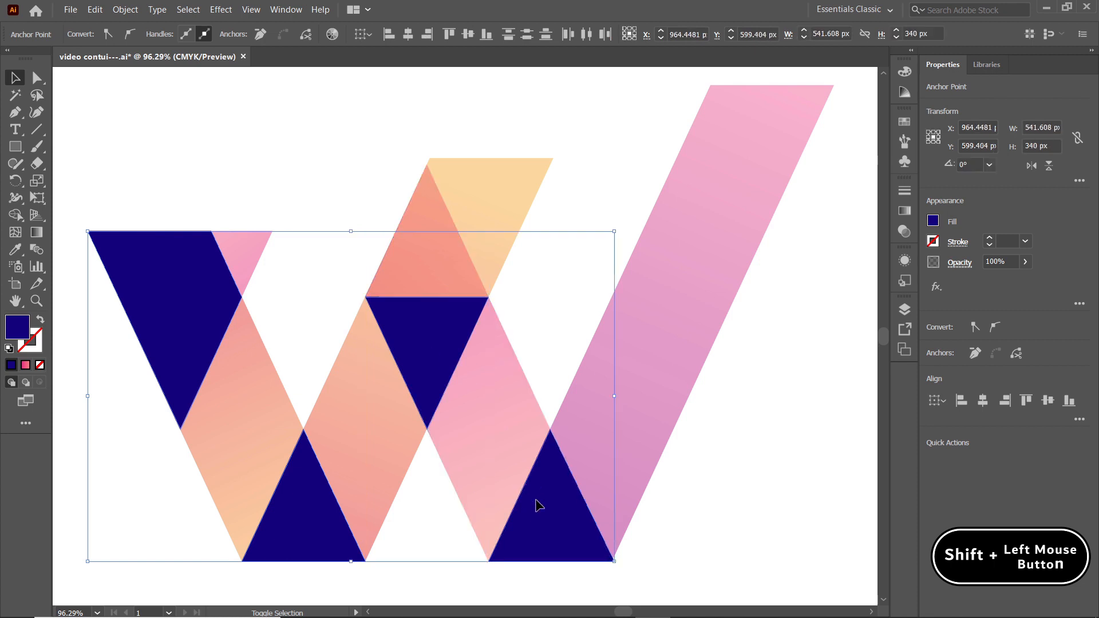
pyautogui.click(95, 10)
pyautogui.click(114, 56)
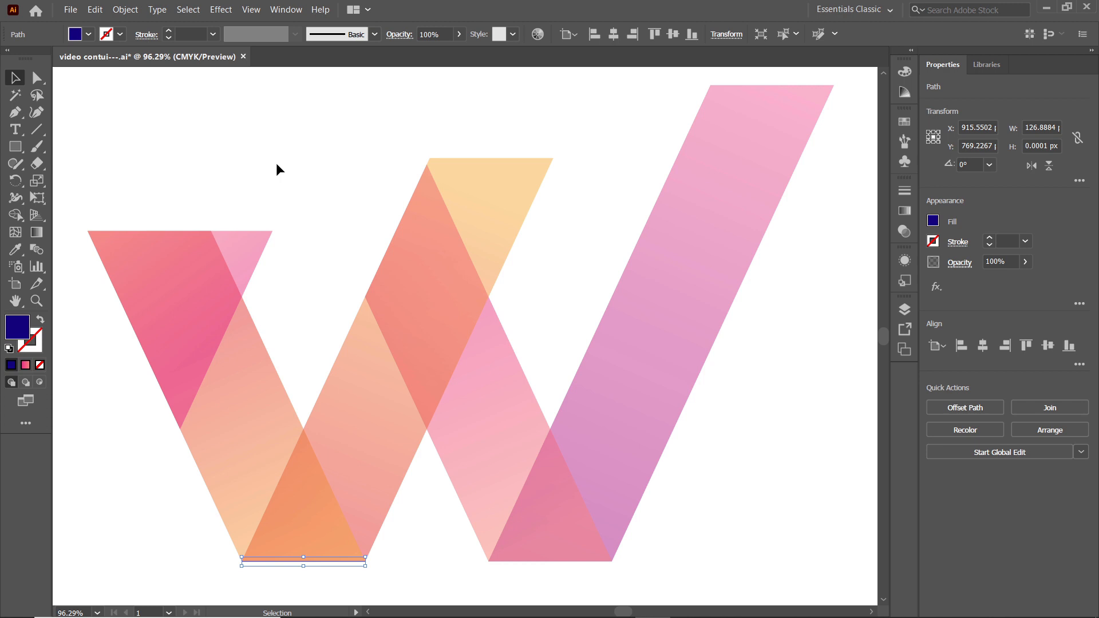
# Set the opacity of all the W's shapes back to 100% and deselect them.
pyautogui.moveTo(97, 588); pyautogui.dragTo(806, 92)
pyautogui.click(286, 10)
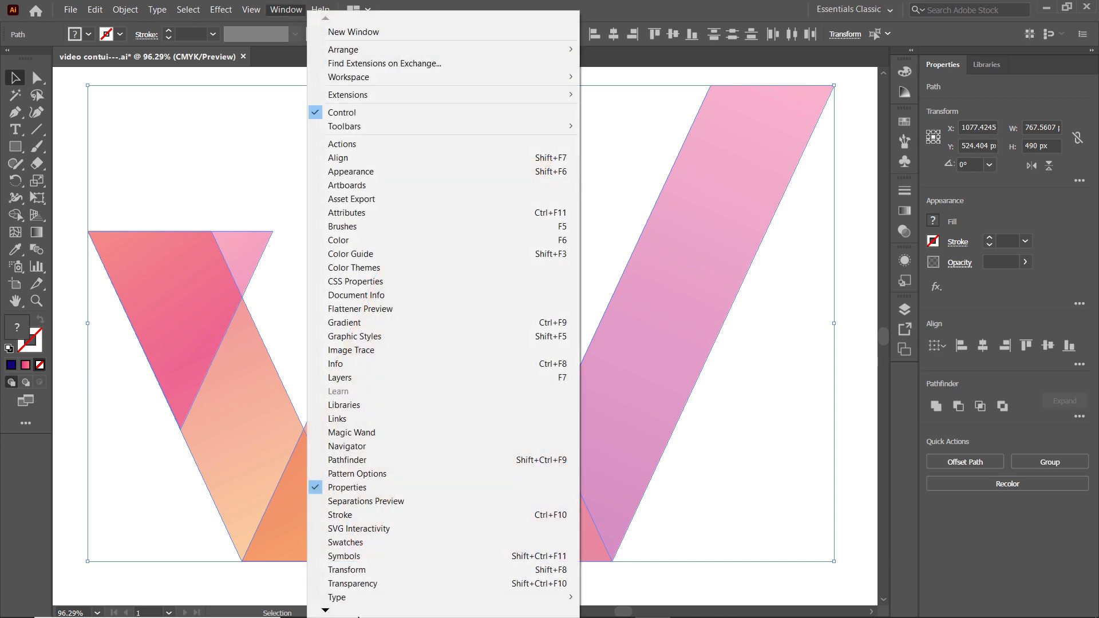
pyautogui.click(338, 582)
pyautogui.click(845, 206)
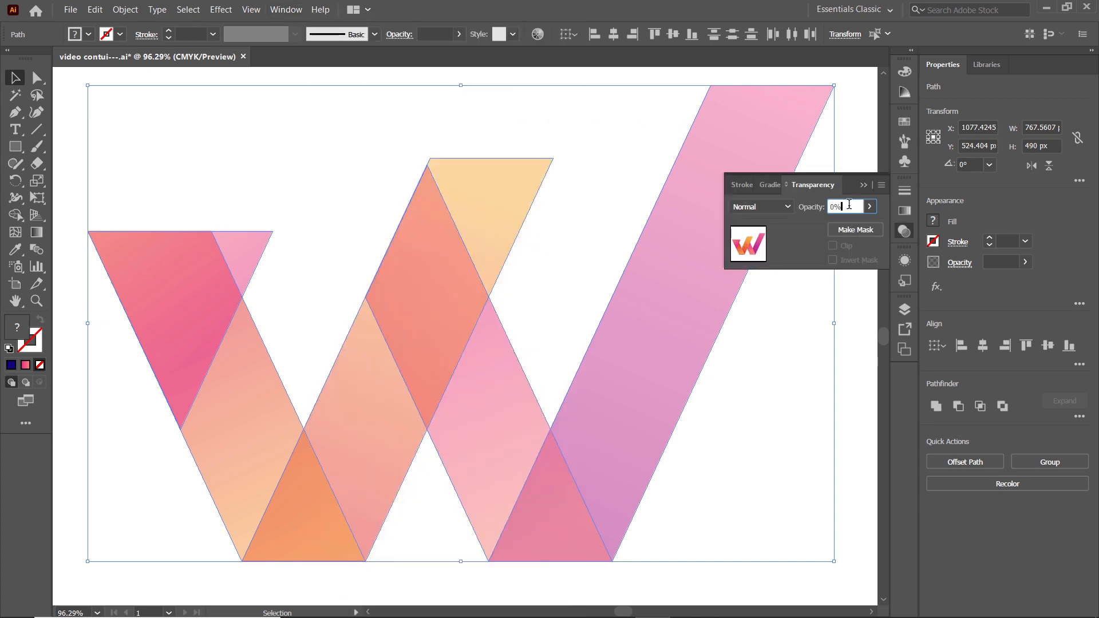
pyautogui.write('100')
pyautogui.press('Return')
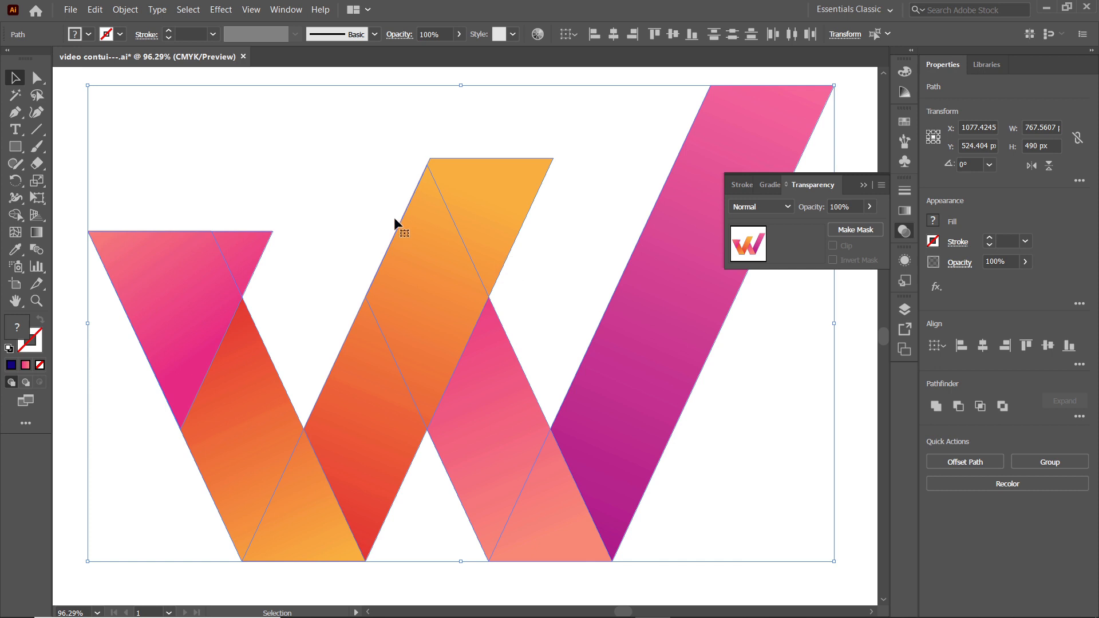
pyautogui.click(329, 187)
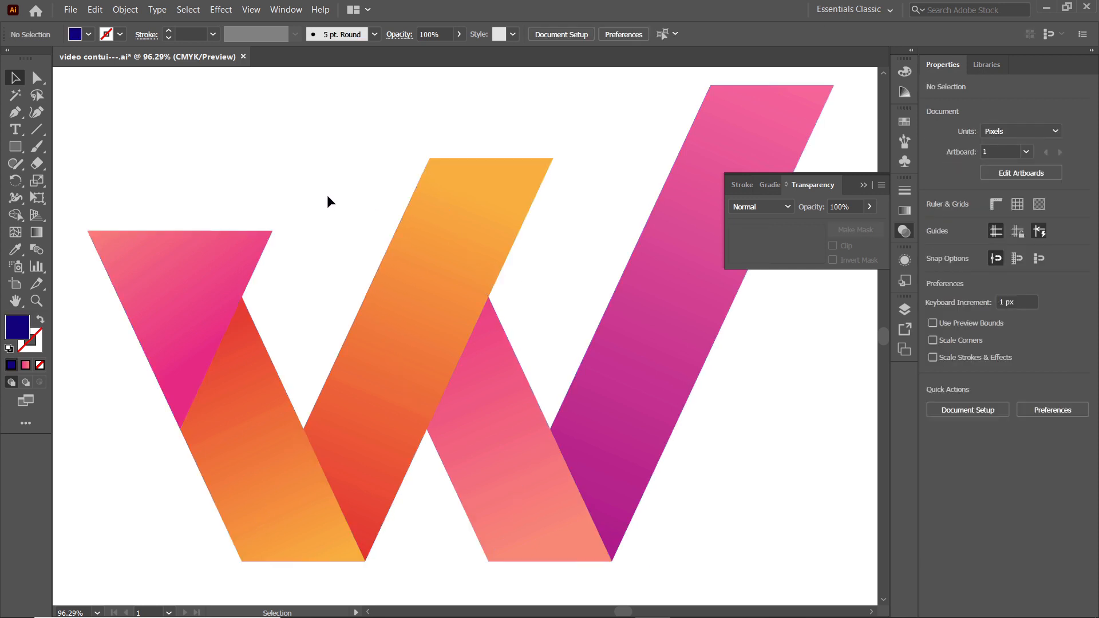
# Draw a closed diamond with the Pen tool over the first orange bar, between the pink triangle's edge and the second bar's overlap.
pyautogui.click(15, 112)
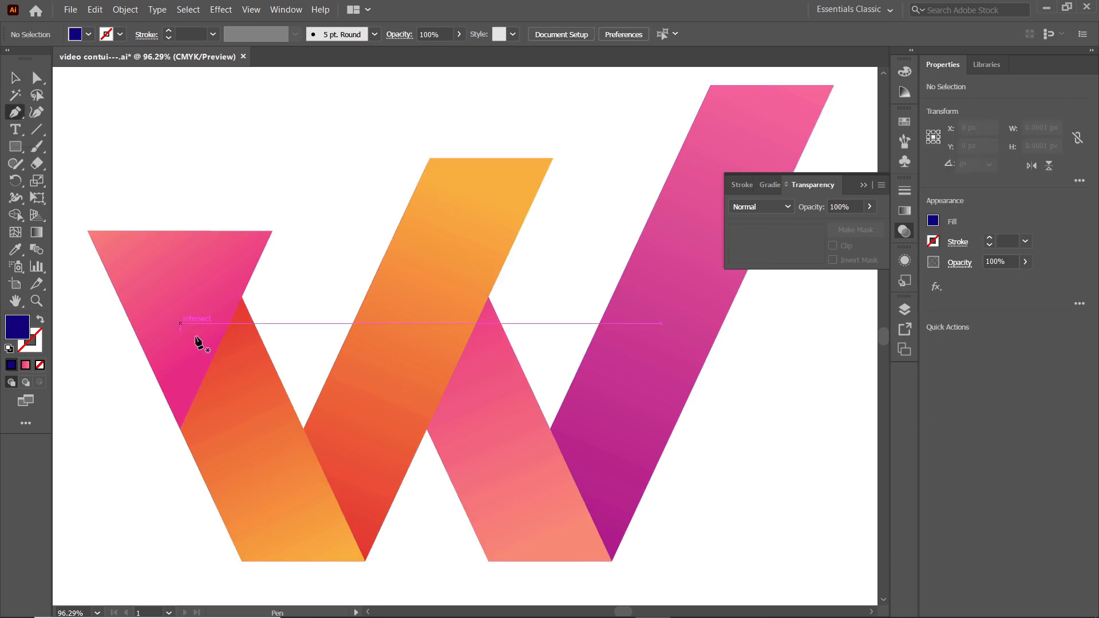
pyautogui.click(241, 297)
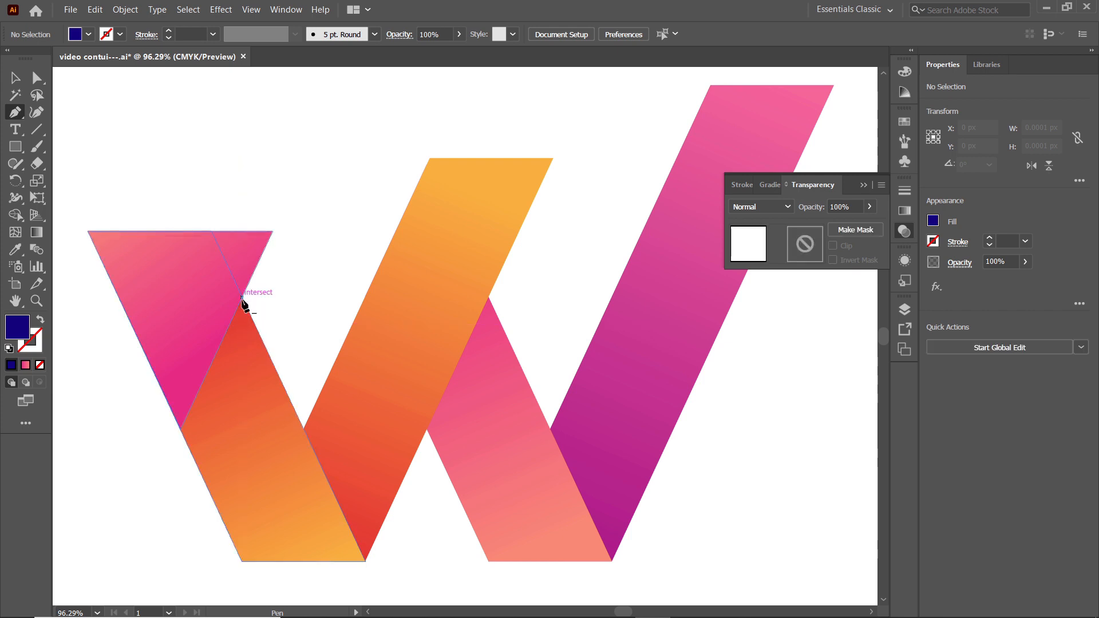
pyautogui.click(303, 428)
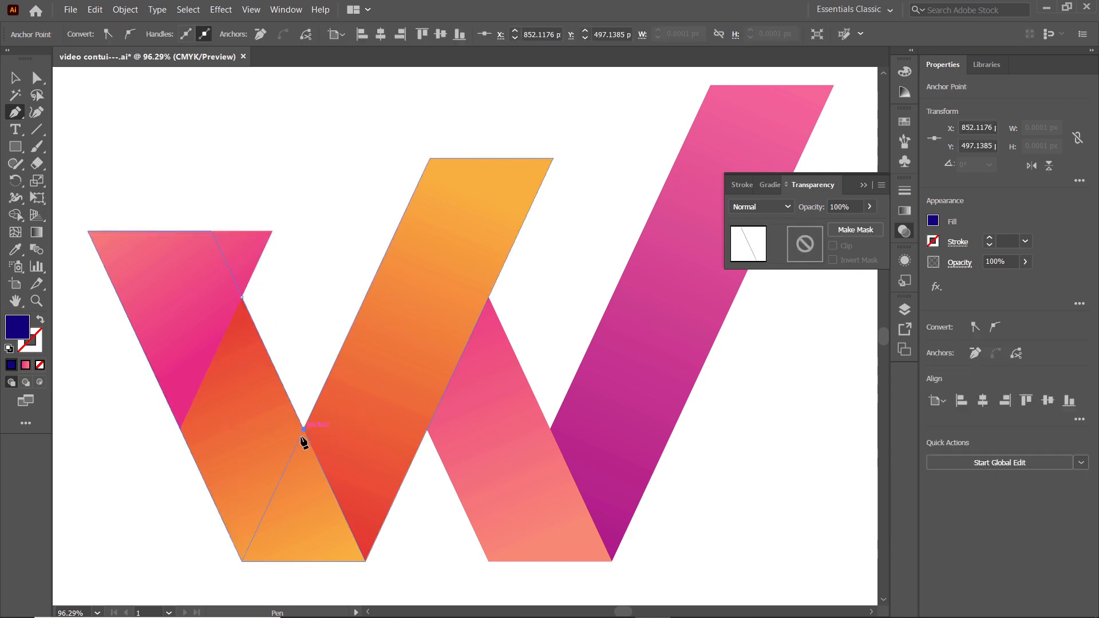
pyautogui.click(242, 561)
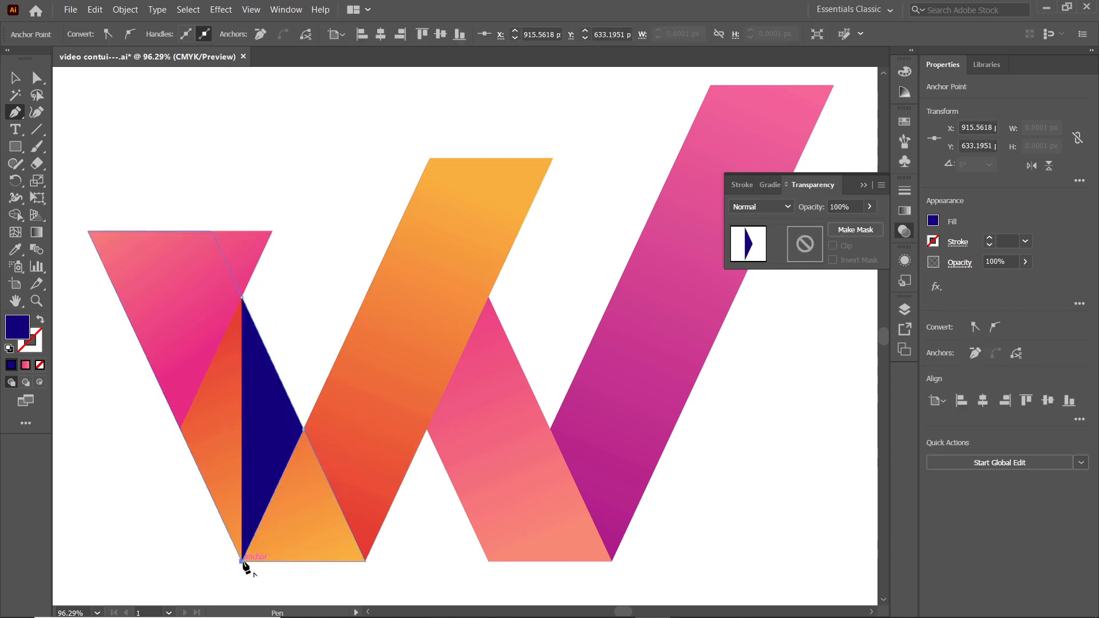
pyautogui.click(180, 428)
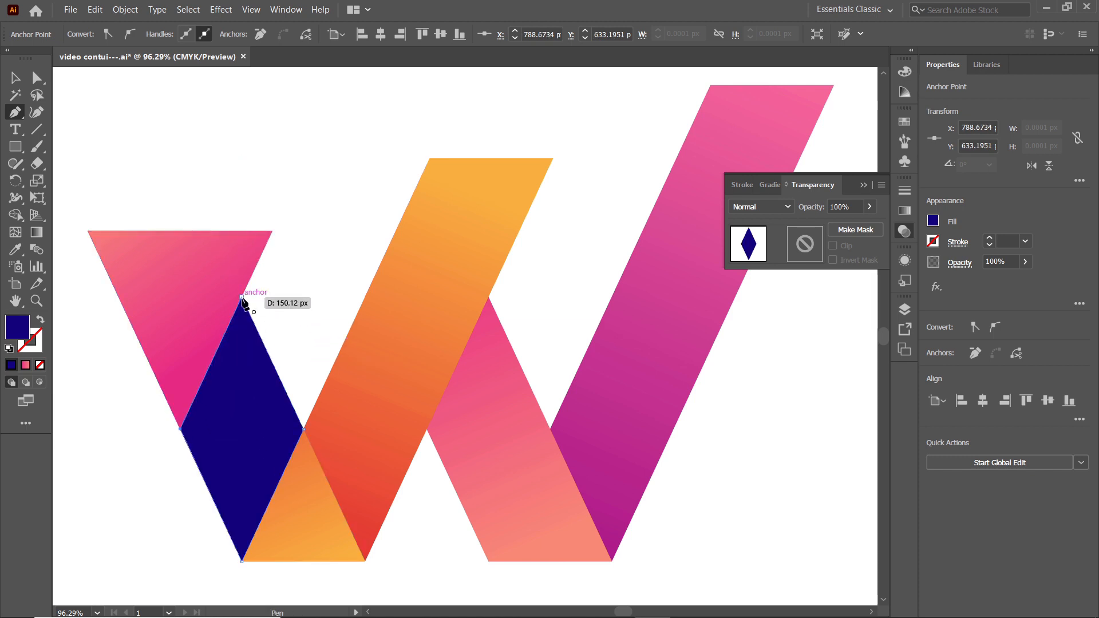
pyautogui.click(242, 298)
# Fill the diamond on the first orange bar with black.
pyautogui.press('v')
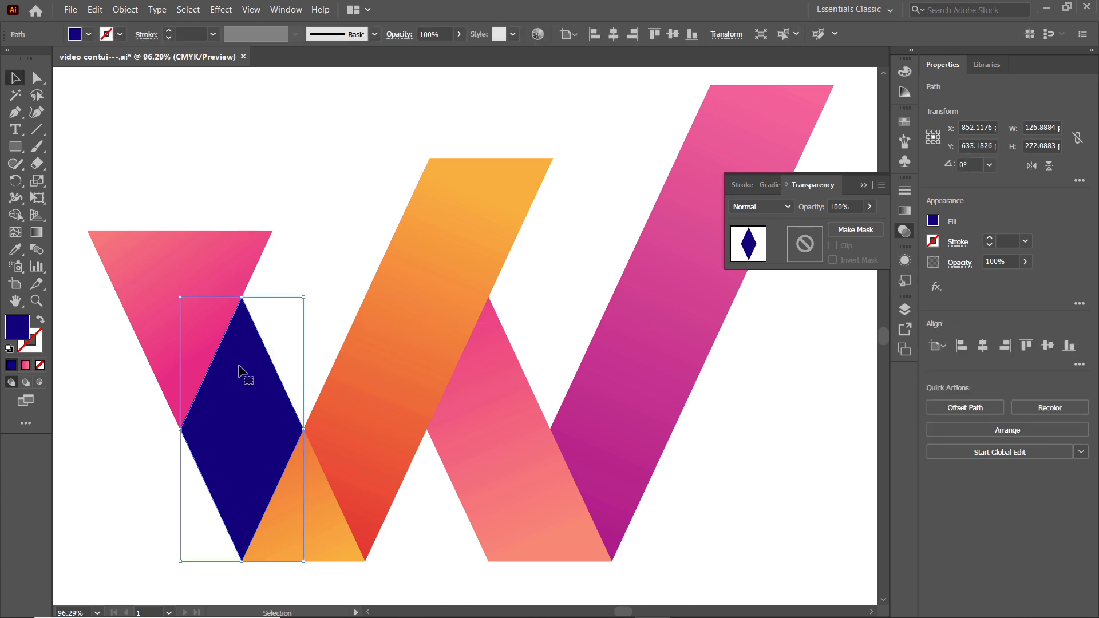
pyautogui.click(88, 36)
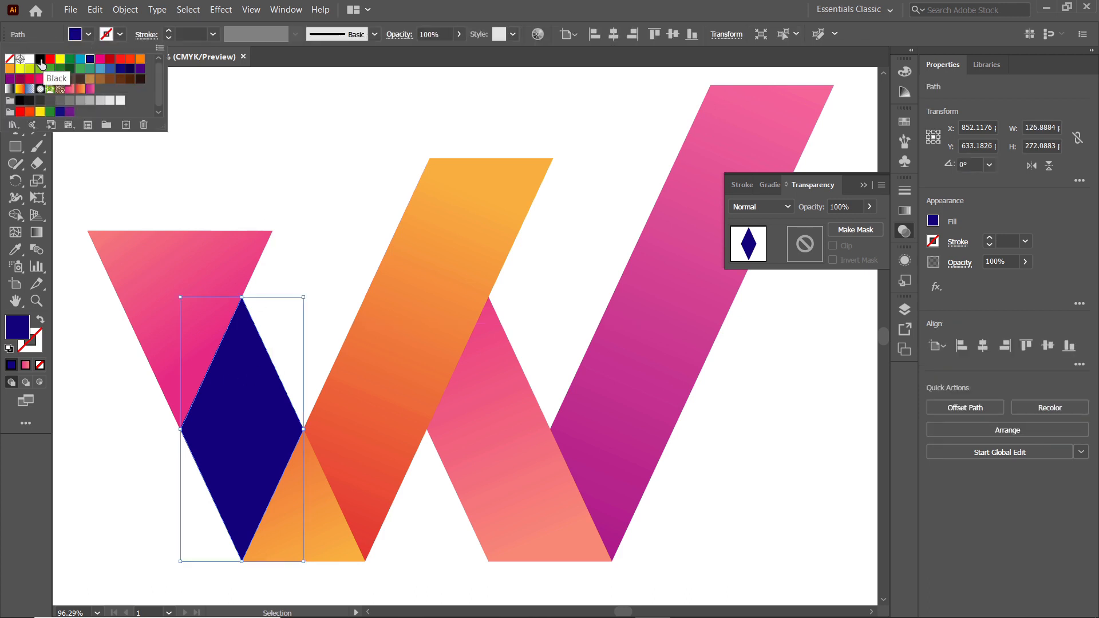
pyautogui.click(40, 59)
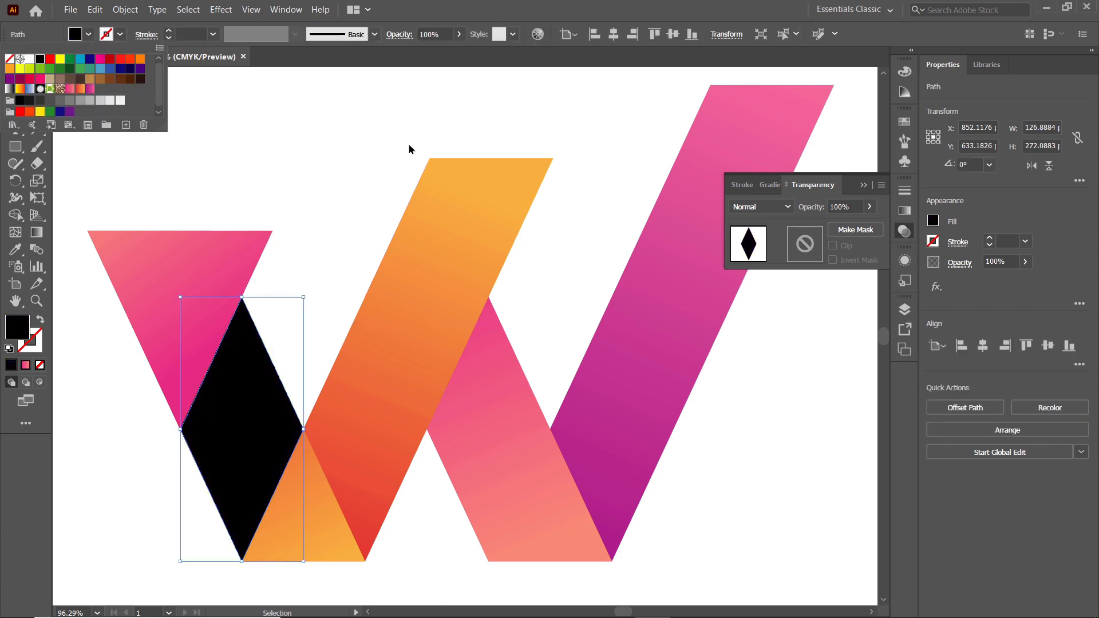
# Fill the black diamond on the first orange bar with a linear gradient running from black to white.
pyautogui.click(36, 231)
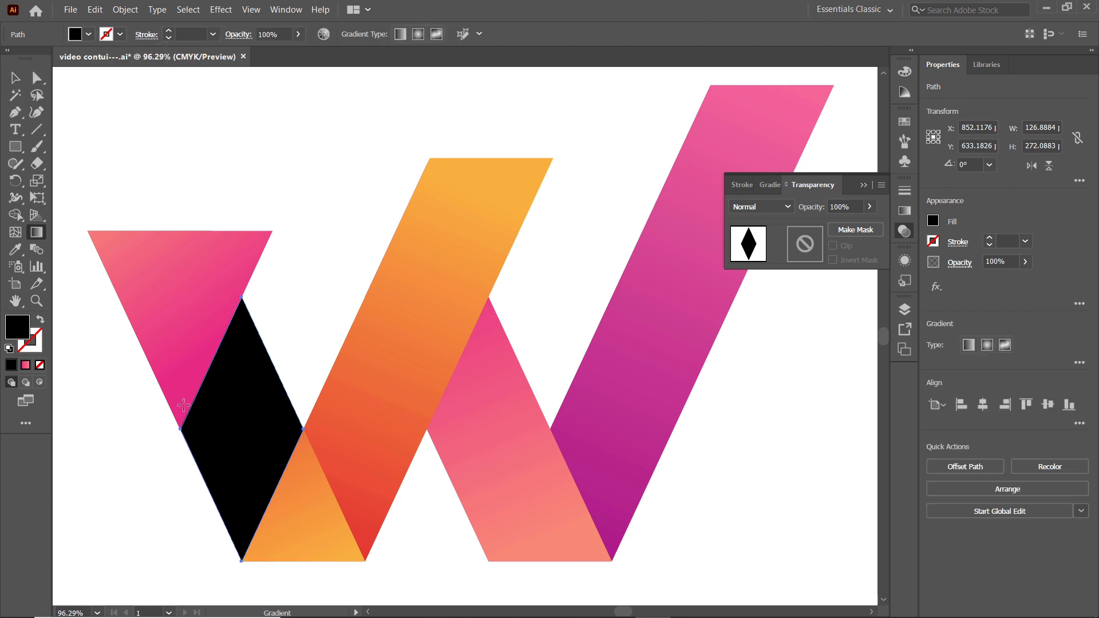
pyautogui.click(235, 393)
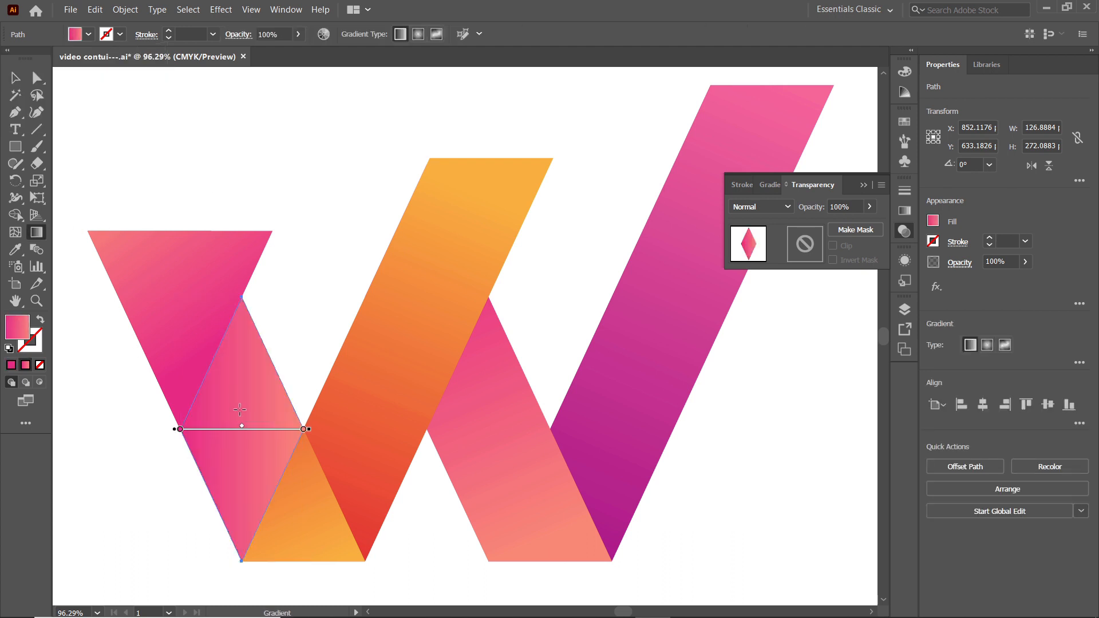
pyautogui.doubleClick(180, 428)
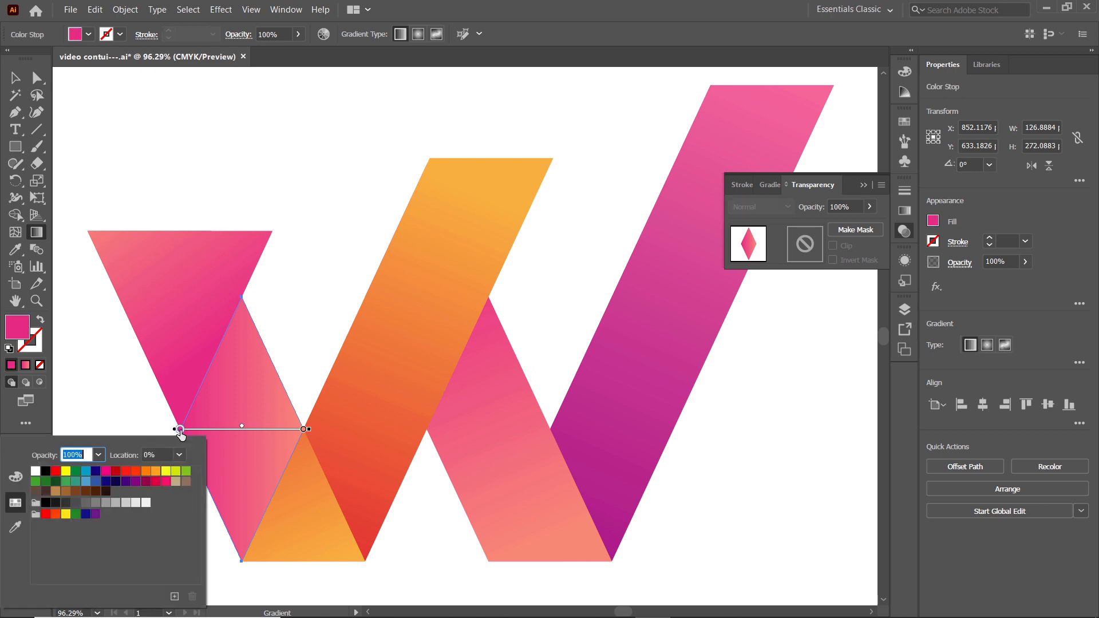
pyautogui.click(46, 471)
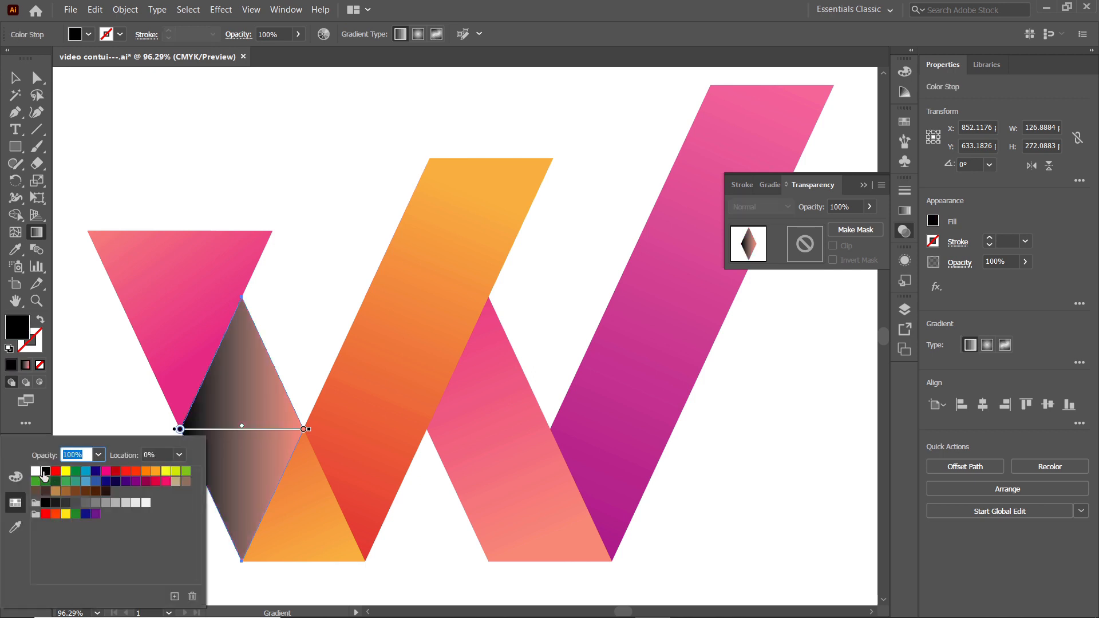
pyautogui.click(303, 429)
pyautogui.doubleClick(304, 428)
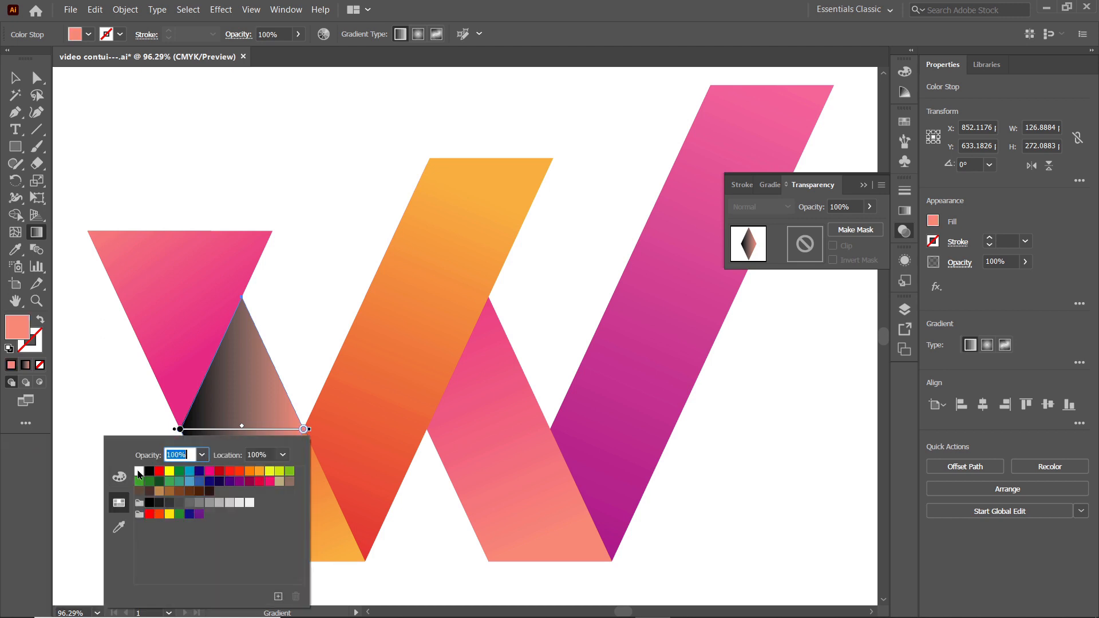
pyautogui.click(138, 471)
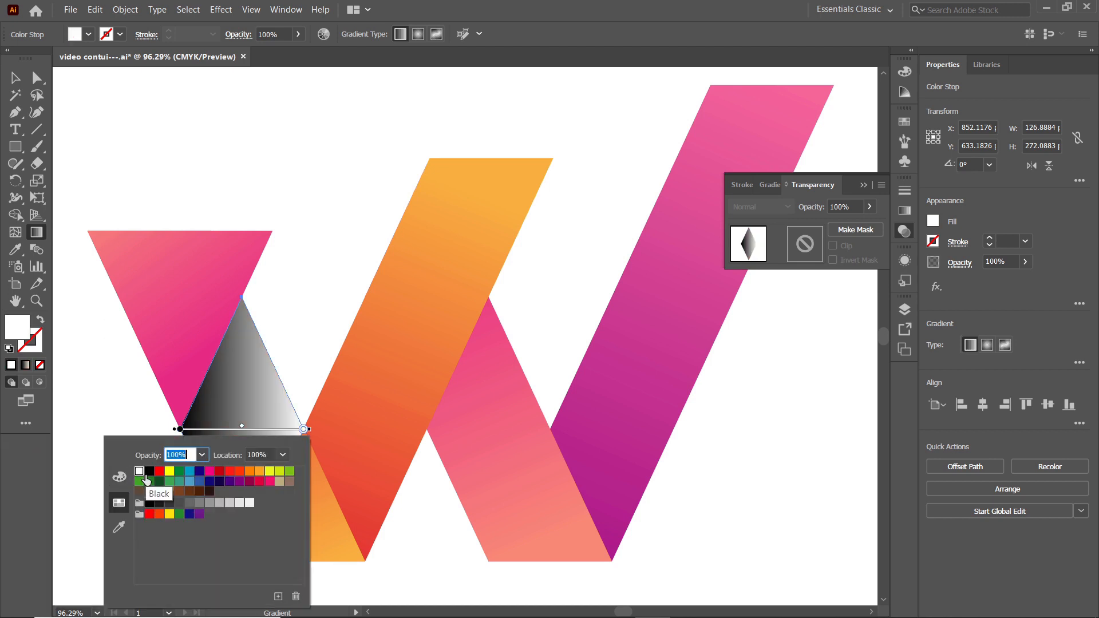
pyautogui.click(224, 412)
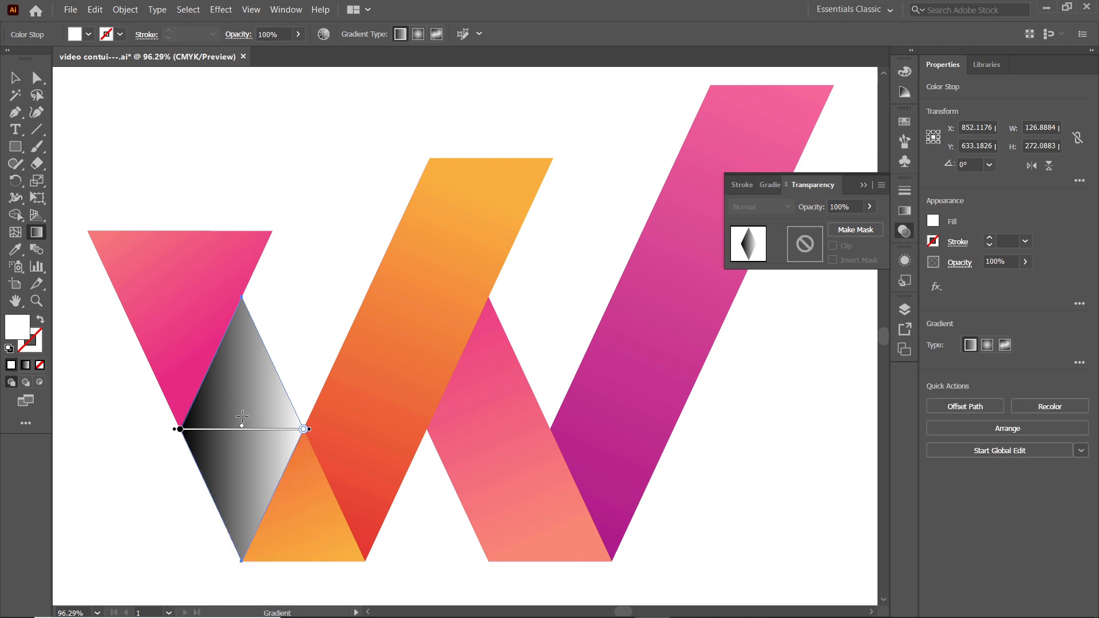
# Tilt and shorten the diamond's gradient so black runs along the pink triangle's edge and fades diagonally to white across the bar.
pyautogui.moveTo(303, 429)
pyautogui.mouseDown()
pyautogui.moveTo(304, 447)
pyautogui.moveTo(245, 531)
pyautogui.moveTo(315, 482)
pyautogui.mouseUp()
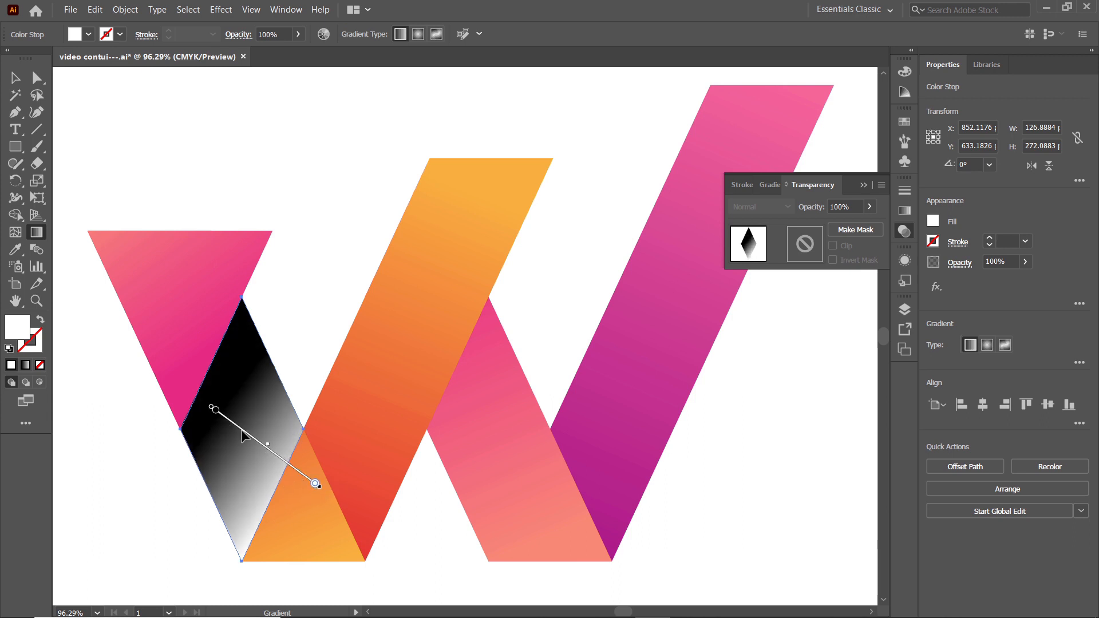
pyautogui.moveTo(250, 435); pyautogui.dragTo(241, 428)
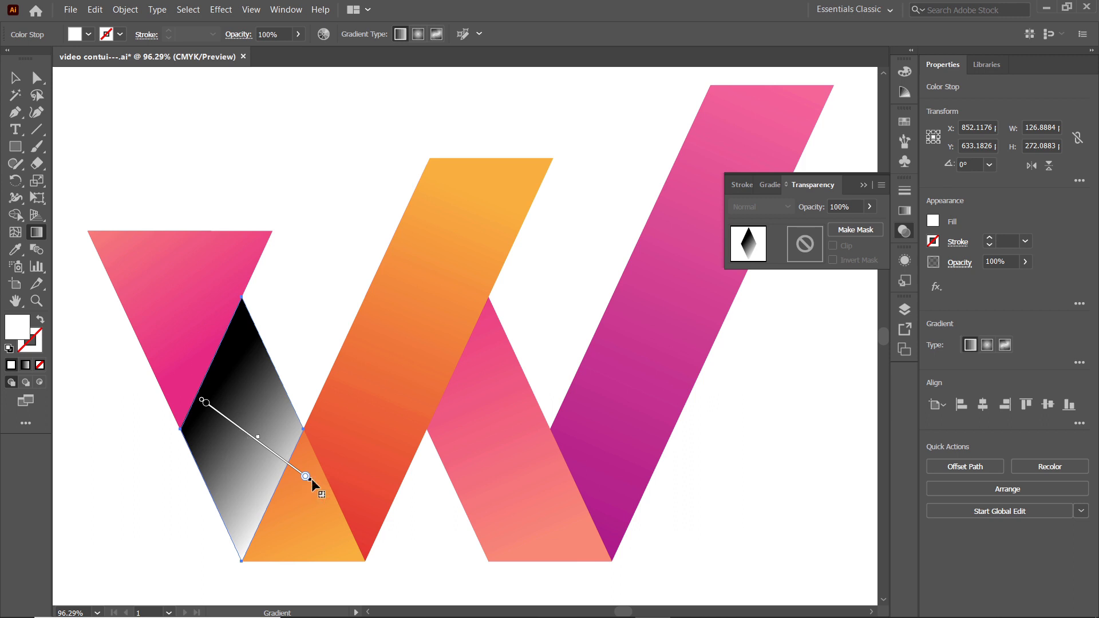
pyautogui.moveTo(311, 479); pyautogui.dragTo(285, 467)
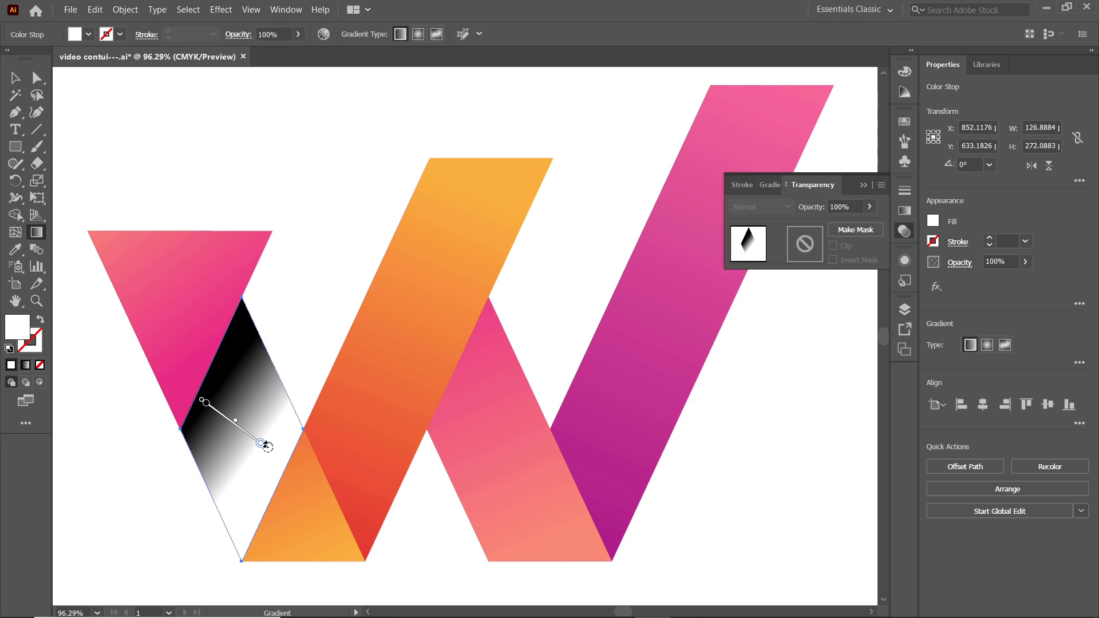
# Set the diamond to Darken blending at 20% opacity and copy it onto the matching spot of the pink bar.
pyautogui.click(11, 81)
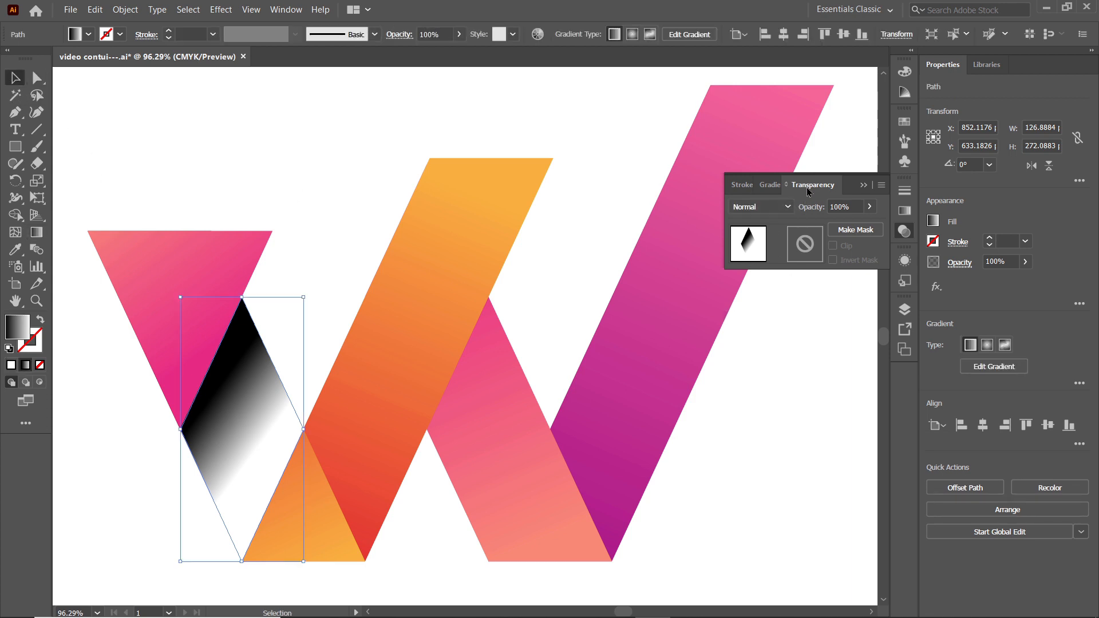
pyautogui.click(786, 207)
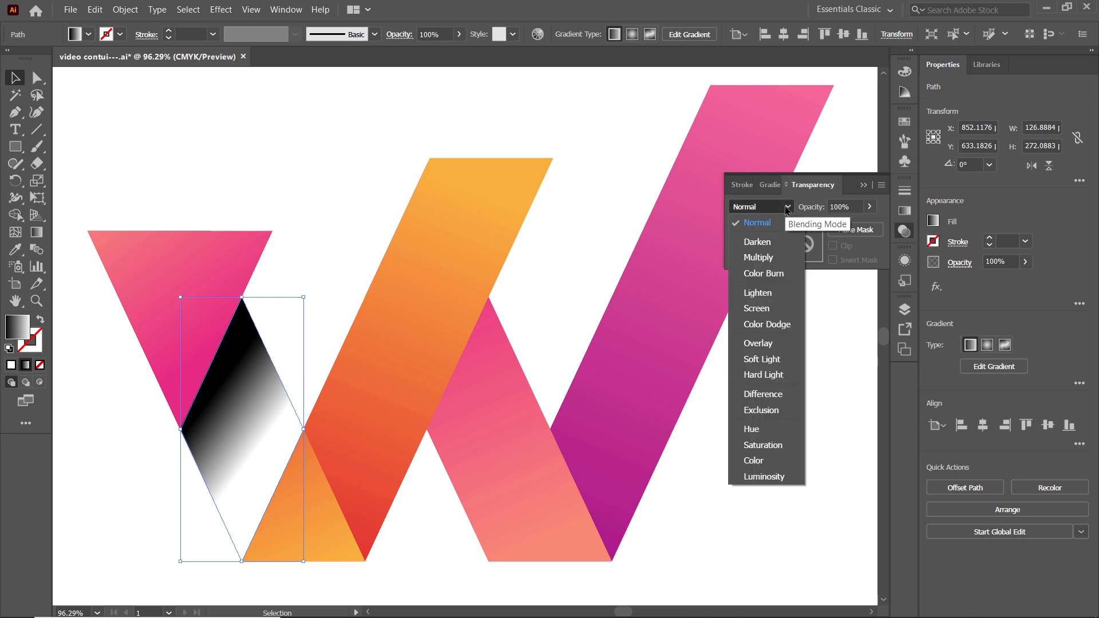
pyautogui.click(765, 242)
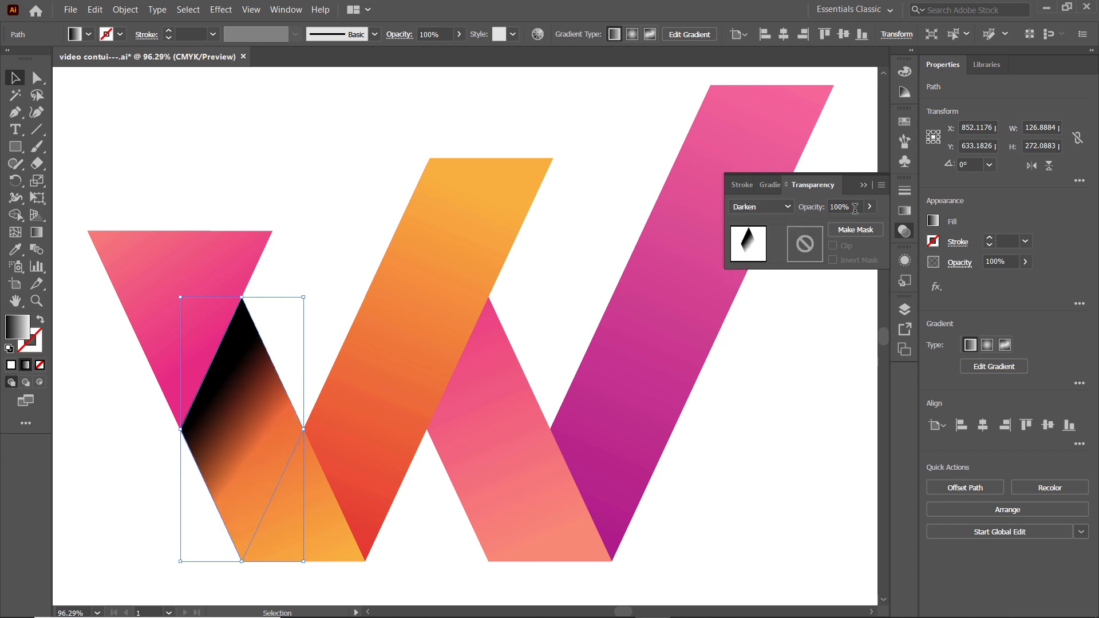
pyautogui.click(811, 207)
pyautogui.write('20')
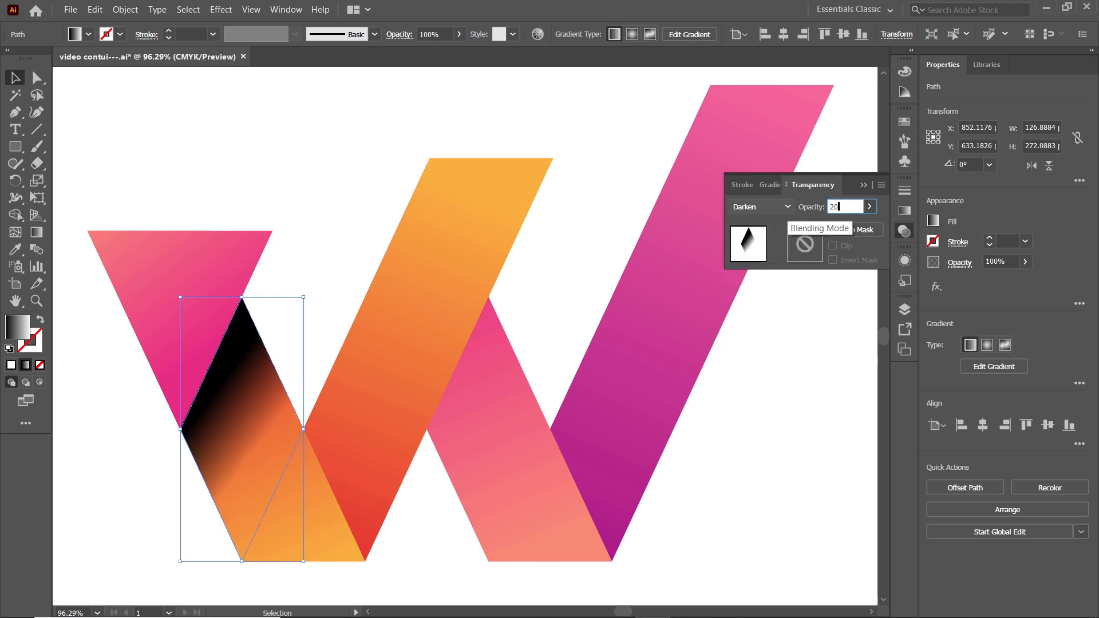
pyautogui.press('Return')
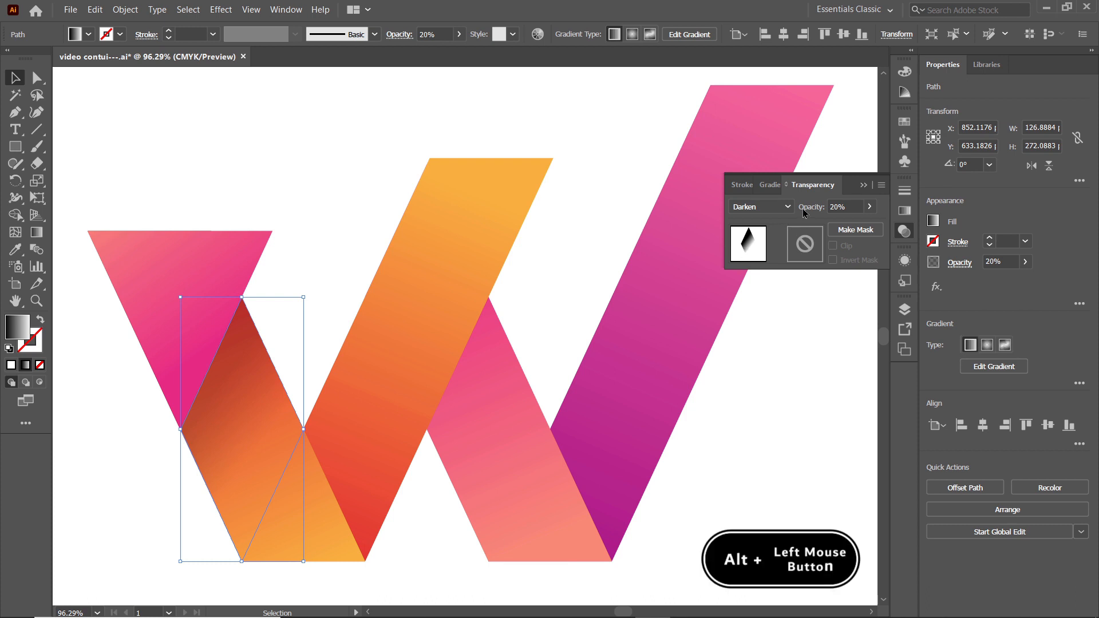
pyautogui.moveTo(241, 321); pyautogui.dragTo(484, 322)
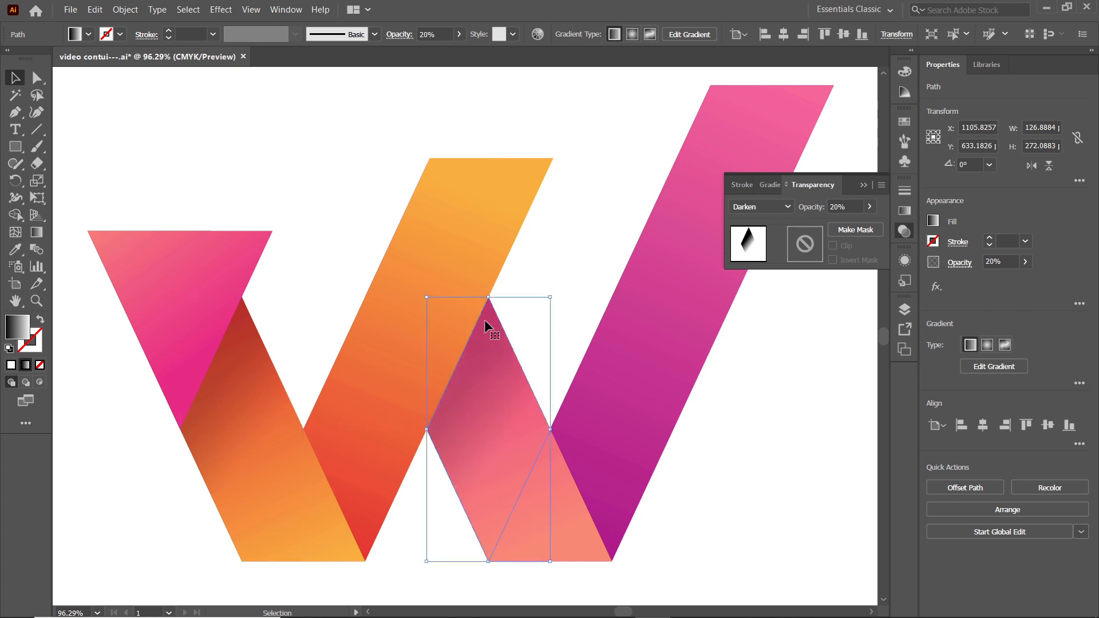
# Draw a closed diamond with the Pen tool over the lower part of the second orange bar, between the first orange bar and the pink bar.
pyautogui.click(8, 114)
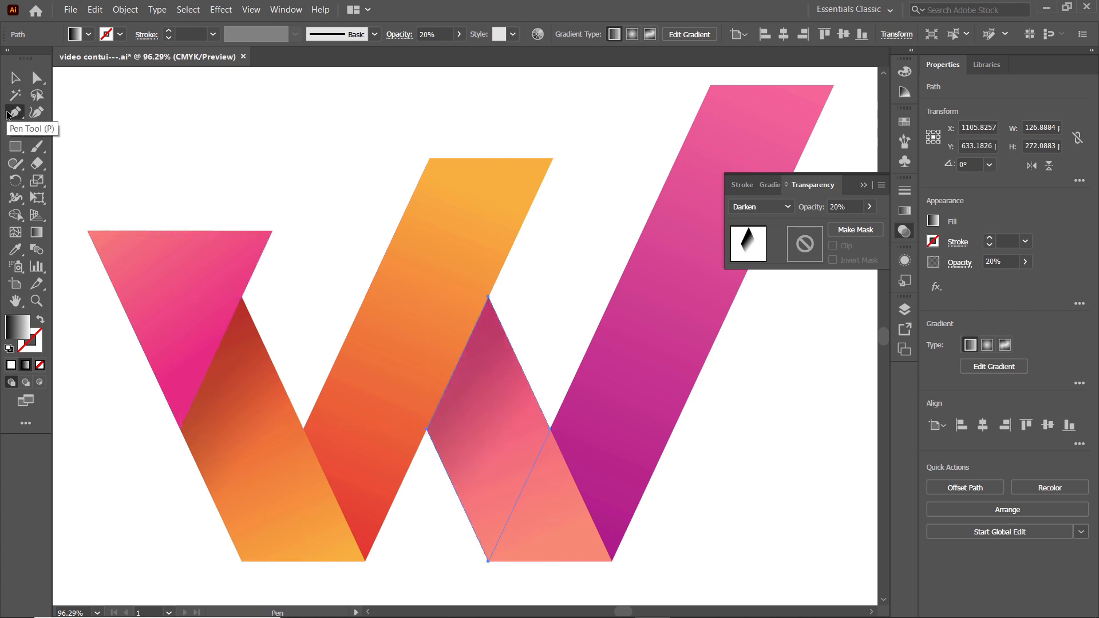
pyautogui.click(397, 493)
pyautogui.click(426, 428)
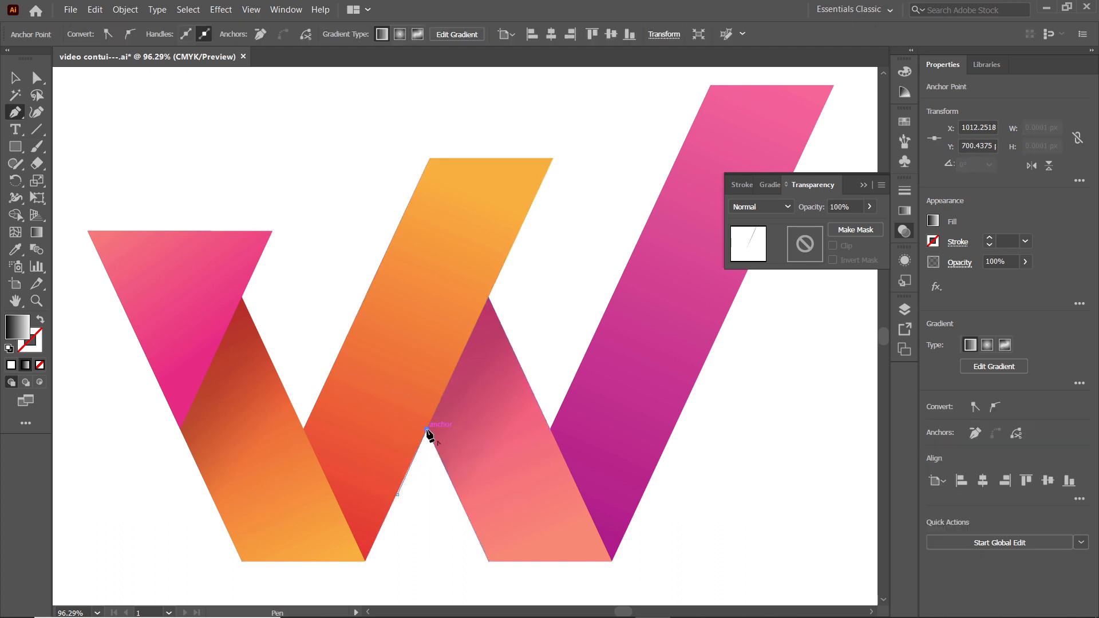
pyautogui.click(367, 293)
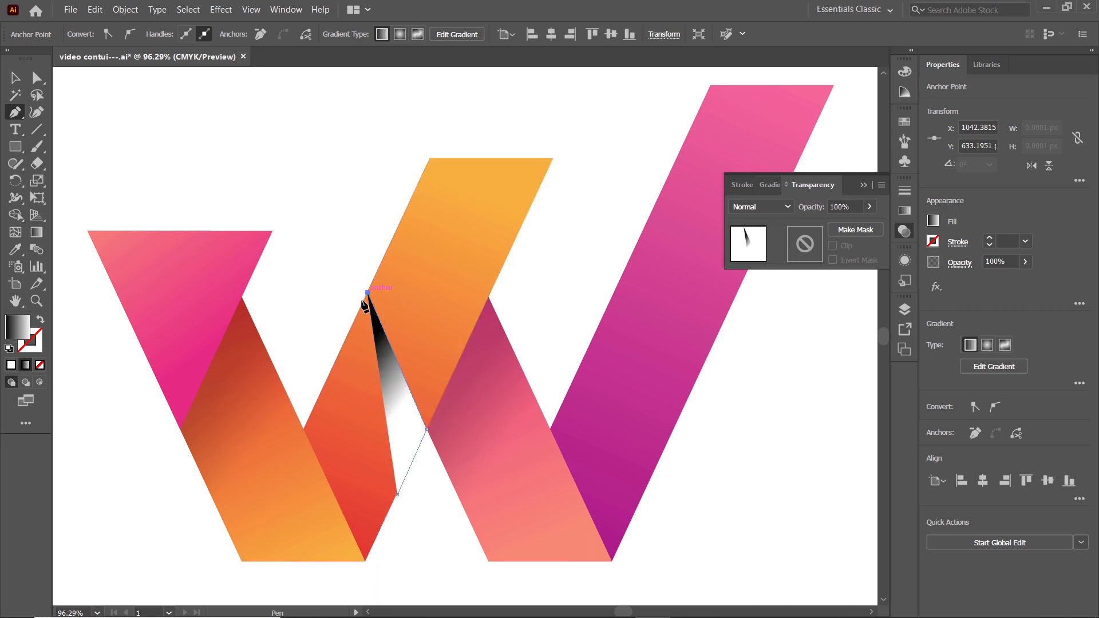
pyautogui.click(304, 428)
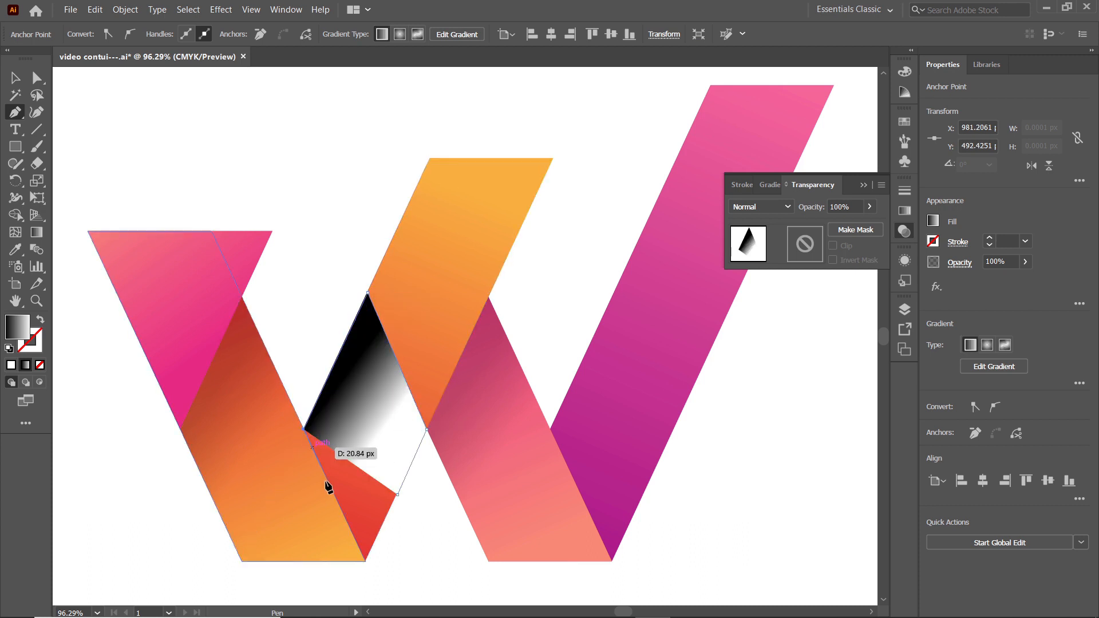
pyautogui.click(364, 560)
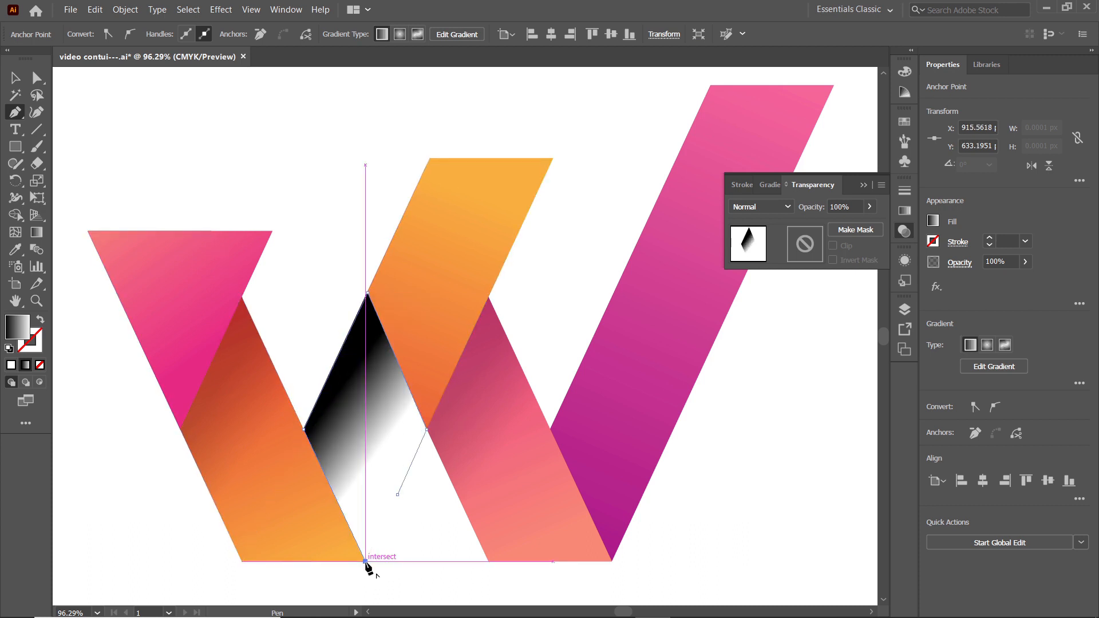
pyautogui.click(397, 494)
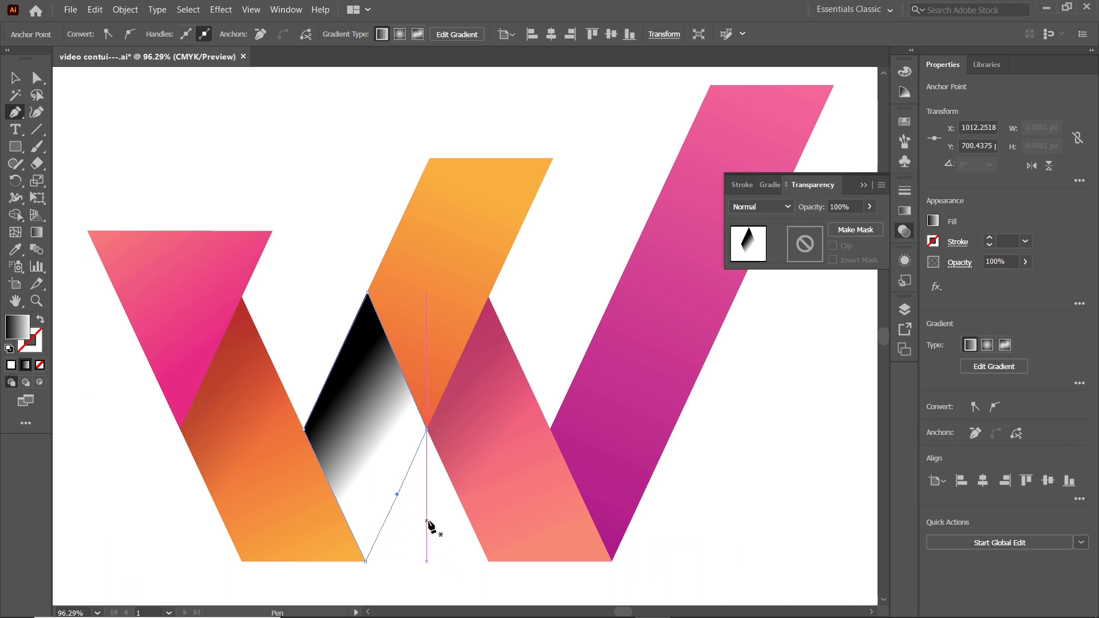
# Redirect the new diamond's gradient so black lies along the first orange bar's edge and fades to white toward the pink bar.
pyautogui.click(35, 236)
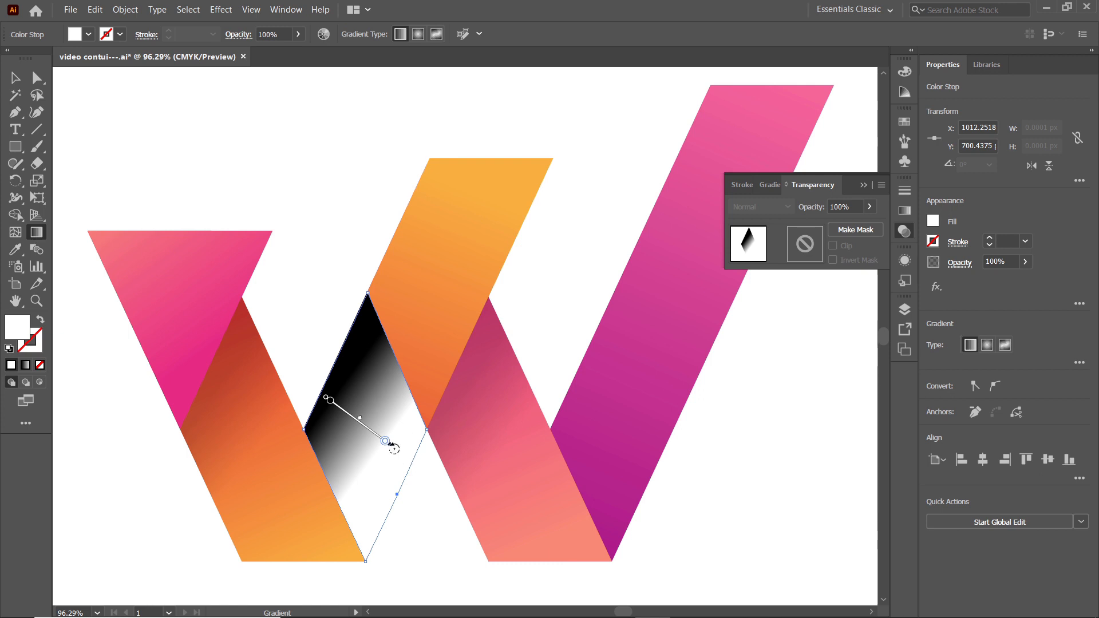
pyautogui.moveTo(394, 448); pyautogui.dragTo(382, 306)
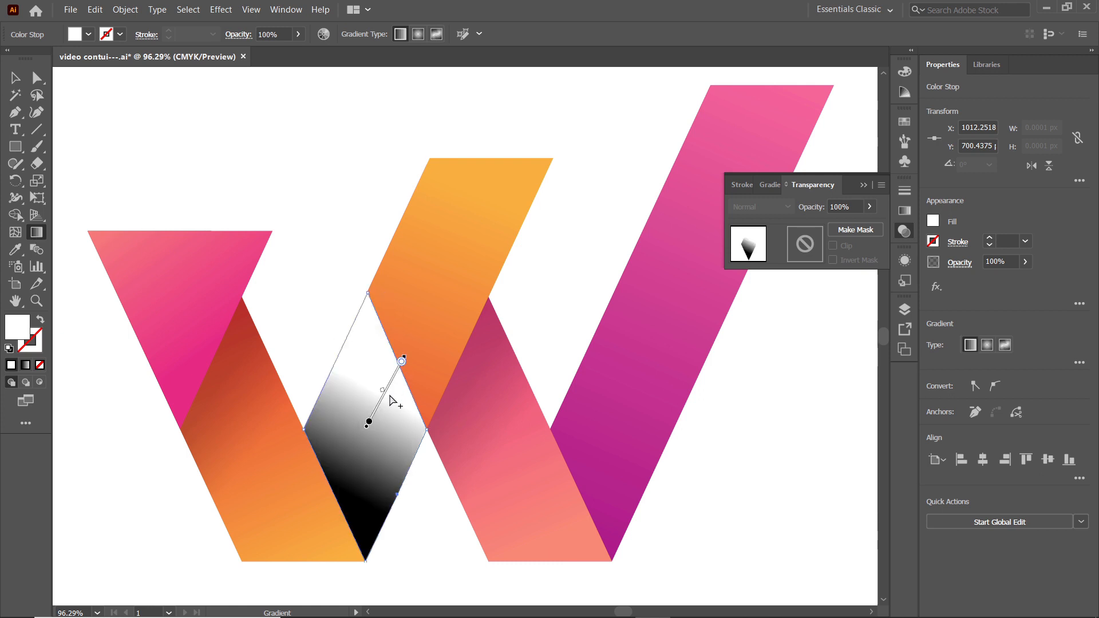
pyautogui.moveTo(403, 360)
pyautogui.mouseDown()
pyautogui.moveTo(437, 380)
pyautogui.moveTo(433, 394)
pyautogui.moveTo(372, 446)
pyautogui.moveTo(353, 436)
pyautogui.mouseUp()
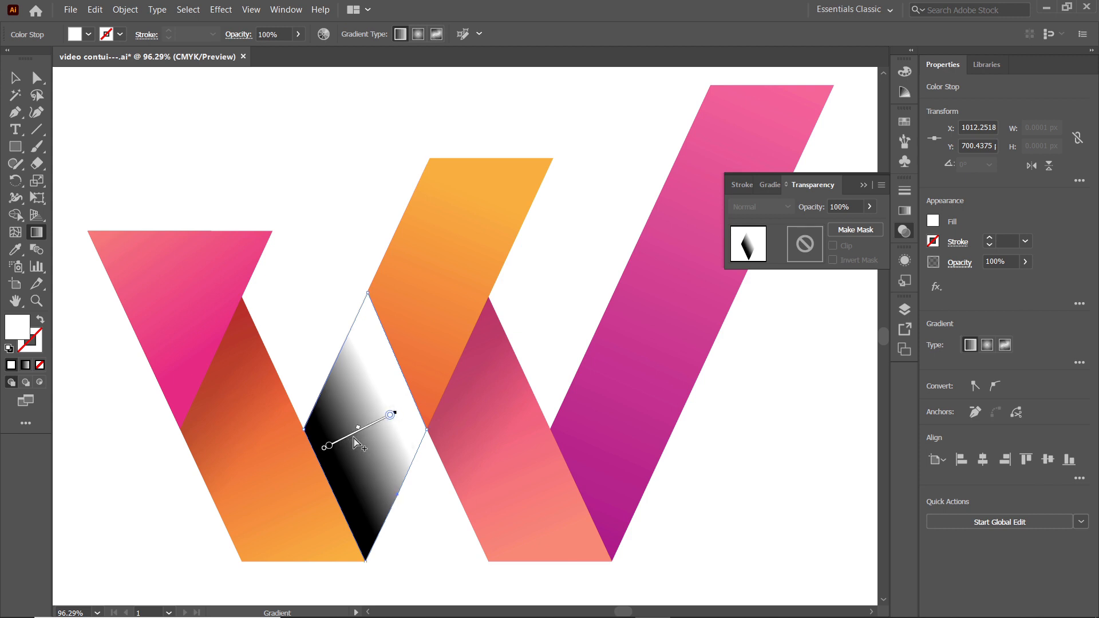
# Set the second orange bar's diamond to Darken blending at 20% opacity and copy it onto the lower end of the purple bar.
pyautogui.click(15, 77)
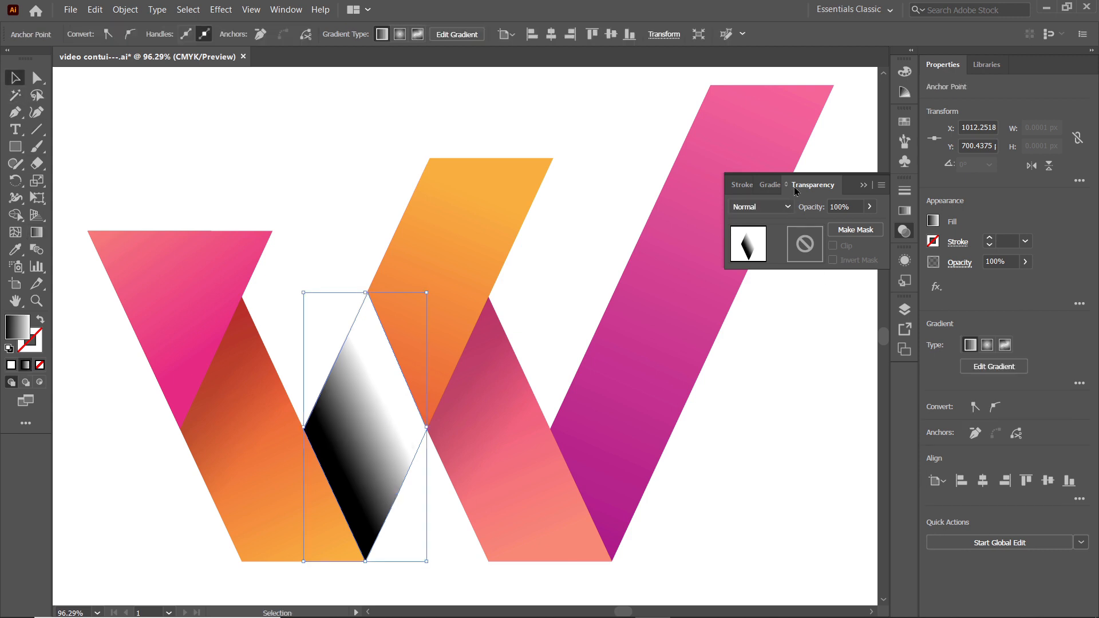
pyautogui.click(789, 208)
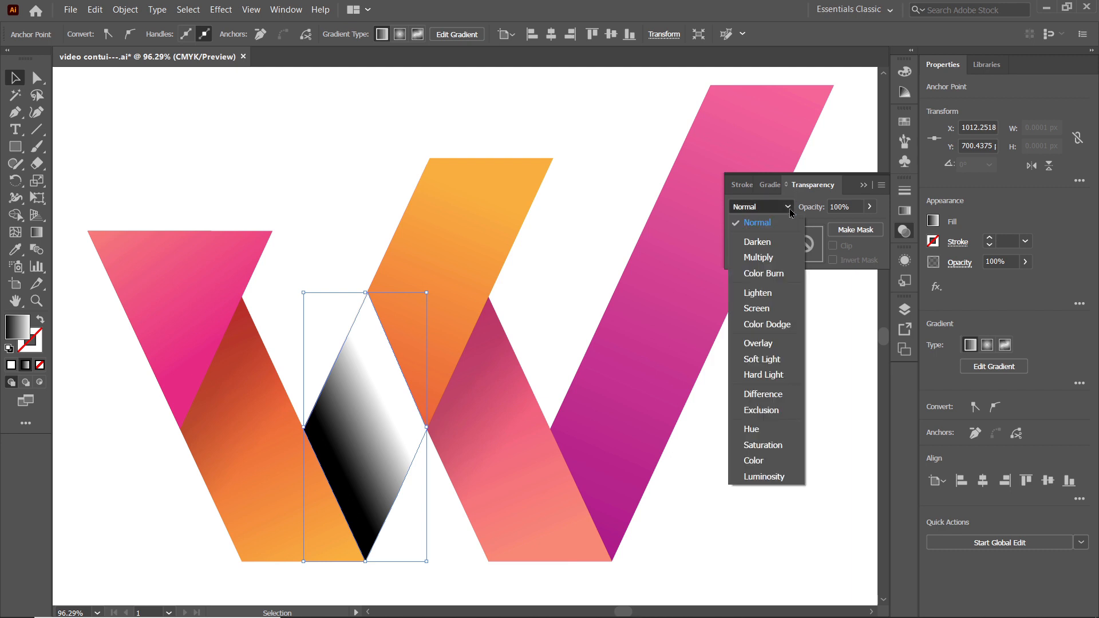
pyautogui.click(770, 250)
pyautogui.press('Tab')
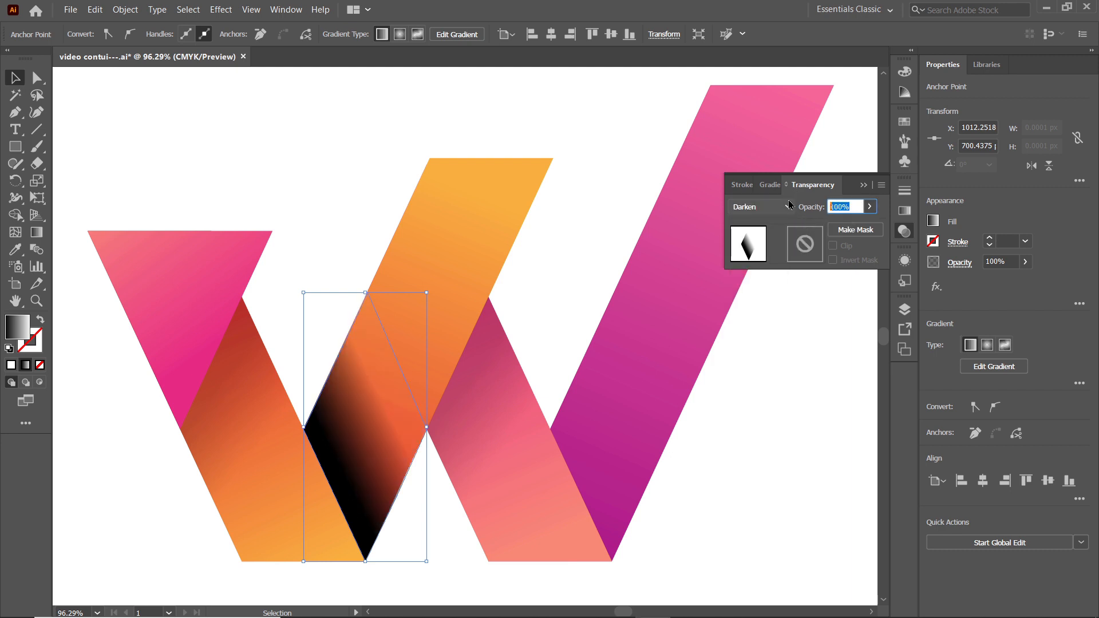
pyautogui.write('20')
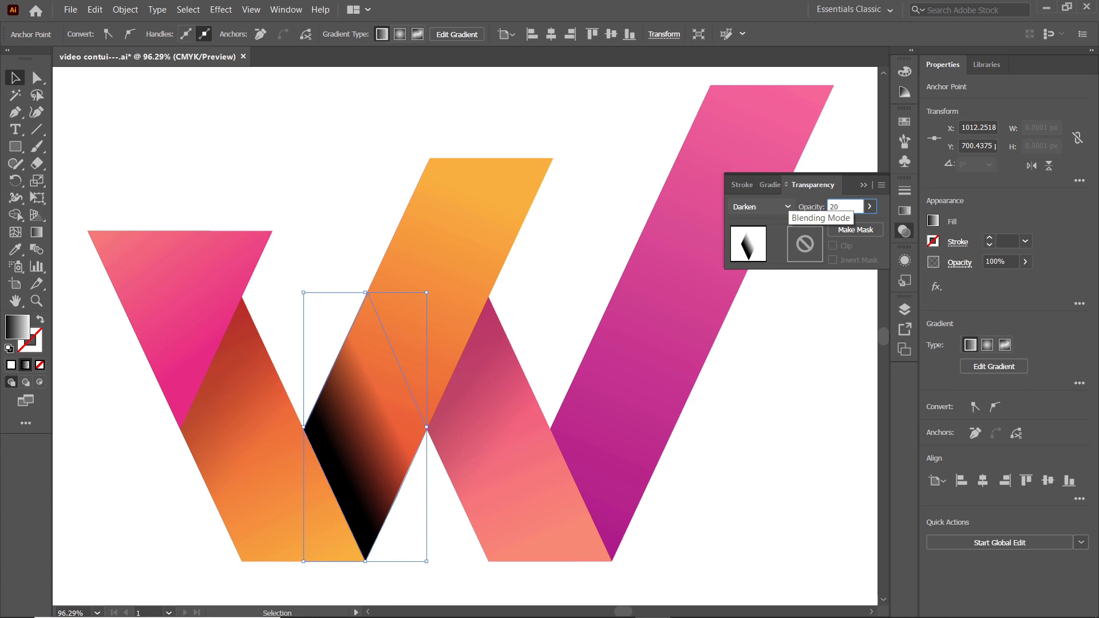
pyautogui.press('Return')
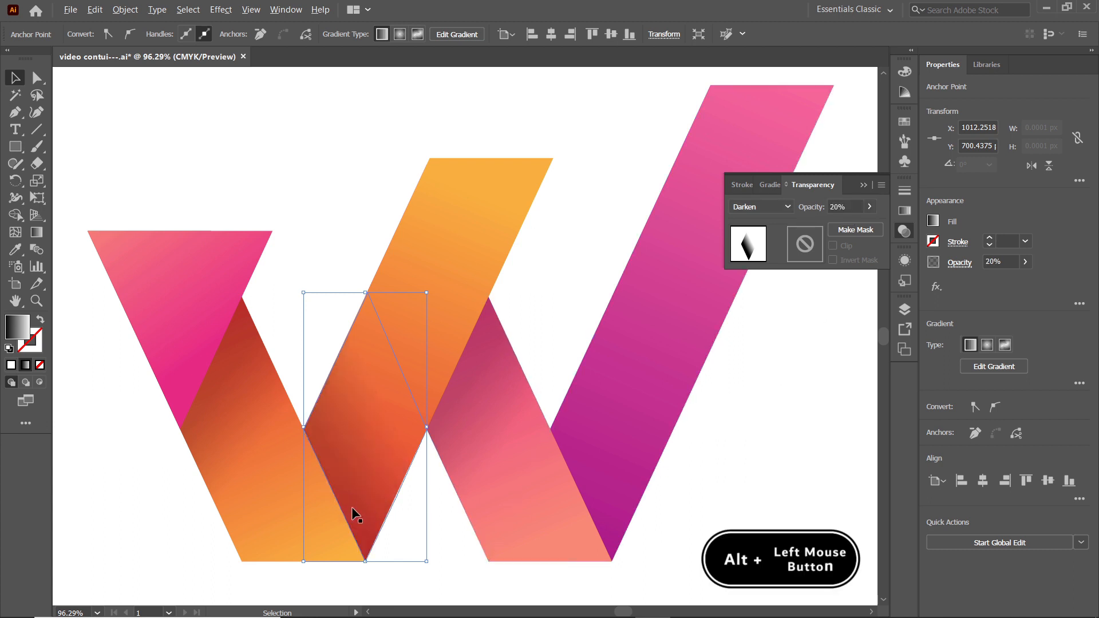
pyautogui.moveTo(357, 513); pyautogui.dragTo(601, 518)
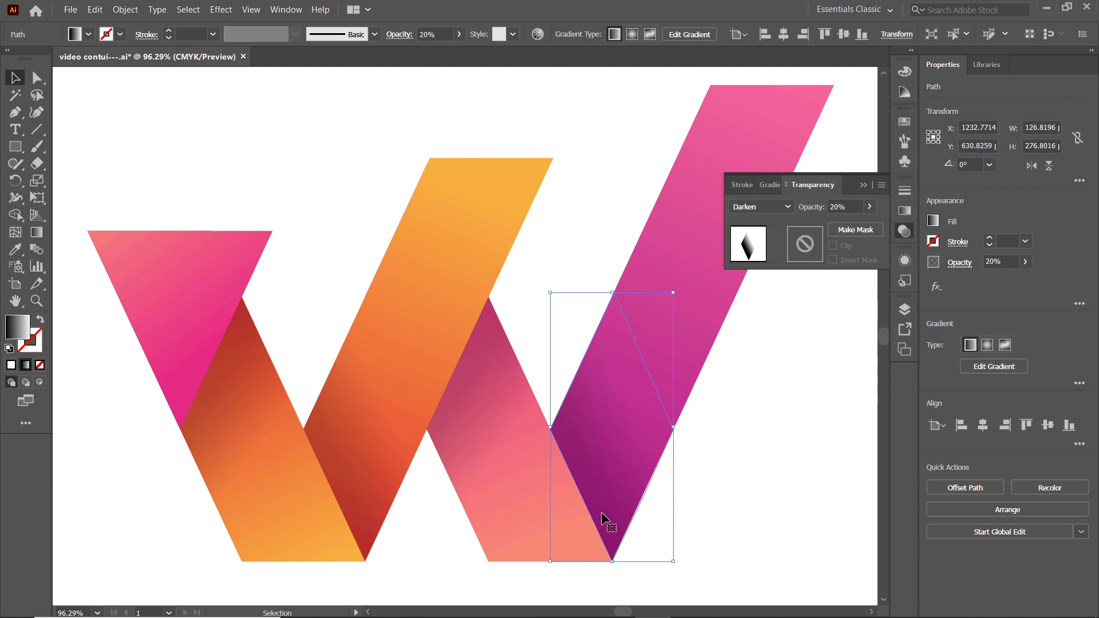
# Paste the four cut dark blue shapes back in place and fill them with white.
pyautogui.click(95, 9)
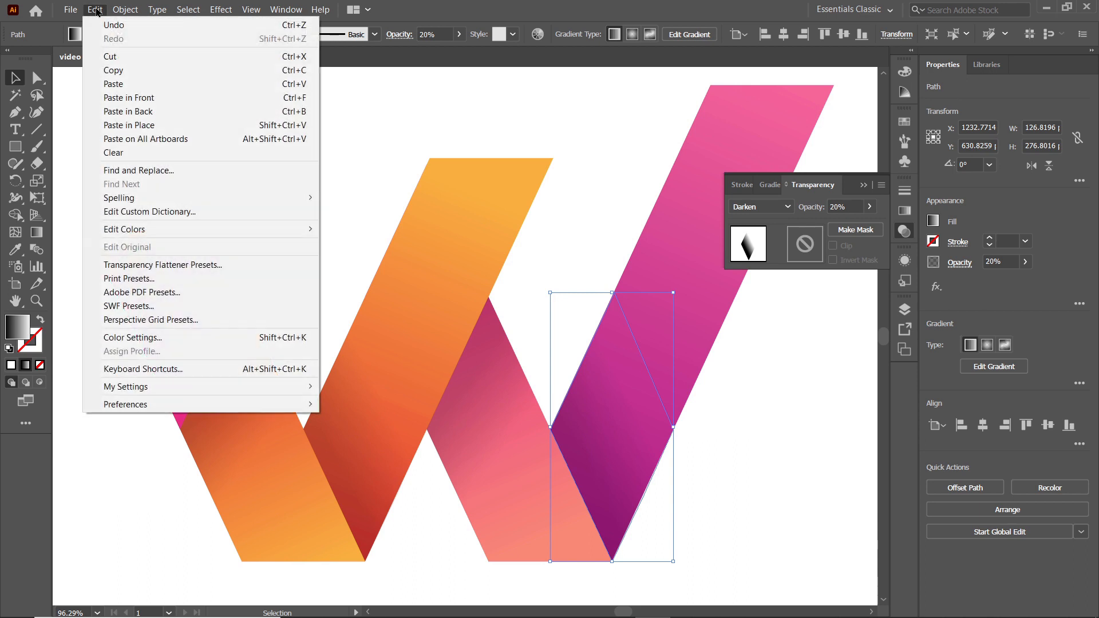
pyautogui.click(143, 125)
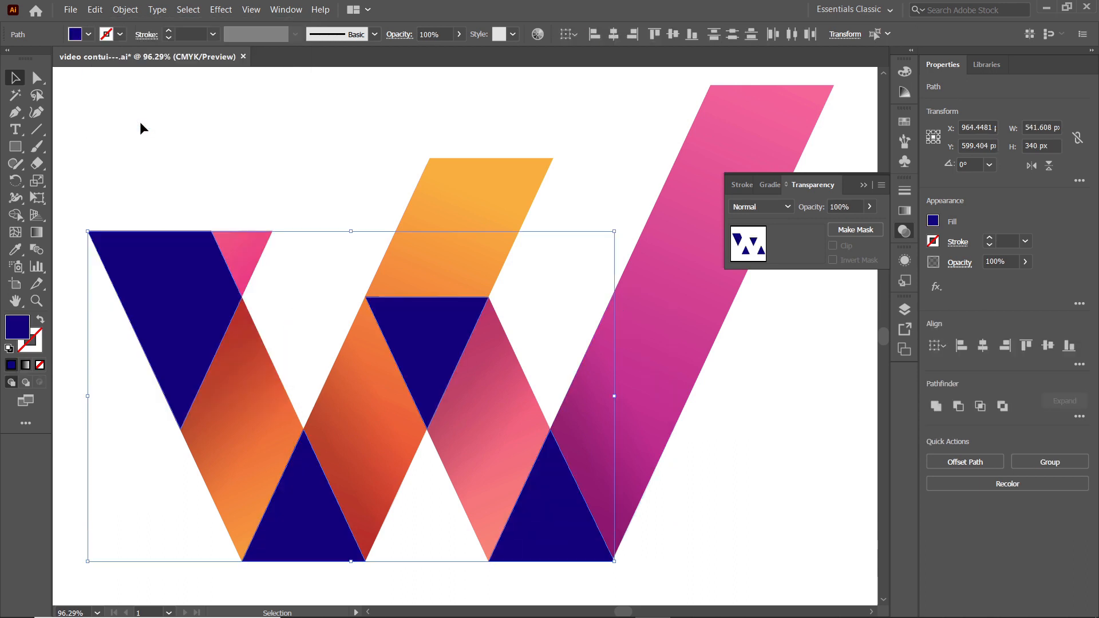
pyautogui.click(89, 35)
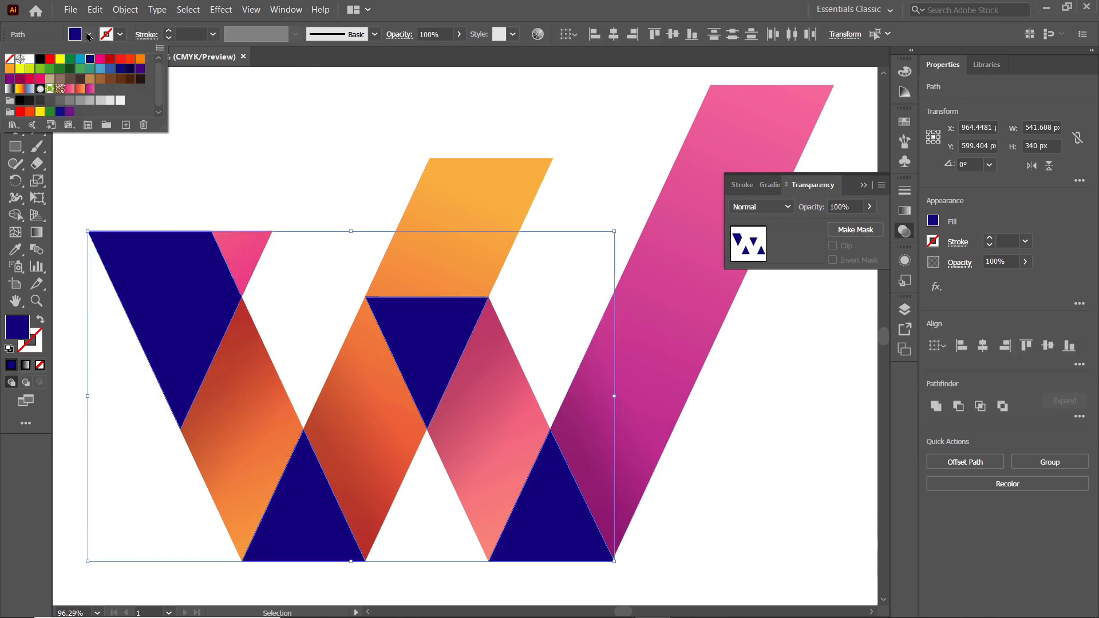
pyautogui.click(30, 60)
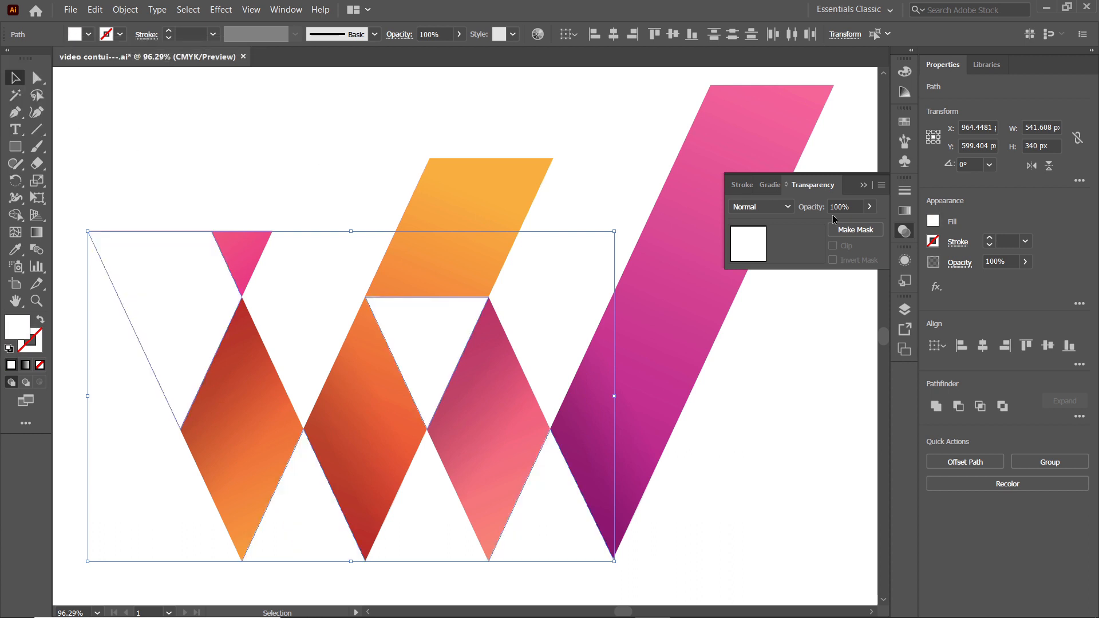
# Lower the opacity of the four white highlight shapes to 10% and deselect them.
pyautogui.click(852, 206)
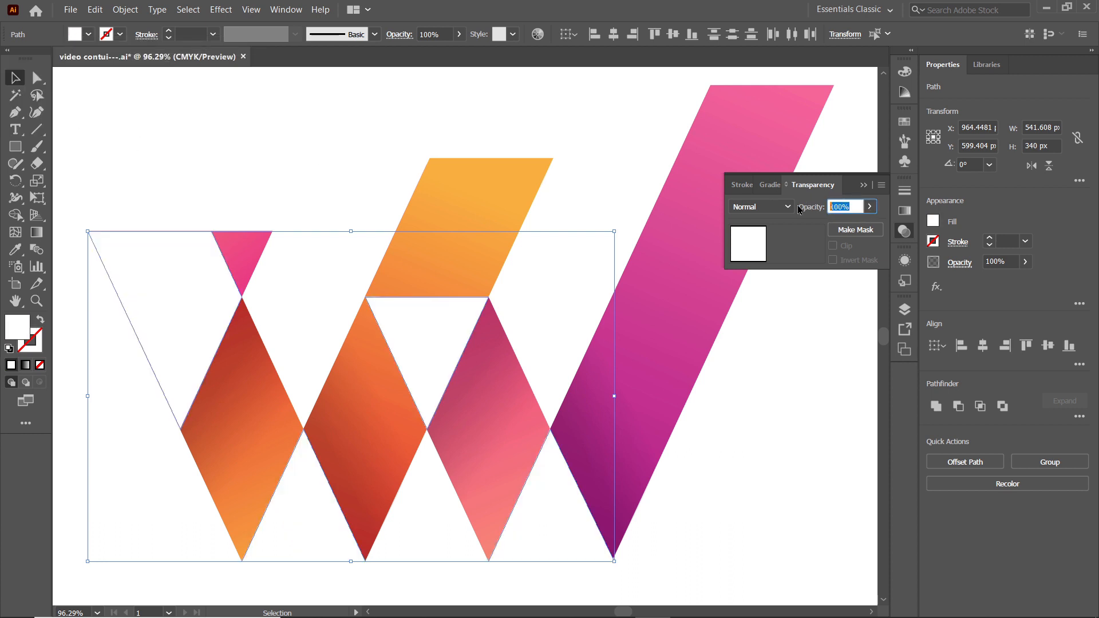
pyautogui.write('10')
pyautogui.press('Return')
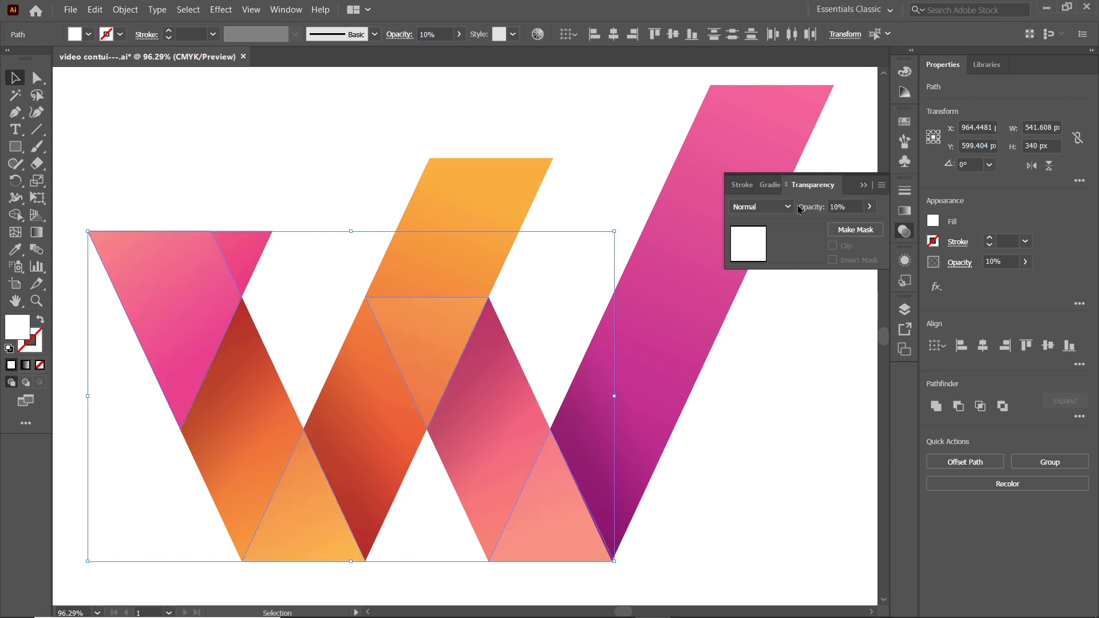
pyautogui.click(863, 185)
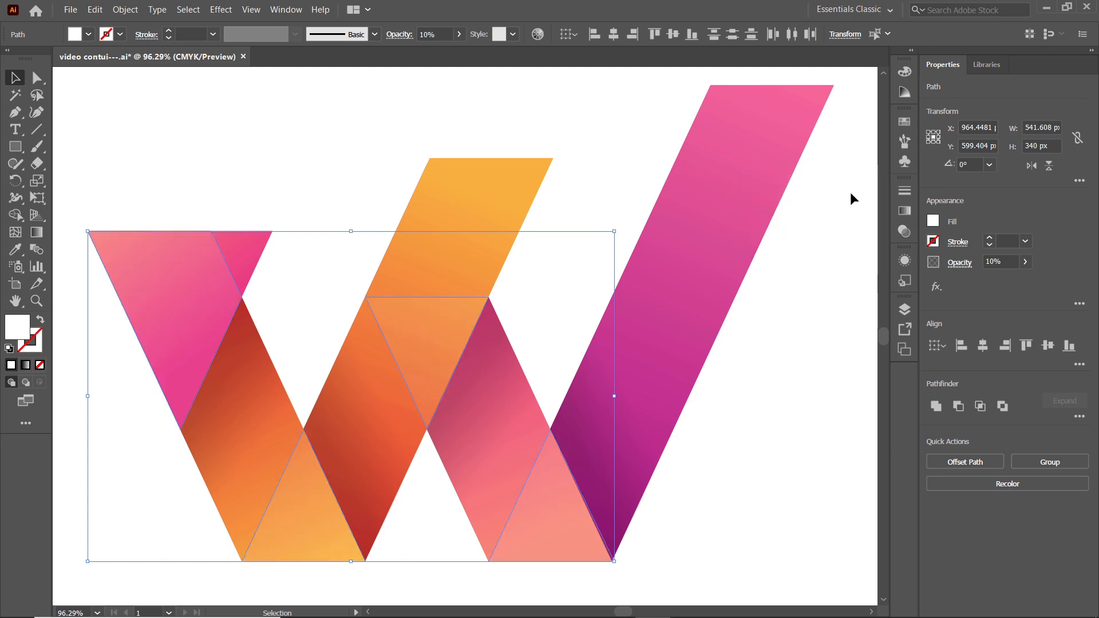
pyautogui.click(743, 370)
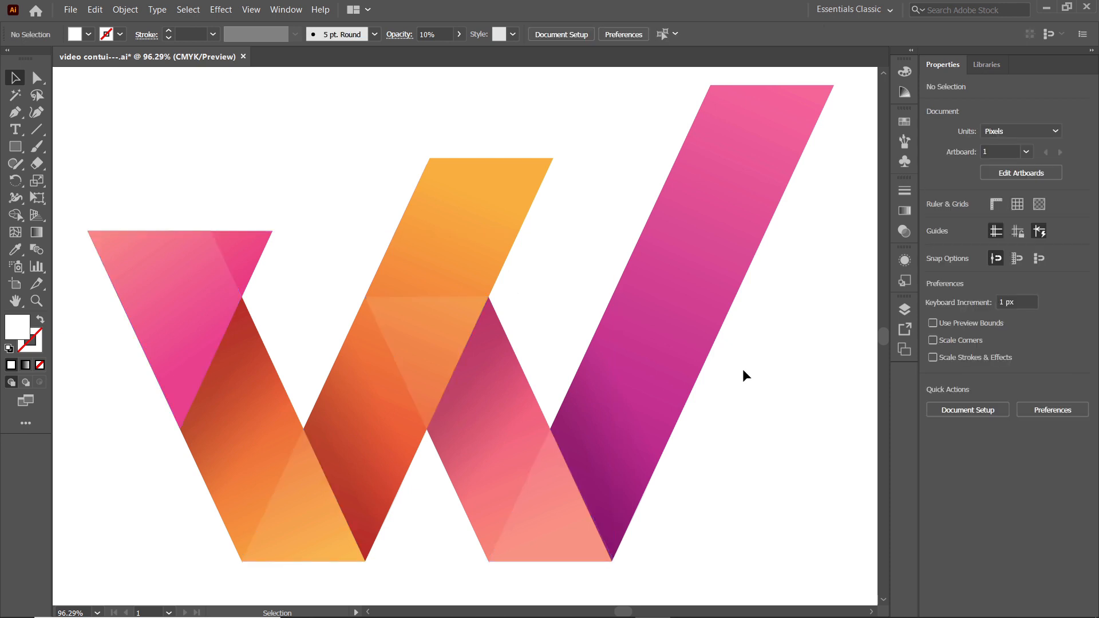
# Draw a 1920 by 1080 px rectangle covering the whole artboard and fill it with black.
pyautogui.hotkey('ctrl', '0')
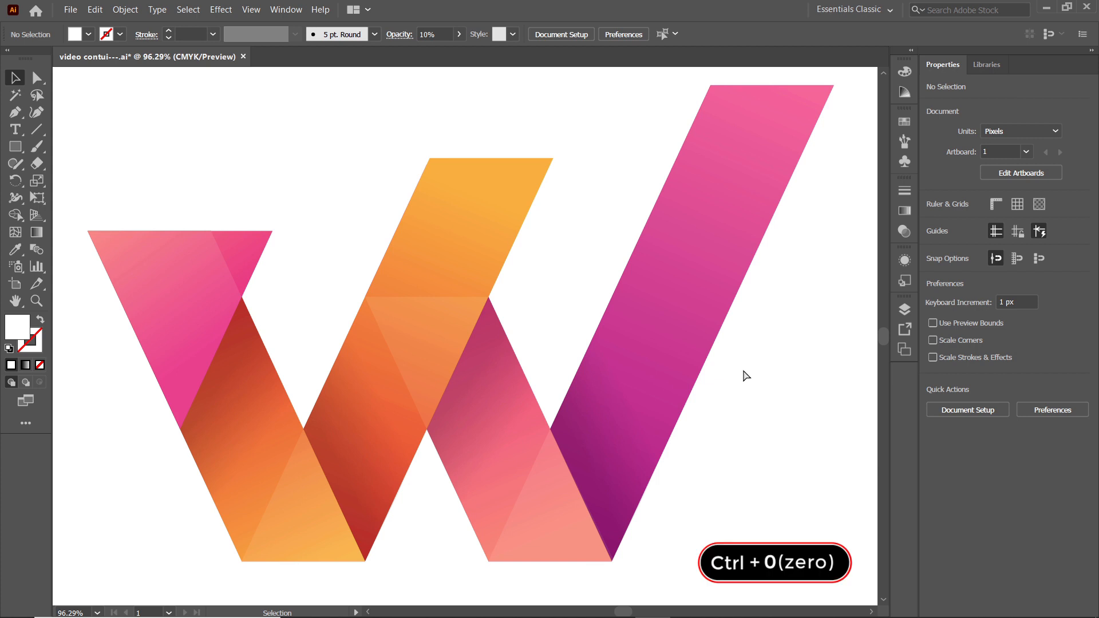
pyautogui.hotkey('ctrl', '0')
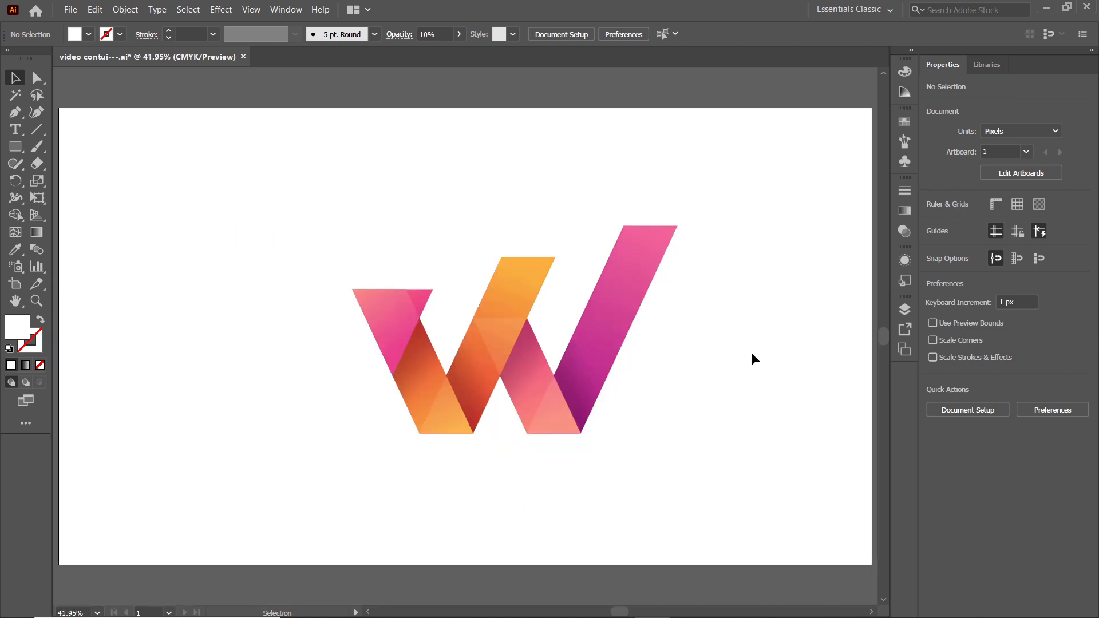
pyautogui.click(14, 146)
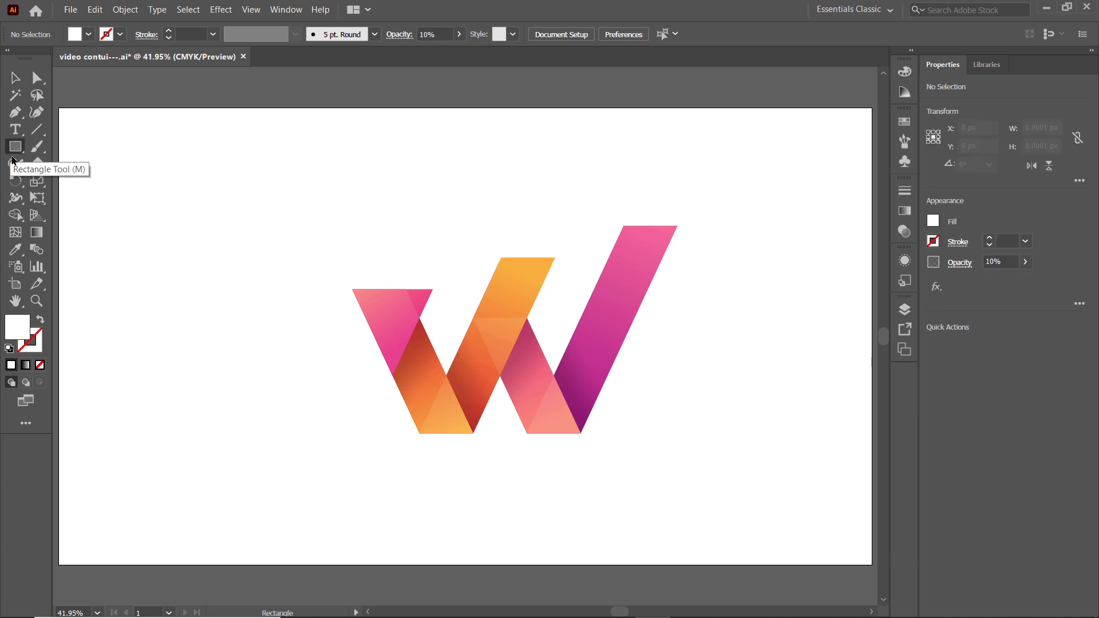
pyautogui.moveTo(59, 107); pyautogui.dragTo(825, 563)
pyautogui.moveTo(864, 565); pyautogui.dragTo(872, 565)
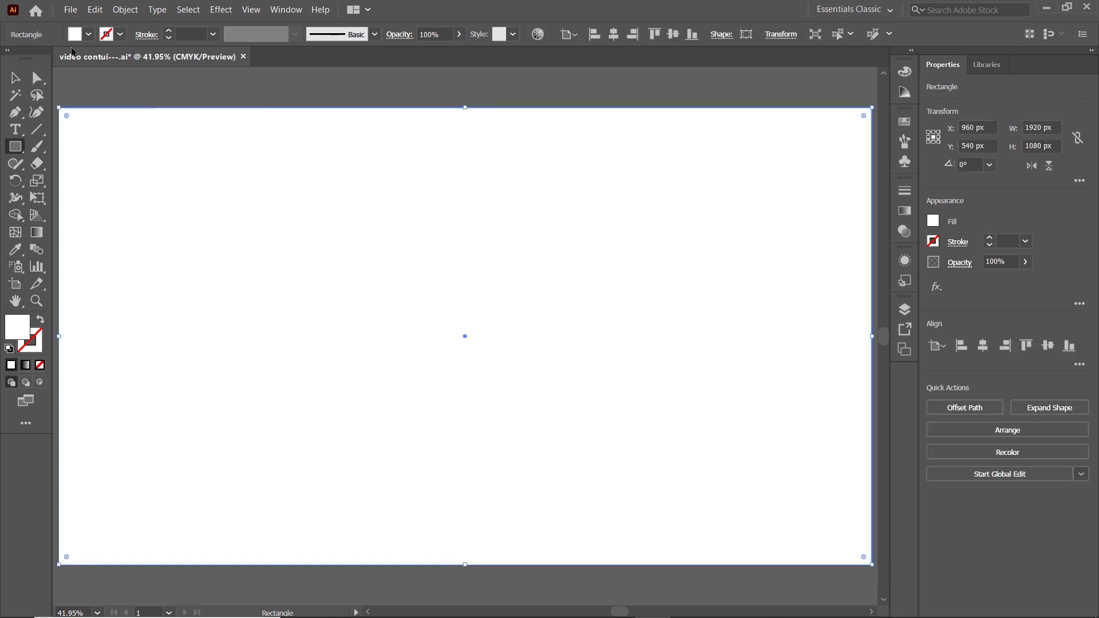
pyautogui.click(89, 35)
pyautogui.click(39, 59)
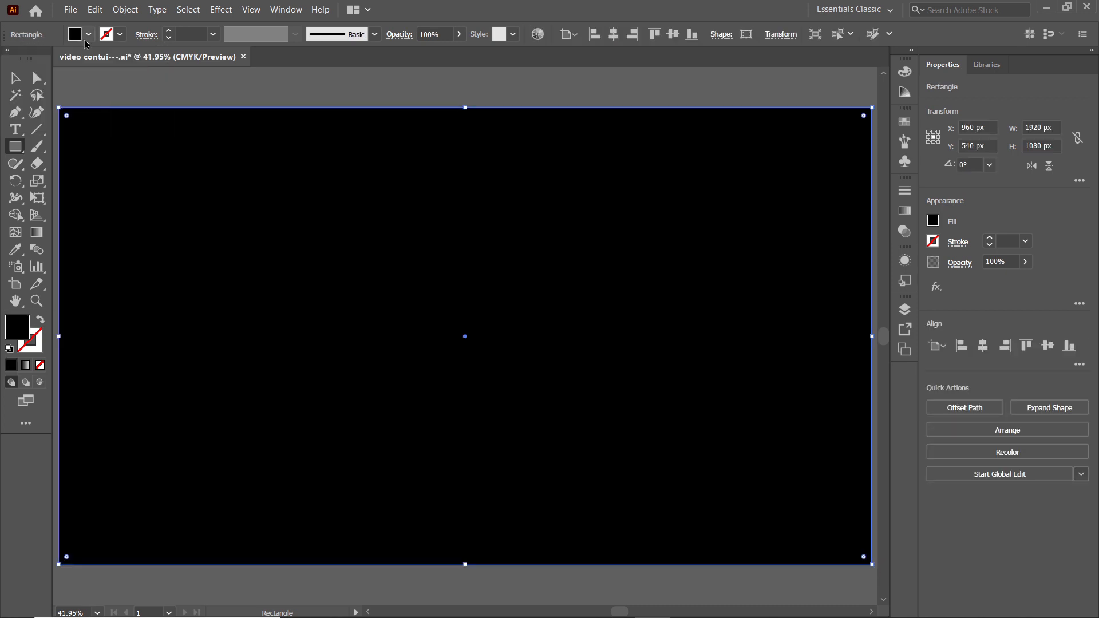
# Send the black rectangle to the back, behind the W design.
pyautogui.rightClick(277, 207)
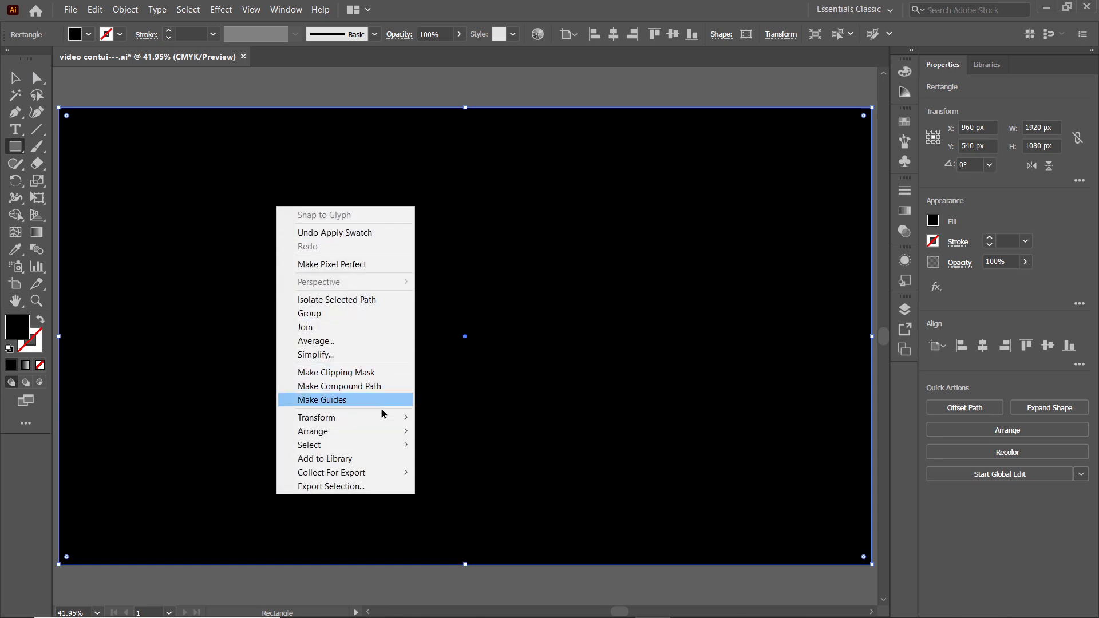
pyautogui.moveTo(378, 434)
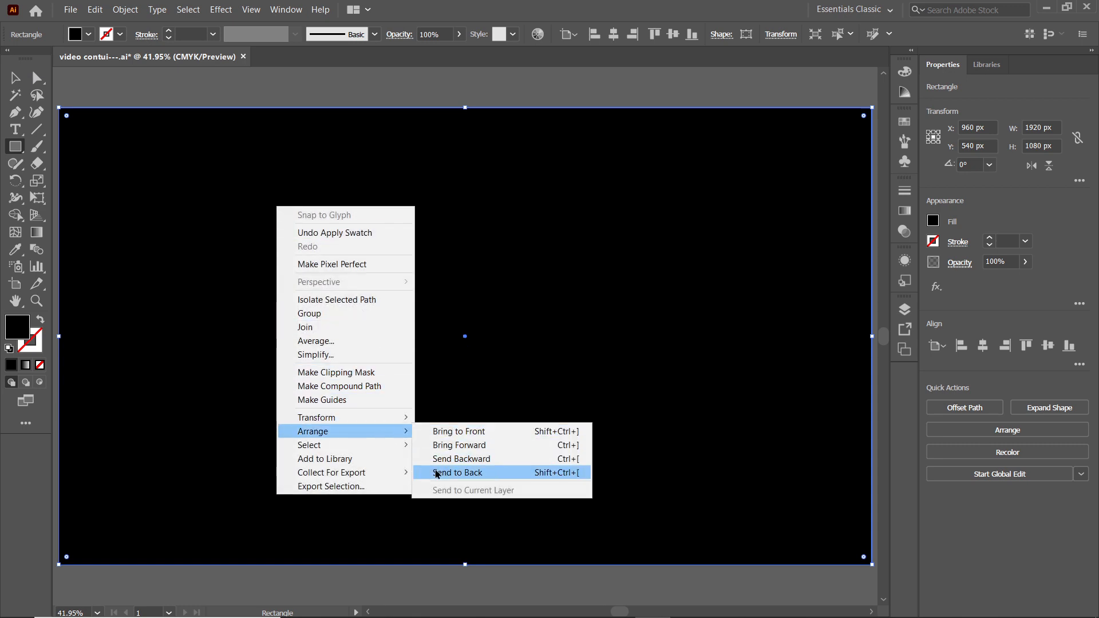
pyautogui.click(442, 473)
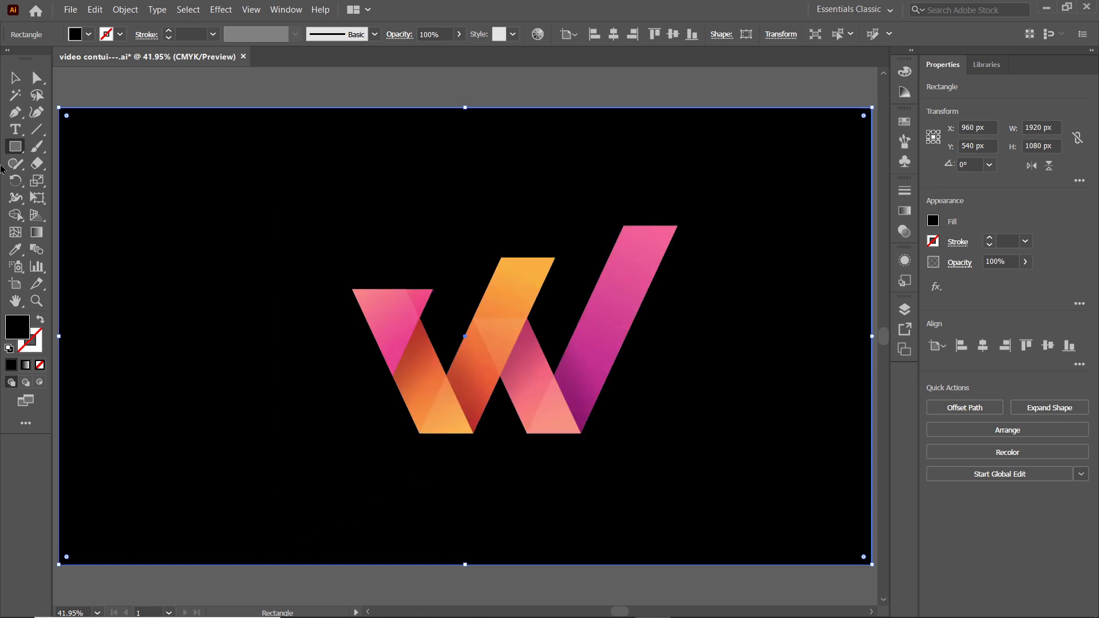